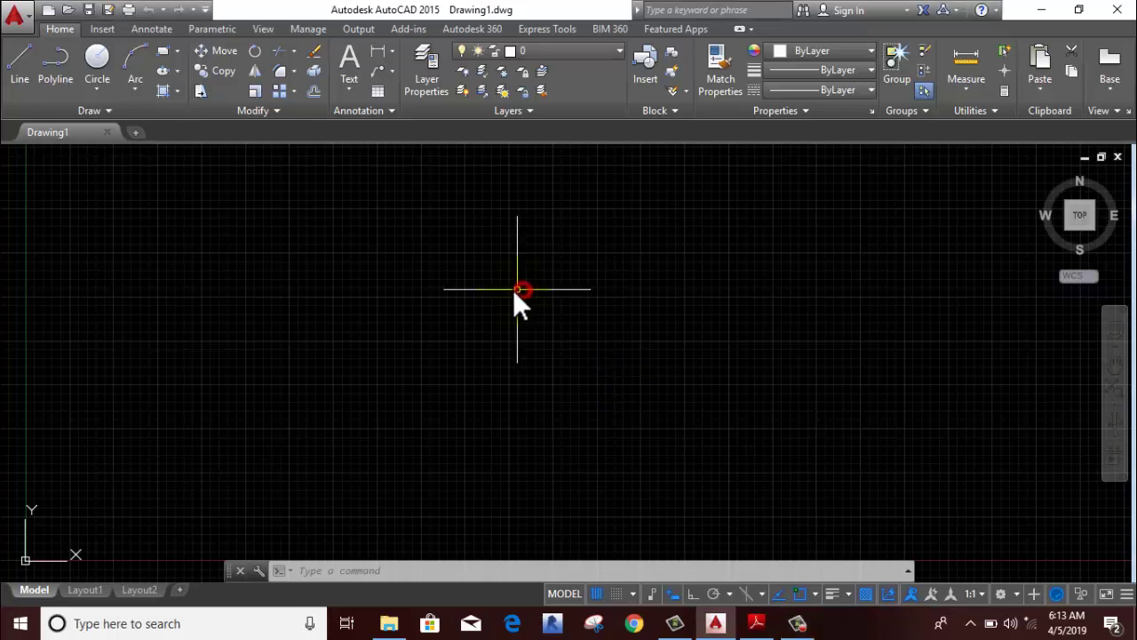
Draw a rectangle with REC from a picked corner, 20 wide and 30 high
scroll(464, 283, up, 1)
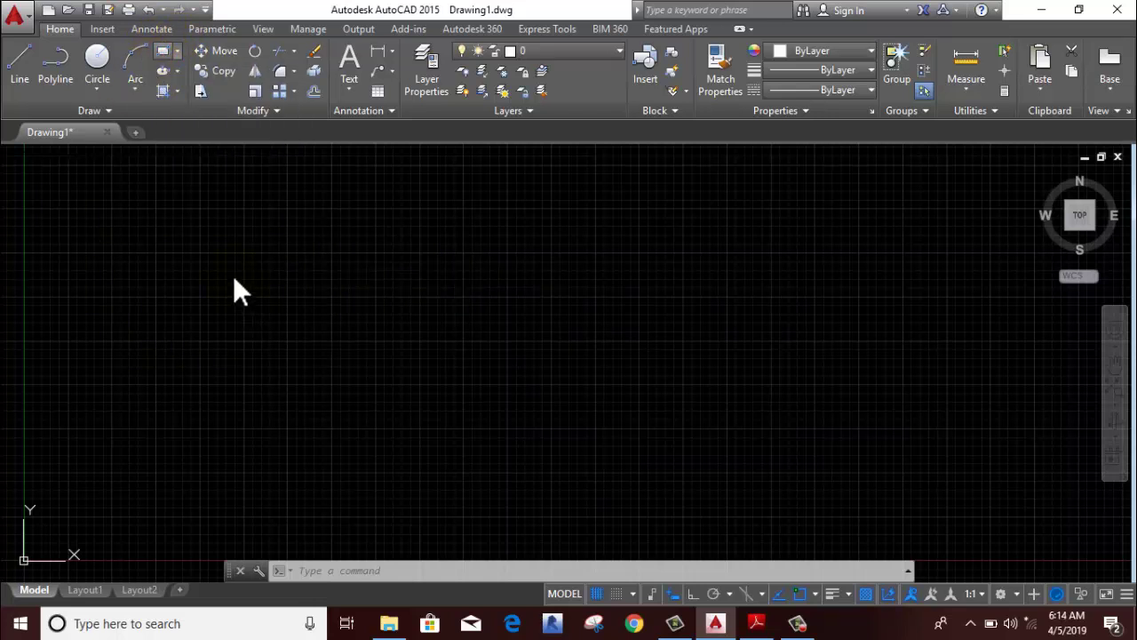
text(rec)
key(Return)
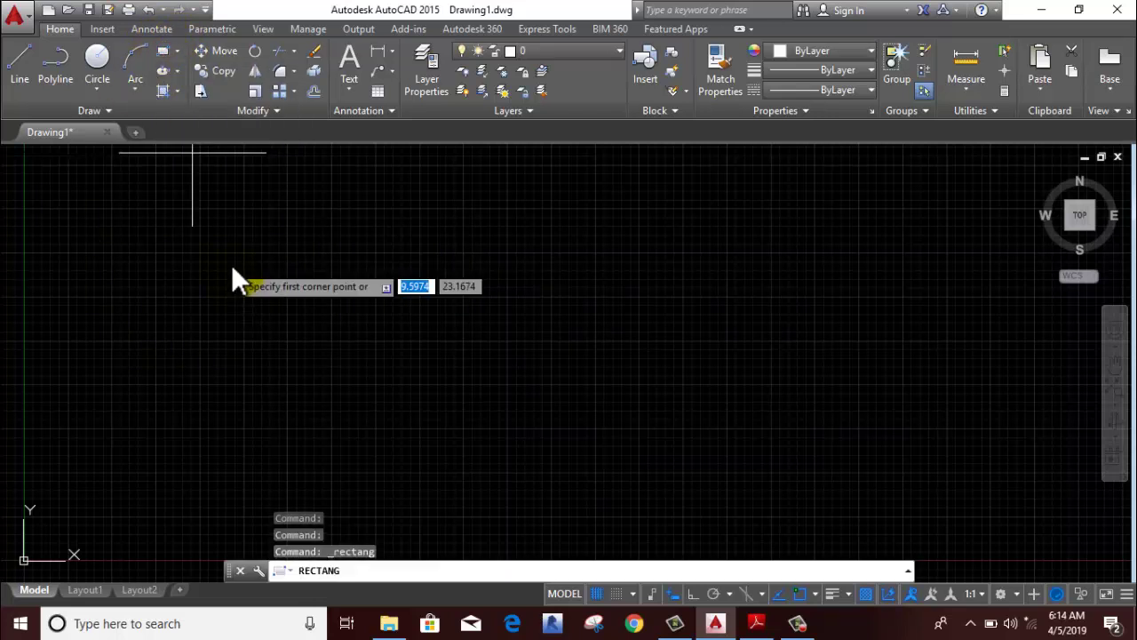
click(255, 263)
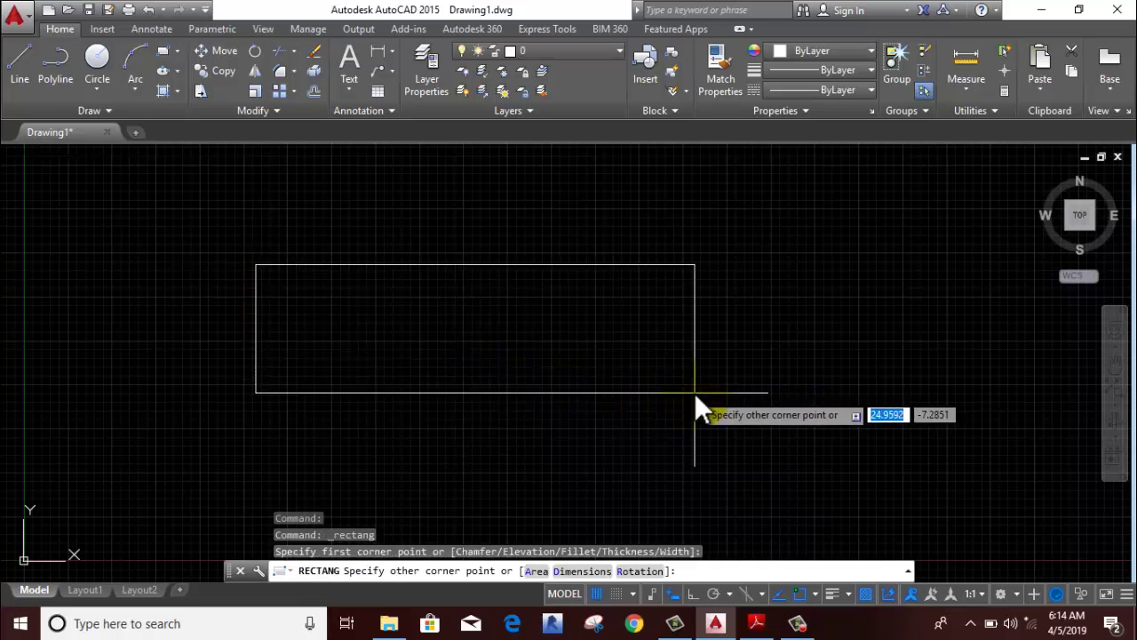
text(2)
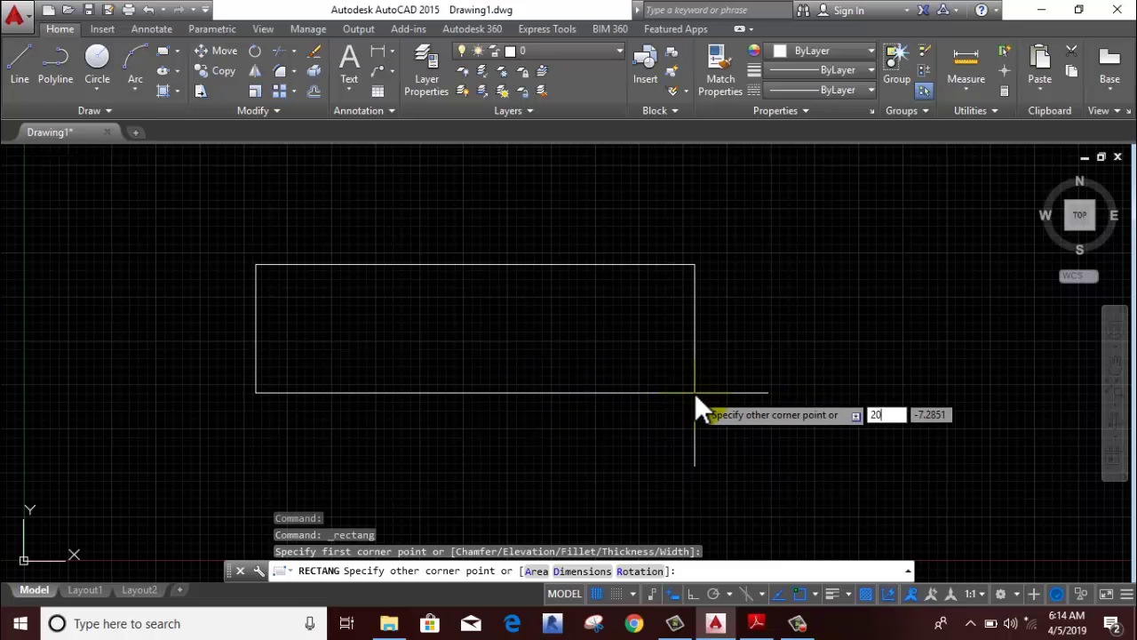
text(0)
key(Tab)
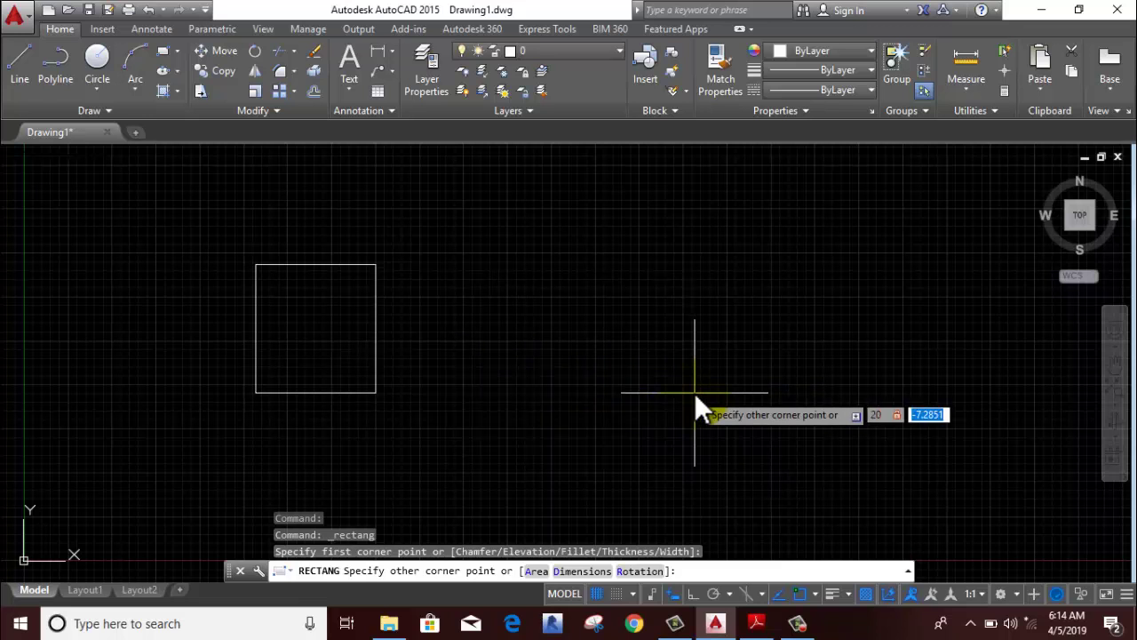
text(30)
key(Return)
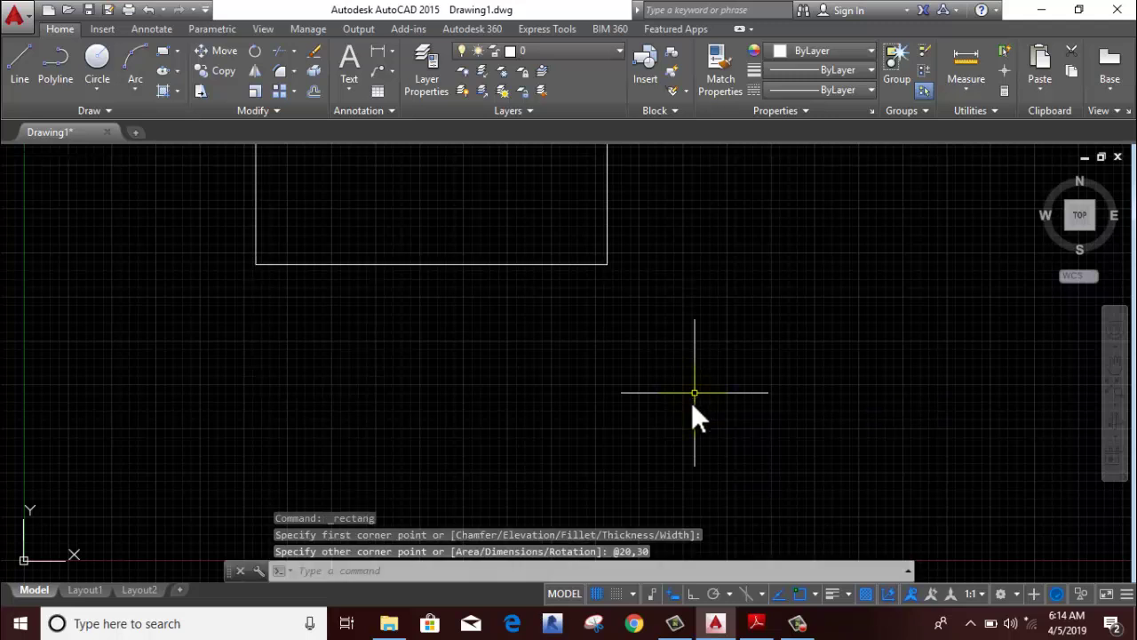
scroll(689, 403, down, 5)
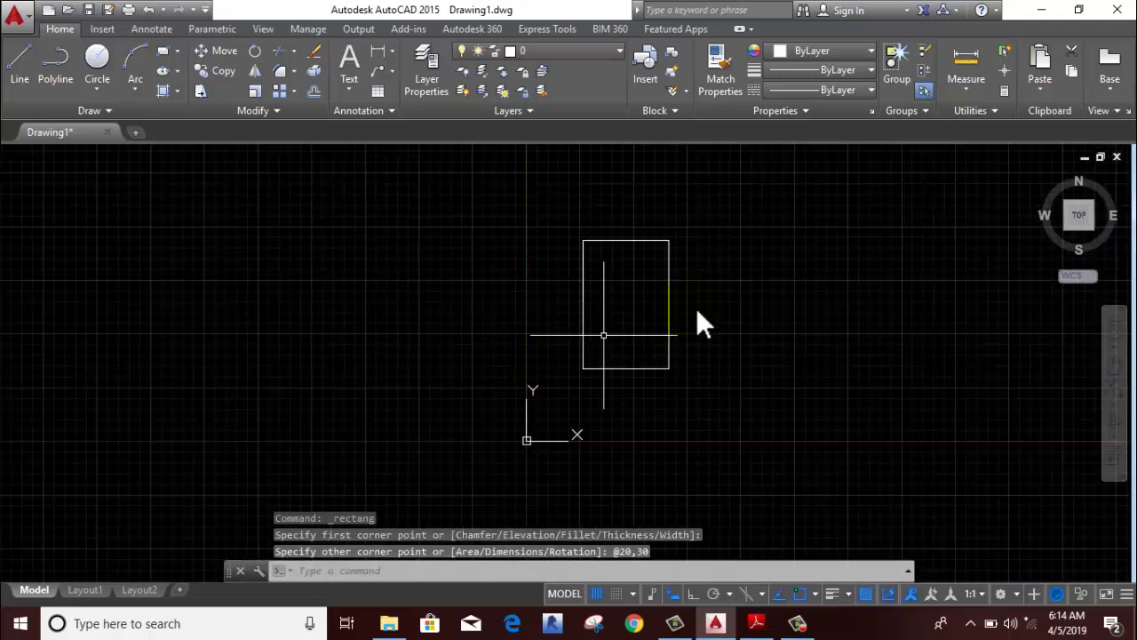
scroll(695, 308, up, 4)
scroll(696, 306, down, 2)
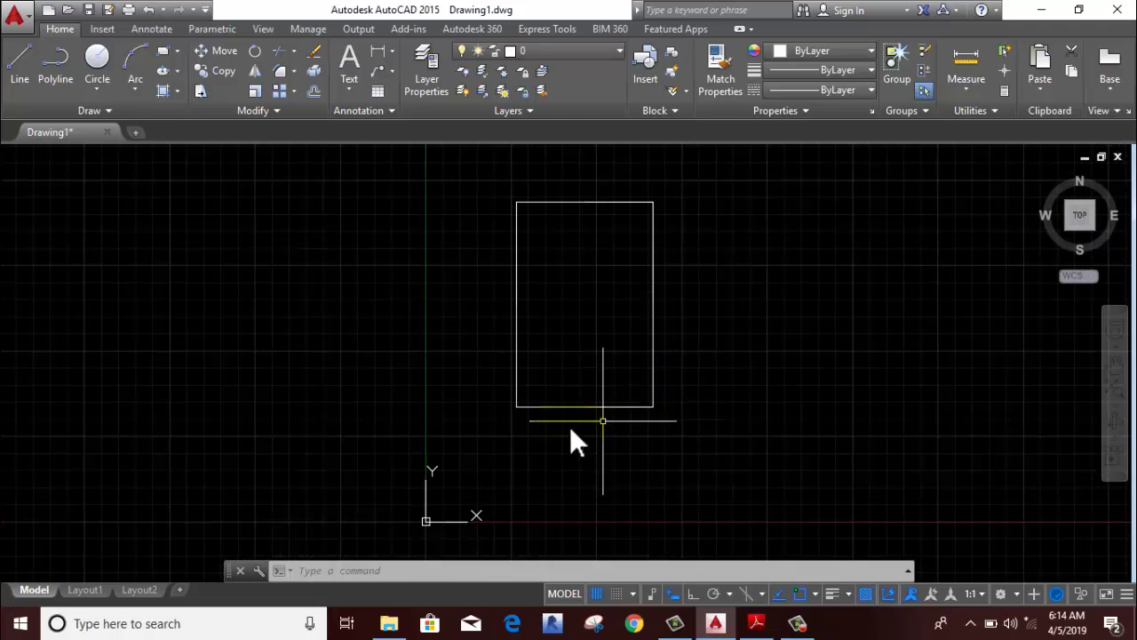
click(276, 71)
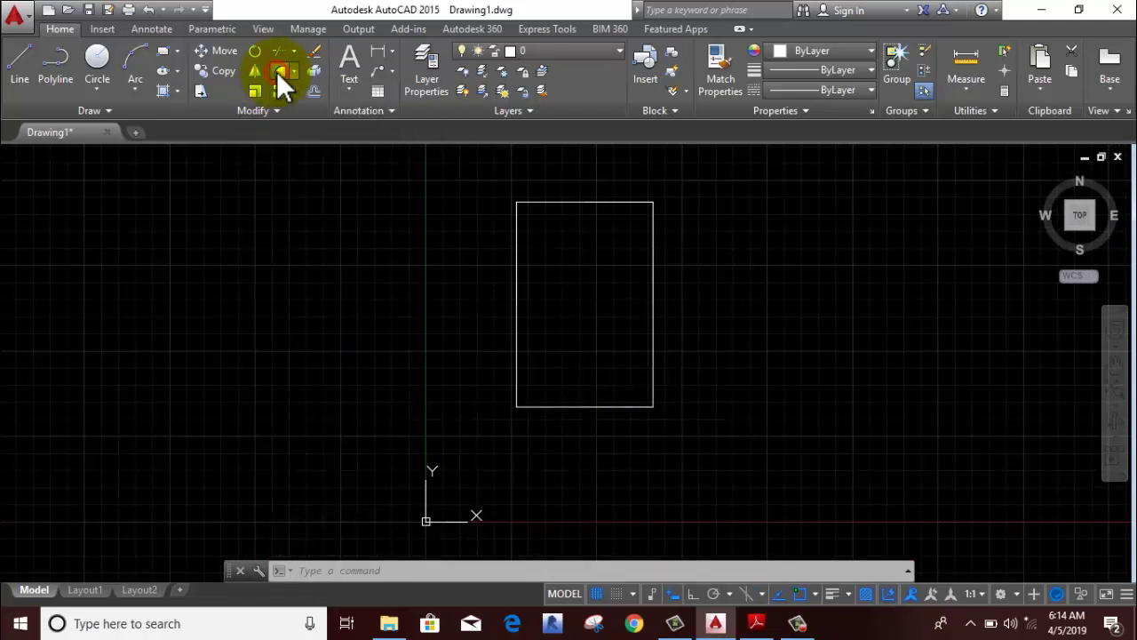
right_click(341, 243)
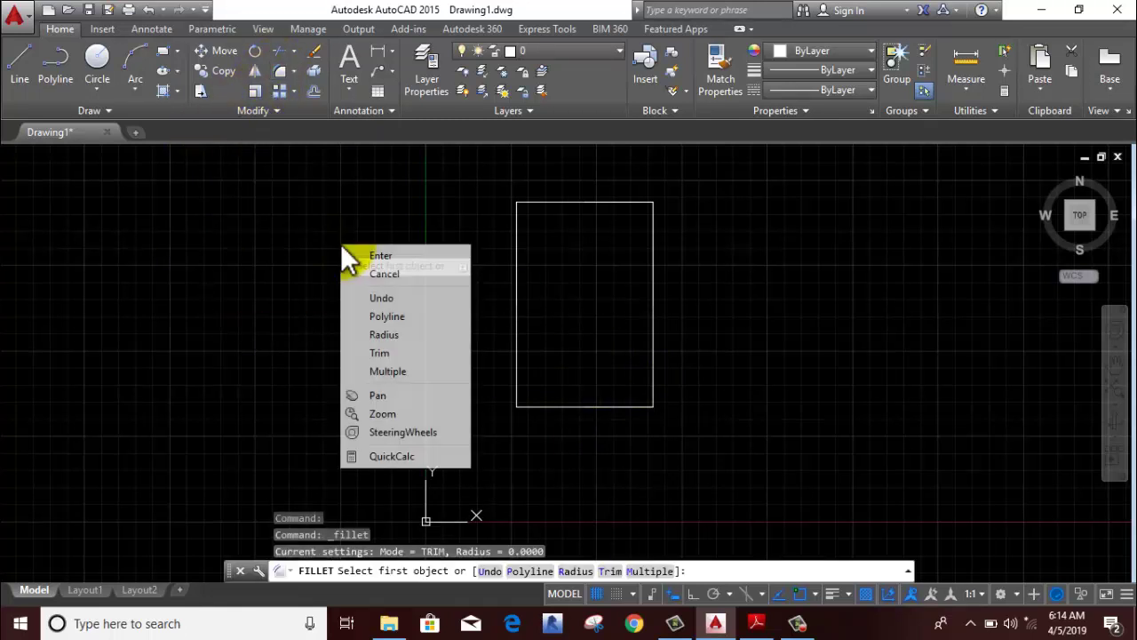
click(371, 334)
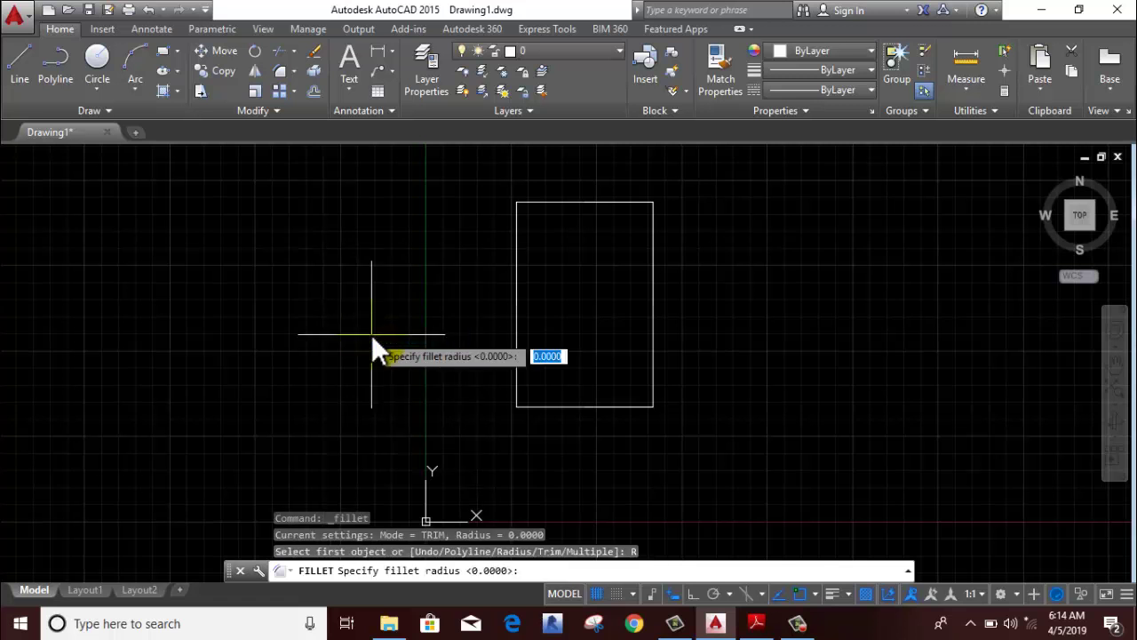
text(3)
key(Return)
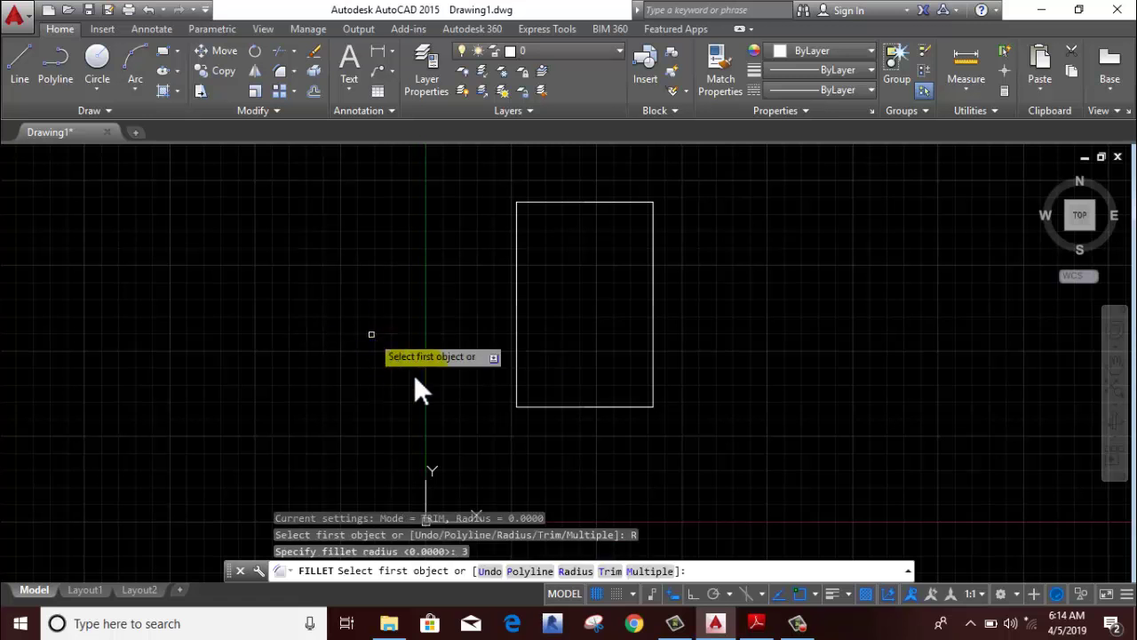
click(619, 407)
click(654, 385)
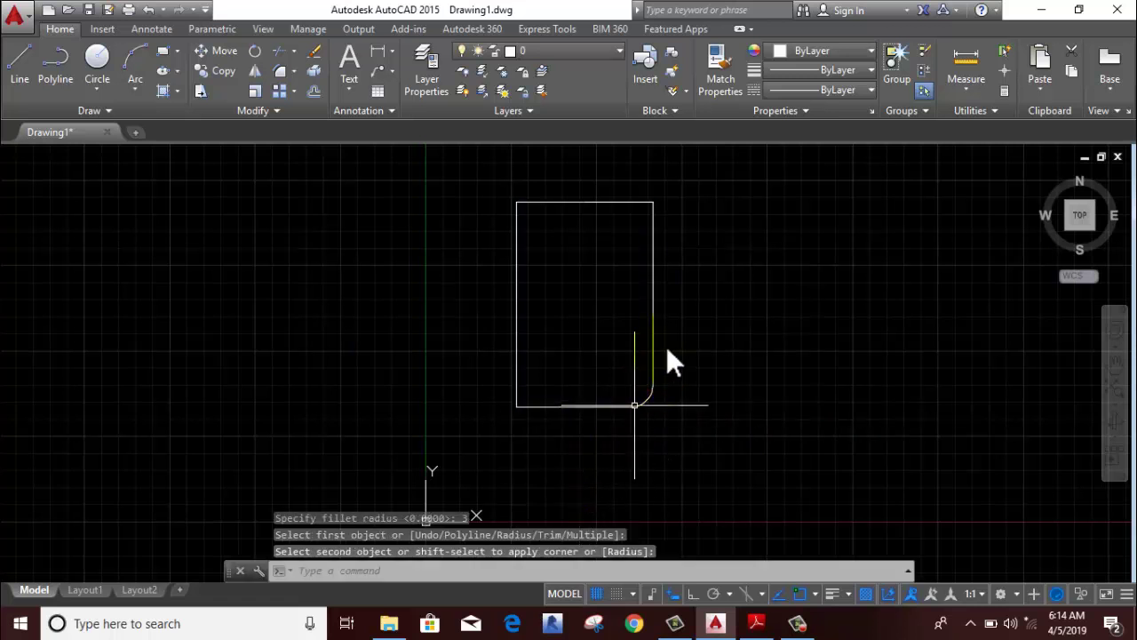
scroll(749, 222, down, 2)
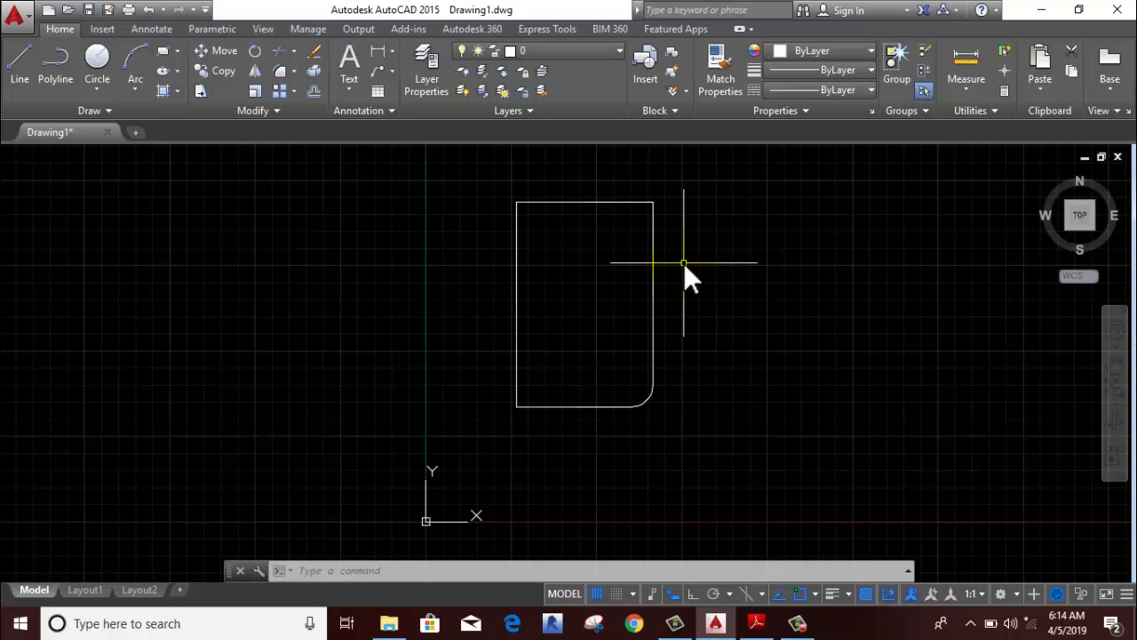
key(ctrl+z)
key(ctrl+z)
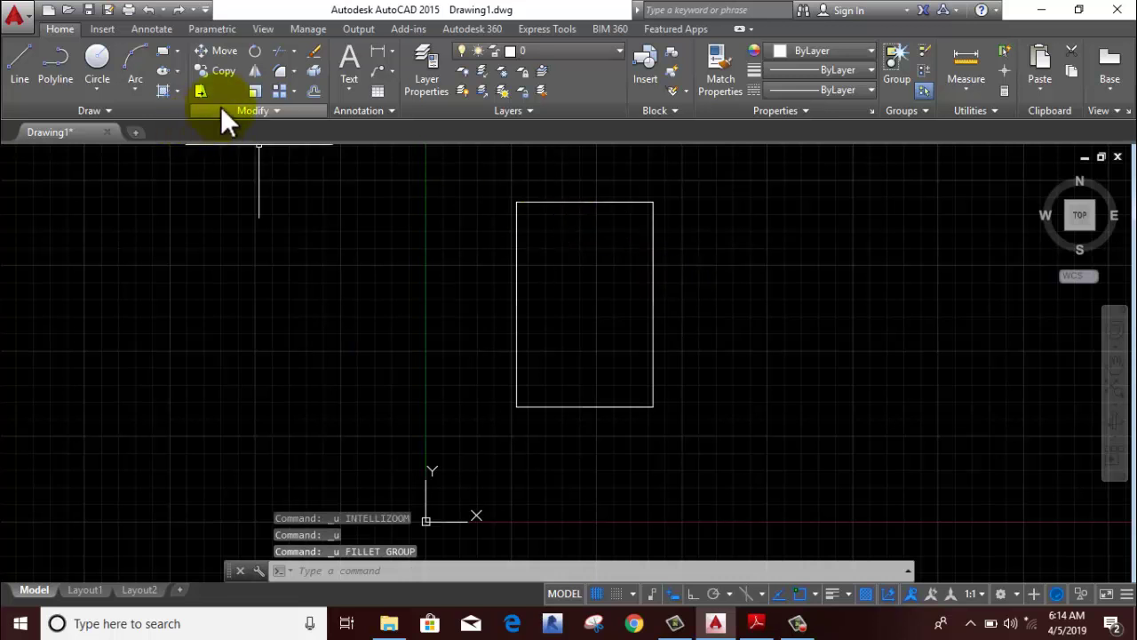
click(277, 71)
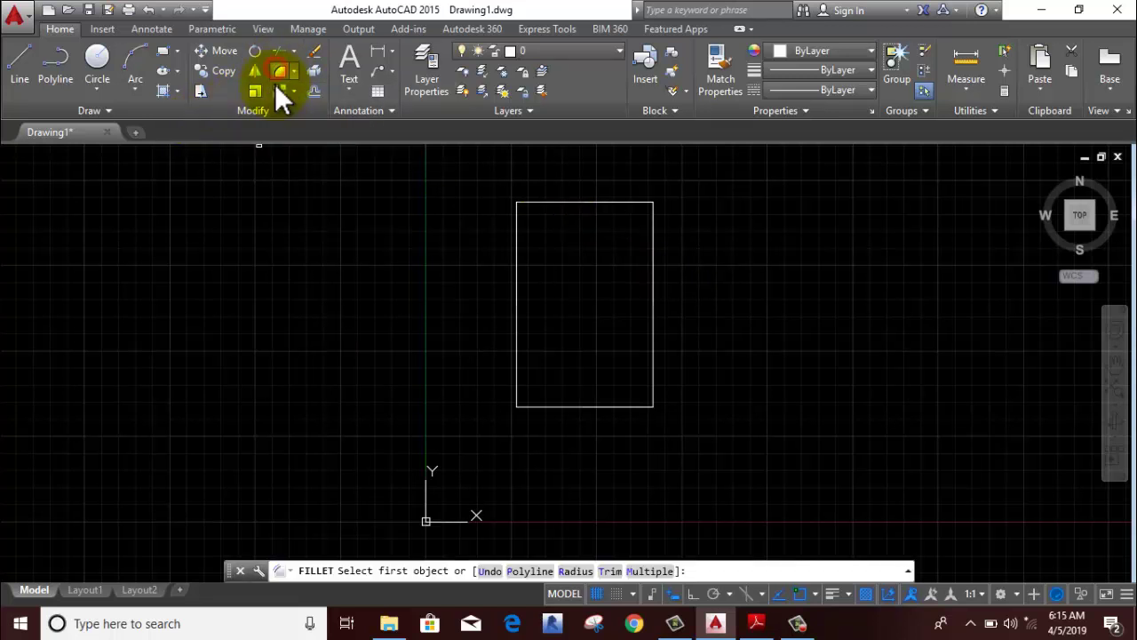
right_click(255, 258)
click(311, 373)
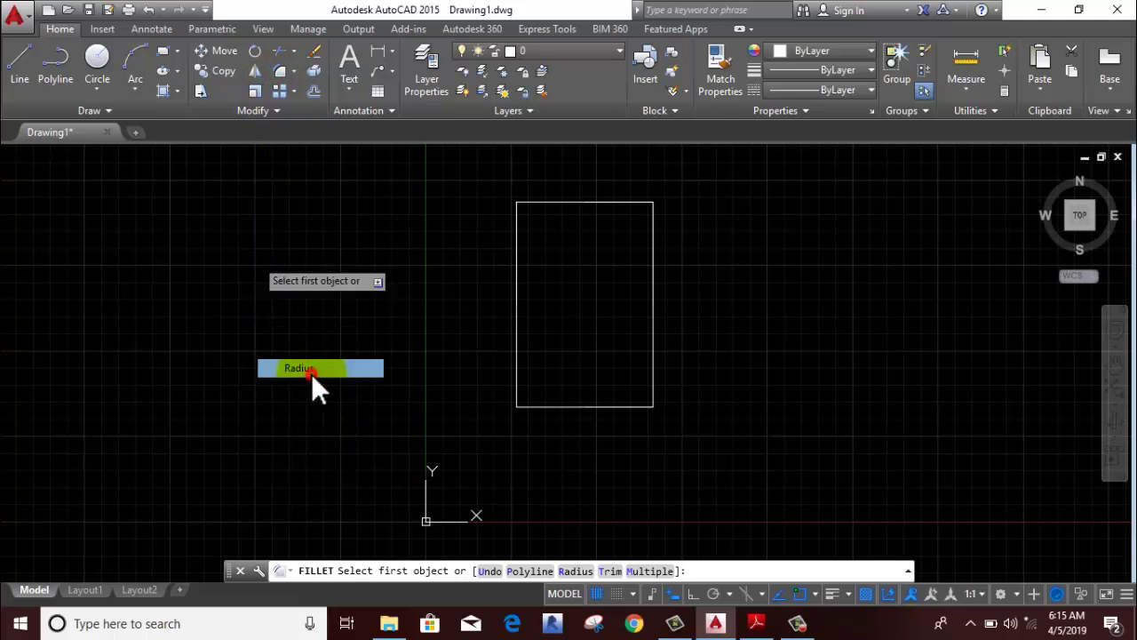
text(3)
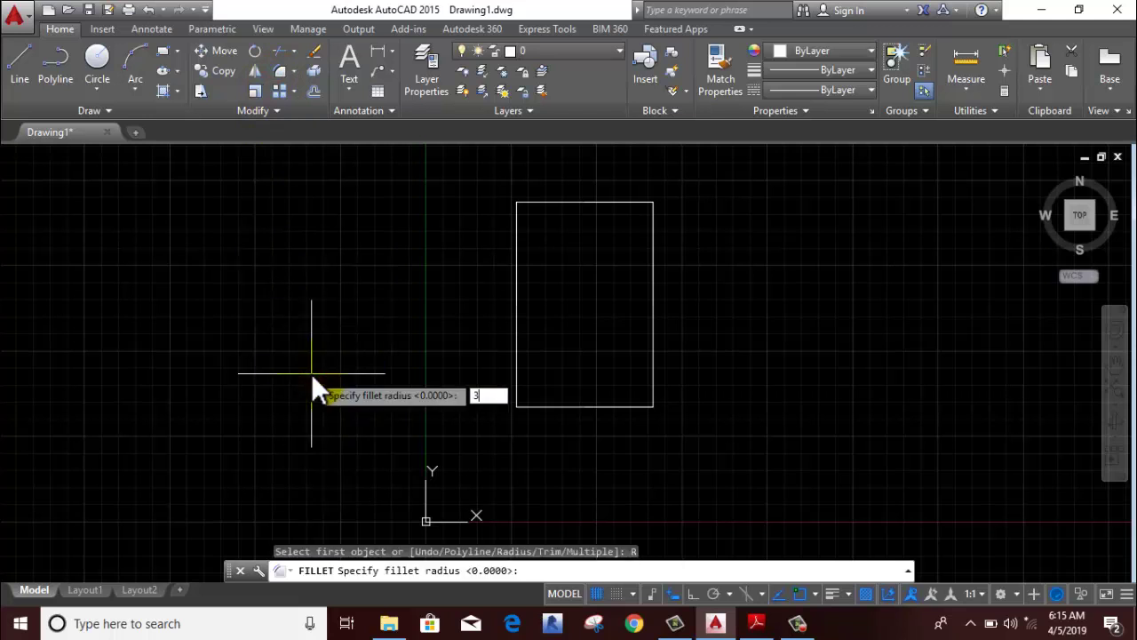
key(Return)
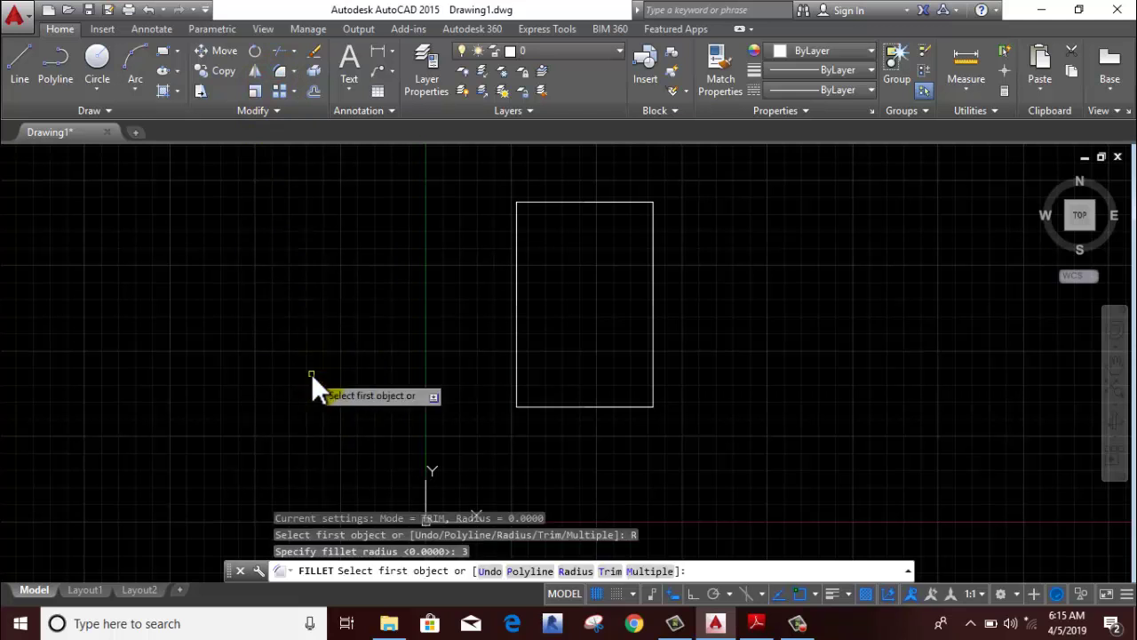
right_click(311, 373)
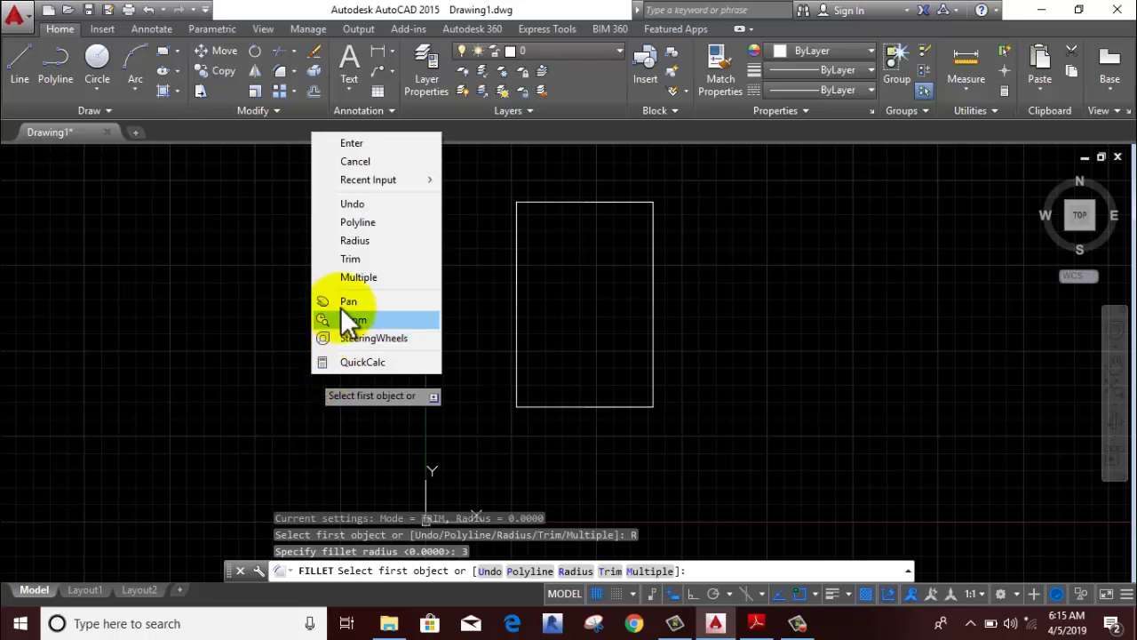
click(348, 278)
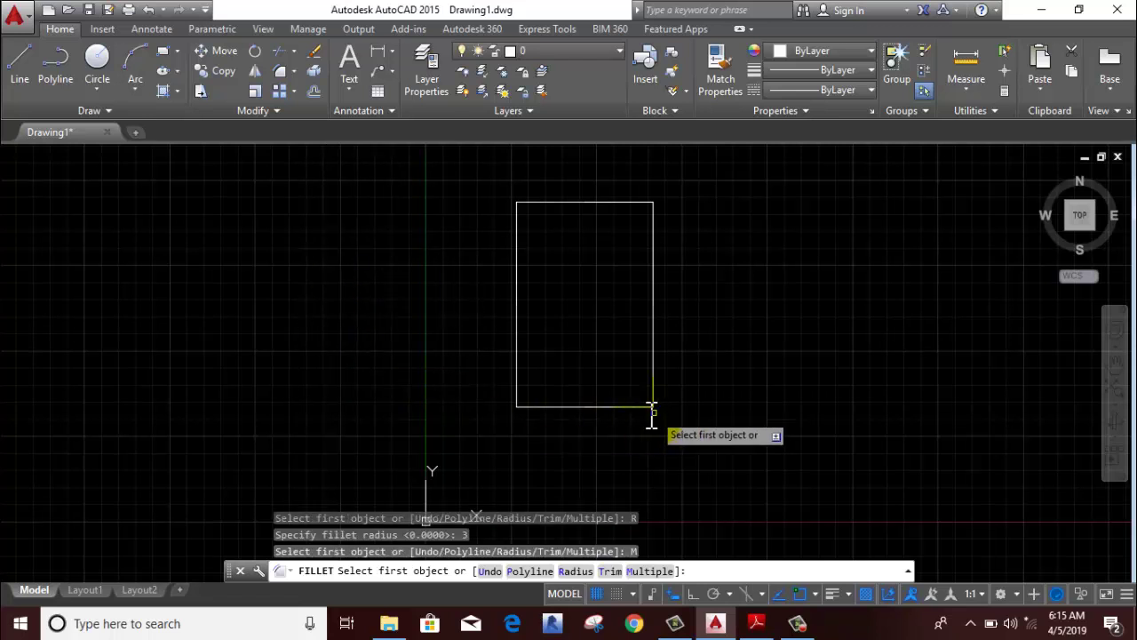
click(614, 406)
click(653, 379)
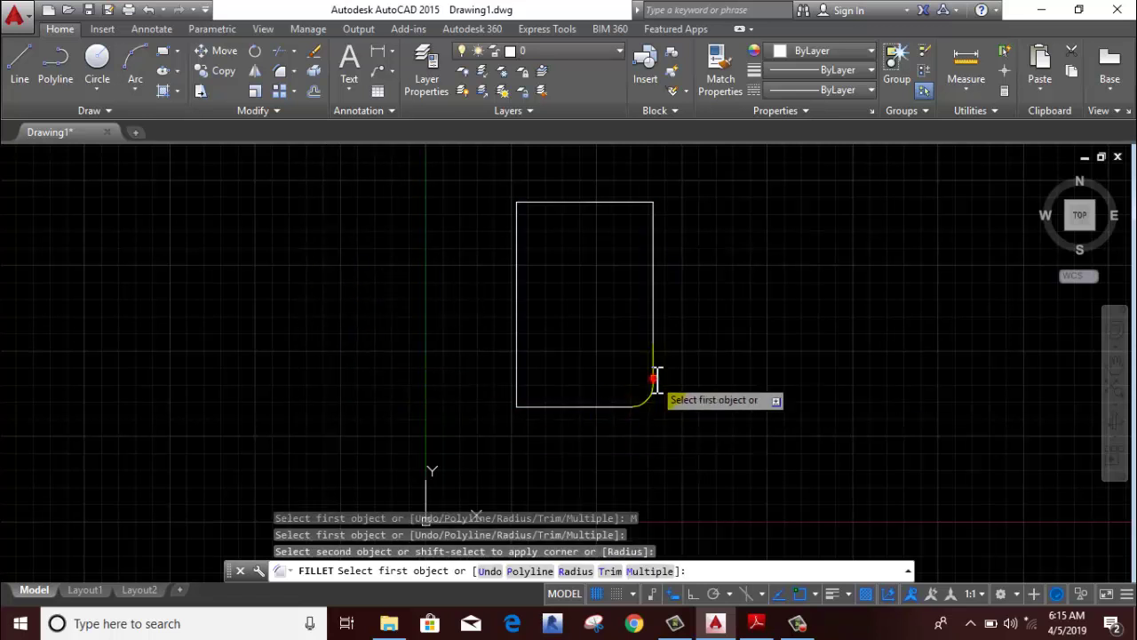
click(655, 262)
click(608, 203)
click(553, 203)
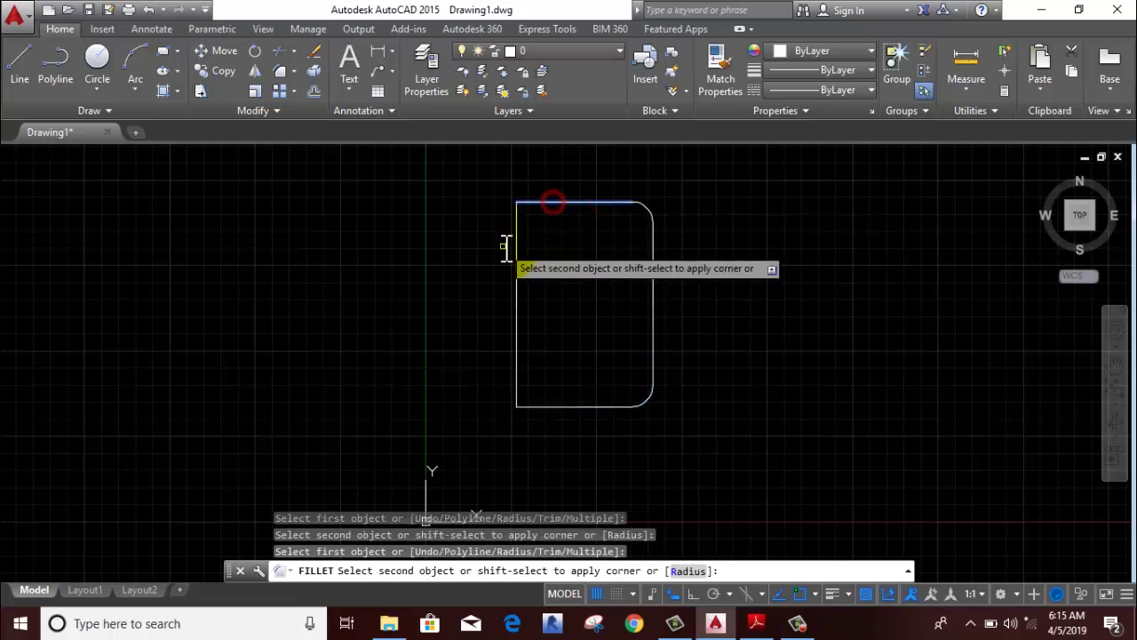
click(519, 256)
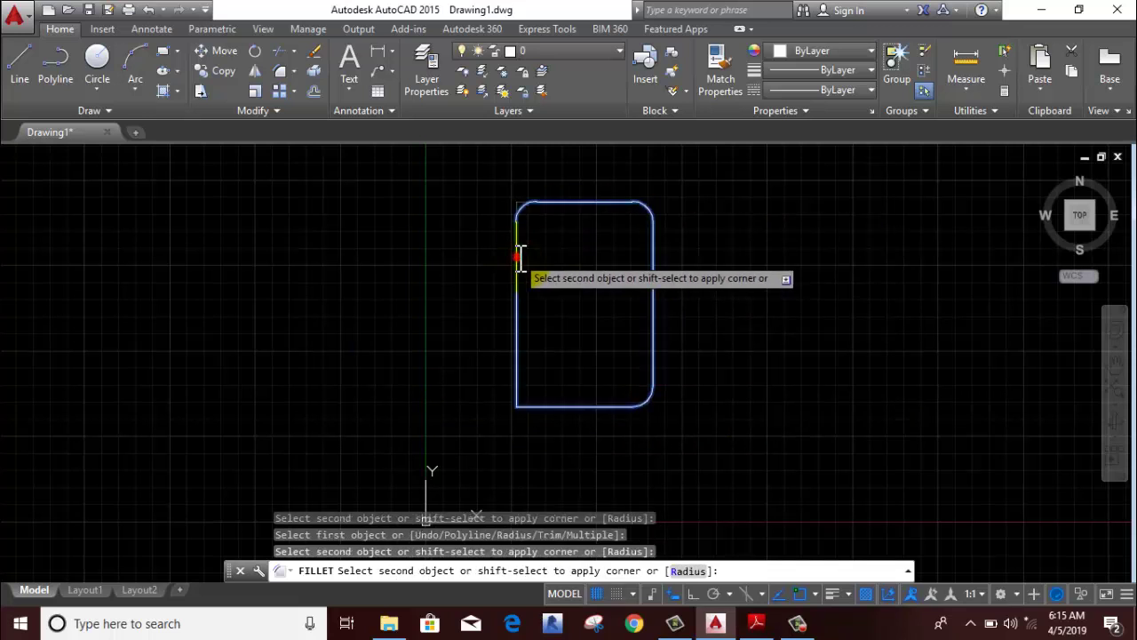
click(518, 330)
click(566, 408)
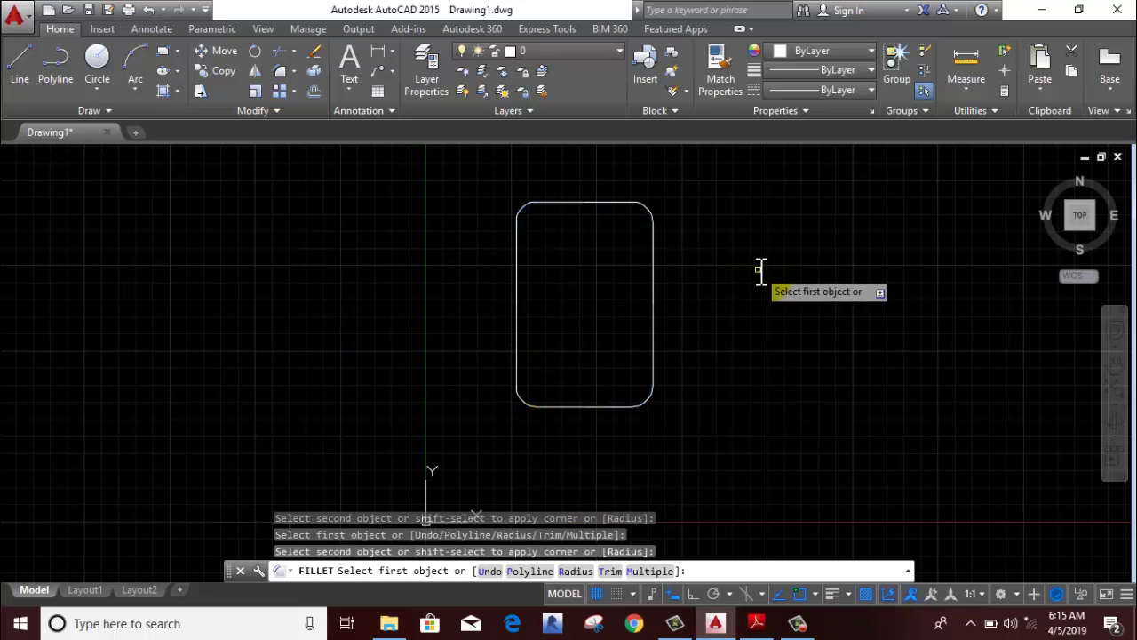
key(ctrl+z)
key(ctrl+z)
key(ctrl+z)
key(ctrl+z)
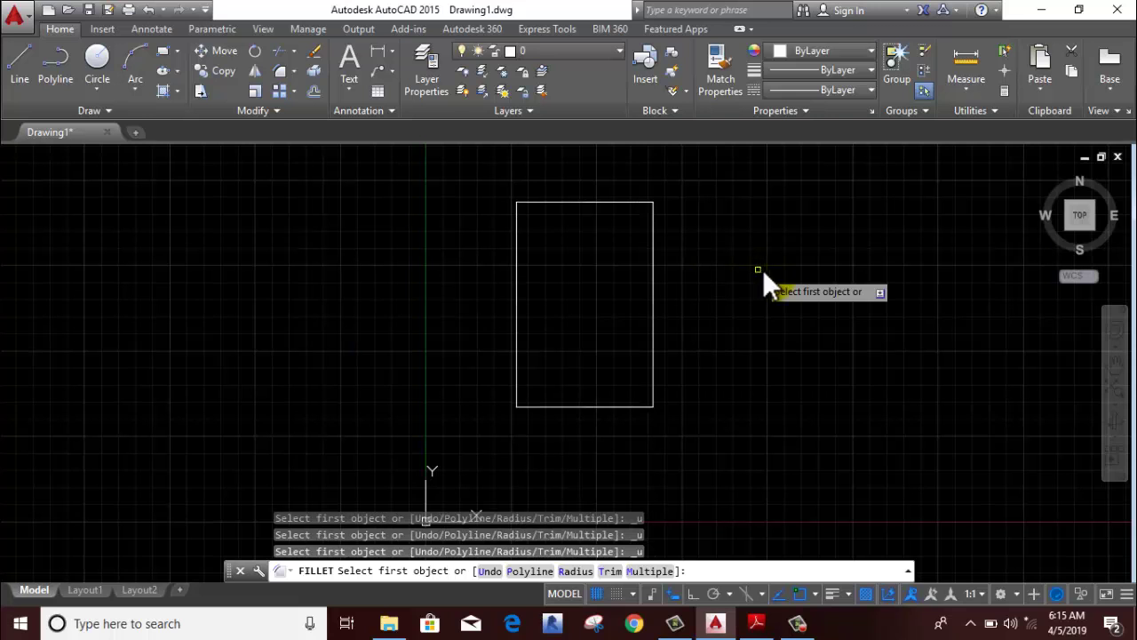
right_click(760, 270)
click(780, 302)
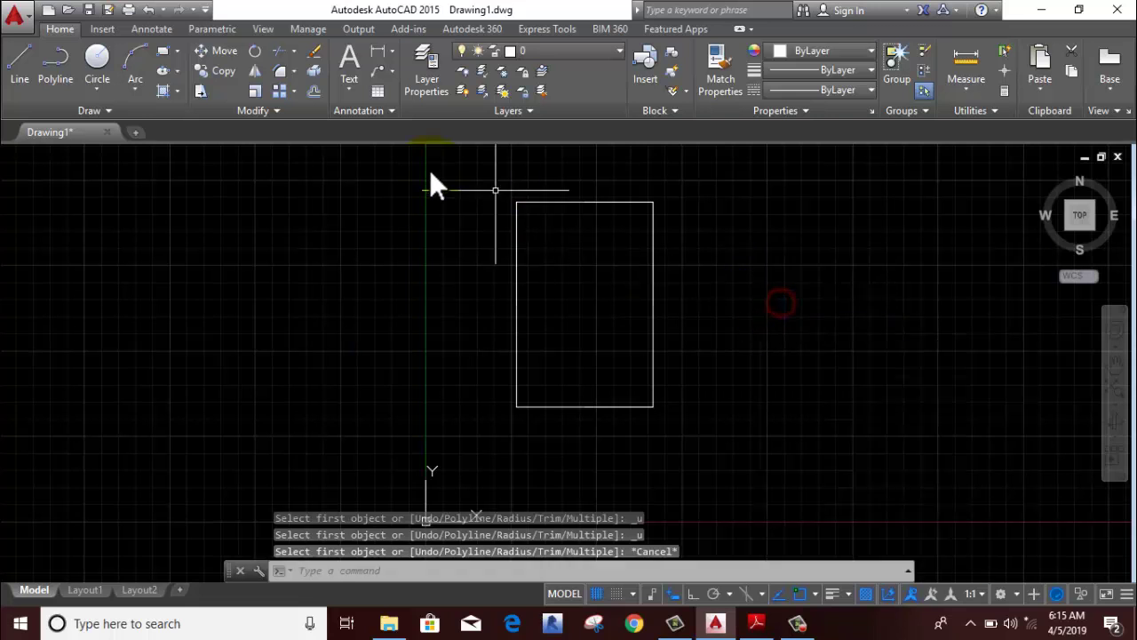
click(277, 66)
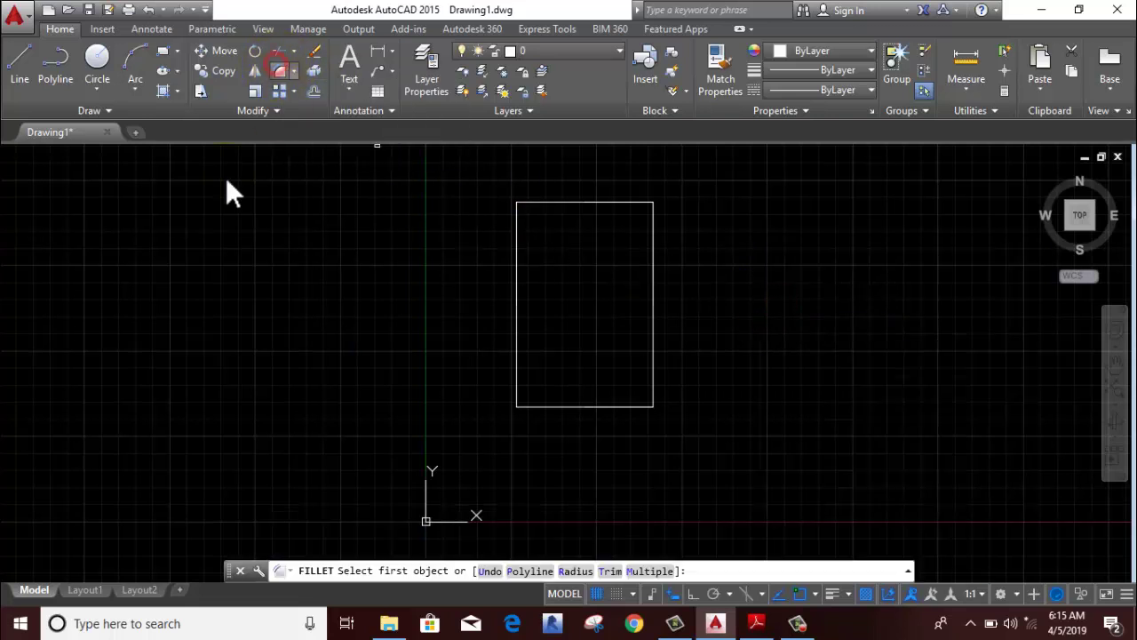
right_click(353, 276)
click(374, 384)
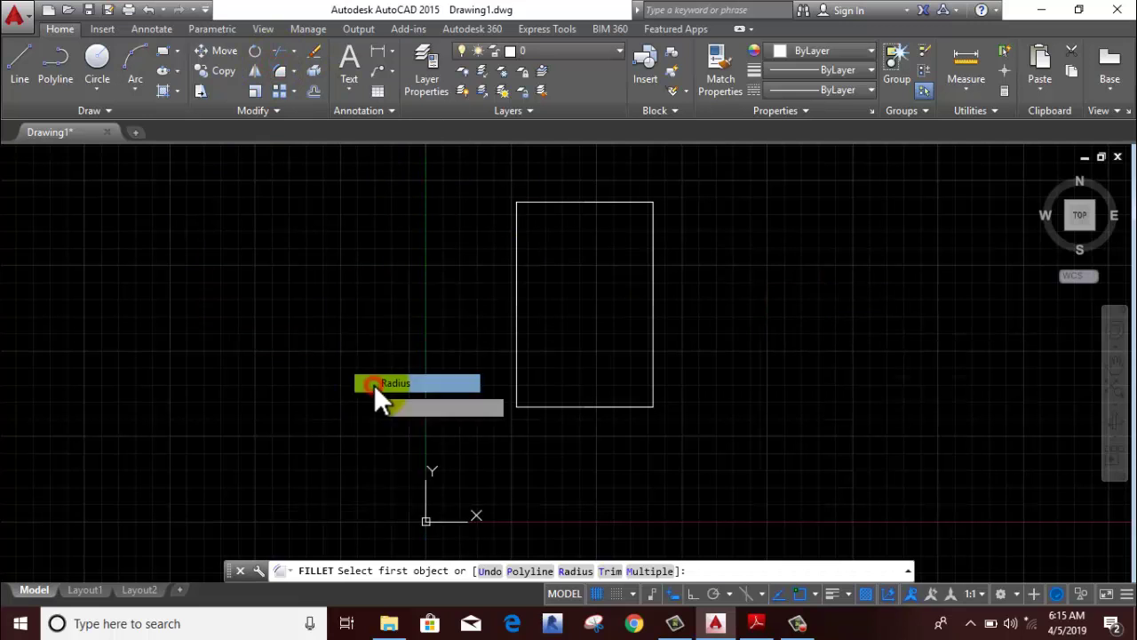
text(5)
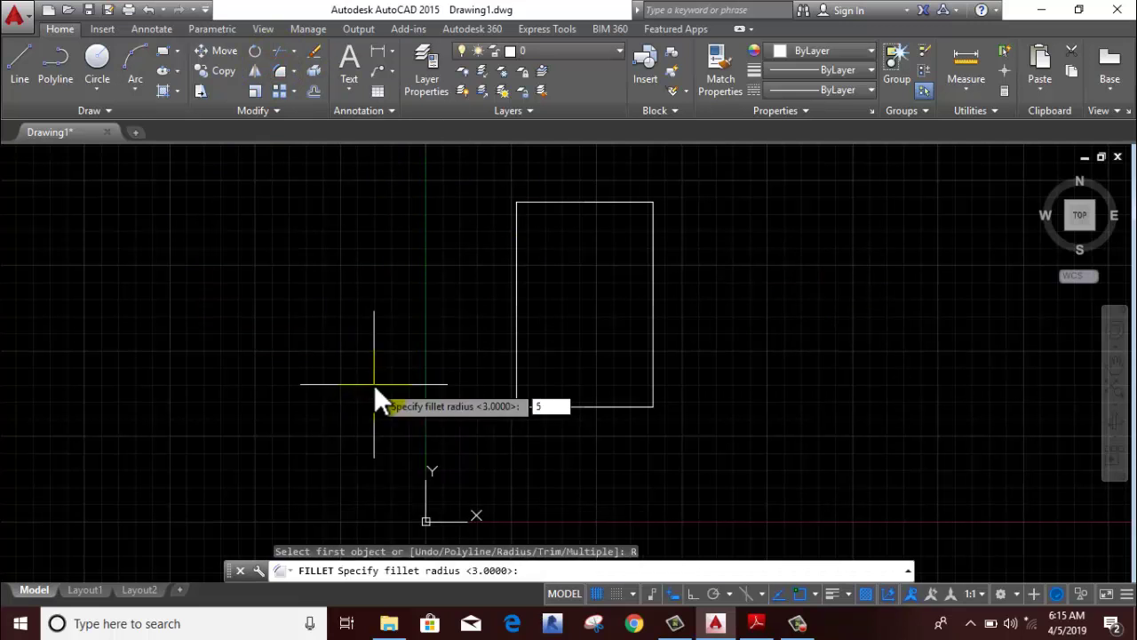
key(Return)
right_click(374, 384)
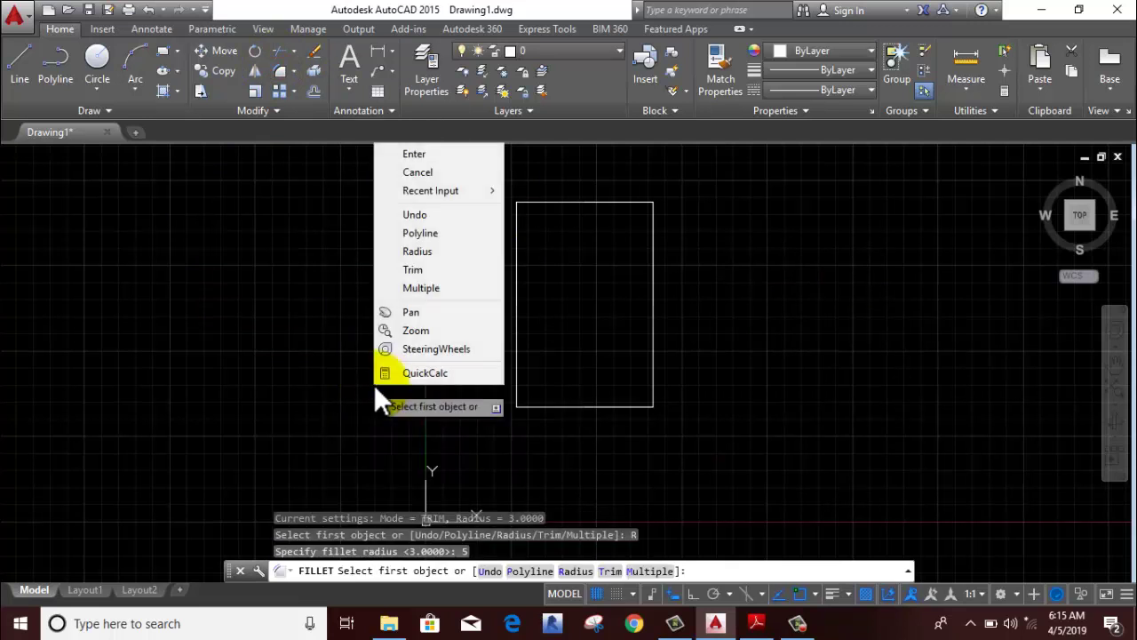
click(404, 233)
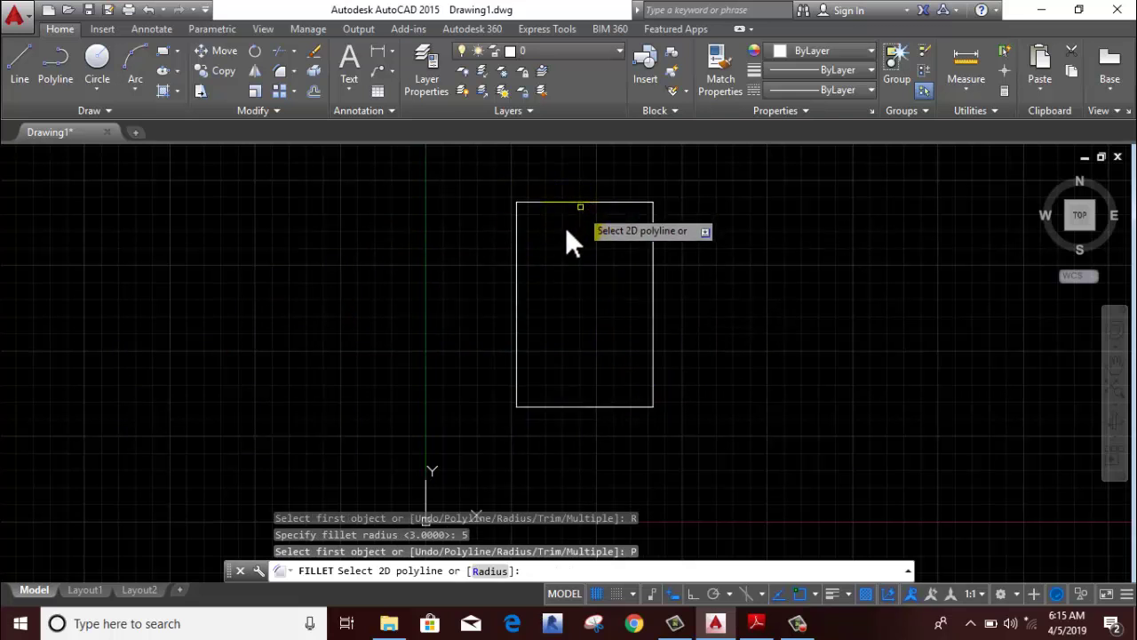
click(517, 288)
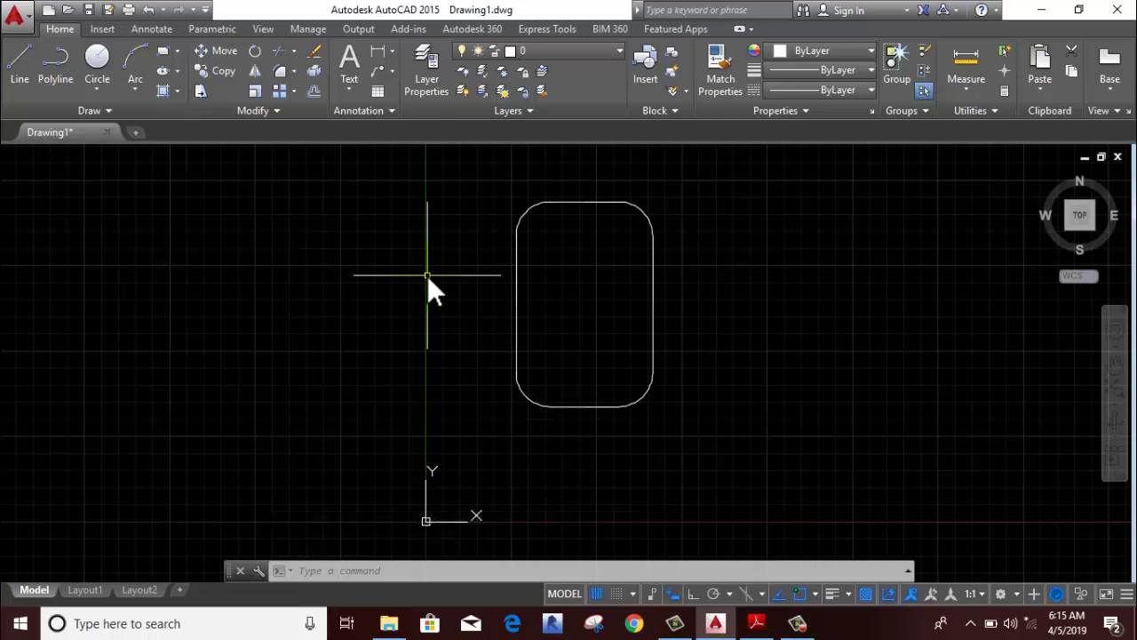
key(ctrl+z)
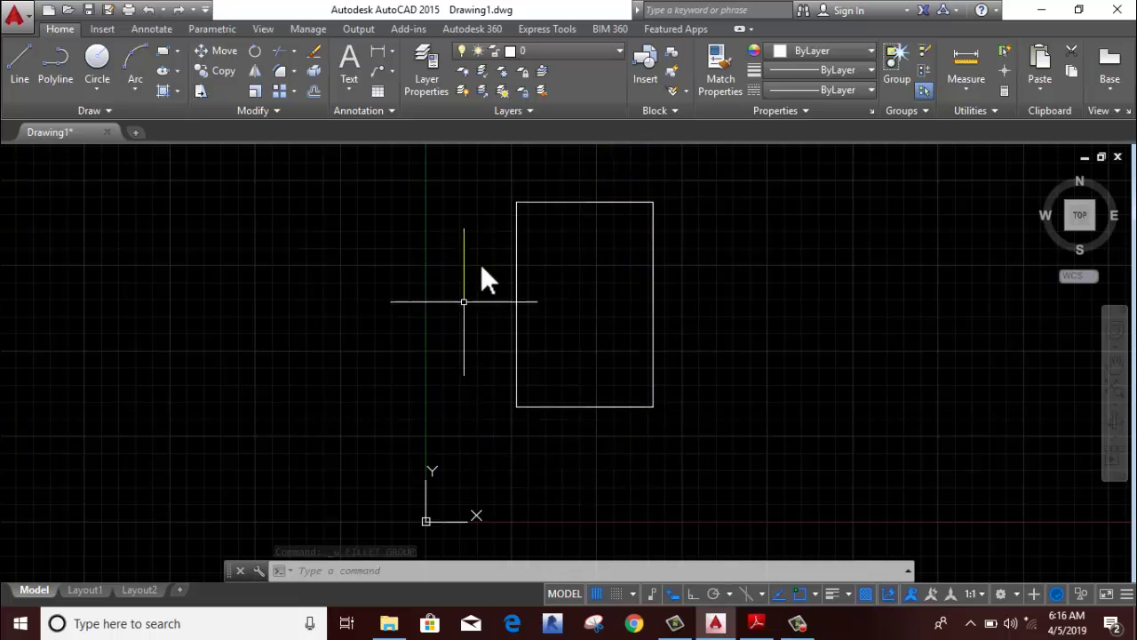
Set up Fillet with radius 5, No trim mode and the Multiple option
click(278, 68)
right_click(283, 252)
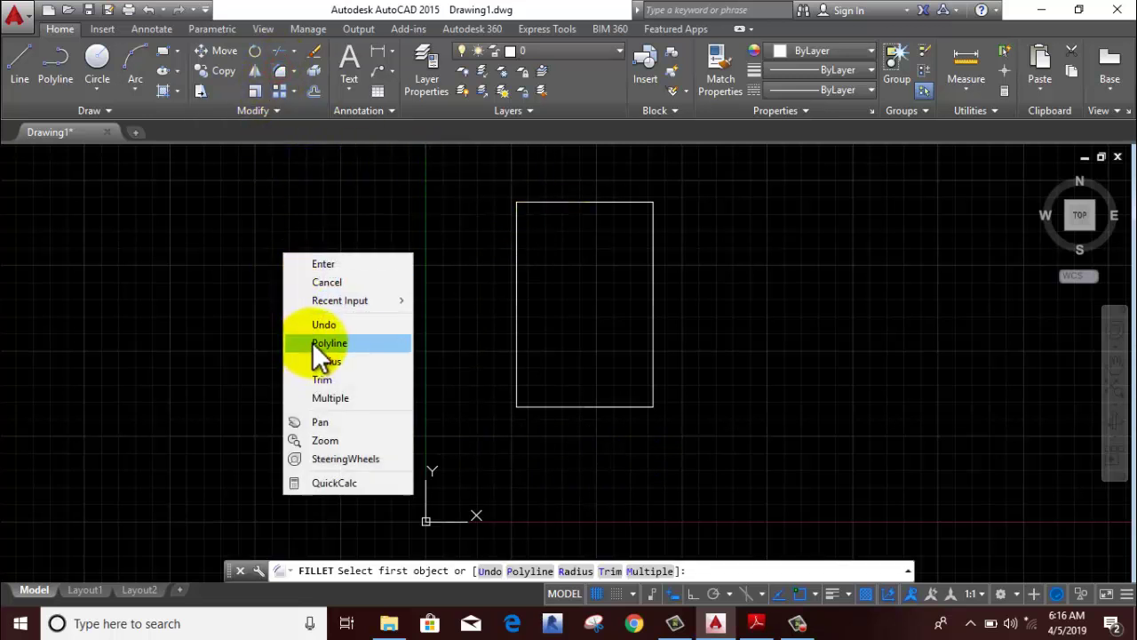
click(311, 343)
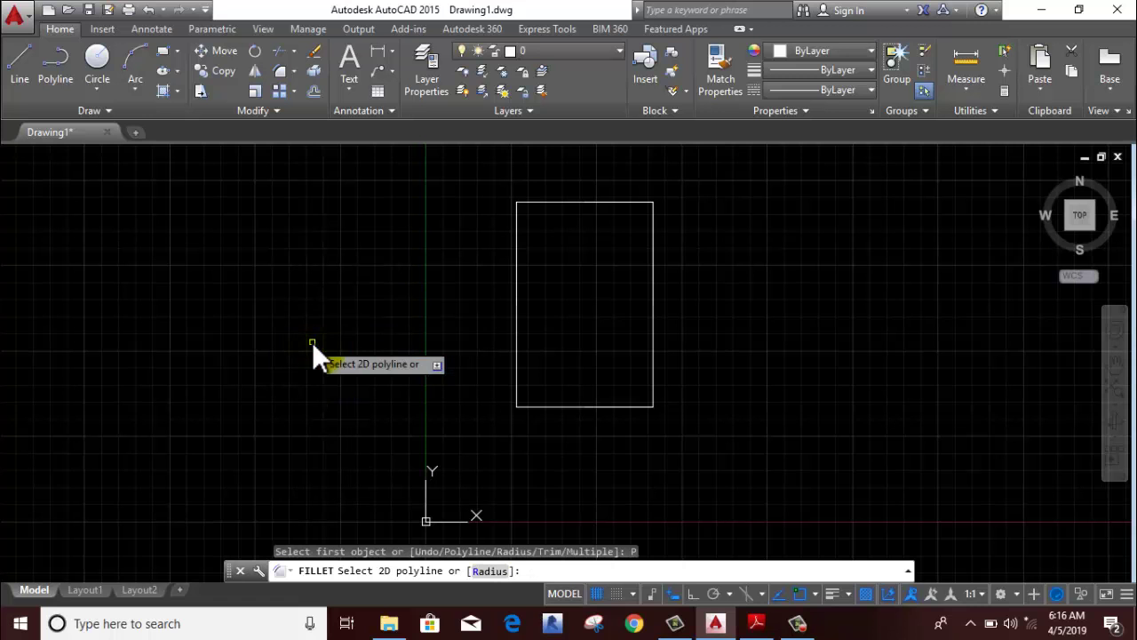
right_click(312, 341)
click(344, 379)
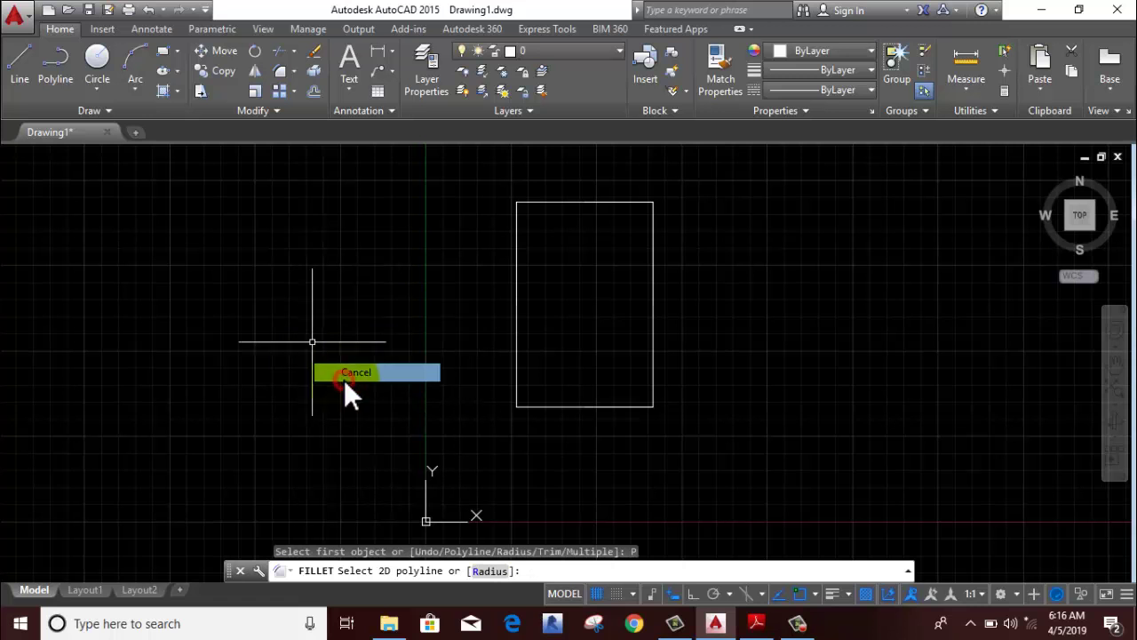
click(278, 68)
right_click(263, 236)
click(285, 342)
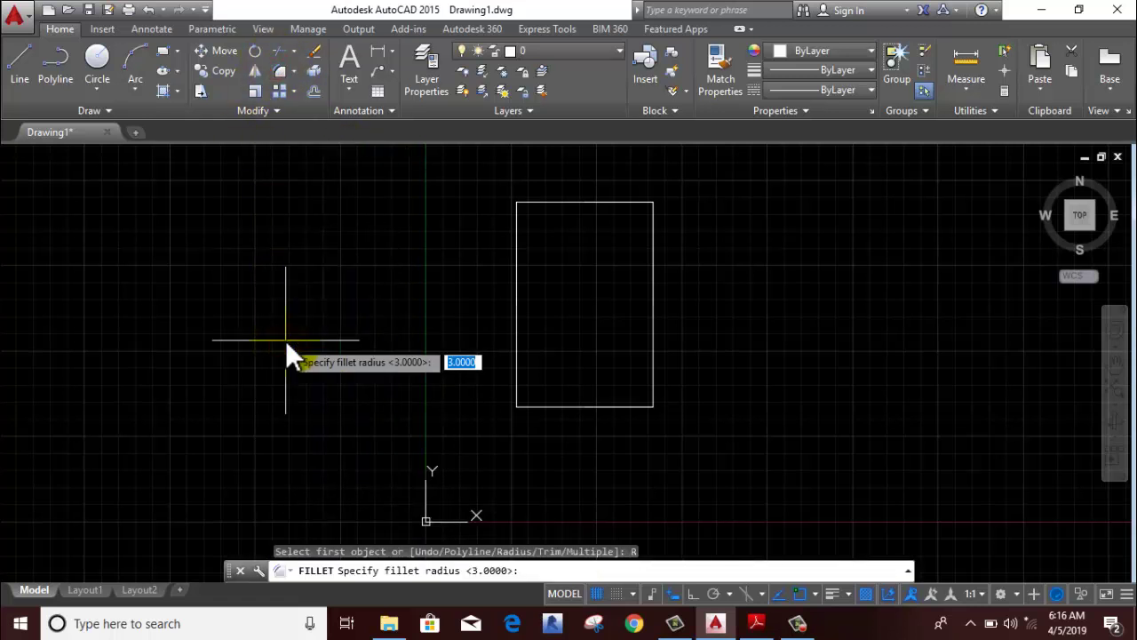
text(5)
key(Return)
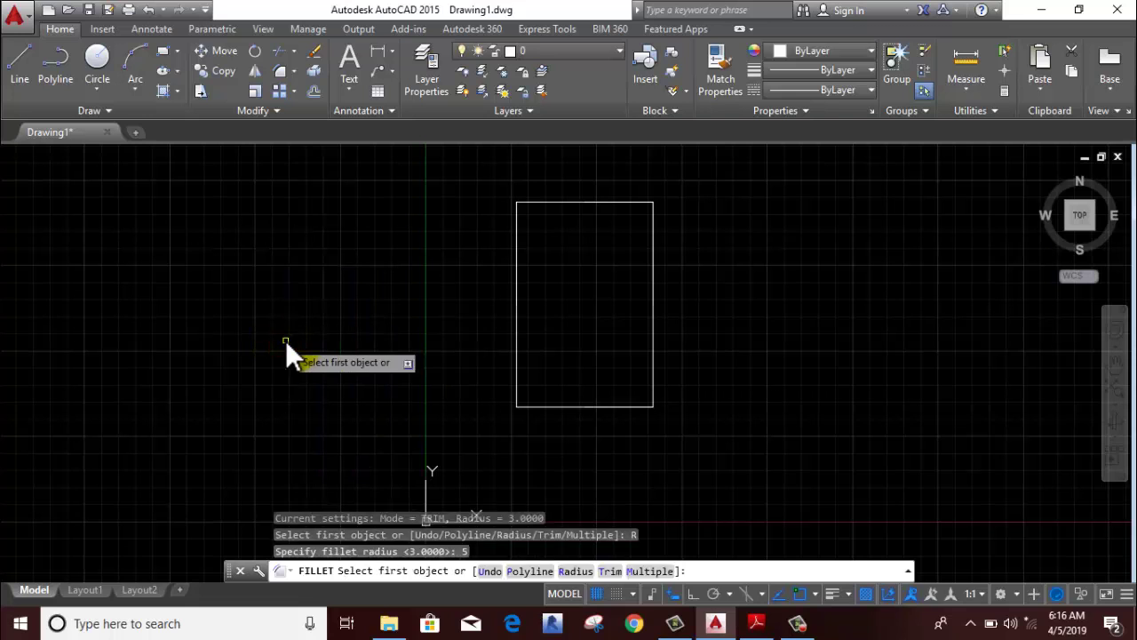
right_click(285, 340)
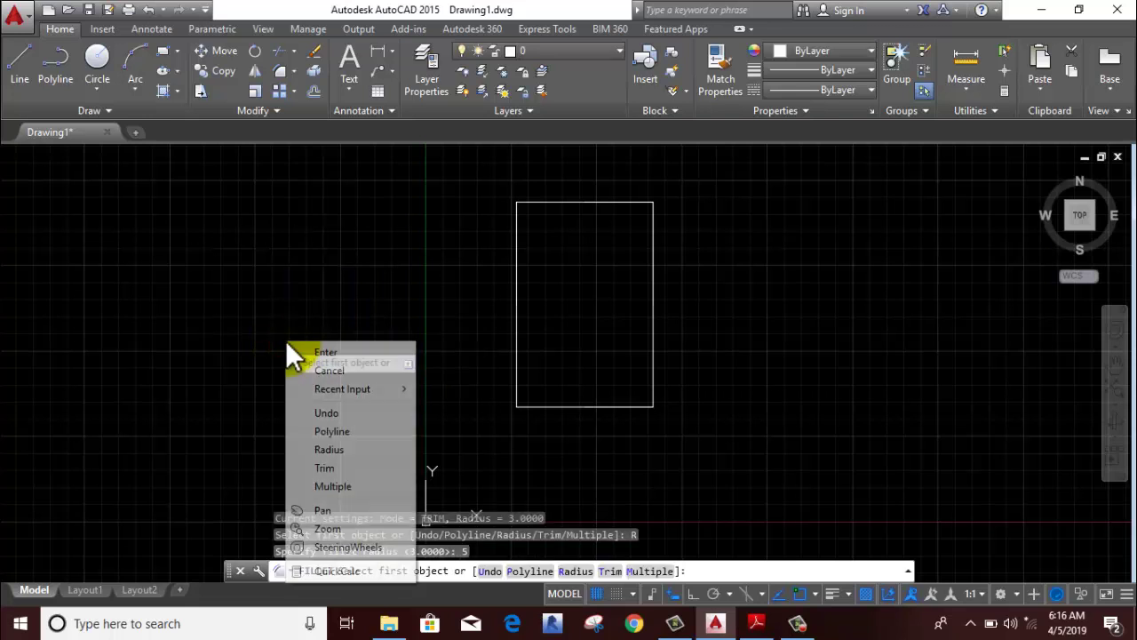
click(335, 469)
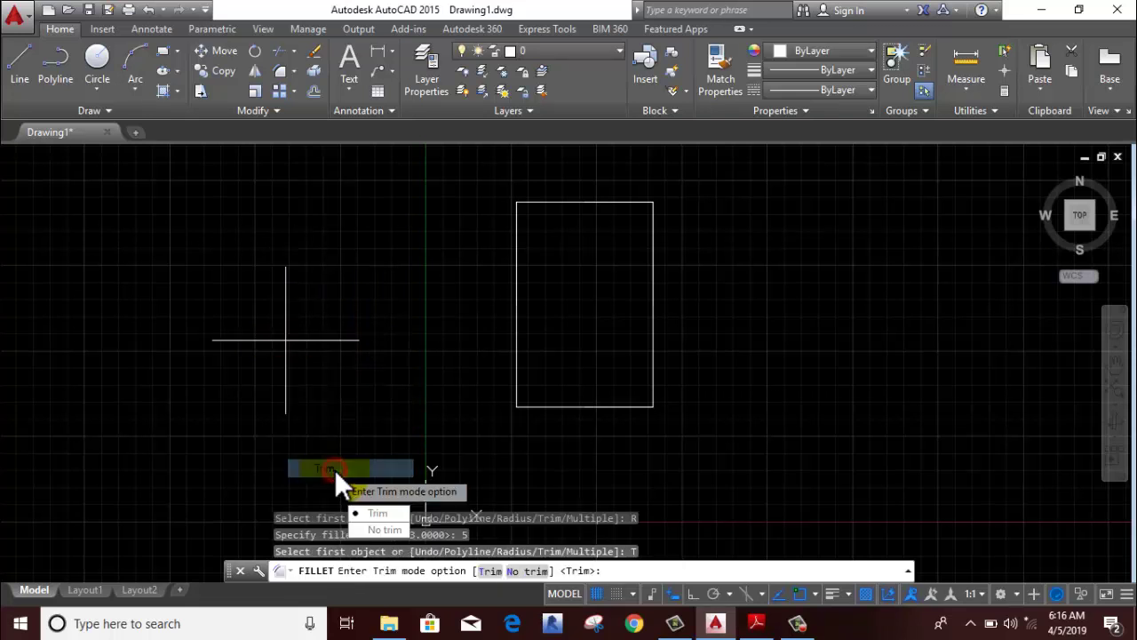
click(388, 532)
right_click(279, 279)
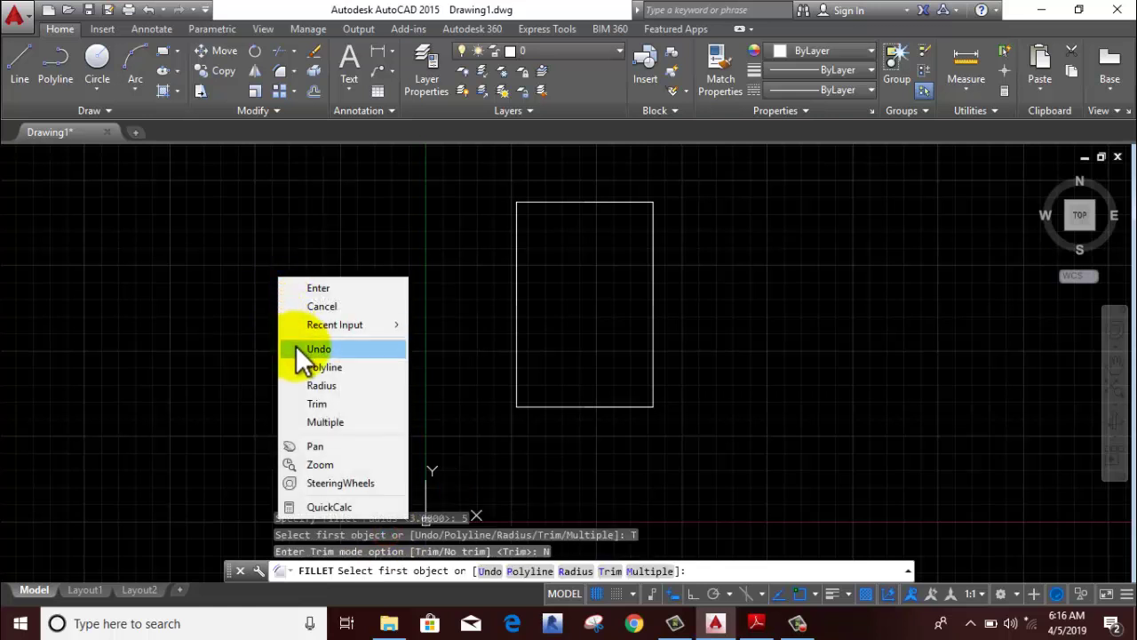
click(322, 424)
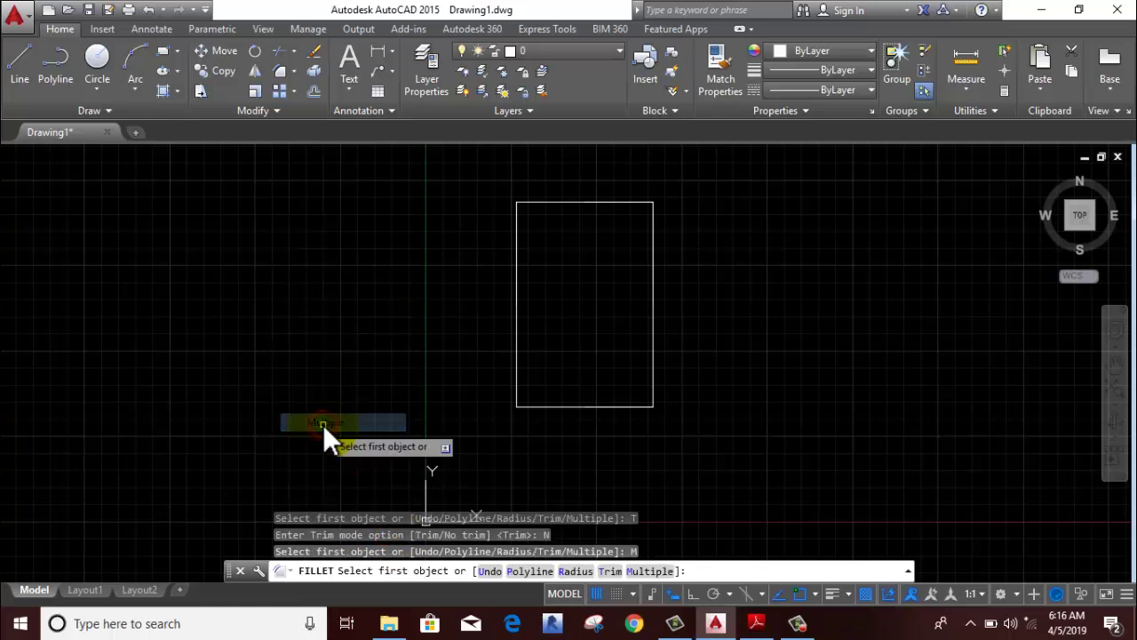
Fillet each of the rectangle's four corners at radius 5
click(614, 406)
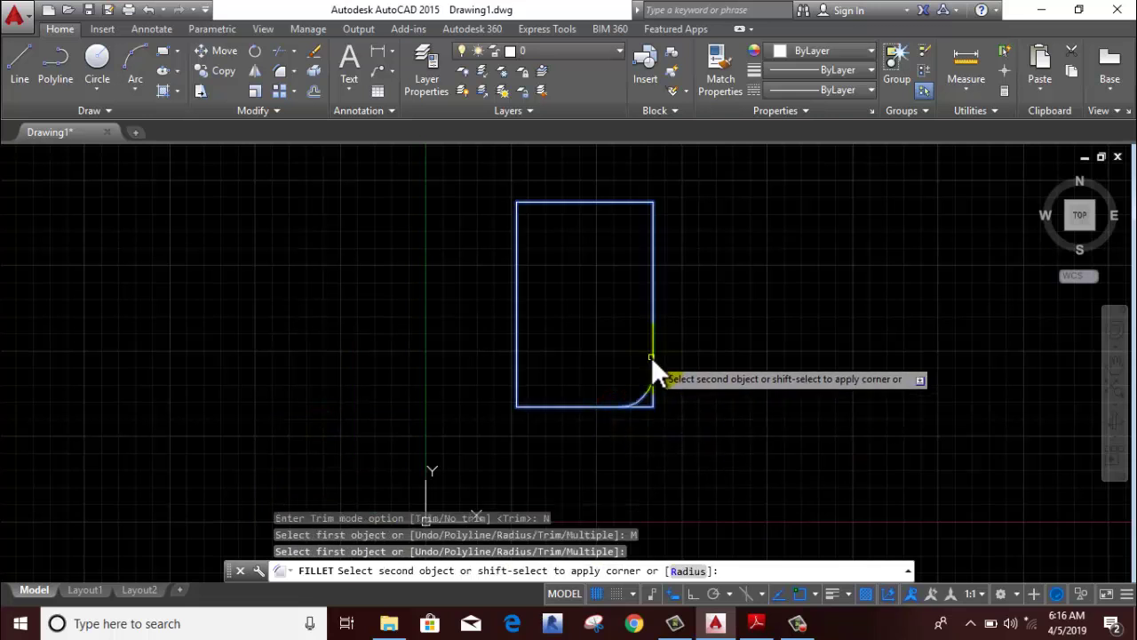
click(652, 359)
scroll(653, 417, up, 5)
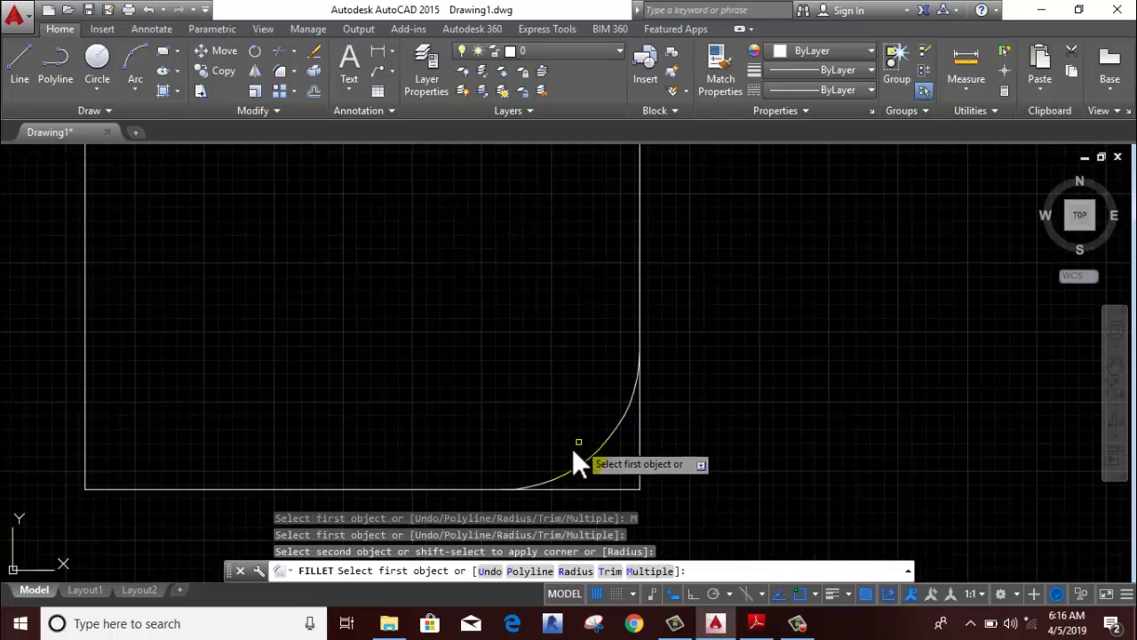
scroll(621, 426, down, 5)
click(619, 303)
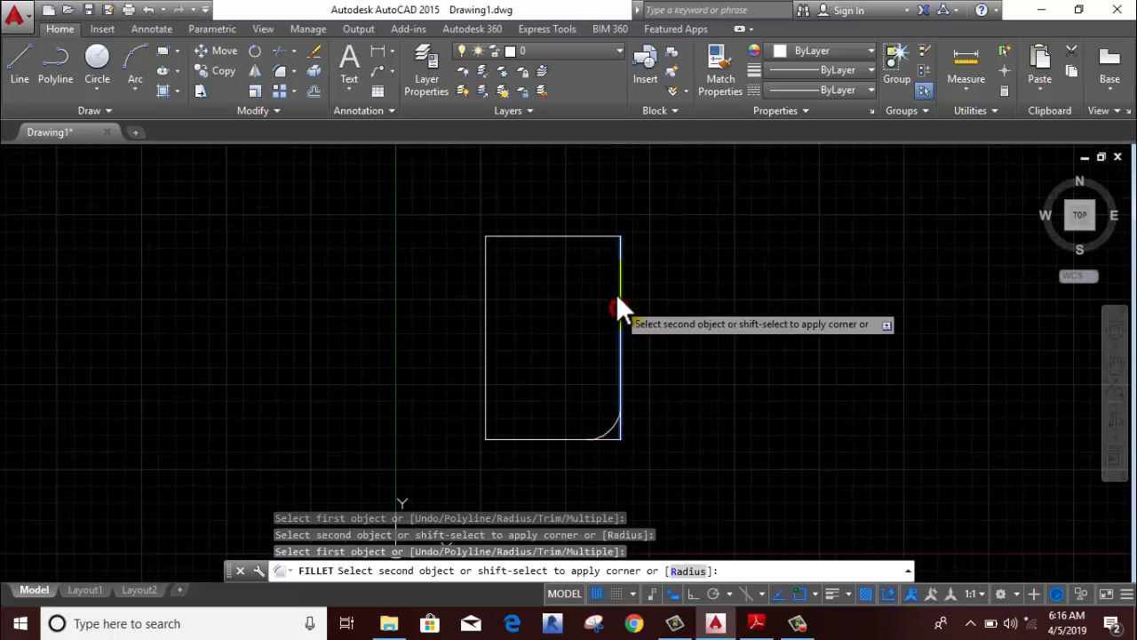
click(517, 237)
click(484, 290)
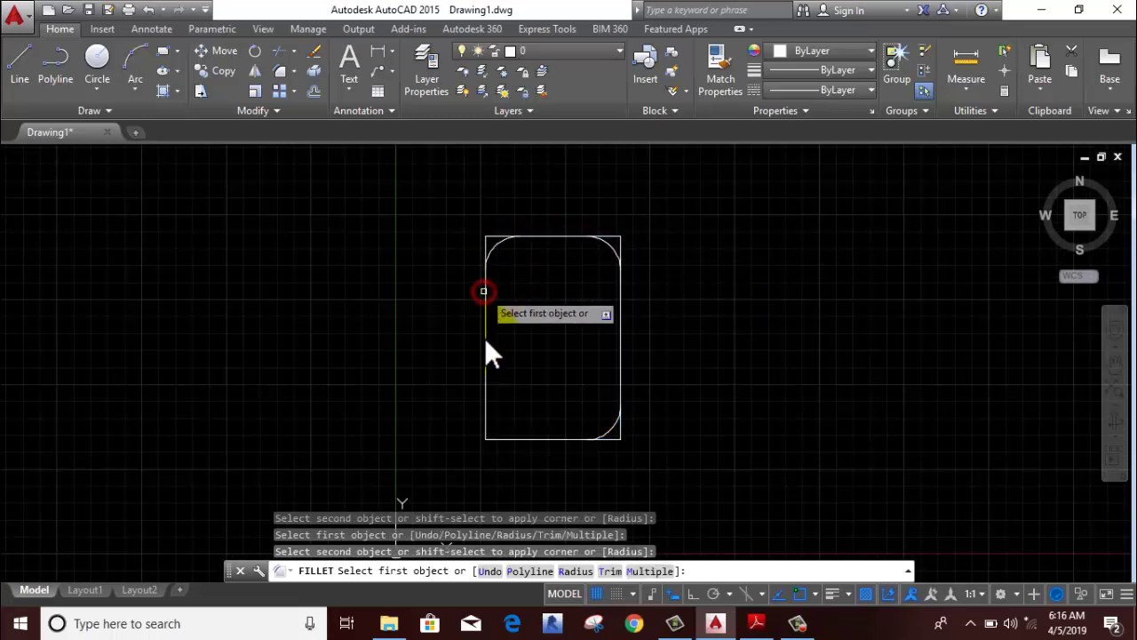
click(485, 381)
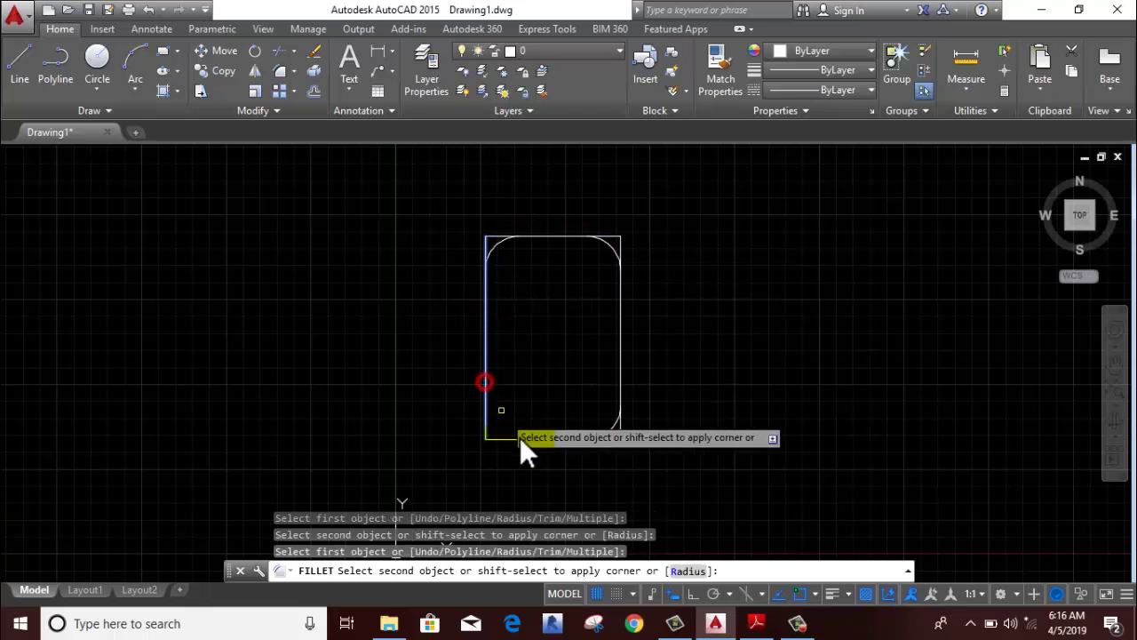
click(521, 439)
right_click(658, 311)
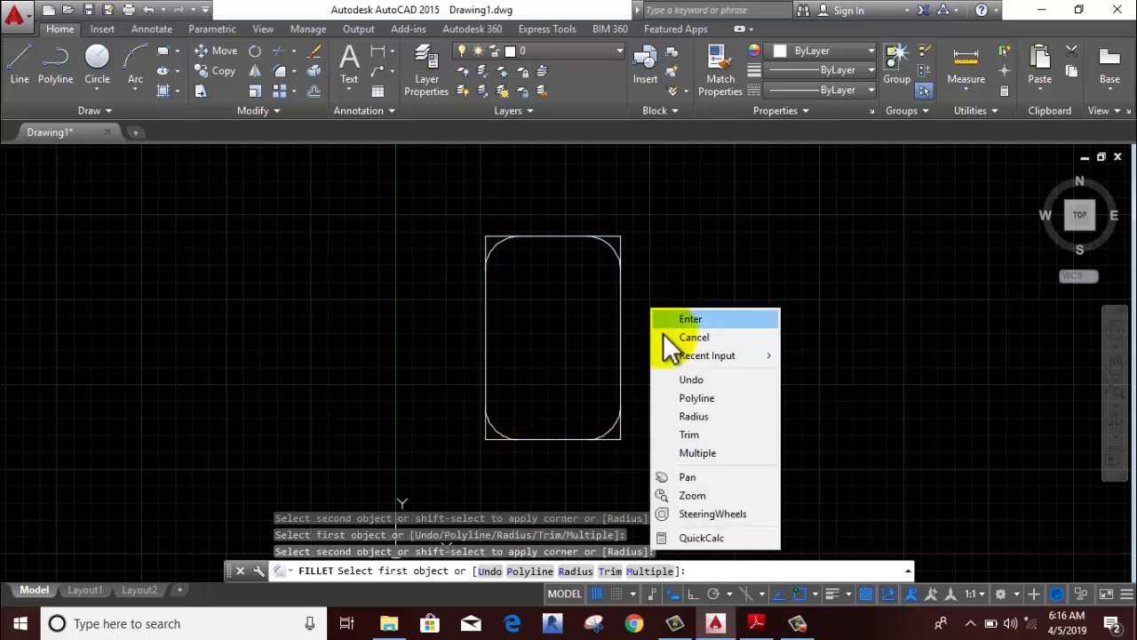
click(668, 335)
Window-select the whole rounded rectangle and erase it
scroll(668, 323, up, 2)
scroll(668, 323, down, 2)
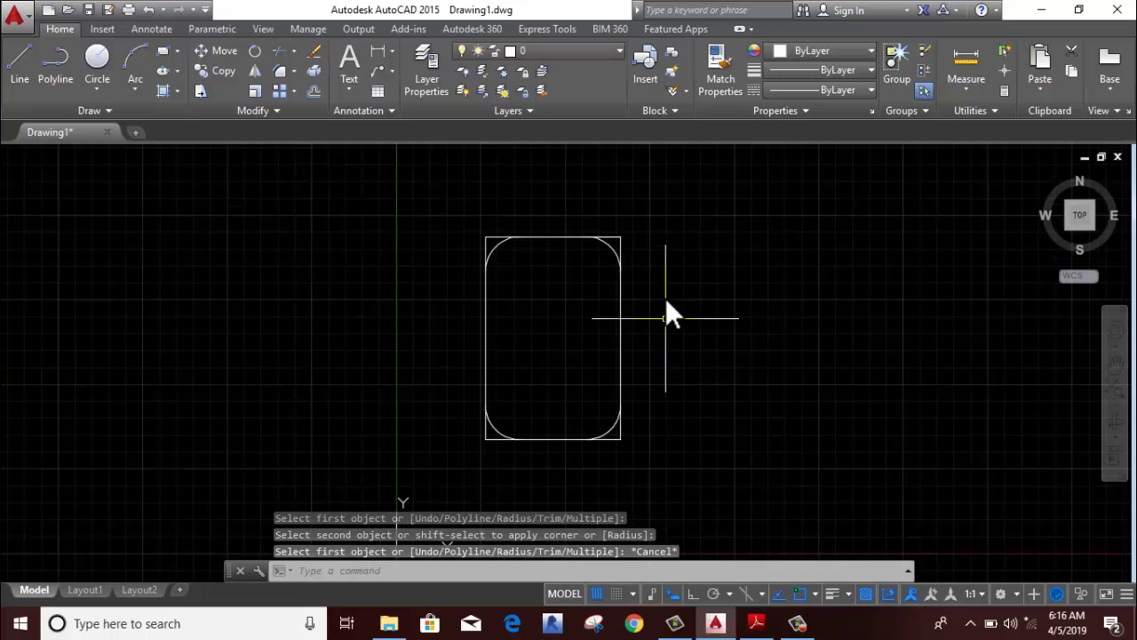
middle_drag(666, 312, 667, 287)
click(660, 178)
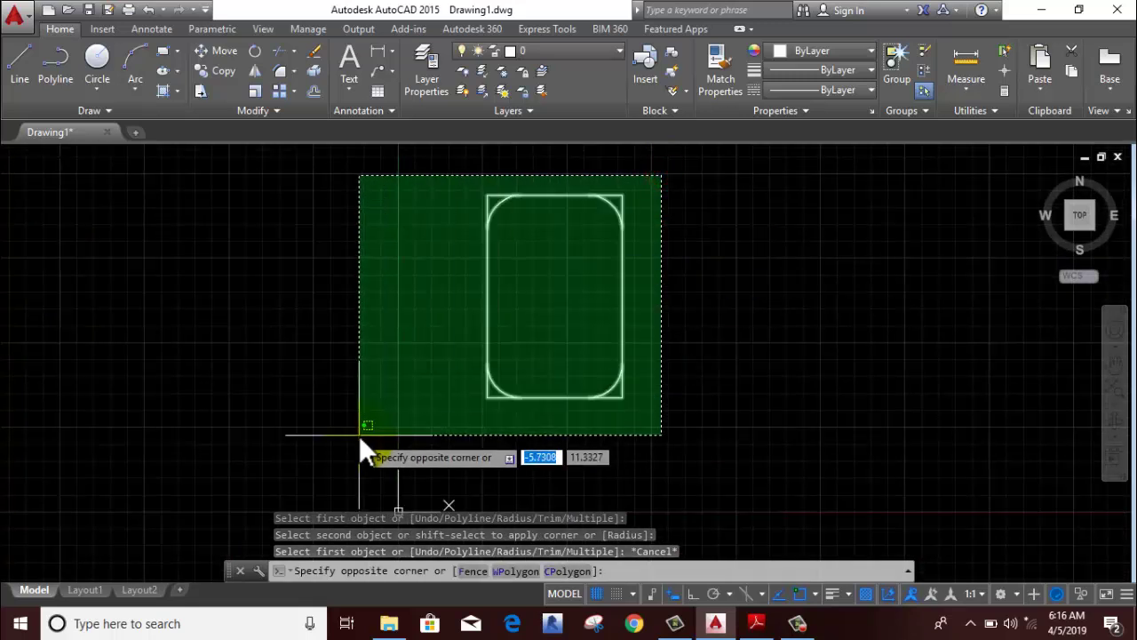
click(358, 435)
right_click(303, 329)
click(322, 330)
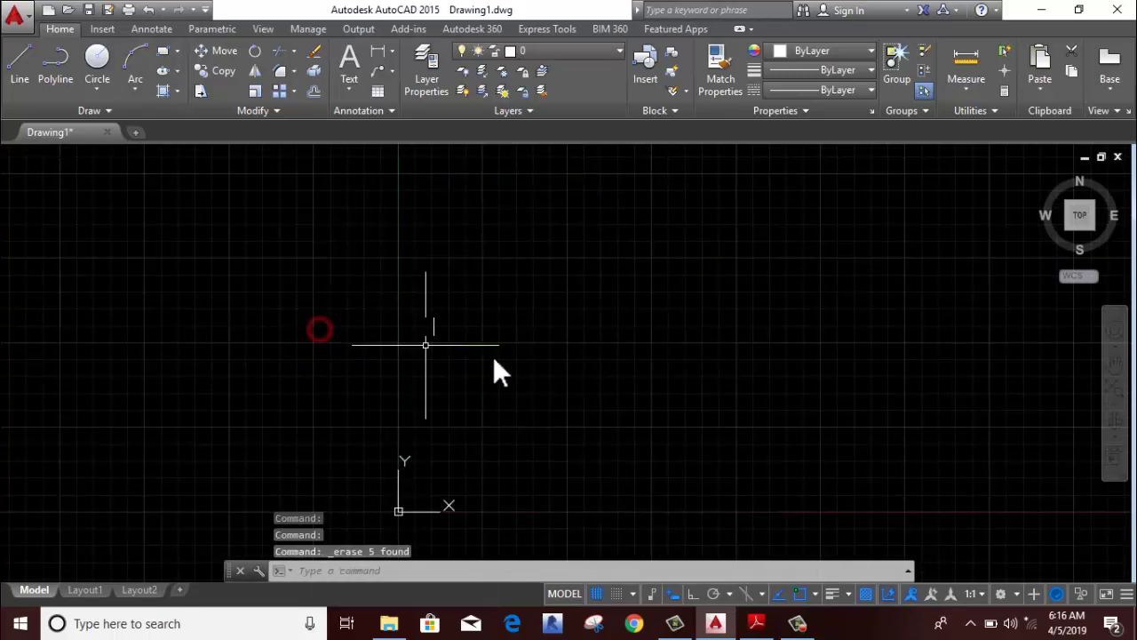
Run XREF to show the External References palette listing Drawing1
middle_drag(486, 348, 246, 356)
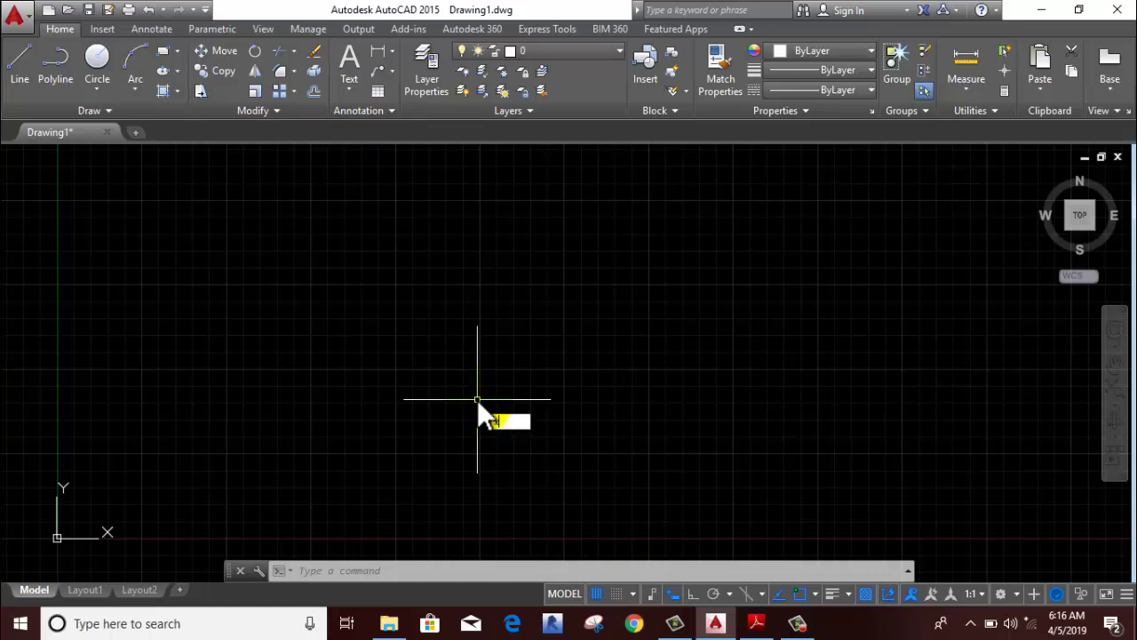
text(XREF)
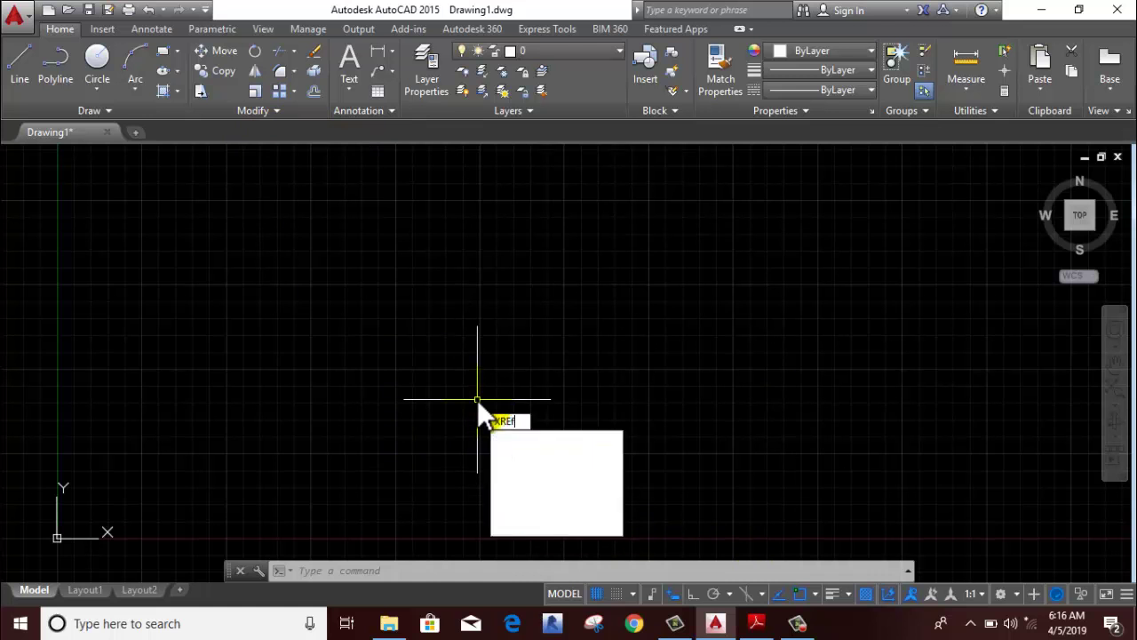
key(Return)
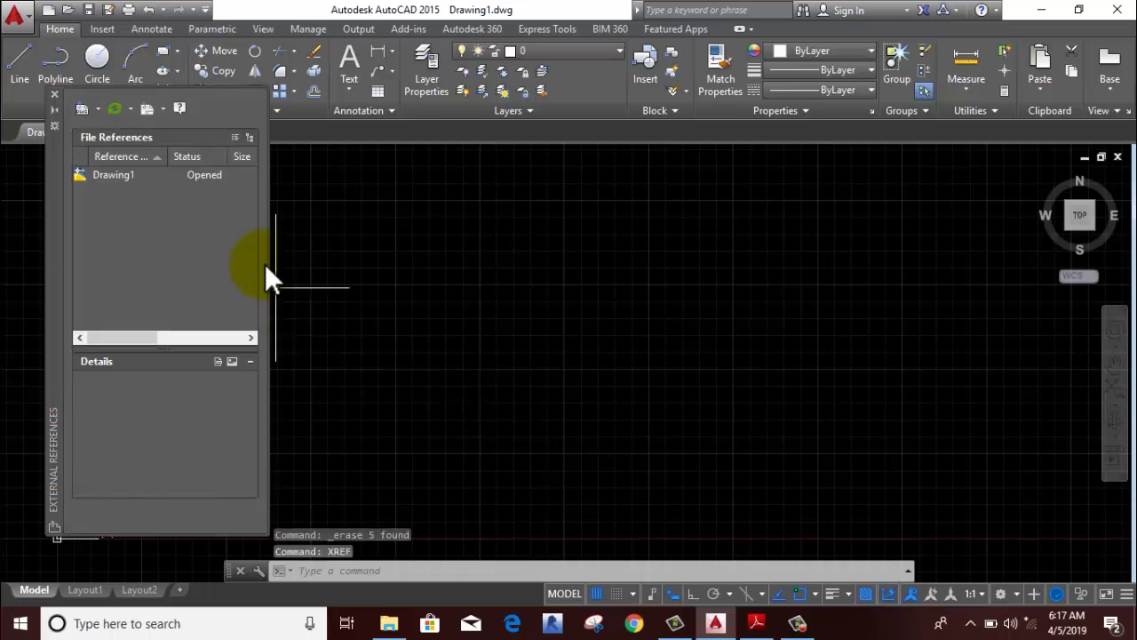
Attach the 1sttt image at scale 1 and close the External References palette
click(96, 106)
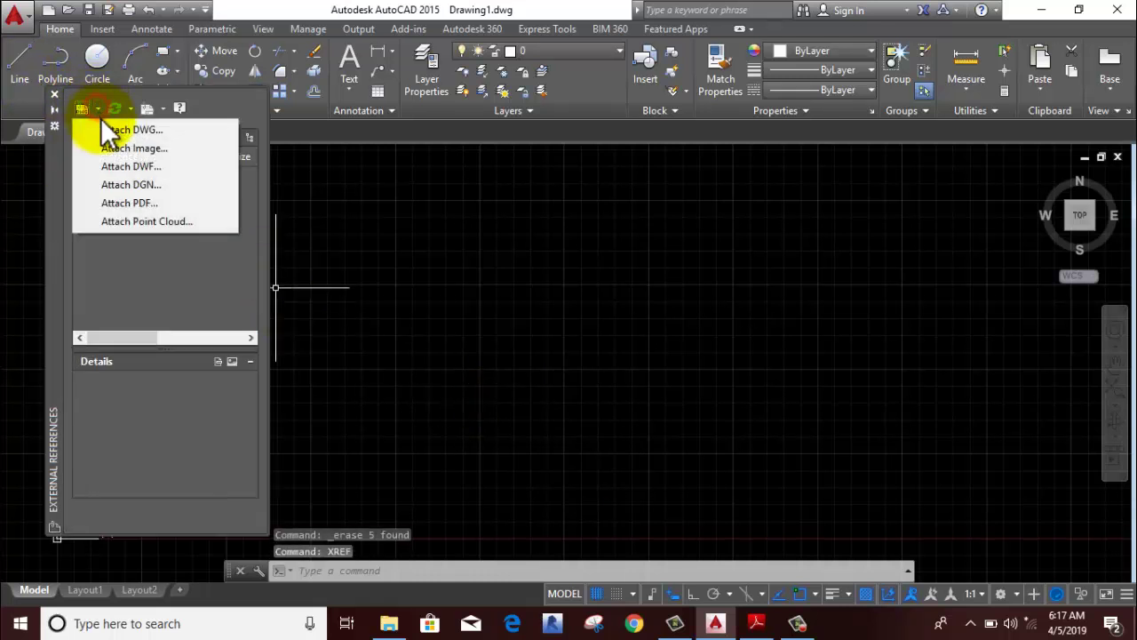
click(119, 145)
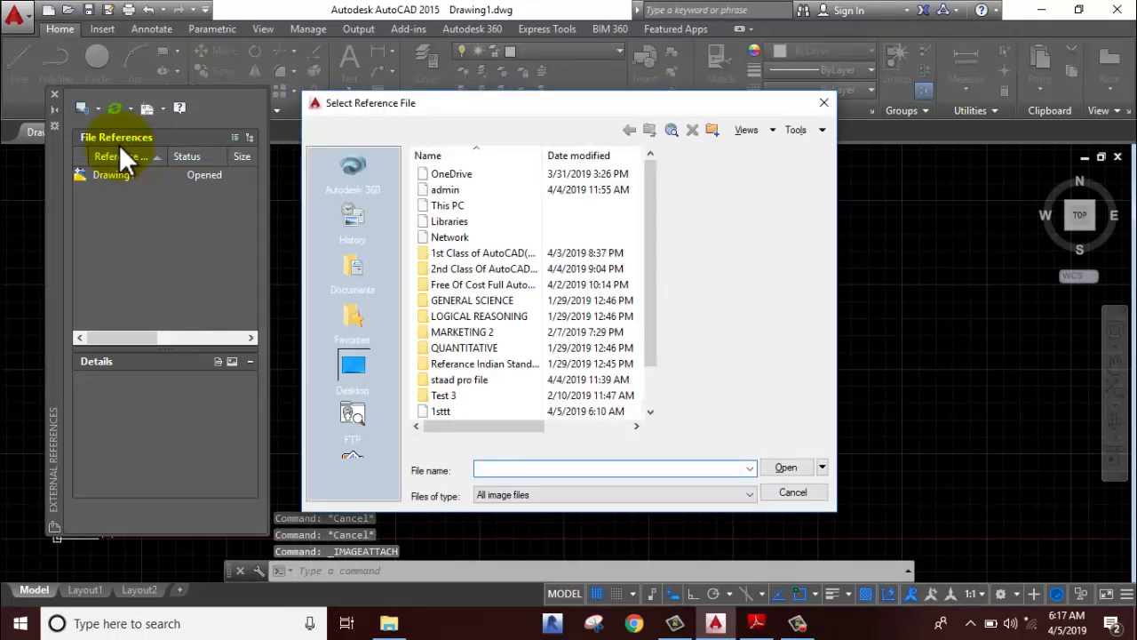
scroll(496, 403, down, 1)
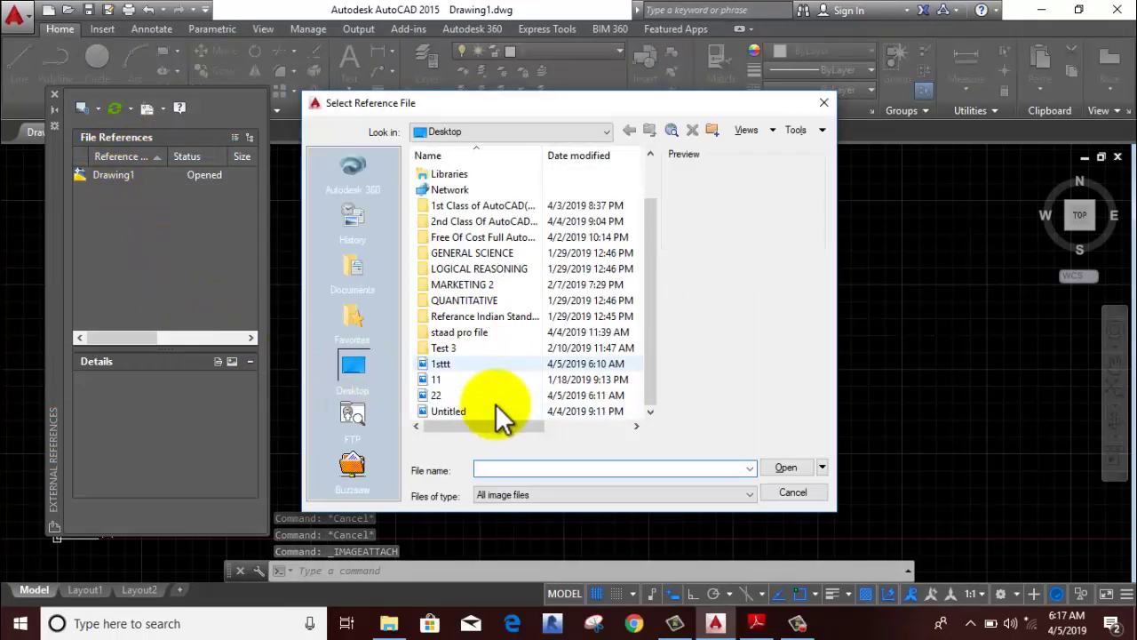
click(451, 367)
click(453, 370)
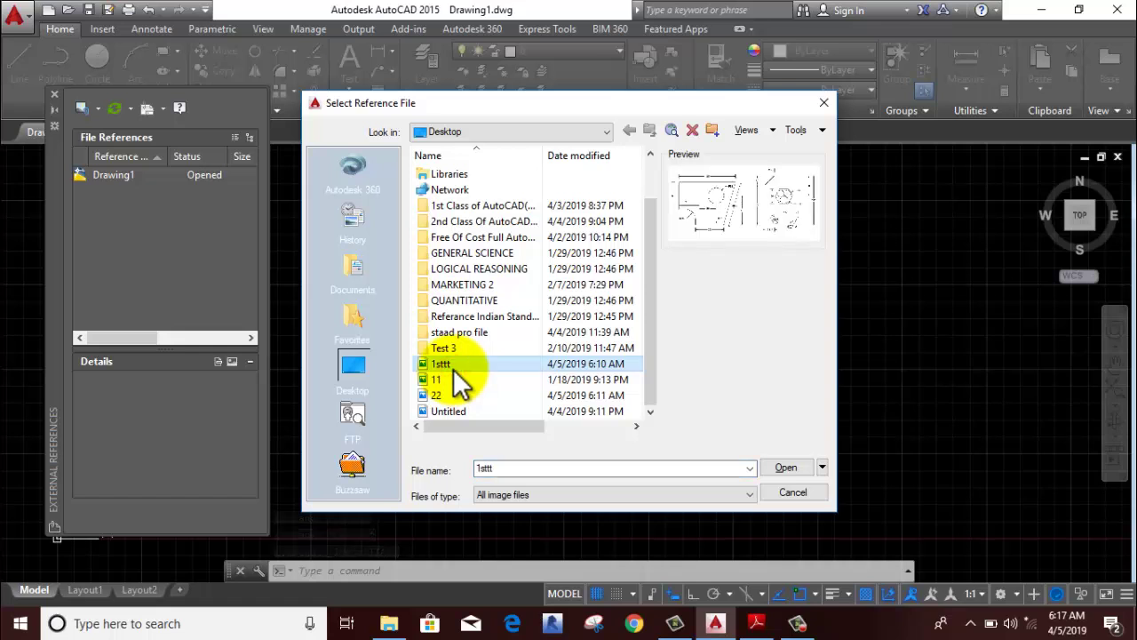
click(781, 471)
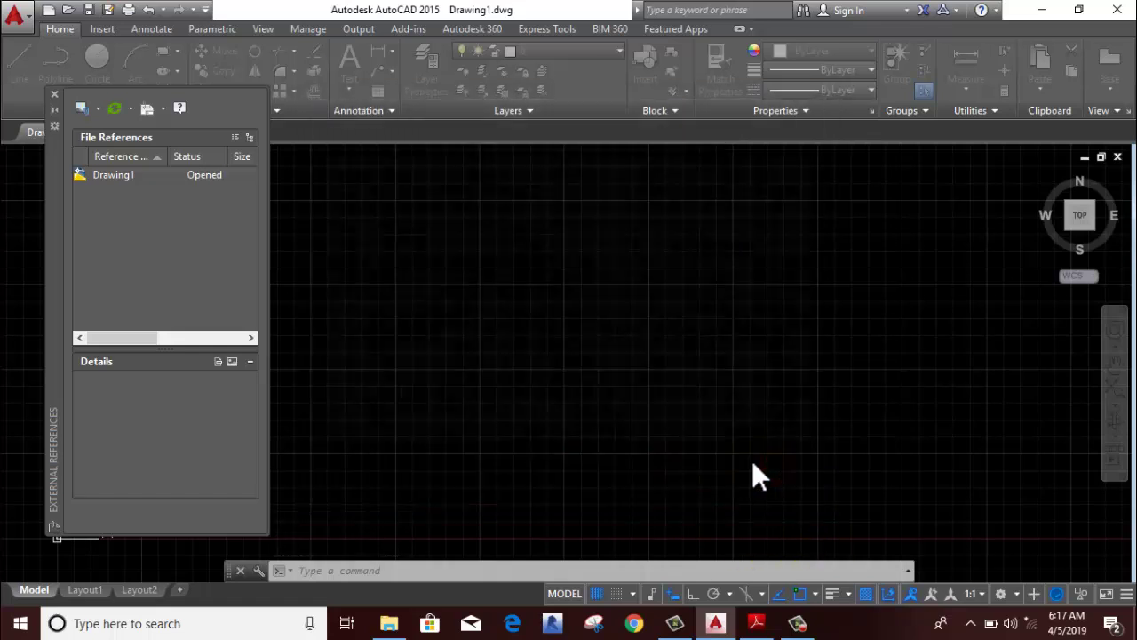
click(573, 435)
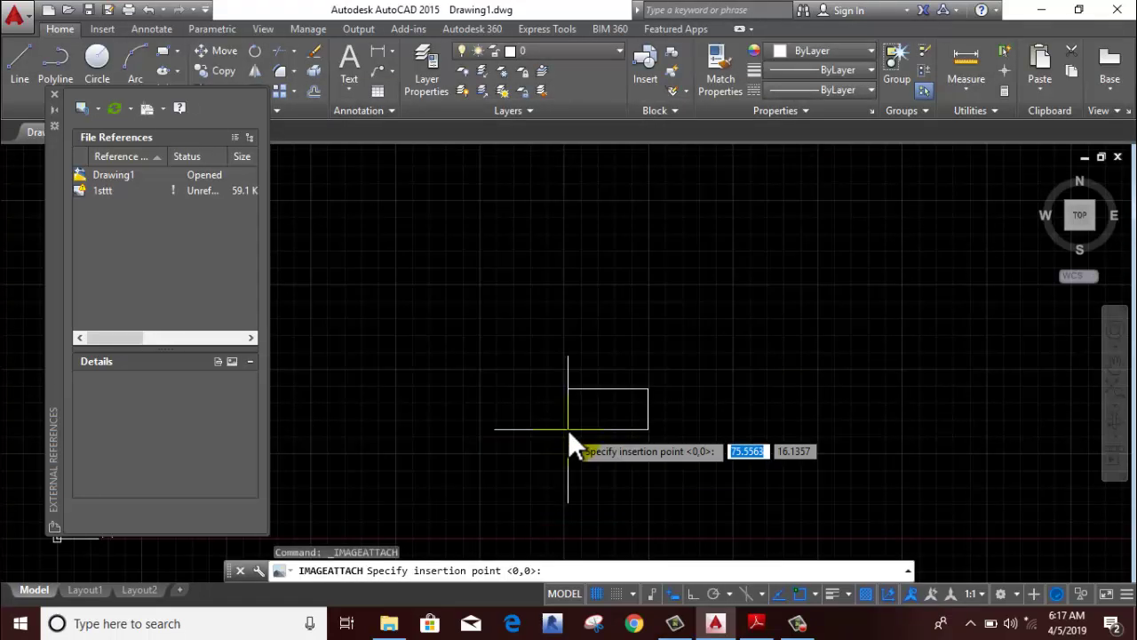
click(347, 407)
key(Return)
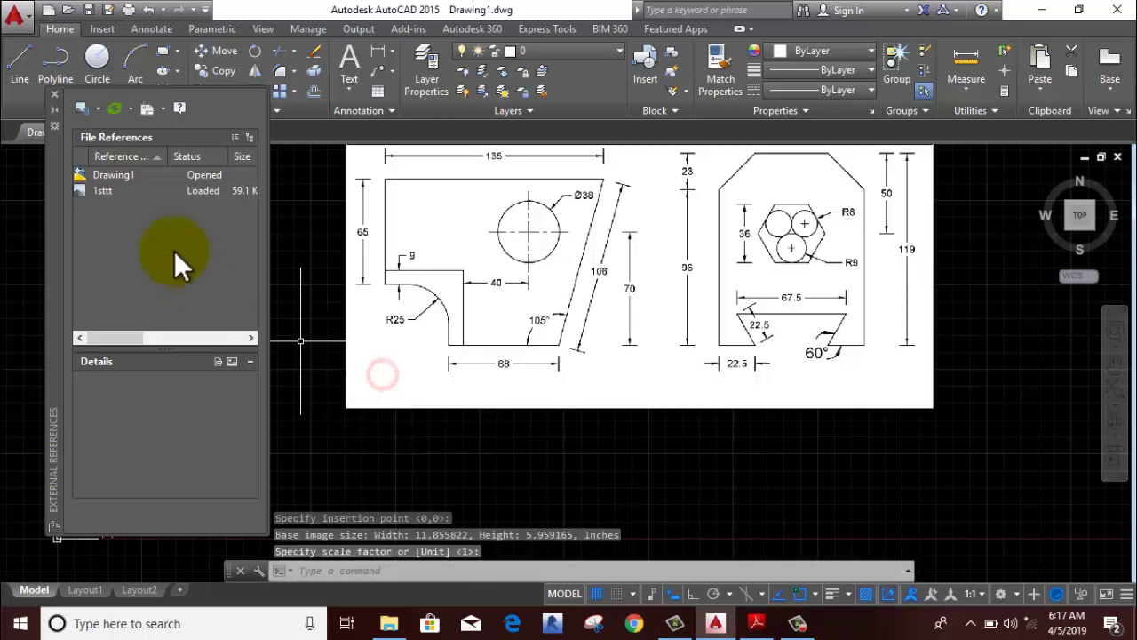
click(54, 94)
middle_drag(182, 293, 378, 380)
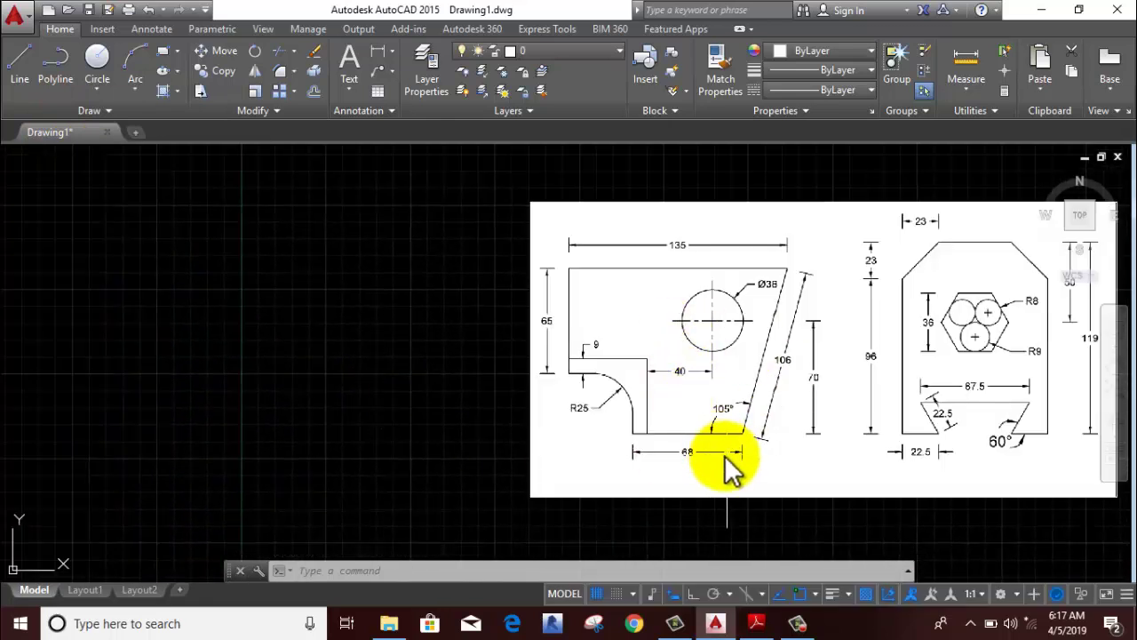
middle_drag(337, 342, 467, 340)
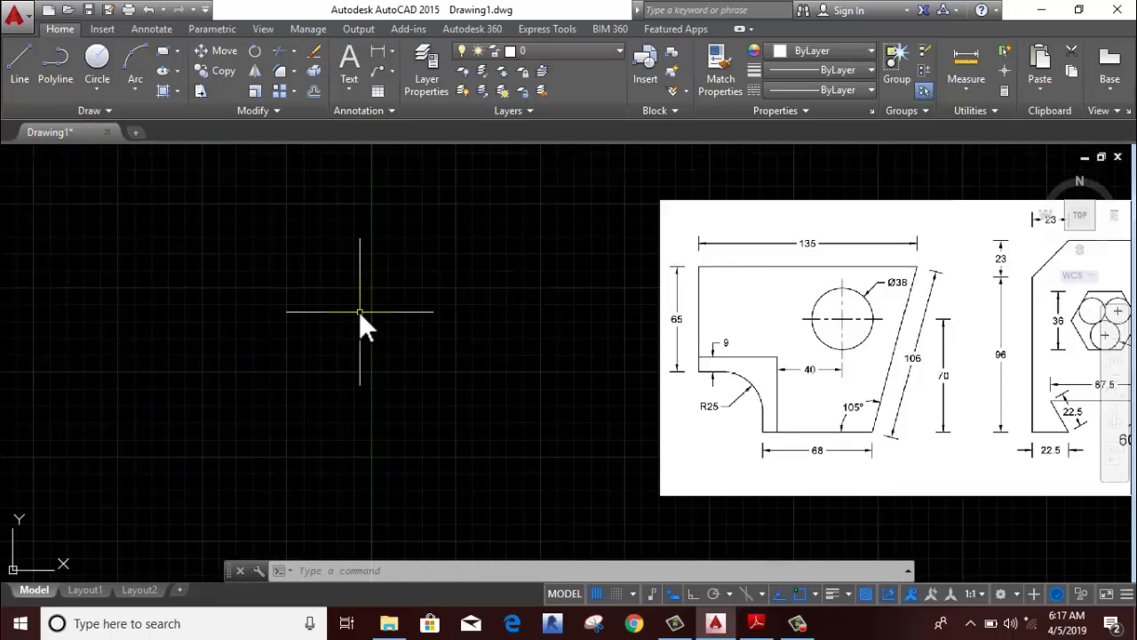
click(18, 71)
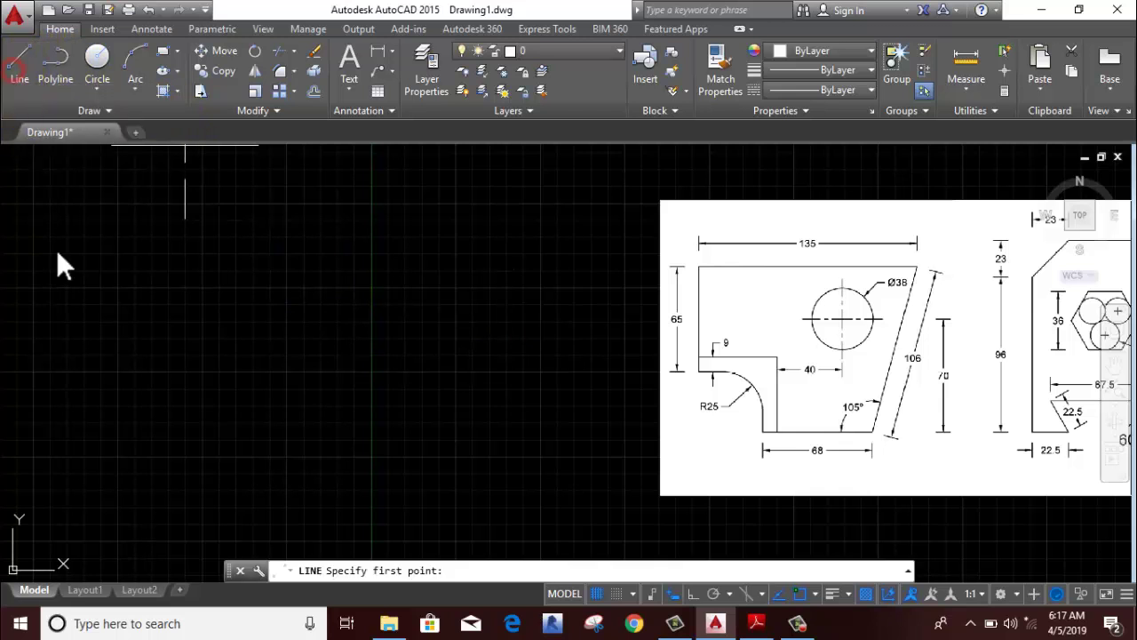
scroll(862, 449, up, 2)
scroll(888, 452, up, 2)
scroll(972, 452, down, 2)
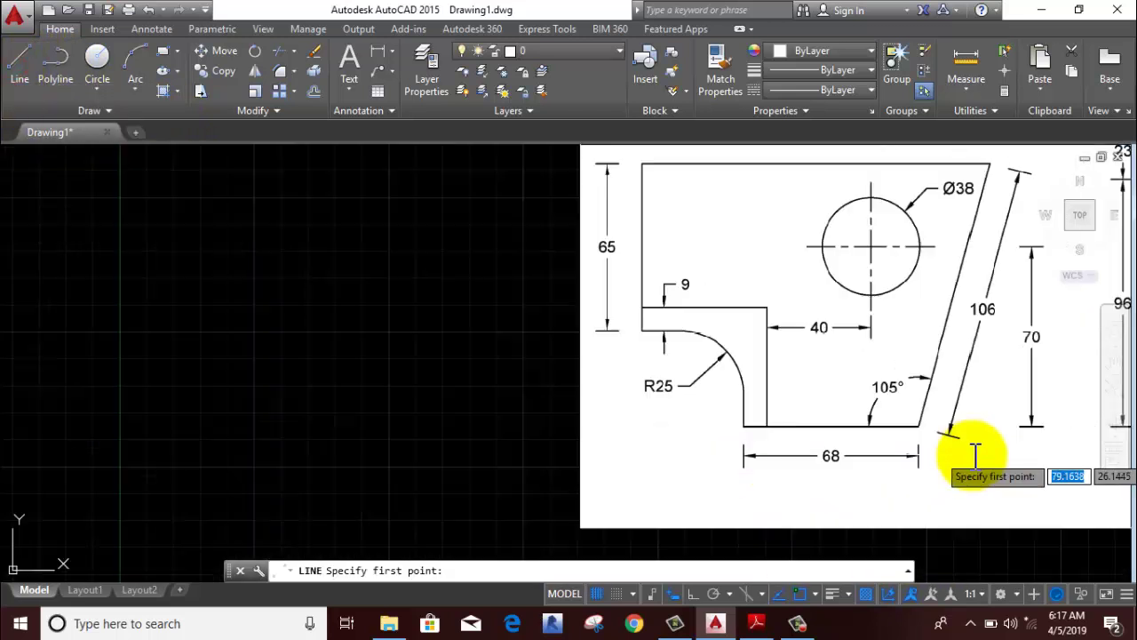
scroll(972, 447, down, 2)
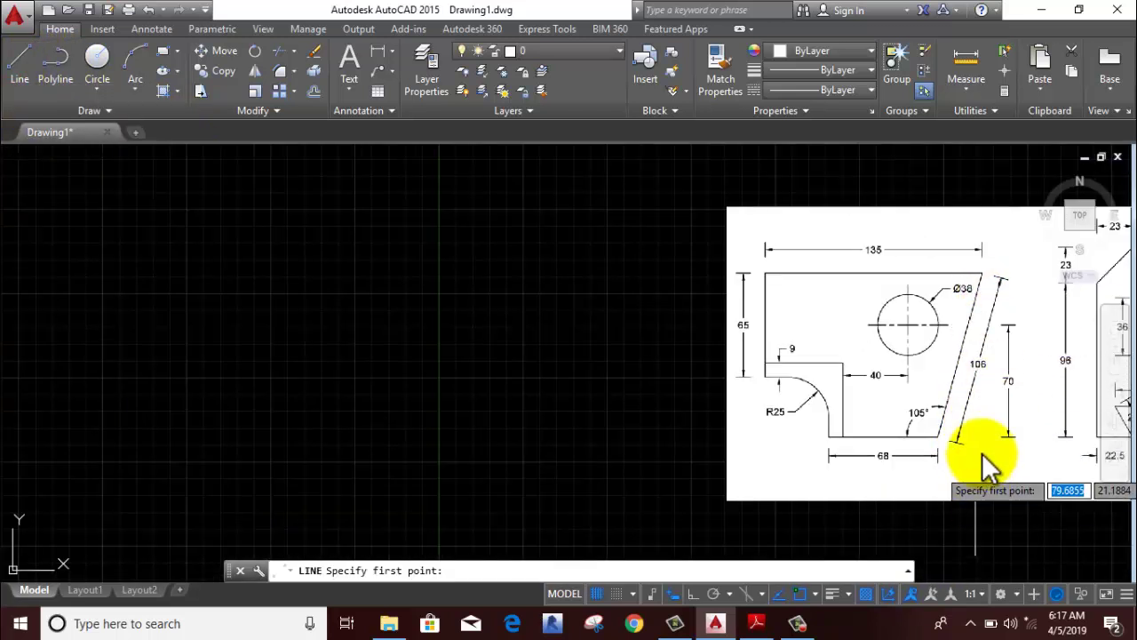
scroll(942, 399, up, 4)
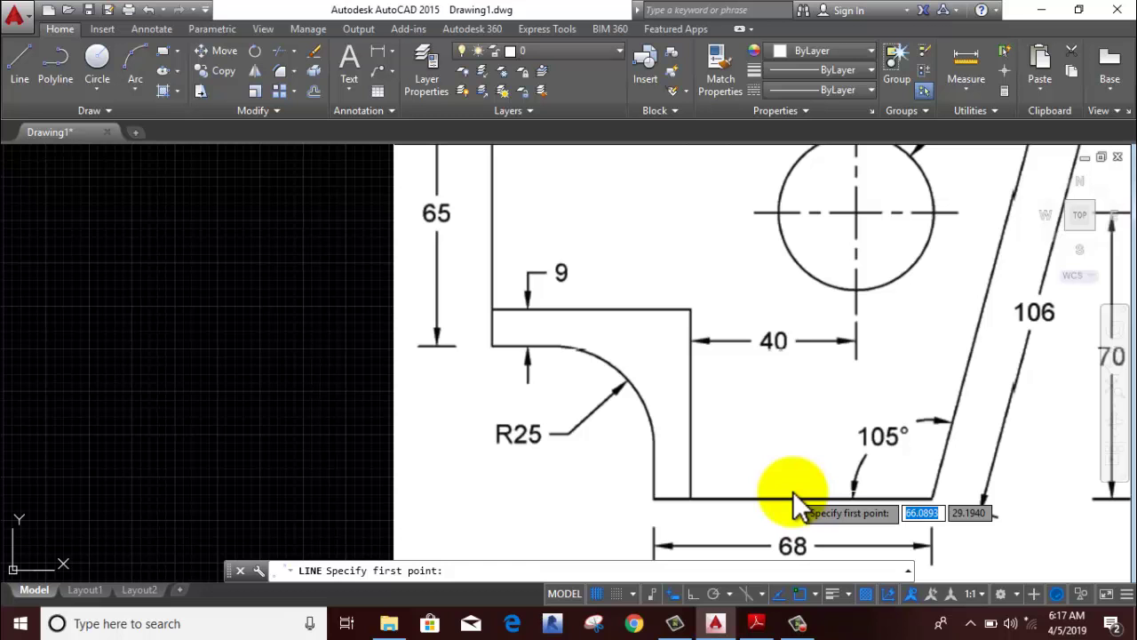
scroll(792, 490, down, 2)
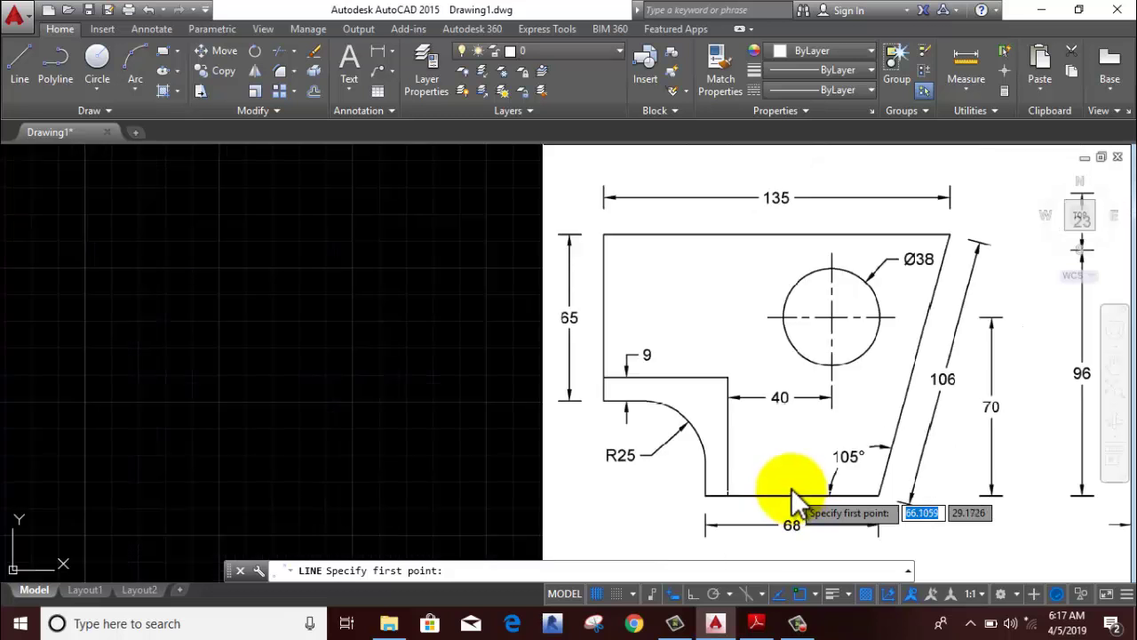
click(106, 464)
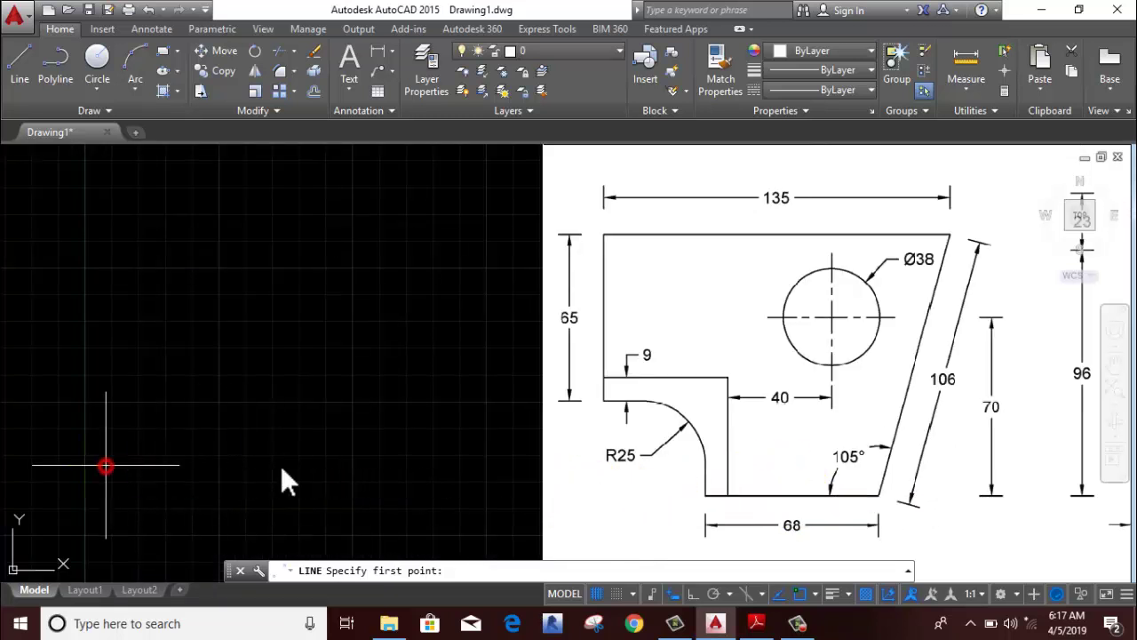
right_click(155, 346)
click(164, 355)
scroll(168, 366, down, 3)
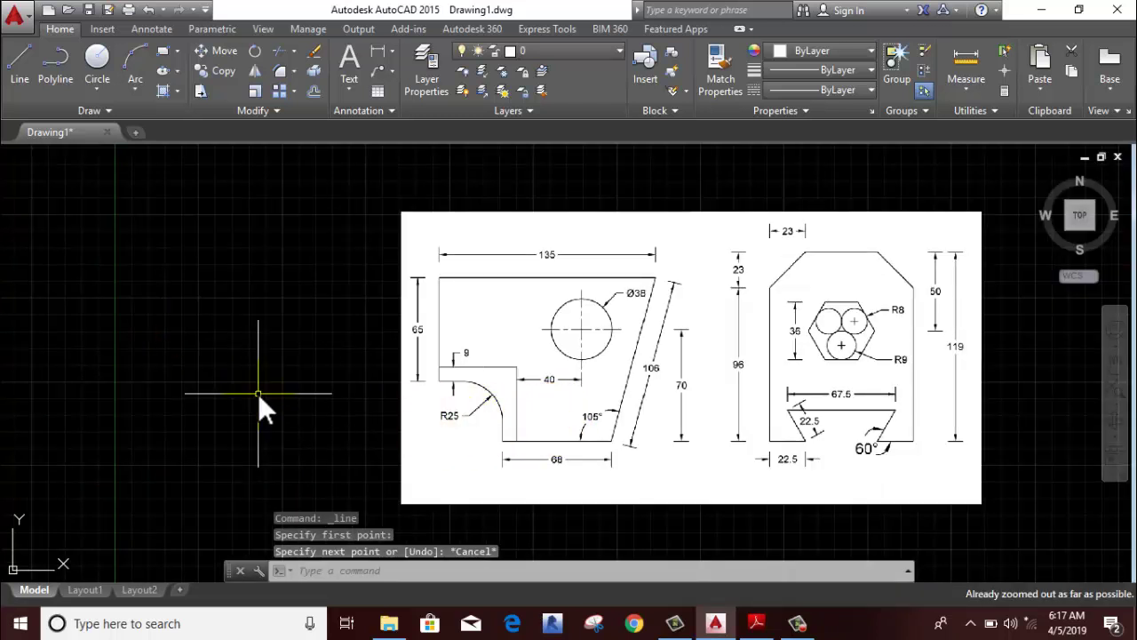
text(RE)
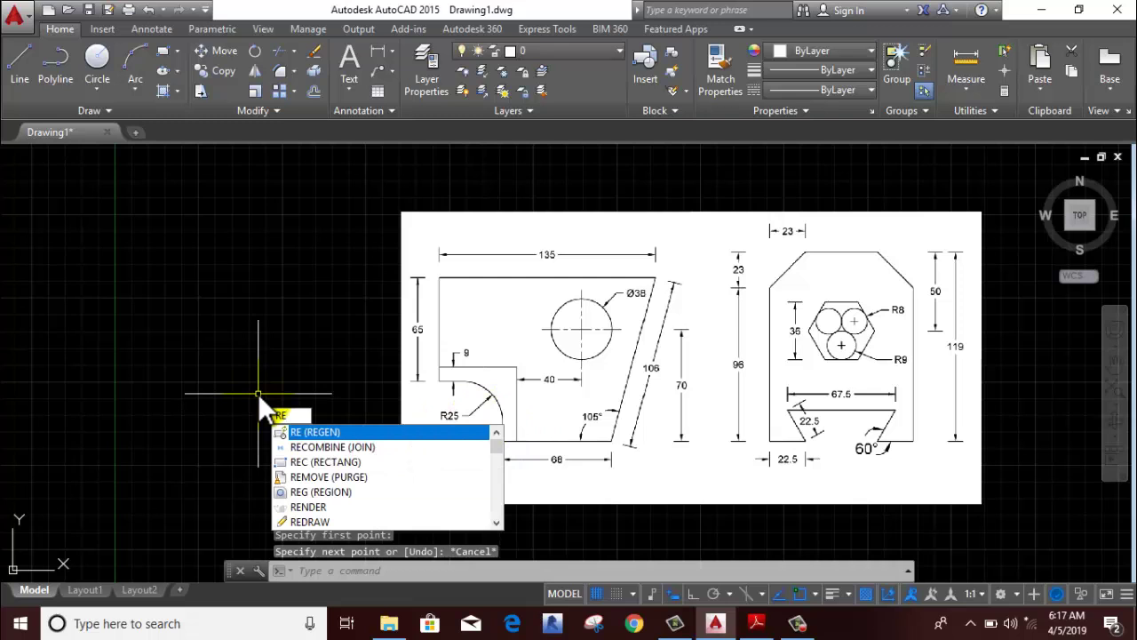
key(Return)
scroll(257, 392, down, 4)
middle_drag(214, 393, 434, 382)
scroll(433, 382, up, 4)
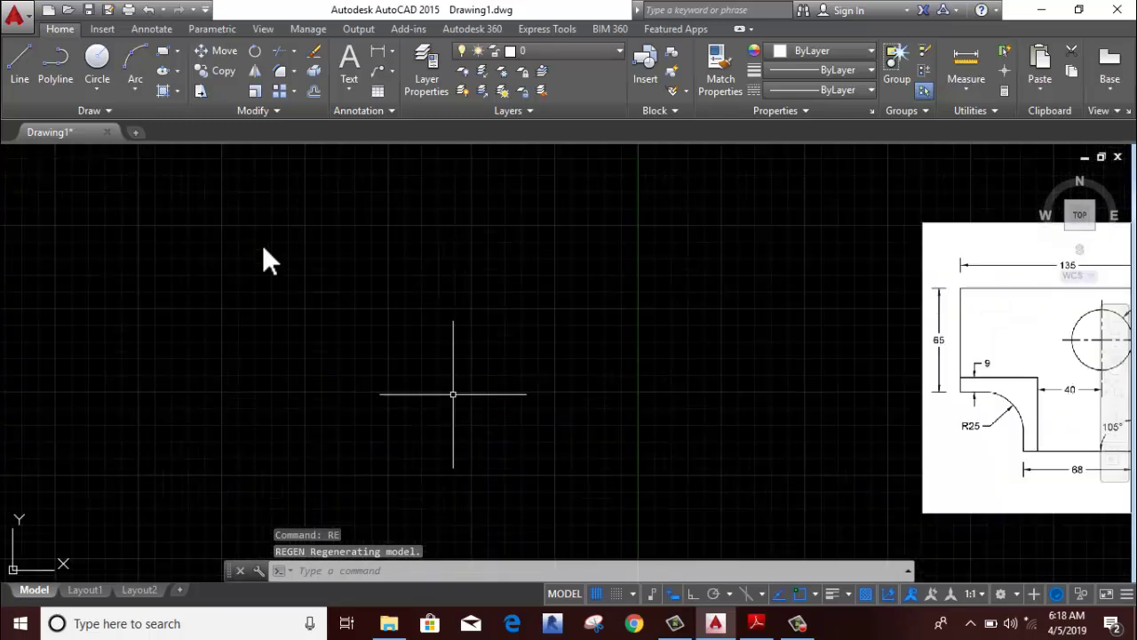
Draw the 68 base line, then the 106 edge at 75° with Ortho on
click(26, 67)
click(292, 463)
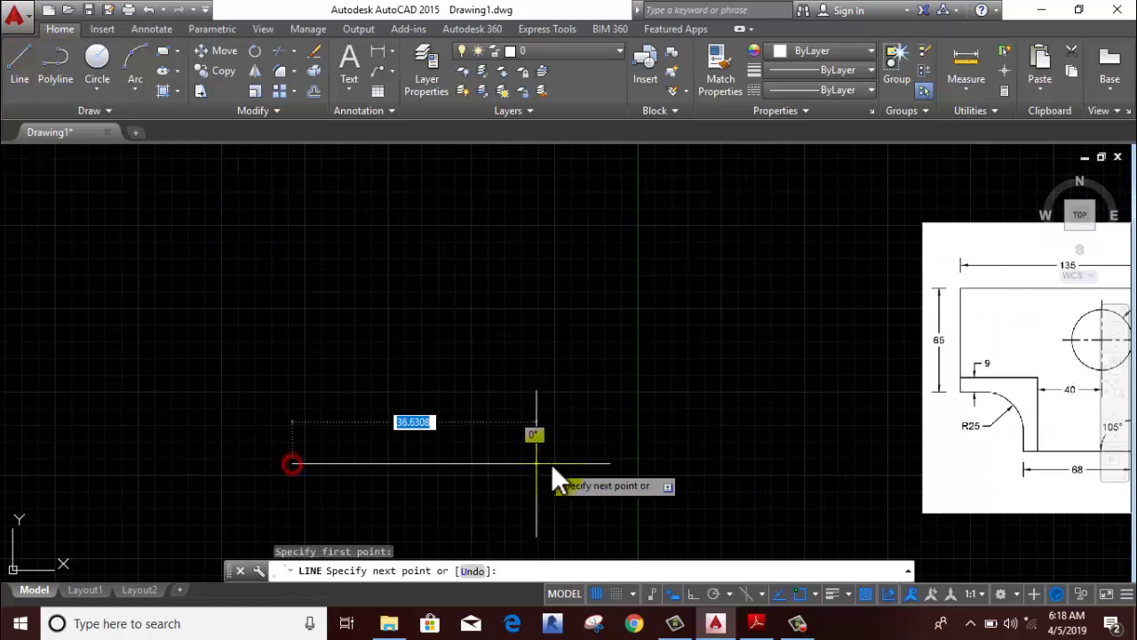
text(68)
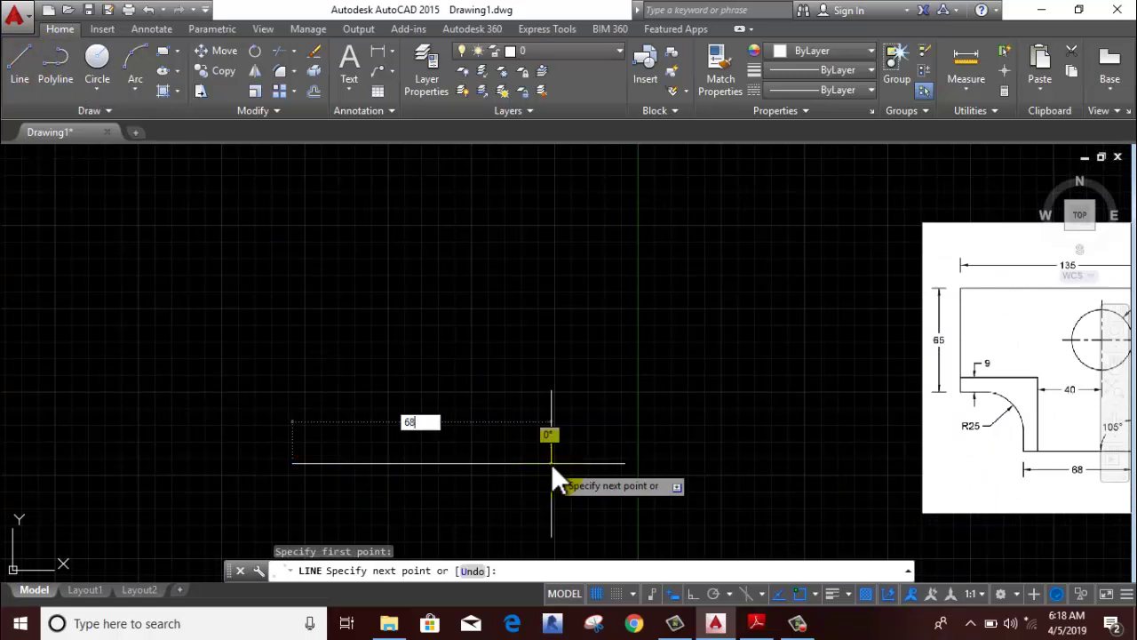
key(Return)
scroll(772, 194, down, 2)
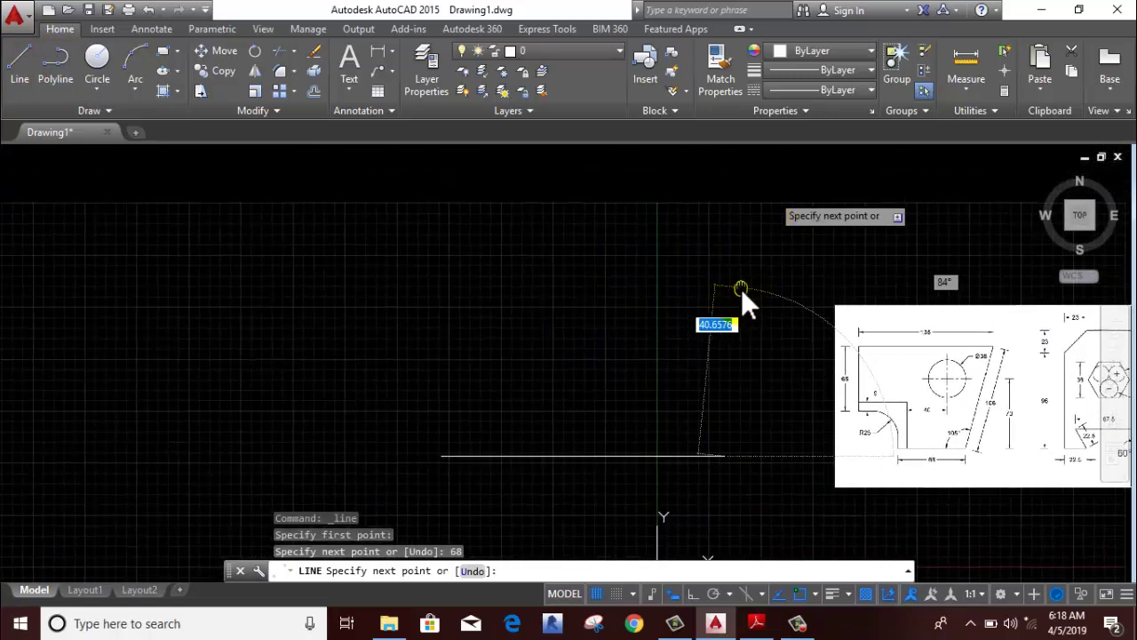
middle_drag(741, 288, 747, 308)
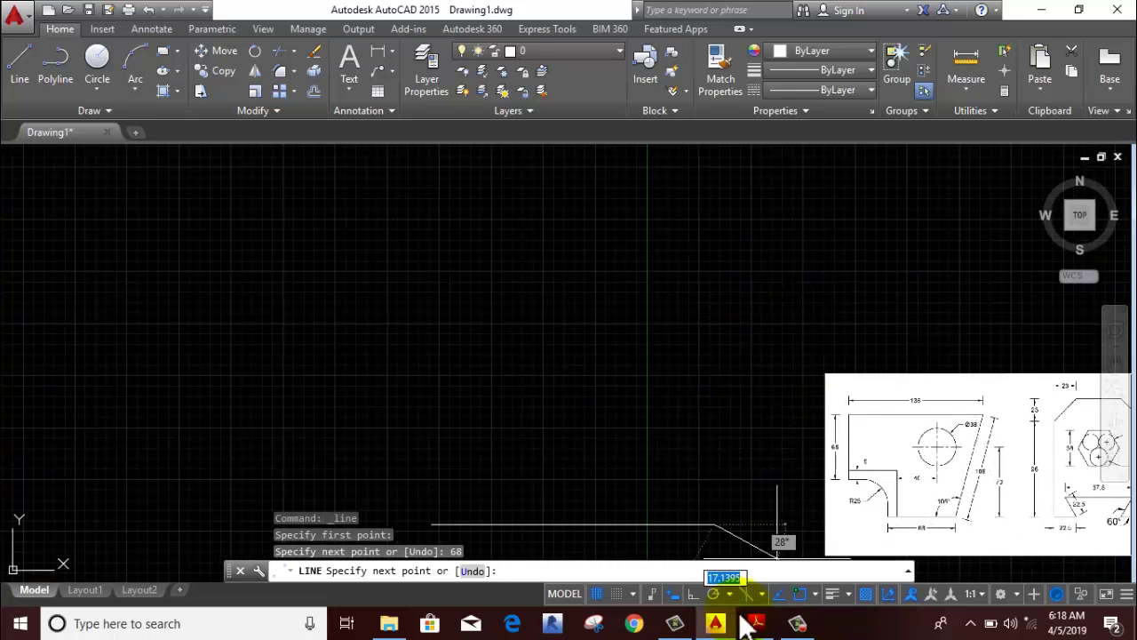
click(683, 594)
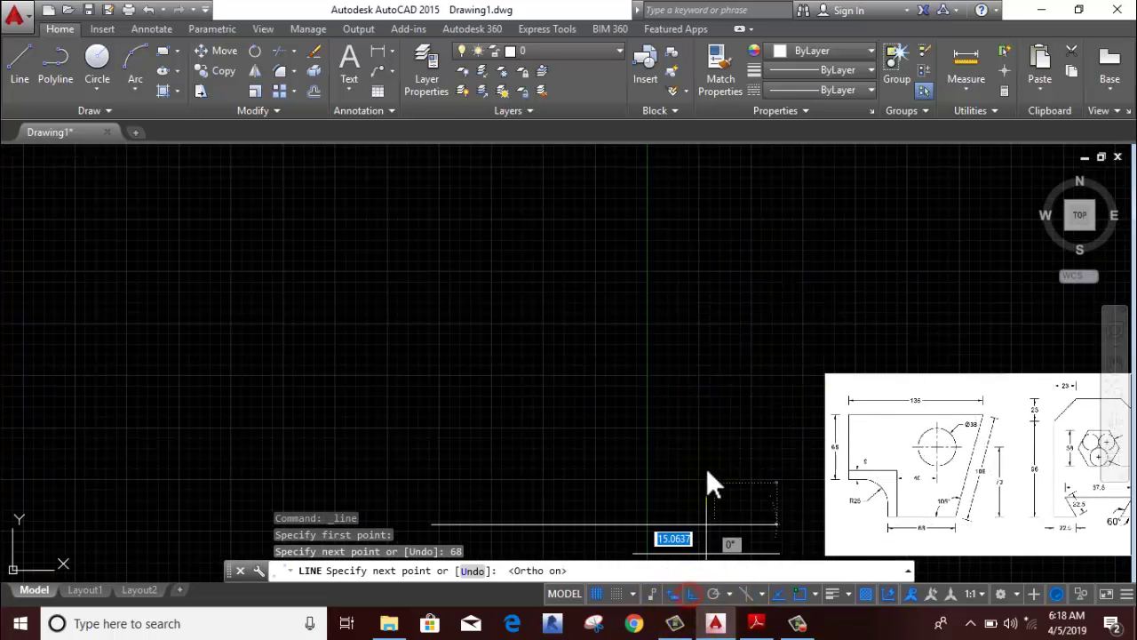
text(10)
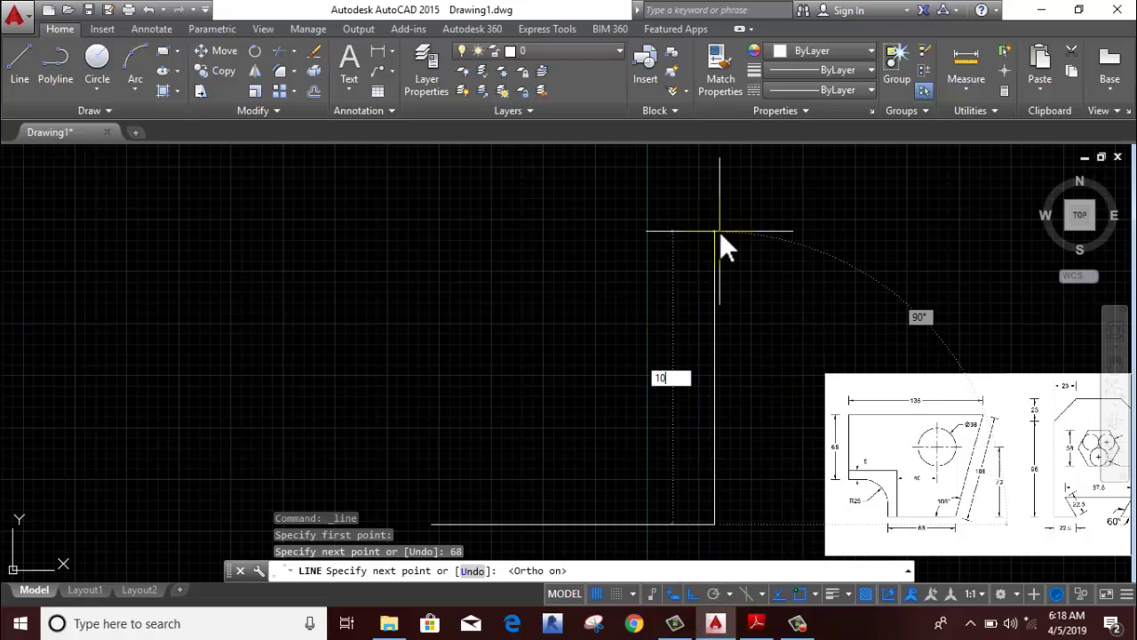
text(6)
key(Tab)
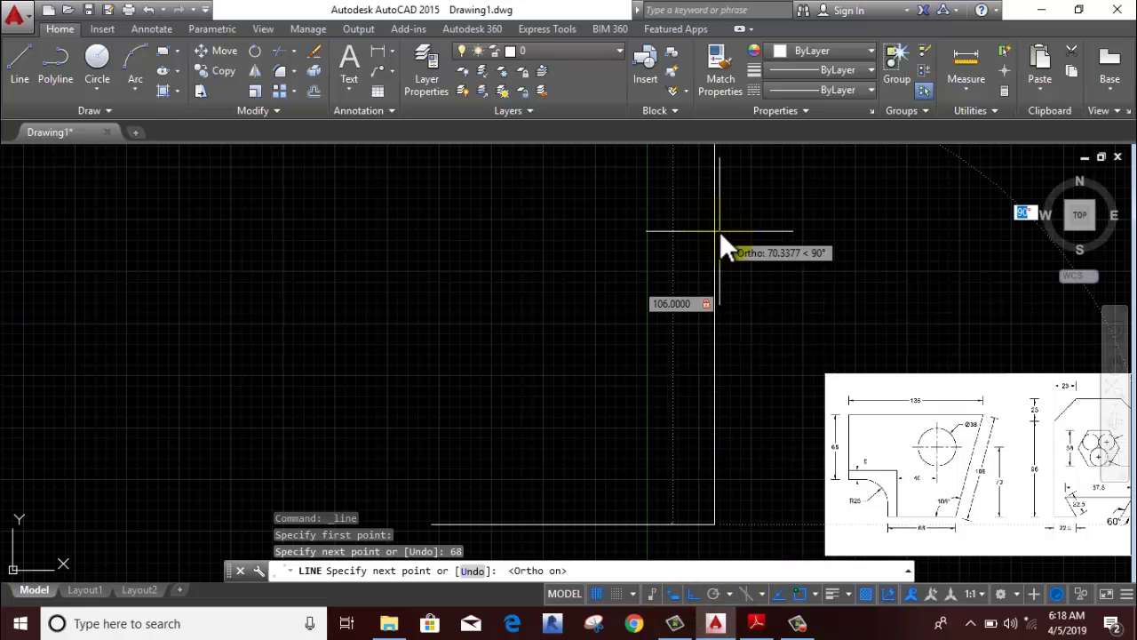
text(75)
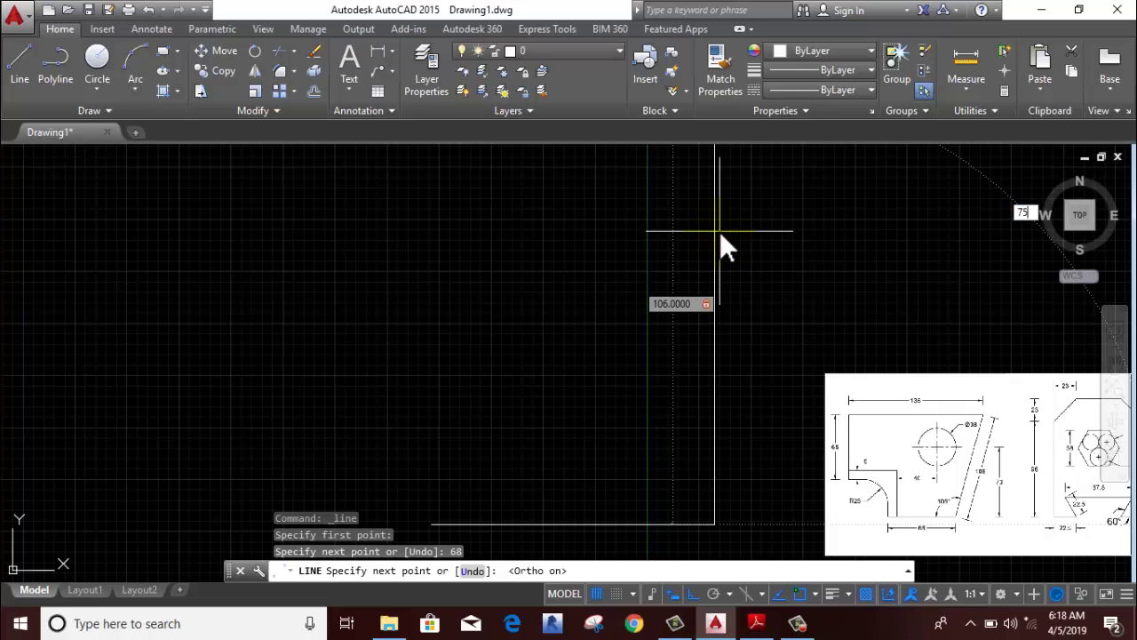
key(Return)
Continue with the 135 top edge and the 65 left side, then end the line
scroll(684, 266, down, 2)
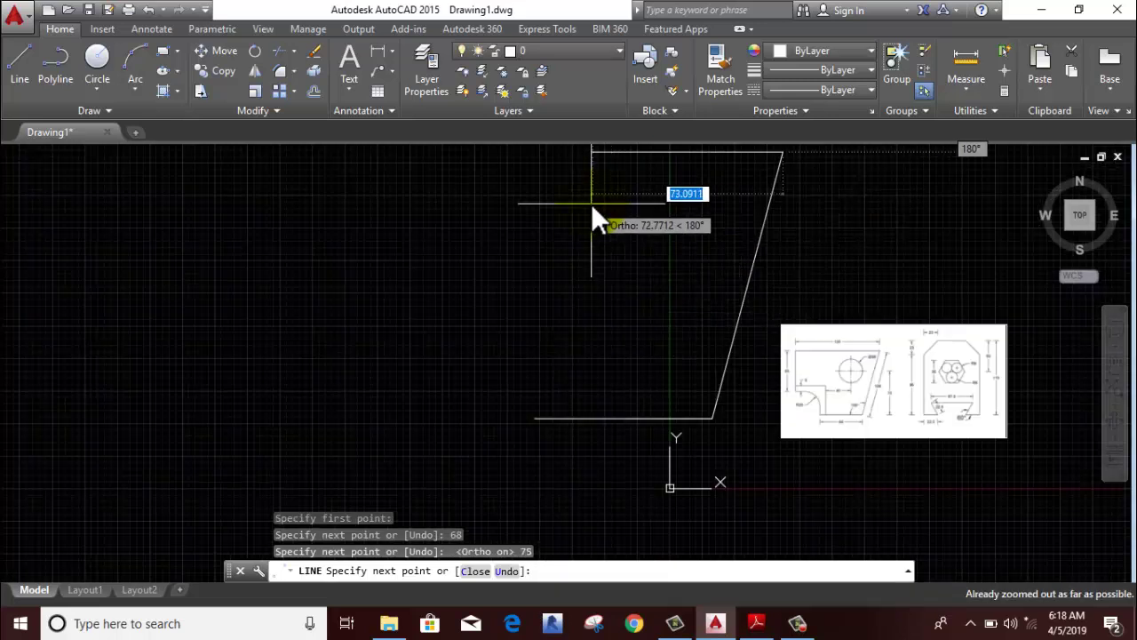
middle_drag(597, 220, 571, 286)
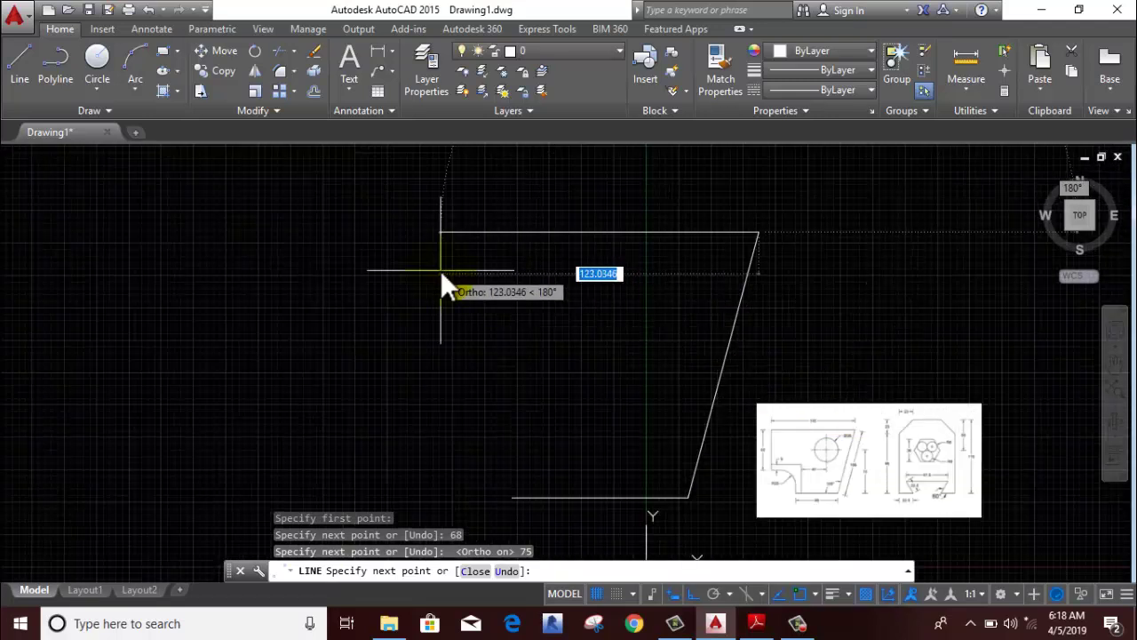
text(135)
key(Return)
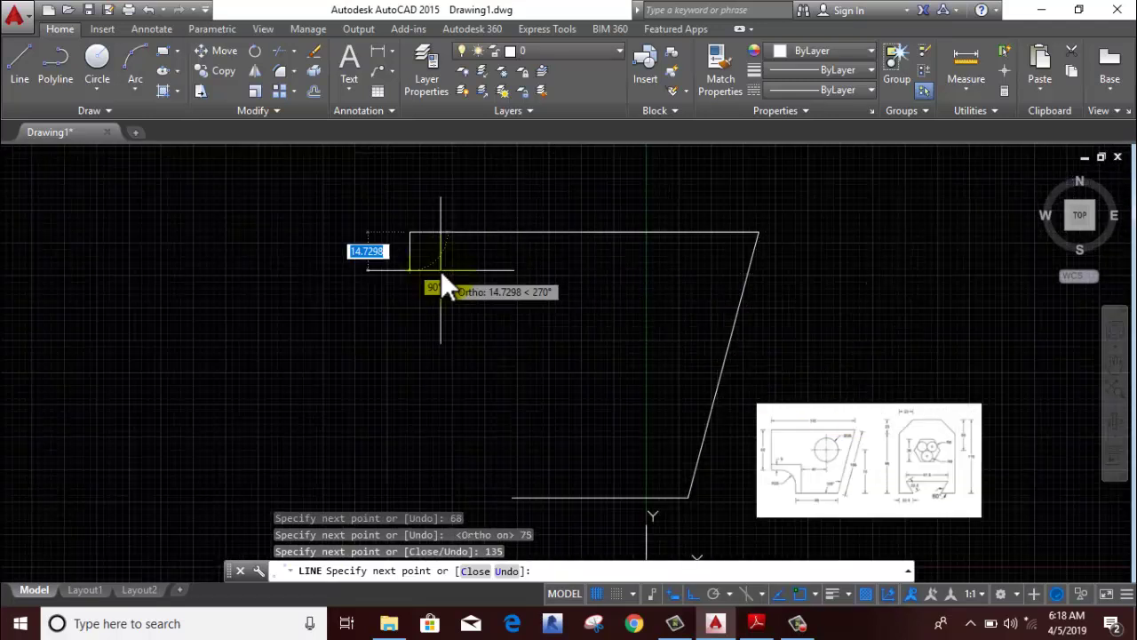
text(6)
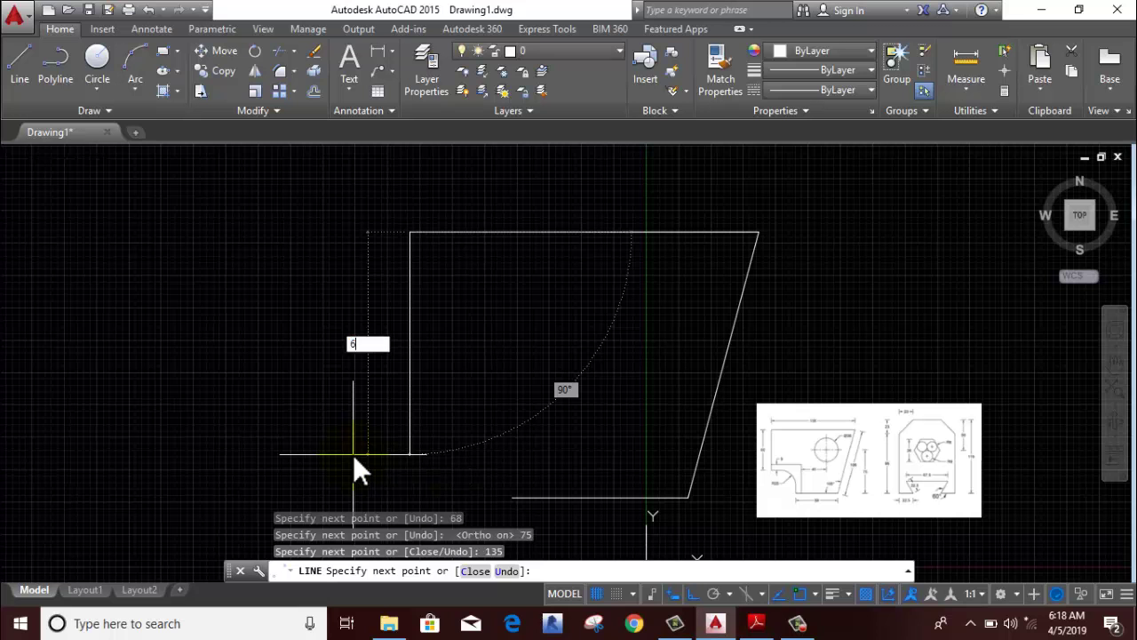
text(5)
key(Return)
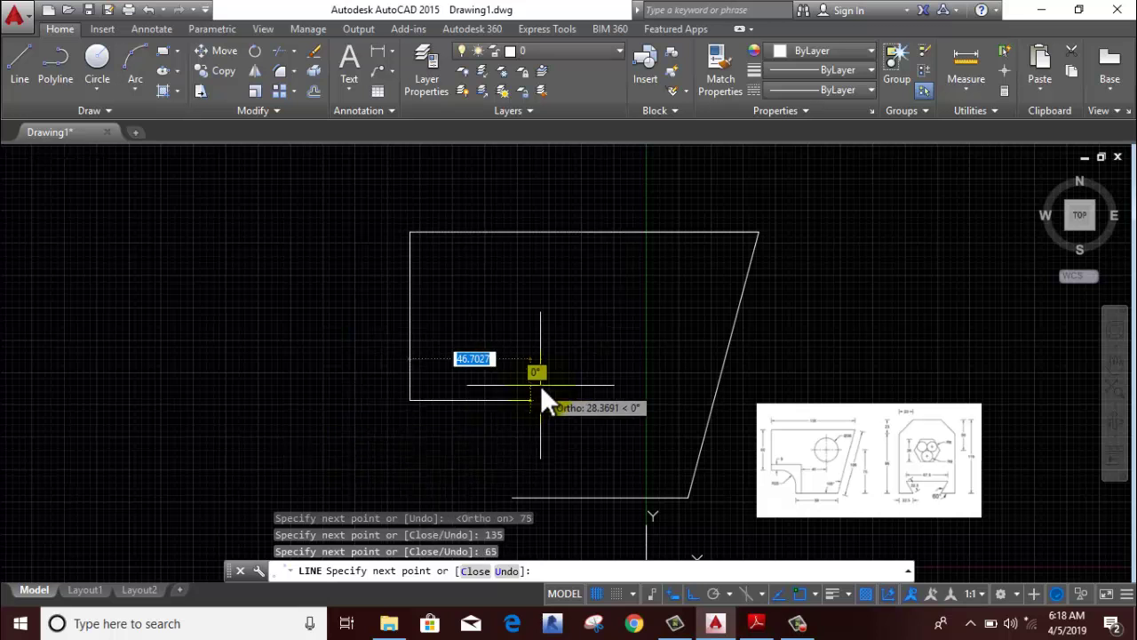
right_click(584, 327)
click(615, 350)
right_click(569, 296)
Draw an inner vertical line inside the front-view outline
click(610, 307)
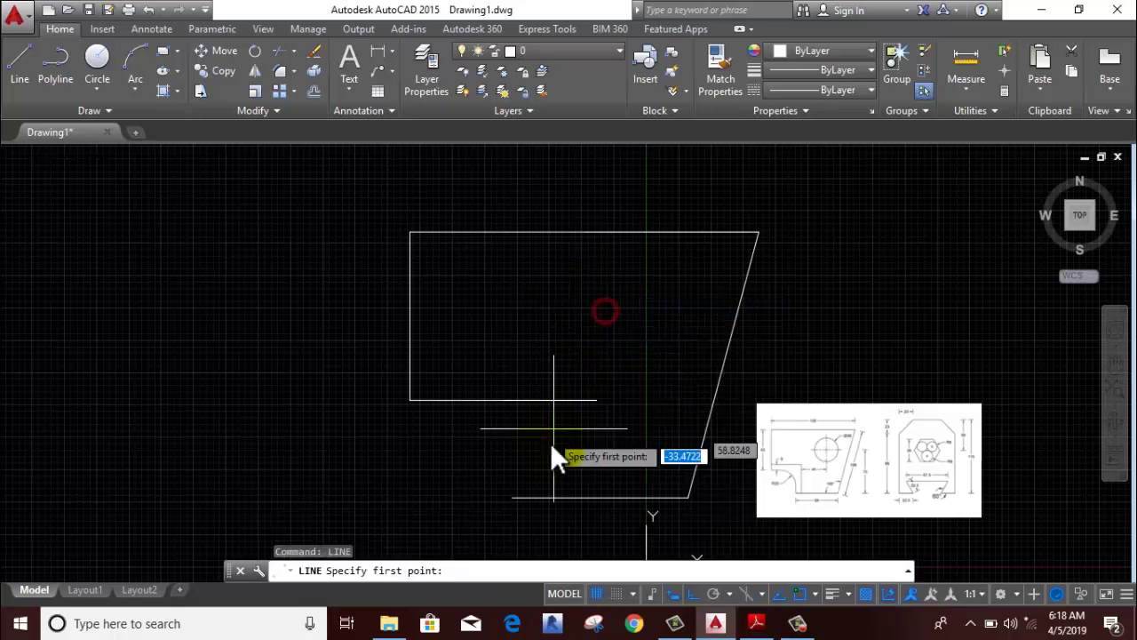
click(512, 494)
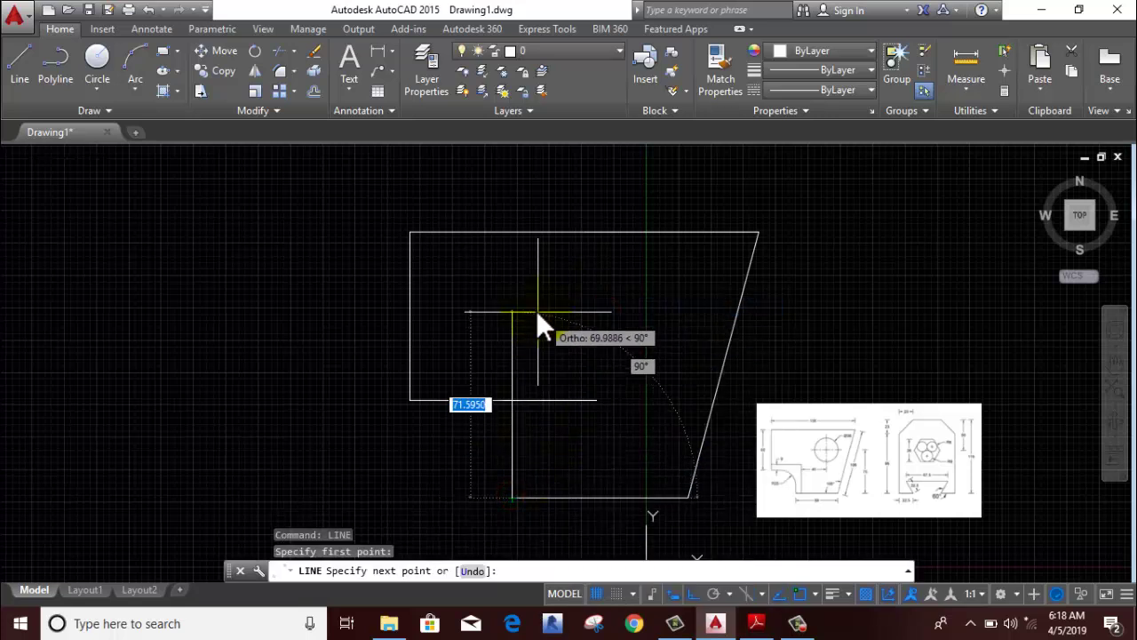
click(535, 309)
key(Escape)
scroll(861, 488, up, 2)
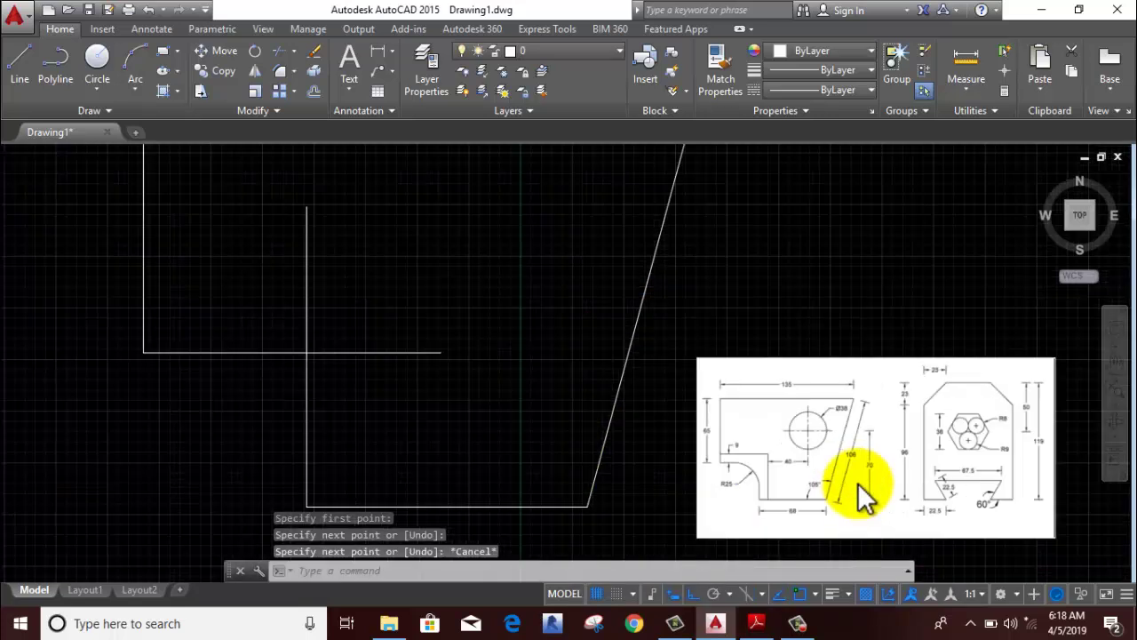
scroll(862, 489, up, 4)
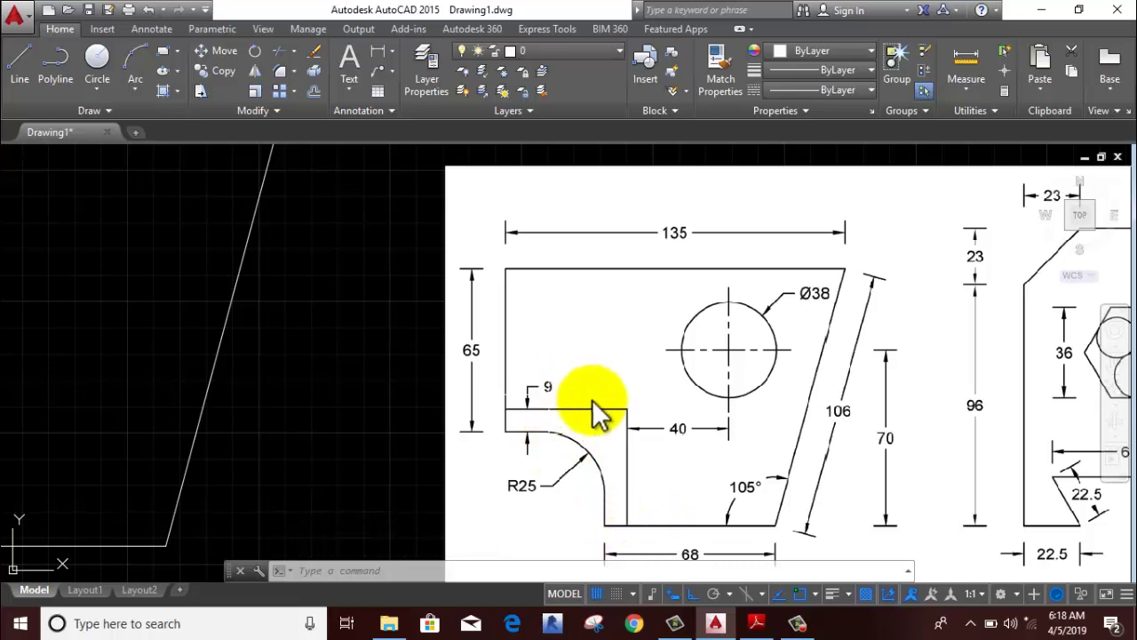
scroll(559, 408, down, 5)
Offset the vertical line 9 to the right and the horizontal step line 9 upward
click(254, 400)
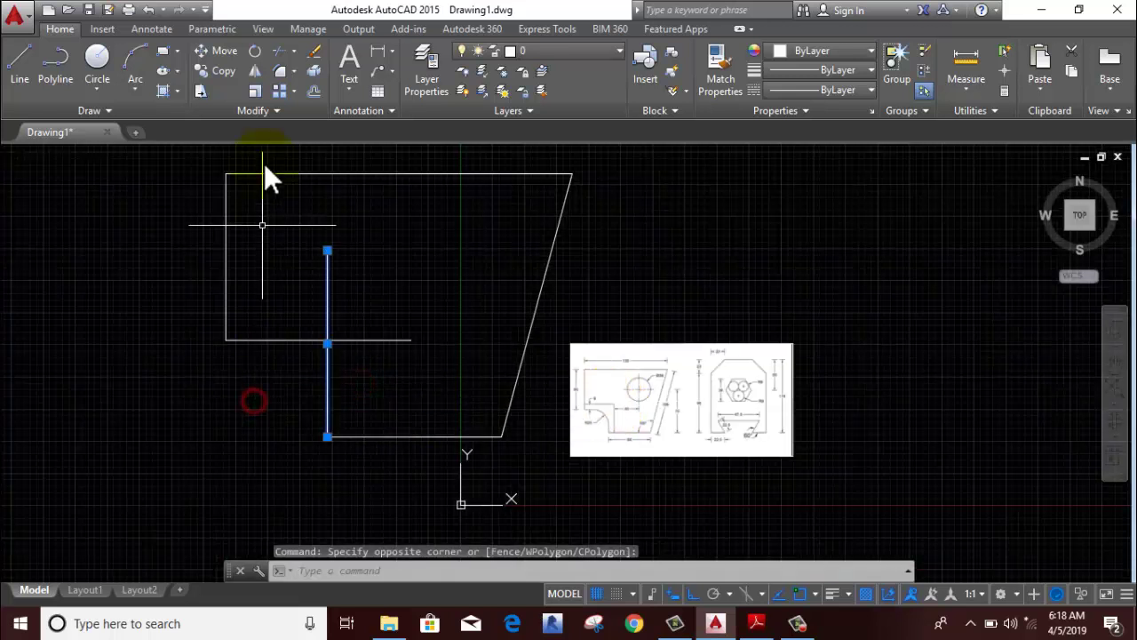
click(310, 92)
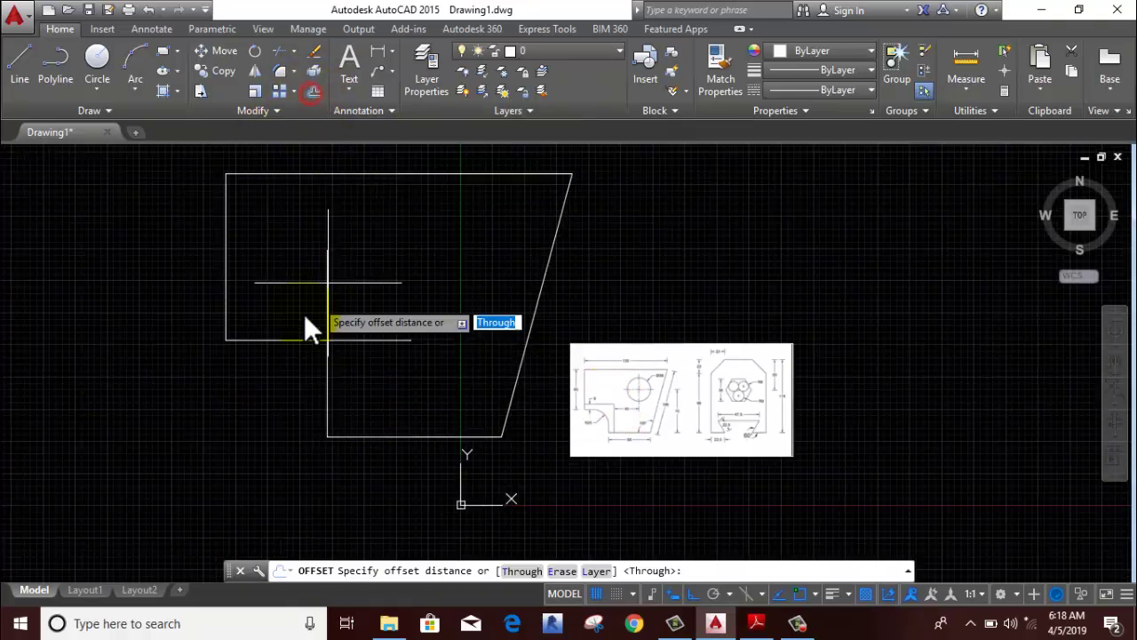
click(256, 379)
text(9)
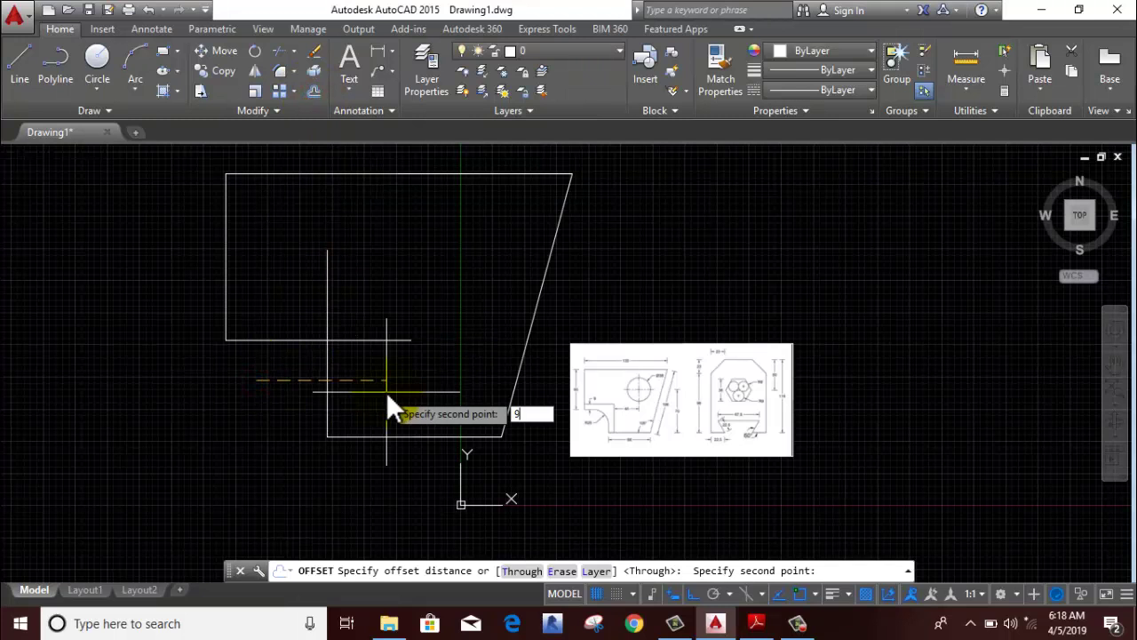
key(Return)
click(386, 392)
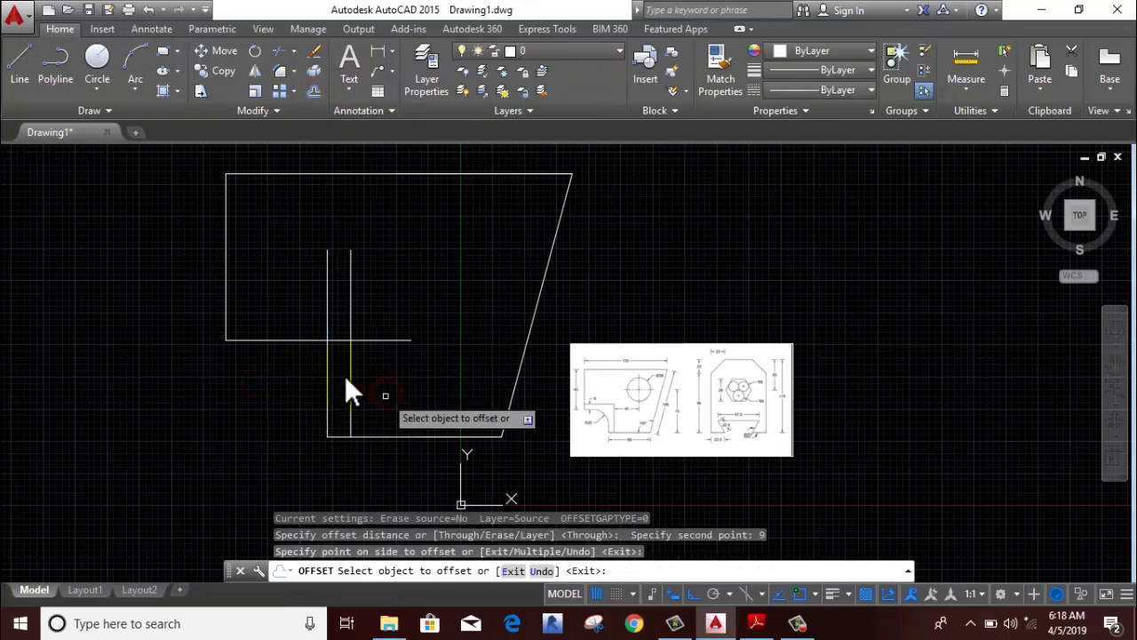
click(282, 340)
click(286, 304)
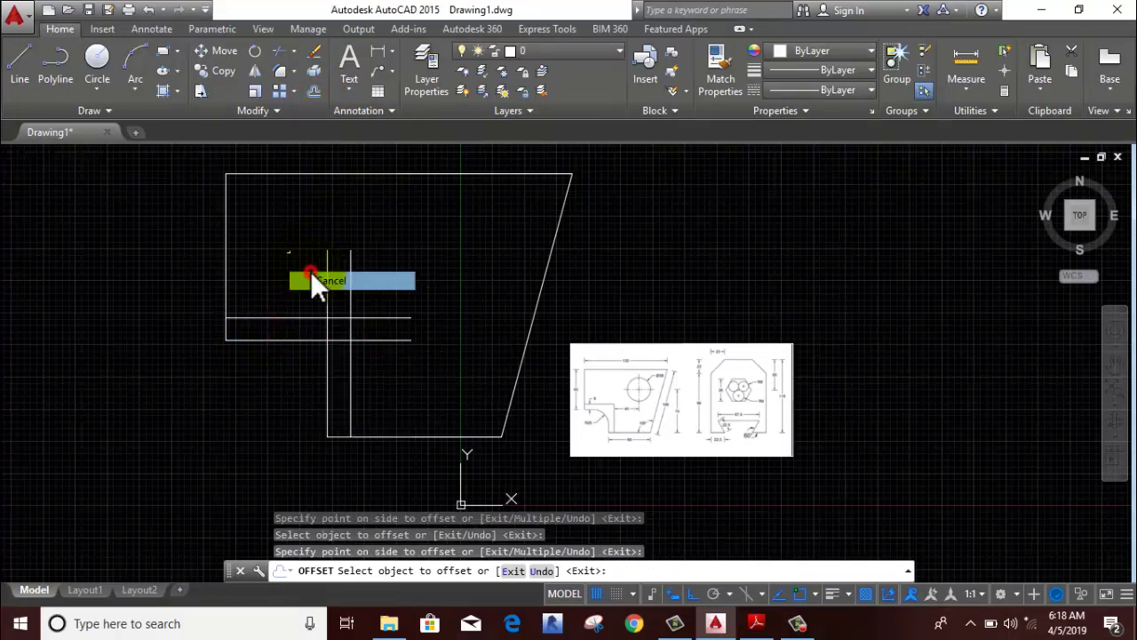
key(Escape)
click(280, 74)
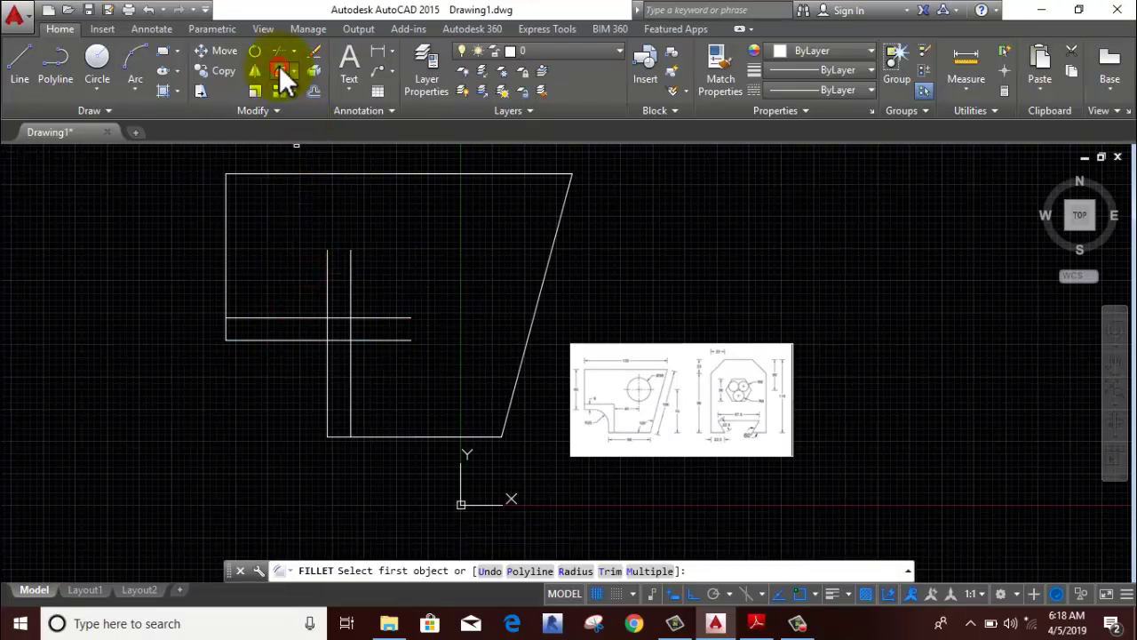
Set the fillet radius to 25 and pick the horizontal line, then cancel this attempt
right_click(269, 218)
click(318, 329)
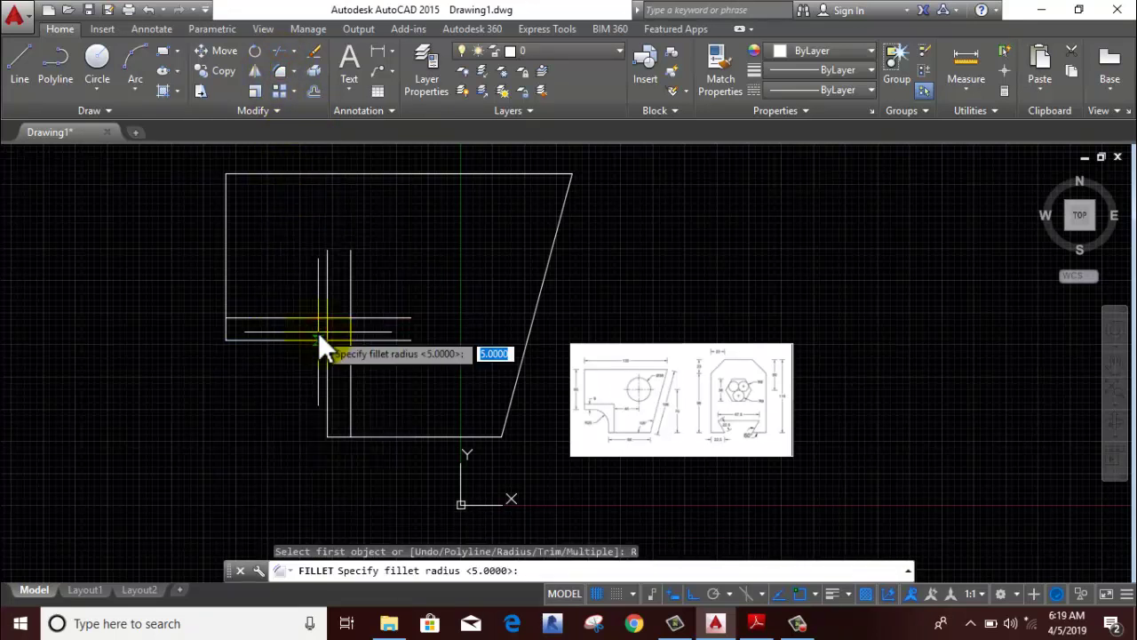
text(25)
key(Return)
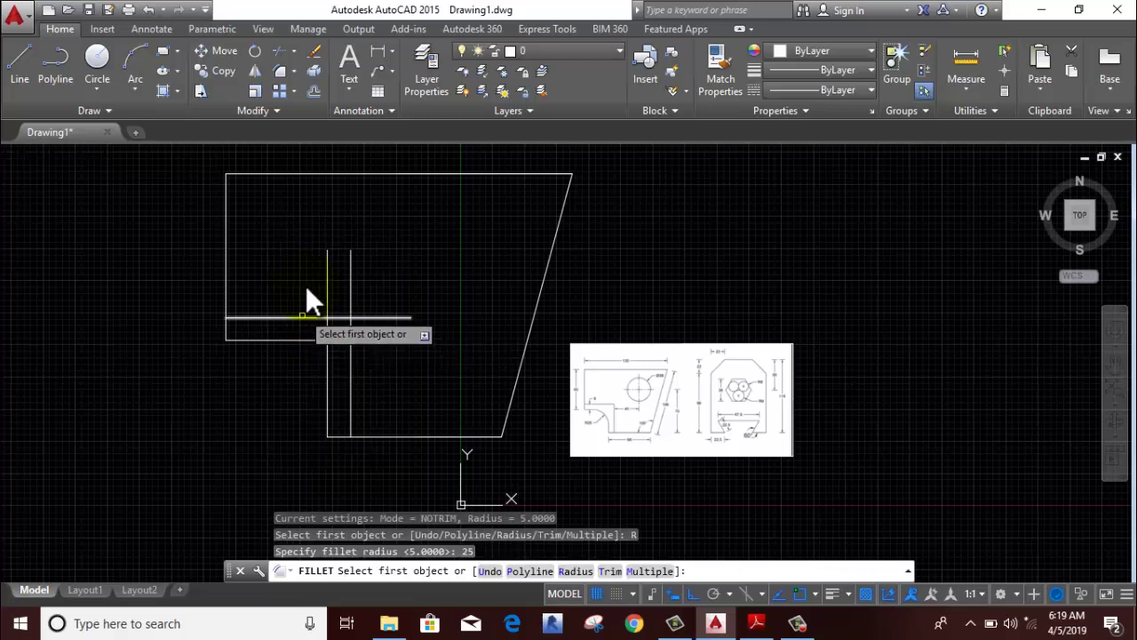
right_click(308, 261)
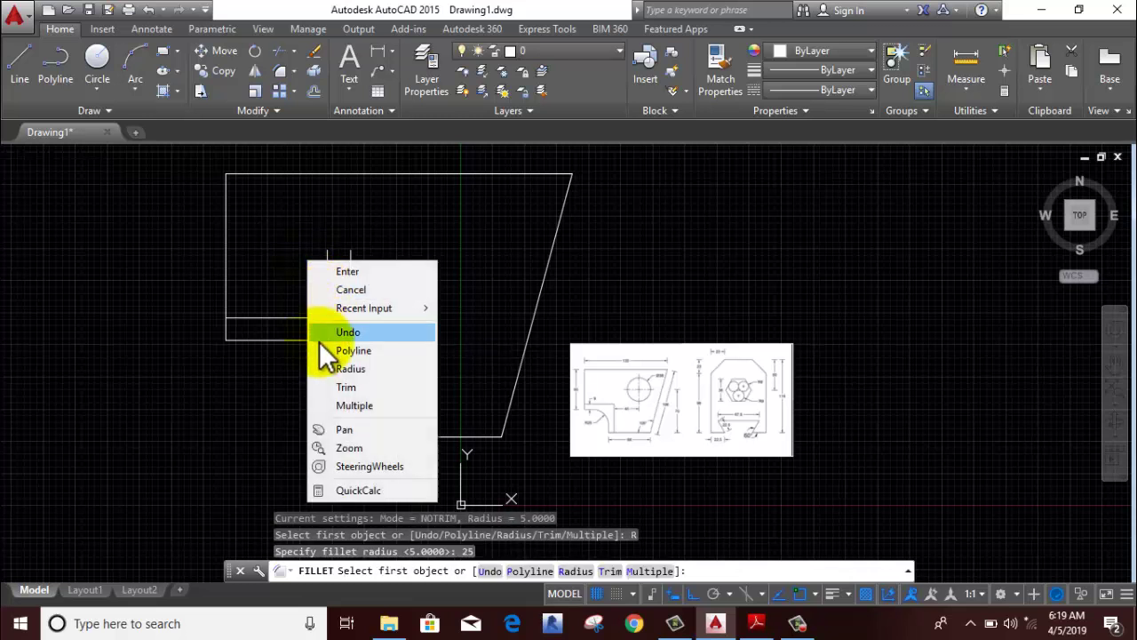
click(278, 336)
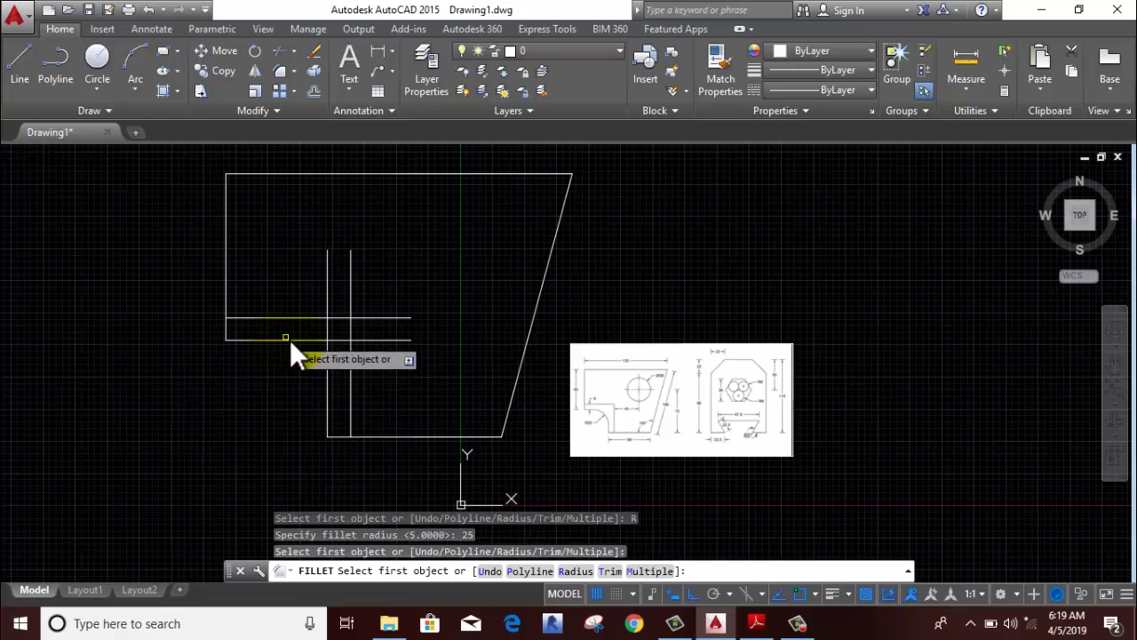
click(291, 340)
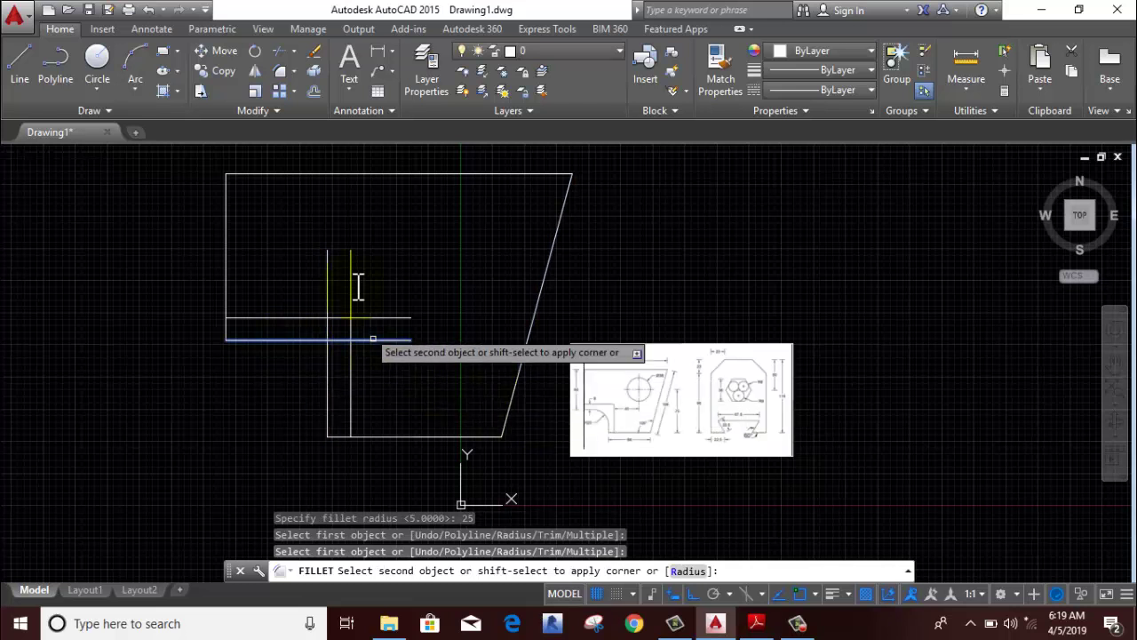
right_click(353, 217)
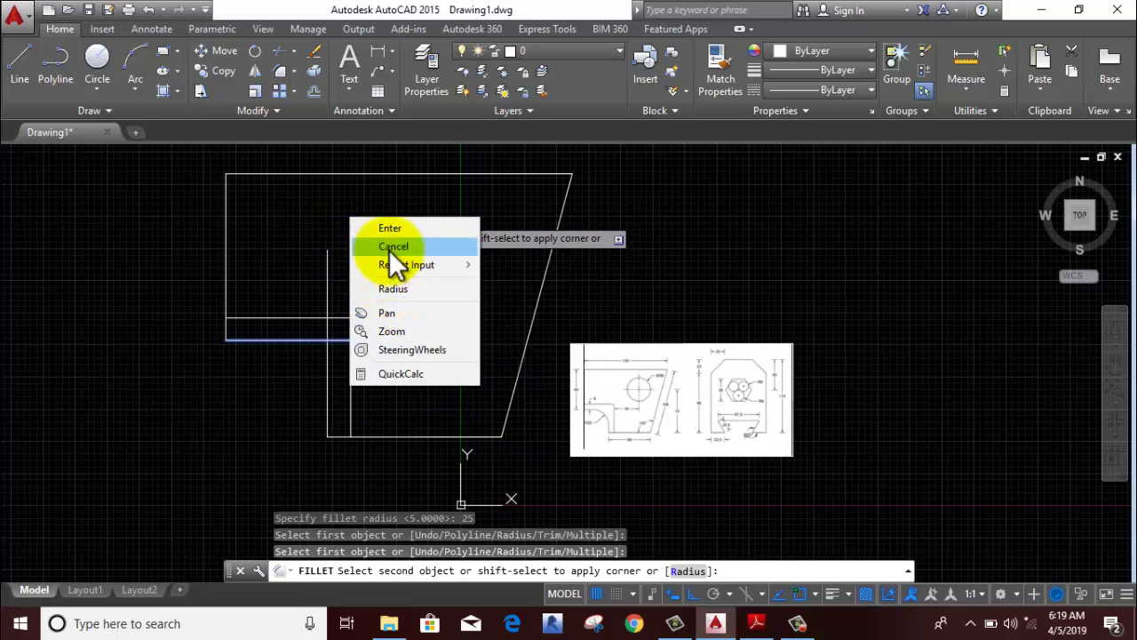
click(388, 248)
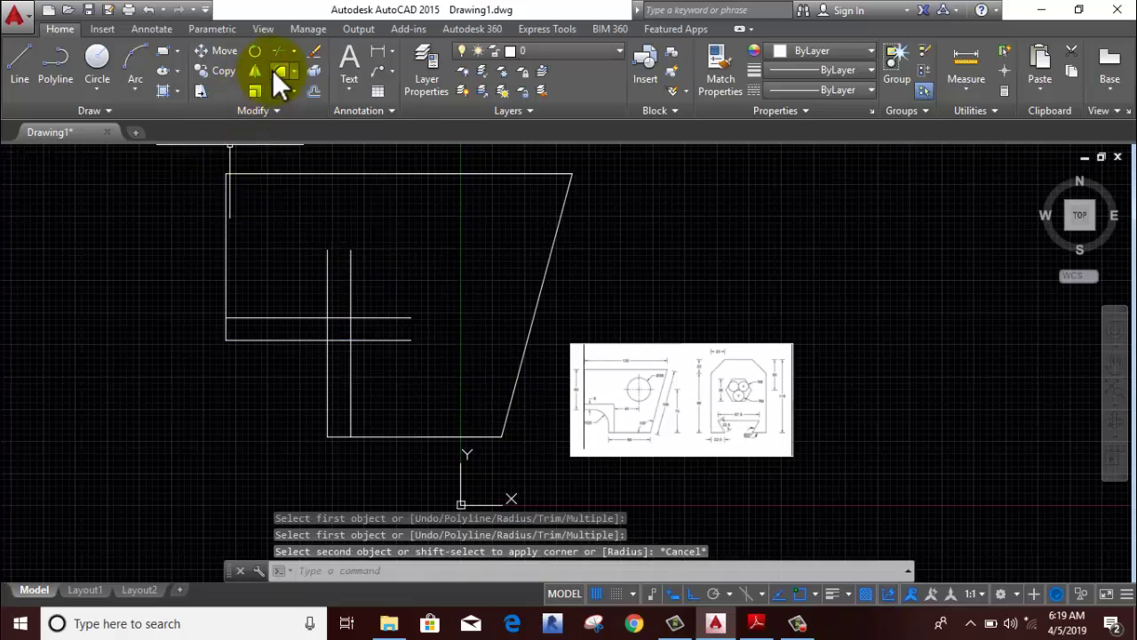
Fillet the vertical and horizontal lines with radius 25 and Trim mode on
right_click(146, 228)
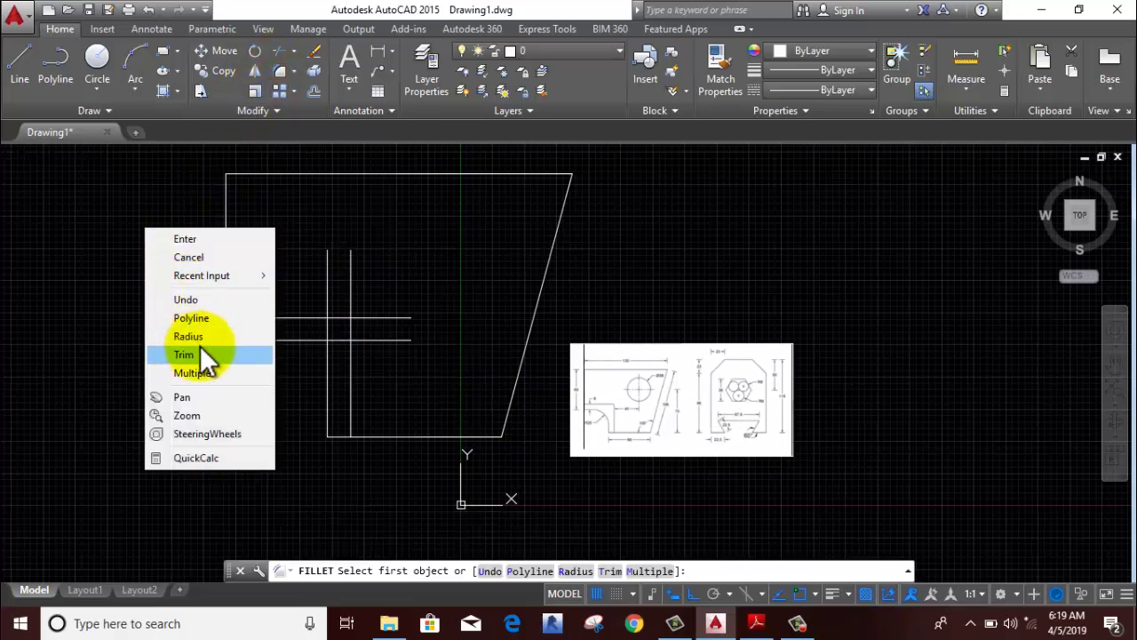
click(203, 338)
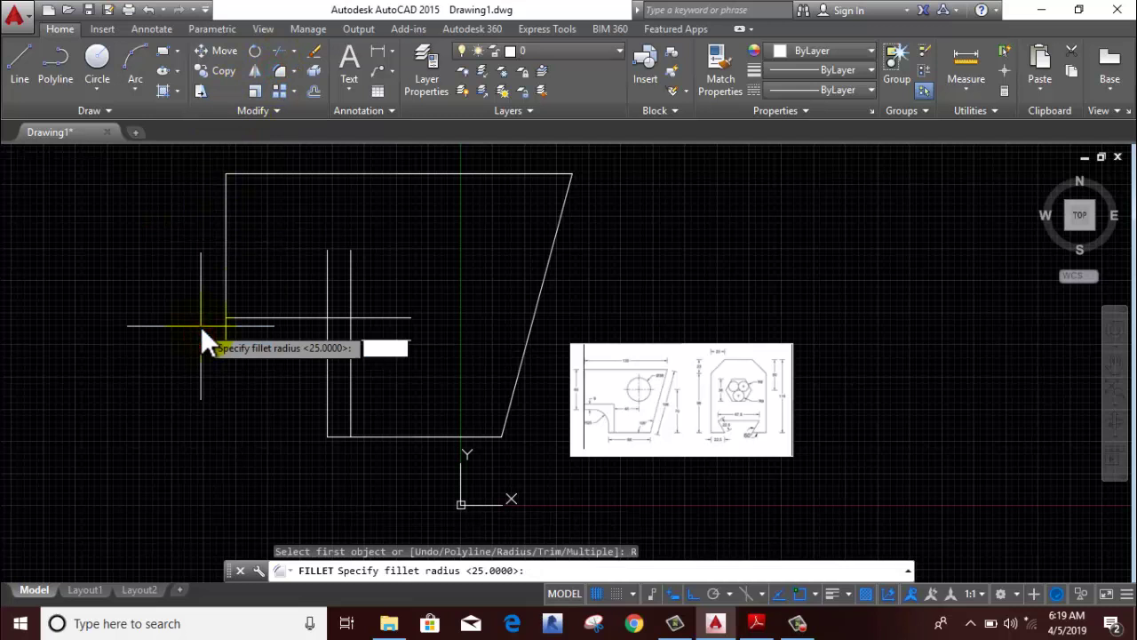
text(25)
key(Return)
right_click(200, 326)
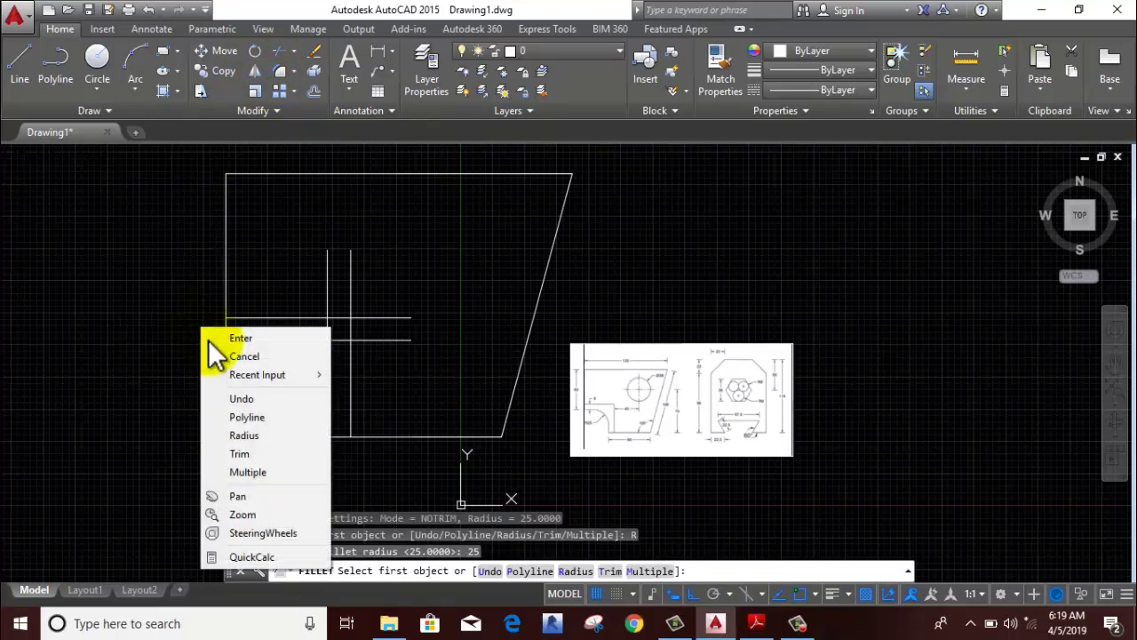
click(250, 453)
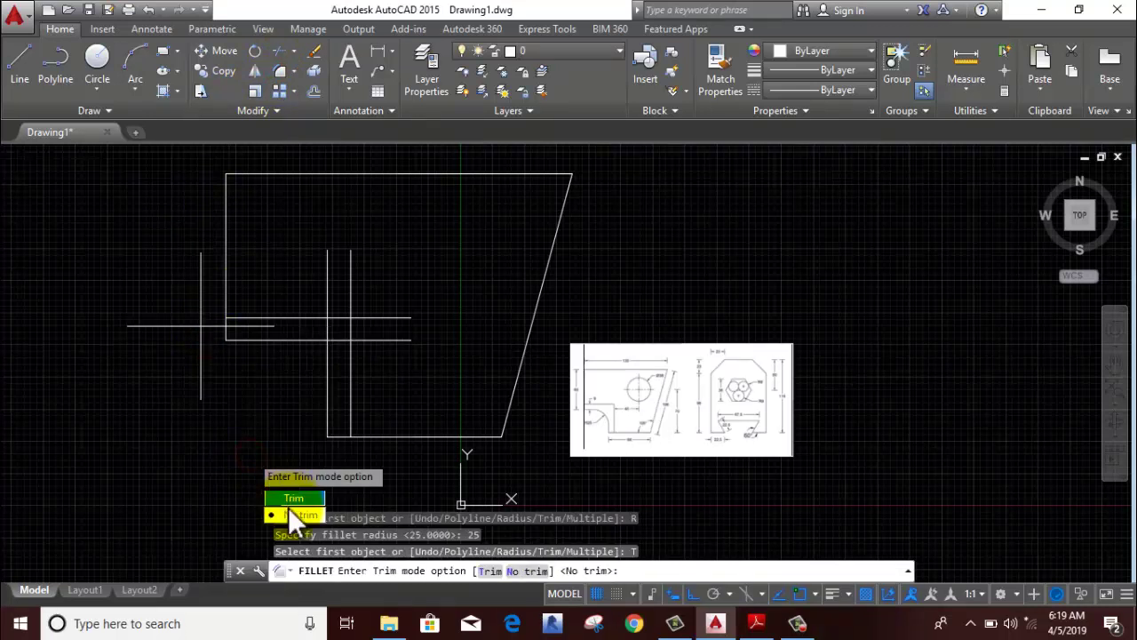
click(286, 500)
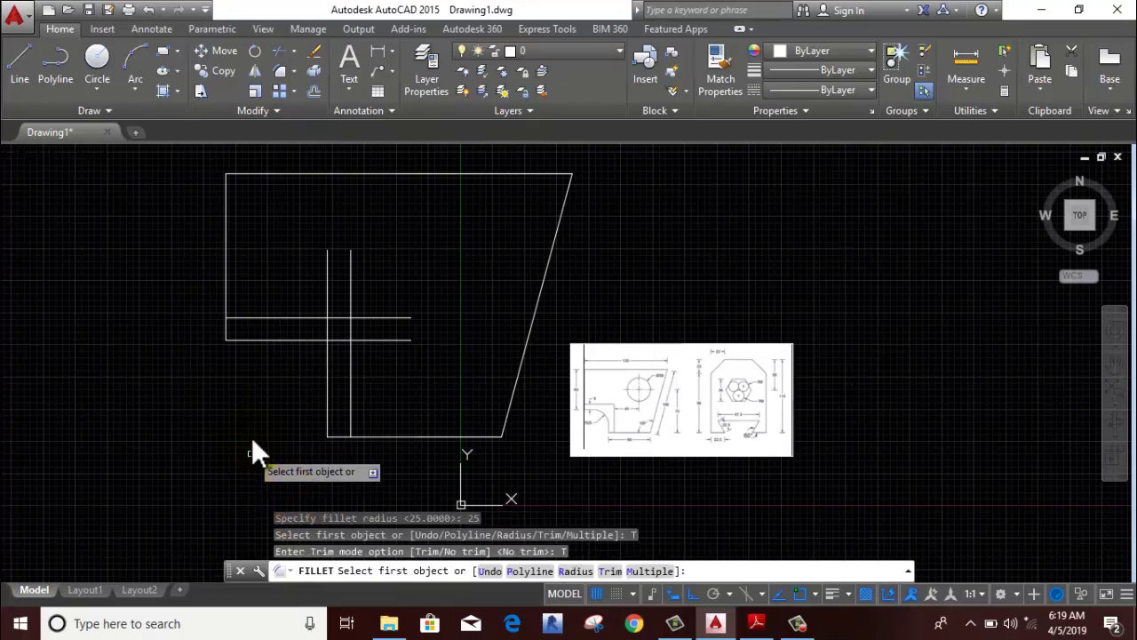
click(326, 388)
click(278, 342)
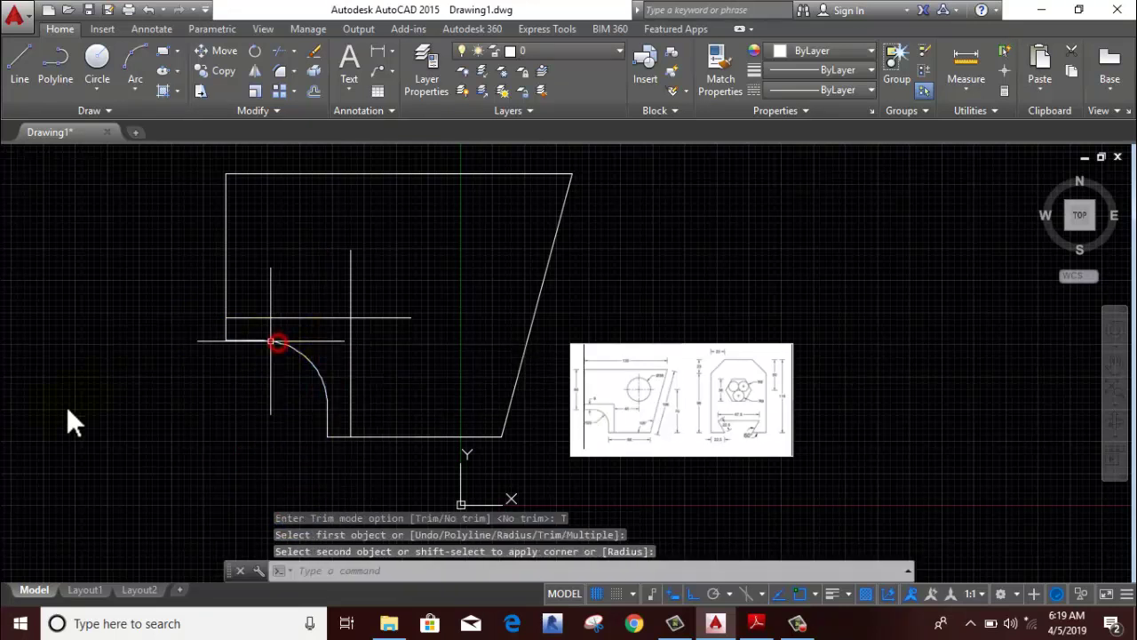
click(280, 49)
Trim the overhanging offset-line ends around the notch, using all edges as cutting edges
key(Return)
click(470, 246)
click(404, 348)
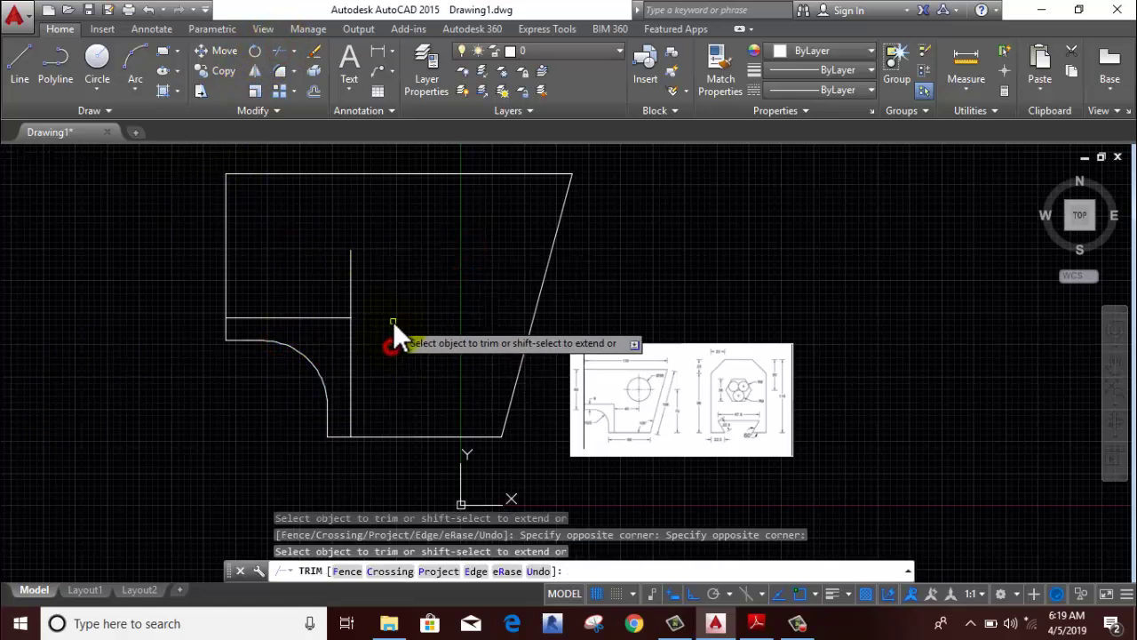
click(393, 264)
click(255, 284)
click(407, 257)
click(417, 260)
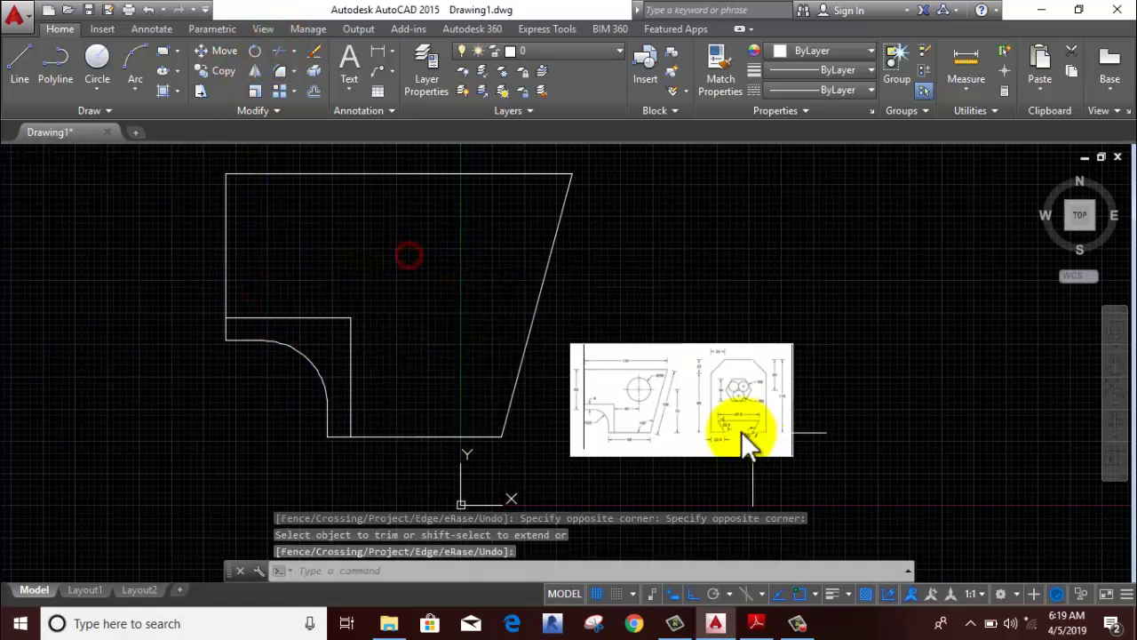
scroll(675, 413, up, 4)
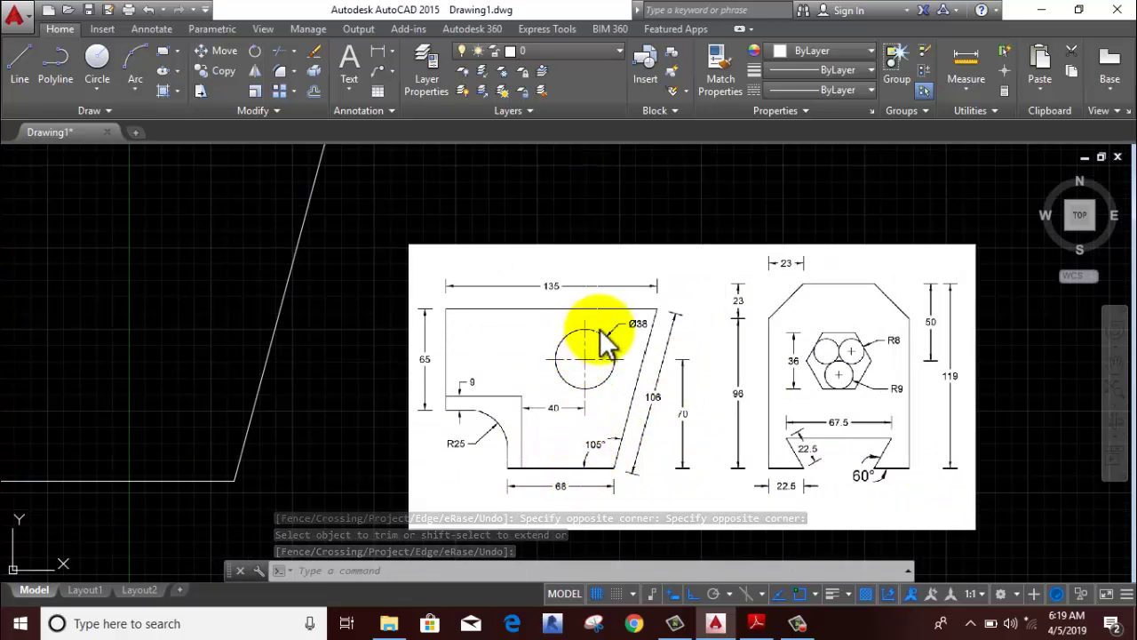
scroll(635, 316, up, 4)
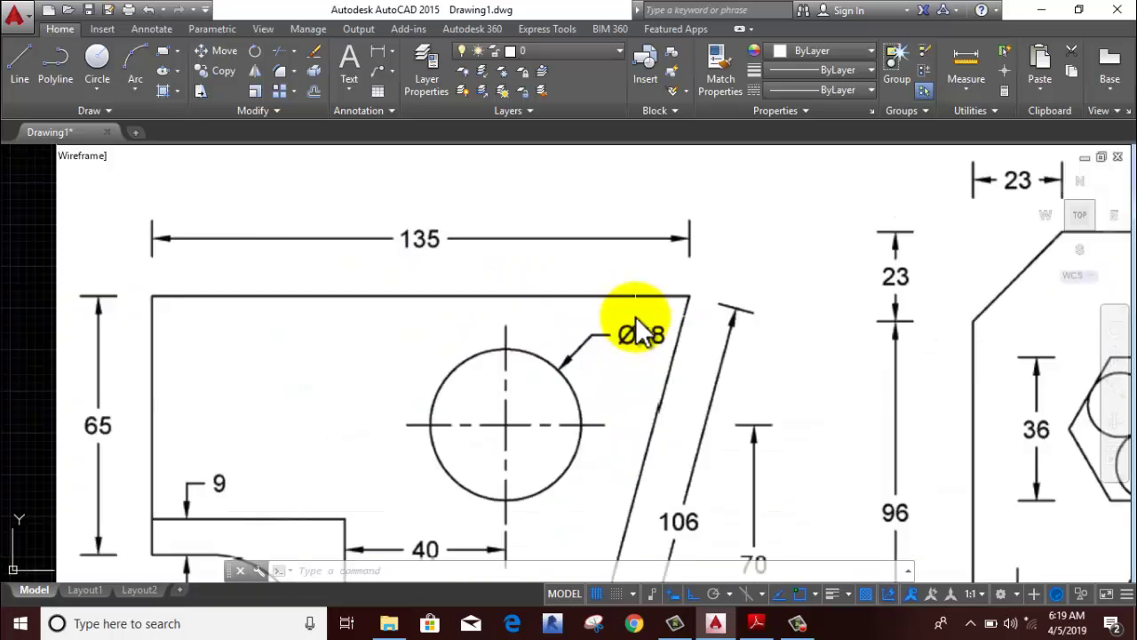
scroll(636, 316, down, 3)
scroll(622, 319, down, 2)
scroll(431, 297, down, 2)
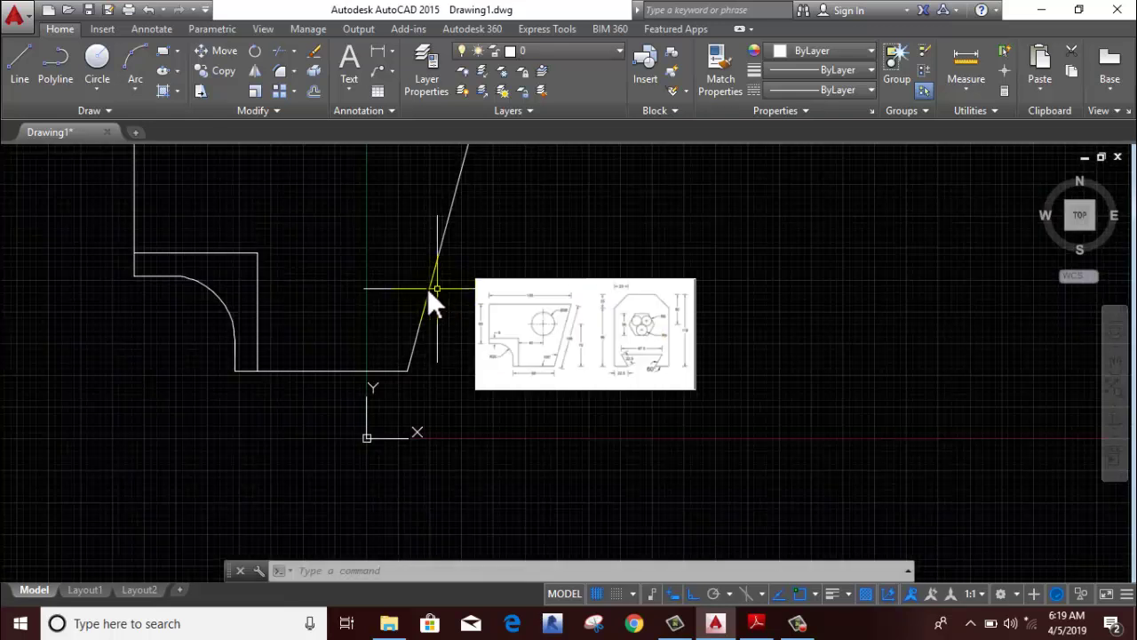
Draw 40-unit and 70-unit helper lines from the outline's bottom corner to locate the hole
click(18, 60)
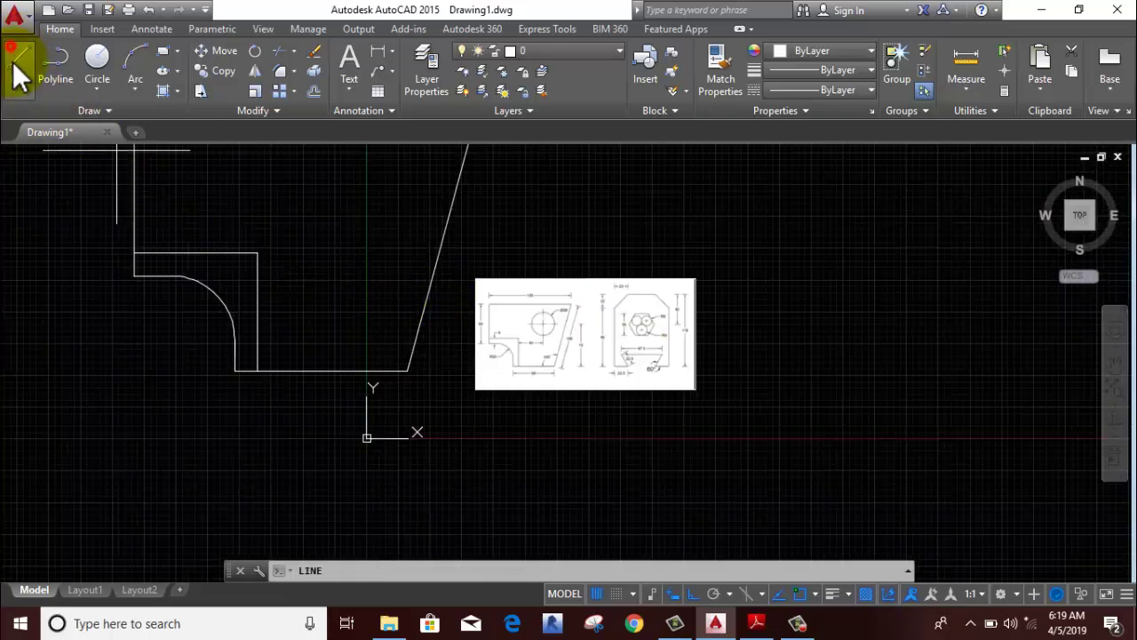
click(255, 370)
text(40)
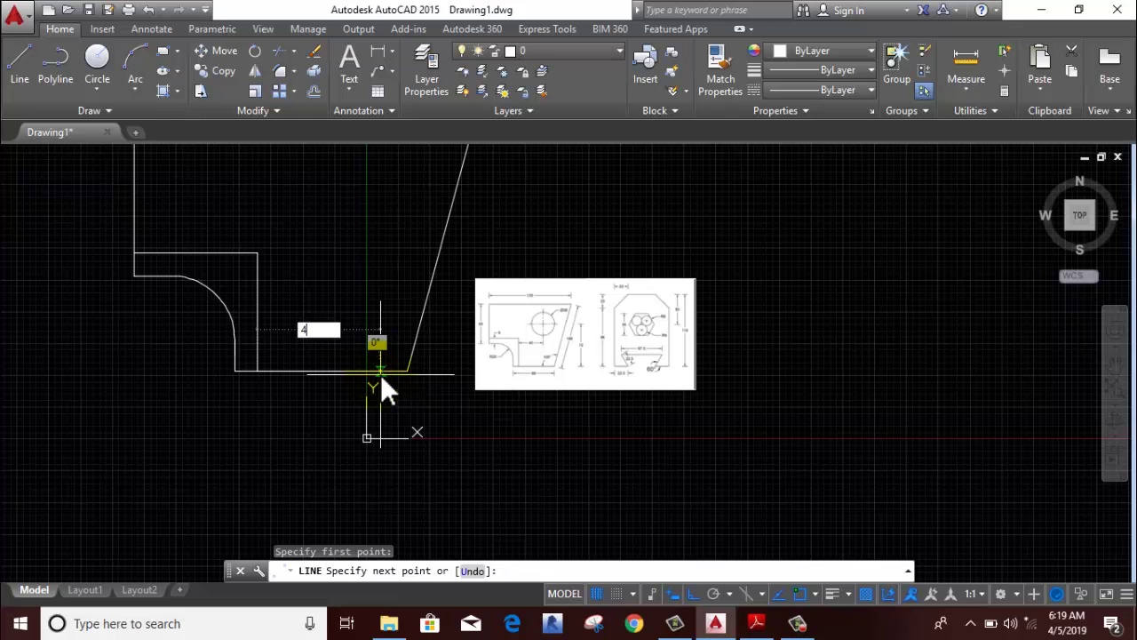
key(Return)
scroll(380, 374, down, 2)
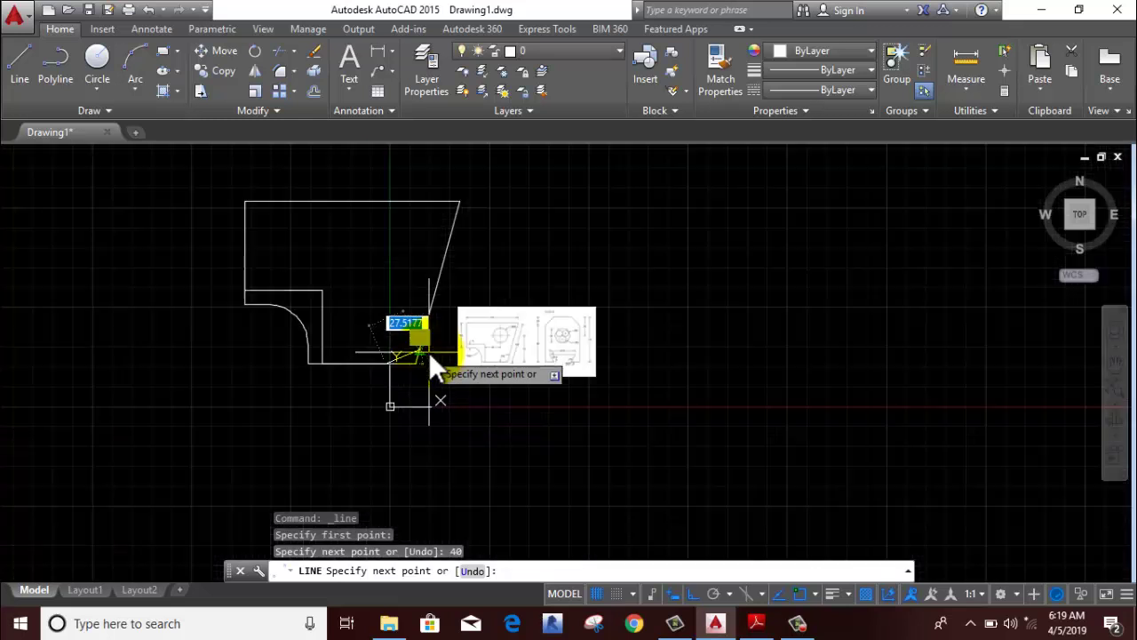
middle_drag(428, 351, 428, 414)
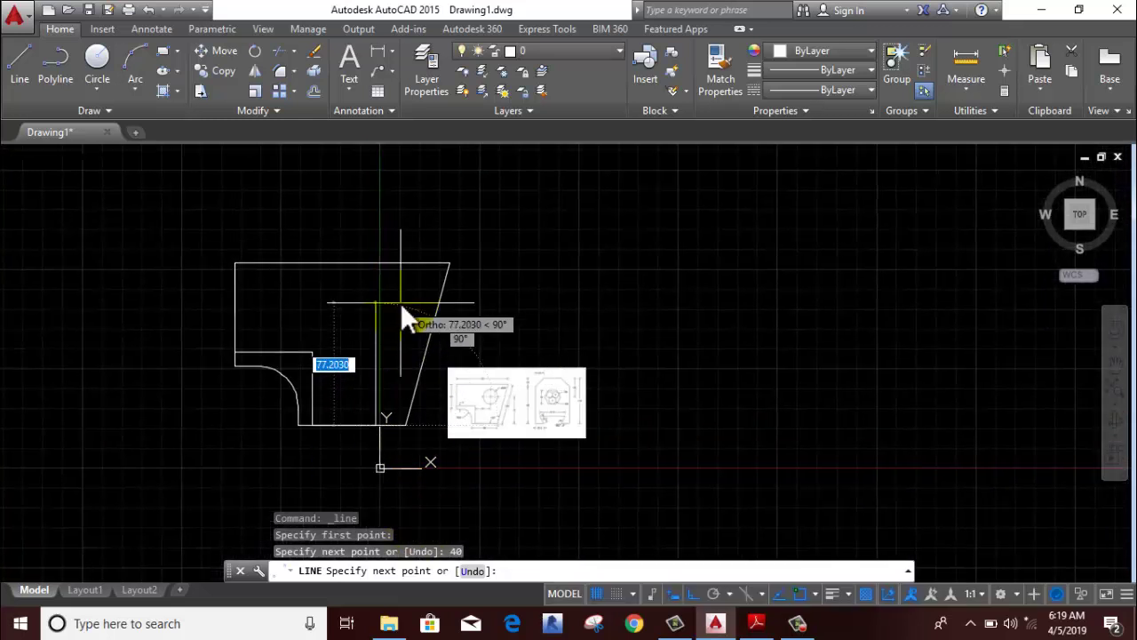
text(70)
key(Return)
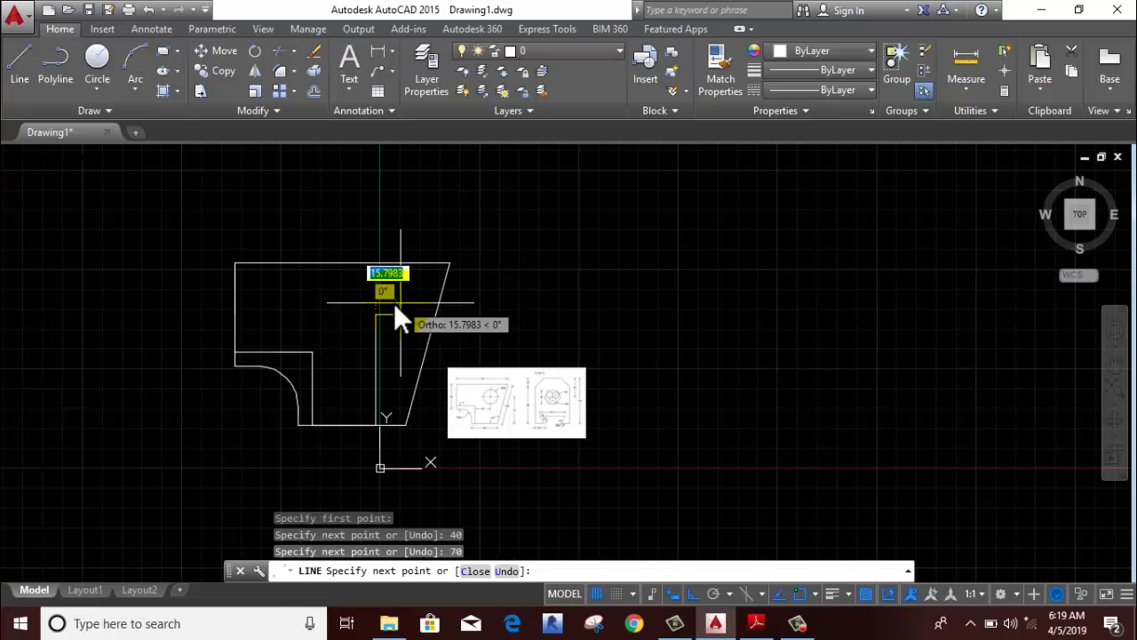
key(Escape)
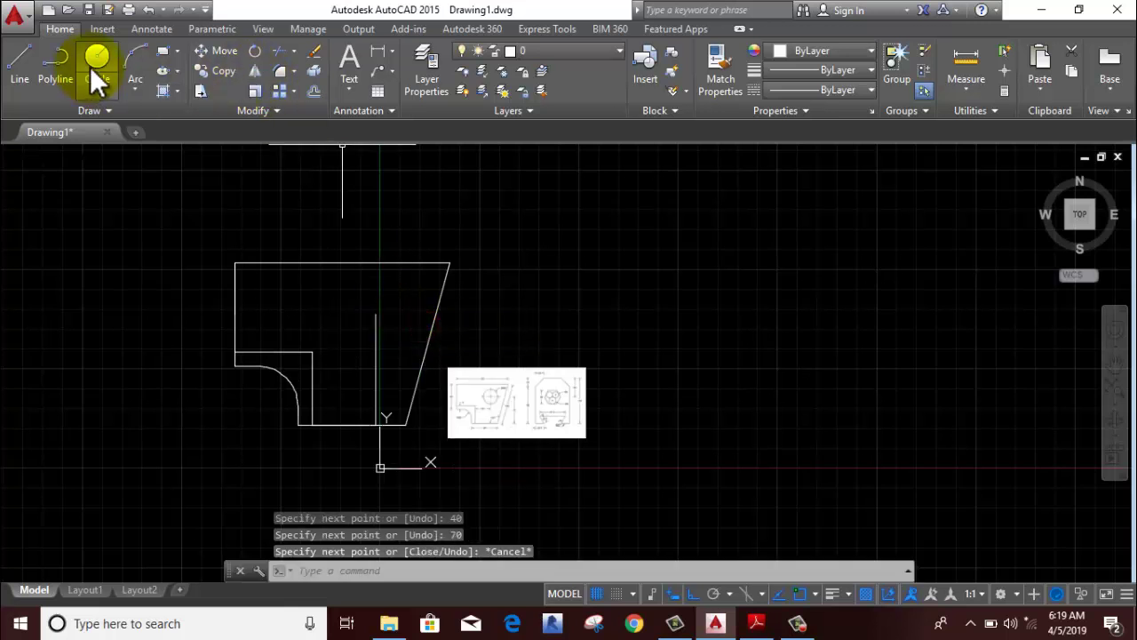
Draw a radius-19 circle centred on the vertical guide line
click(89, 57)
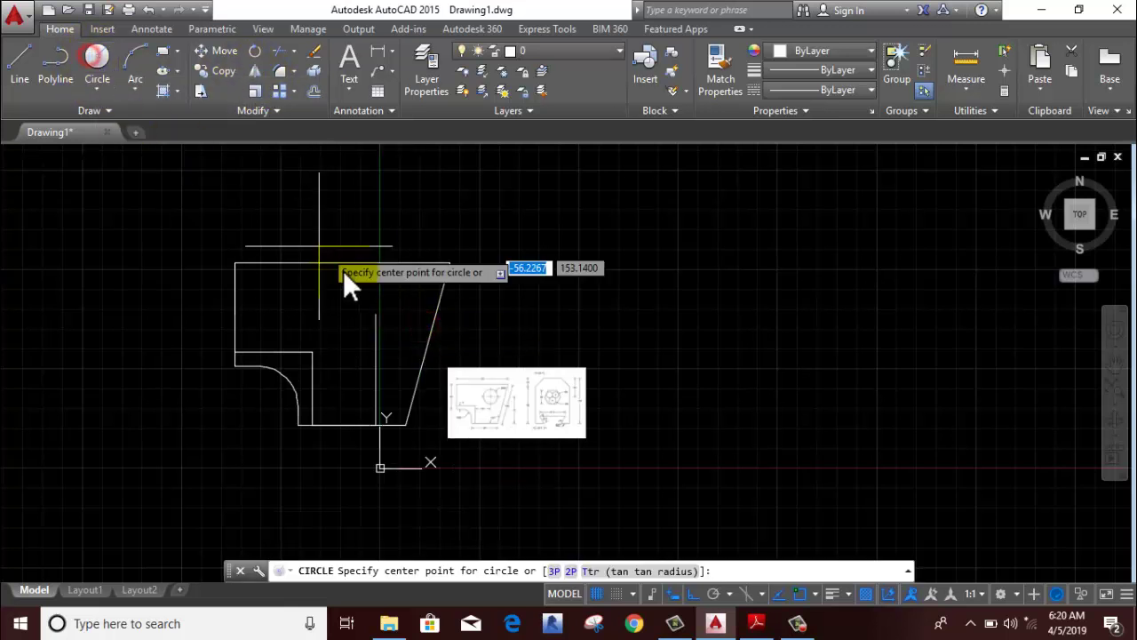
click(376, 312)
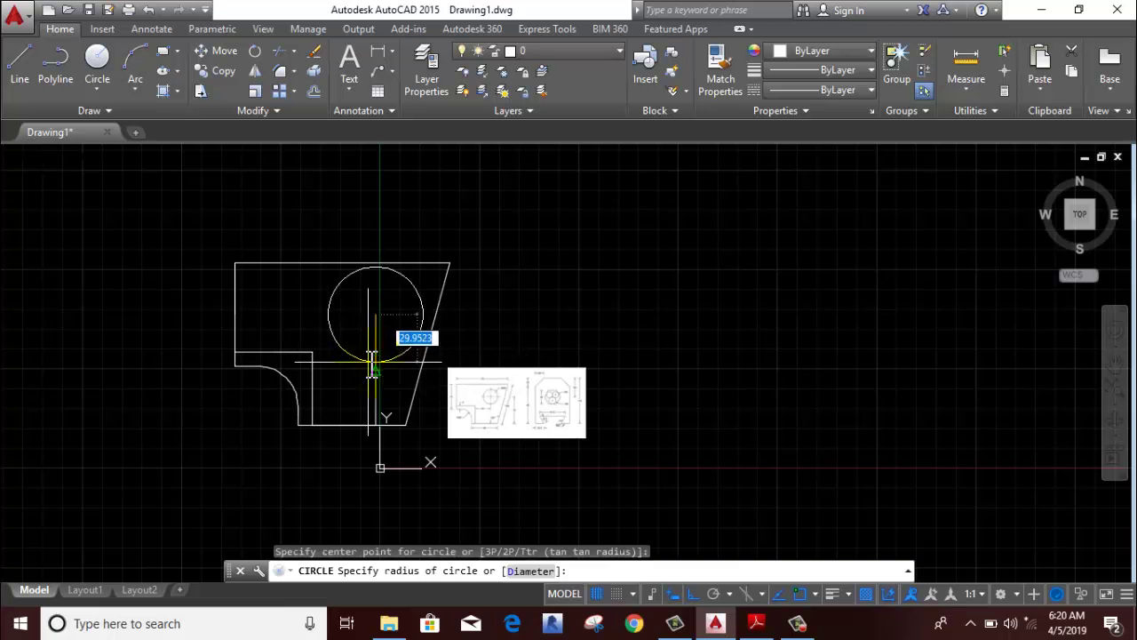
text(1)
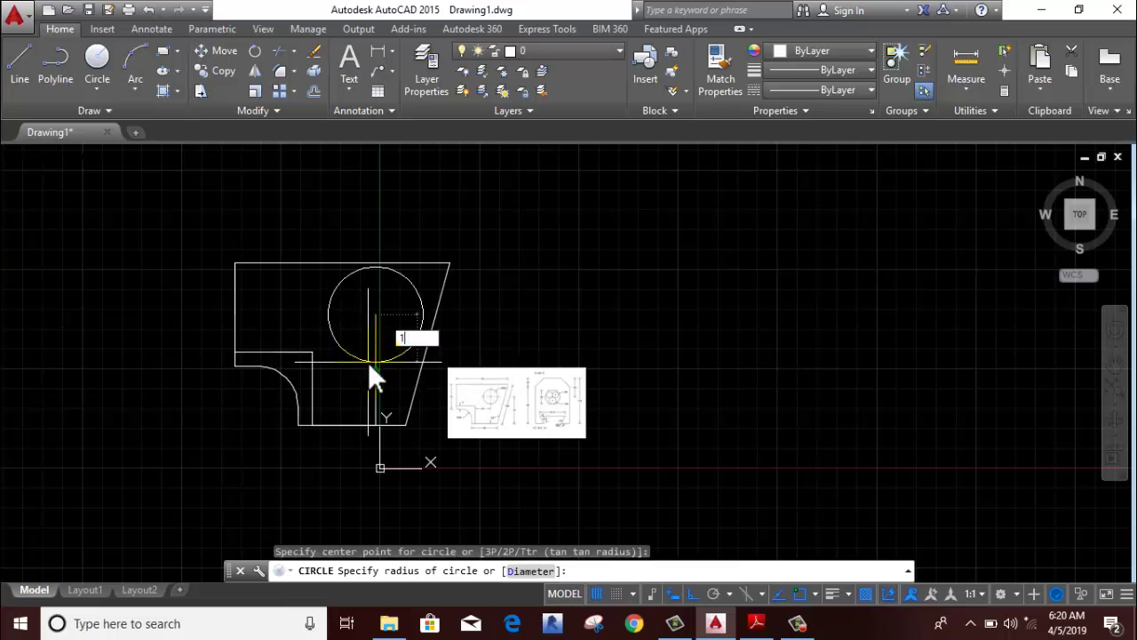
text(9)
key(Return)
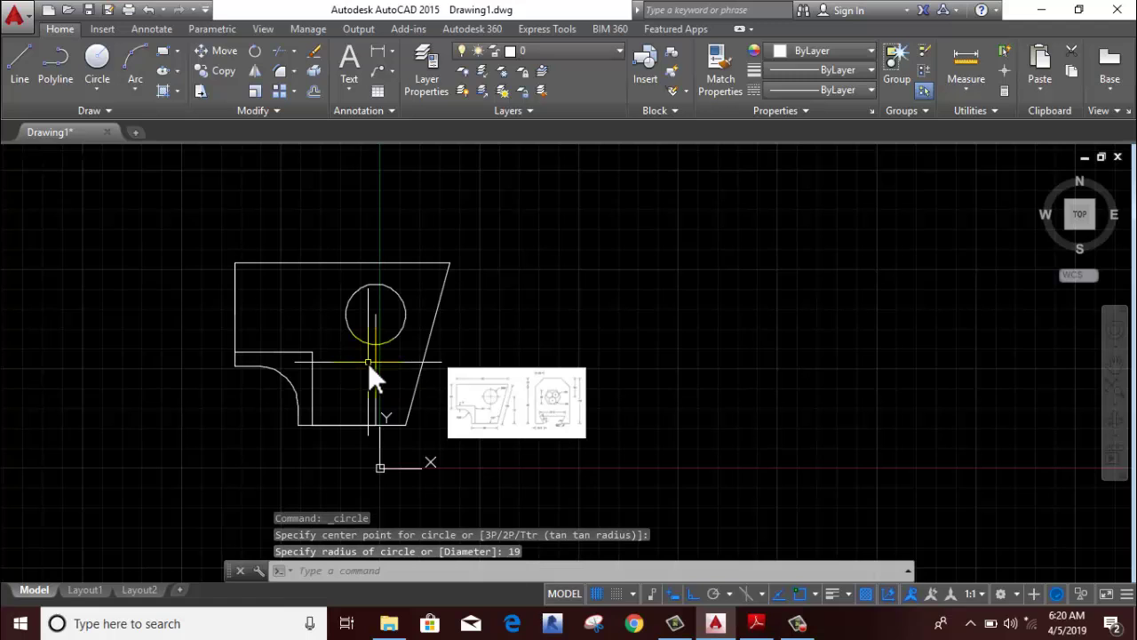
Erase the vertical and bottom helper lines
scroll(373, 377, up, 4)
click(389, 342)
click(312, 415)
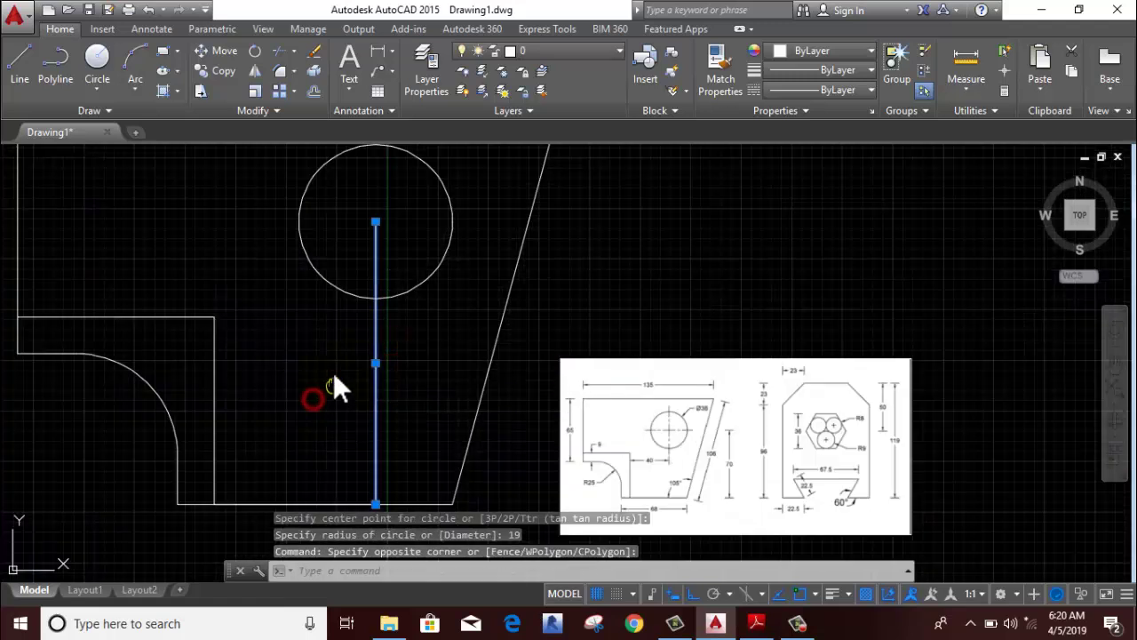
middle_drag(333, 371, 361, 271)
click(331, 405)
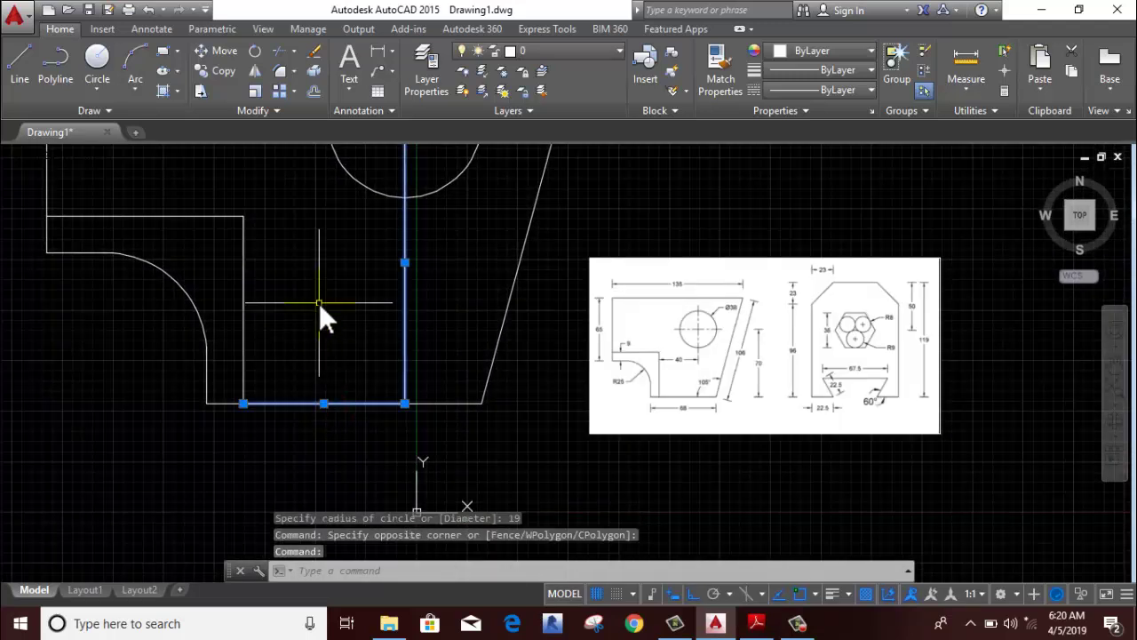
right_click(319, 303)
click(361, 328)
scroll(361, 335, down, 2)
scroll(361, 335, down, 2)
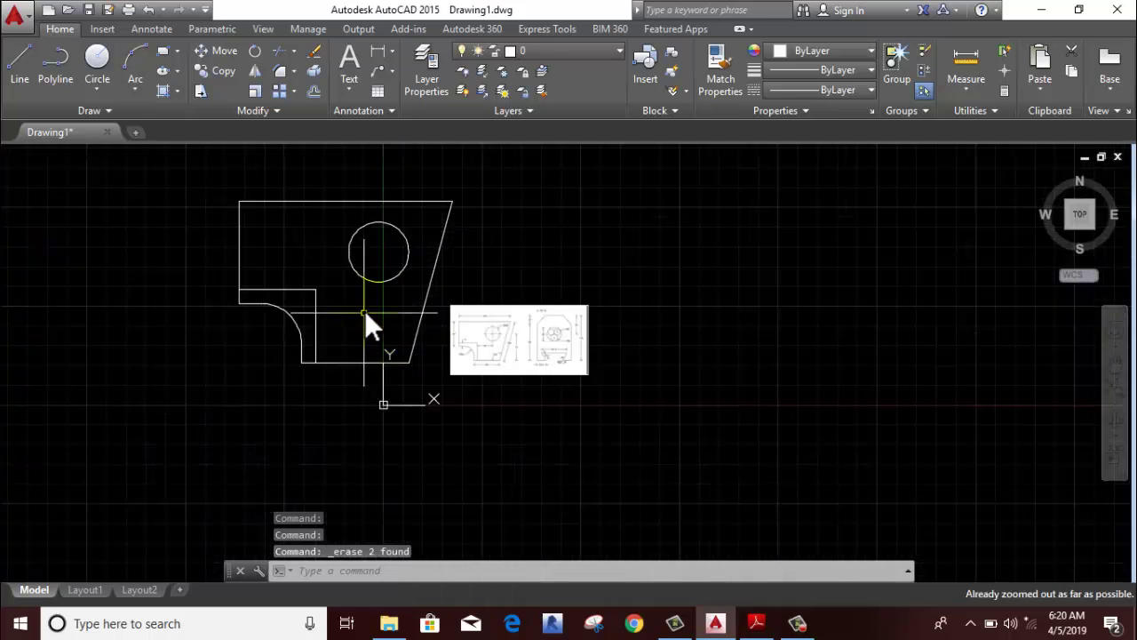
middle_drag(325, 332, 300, 356)
scroll(648, 347, up, 4)
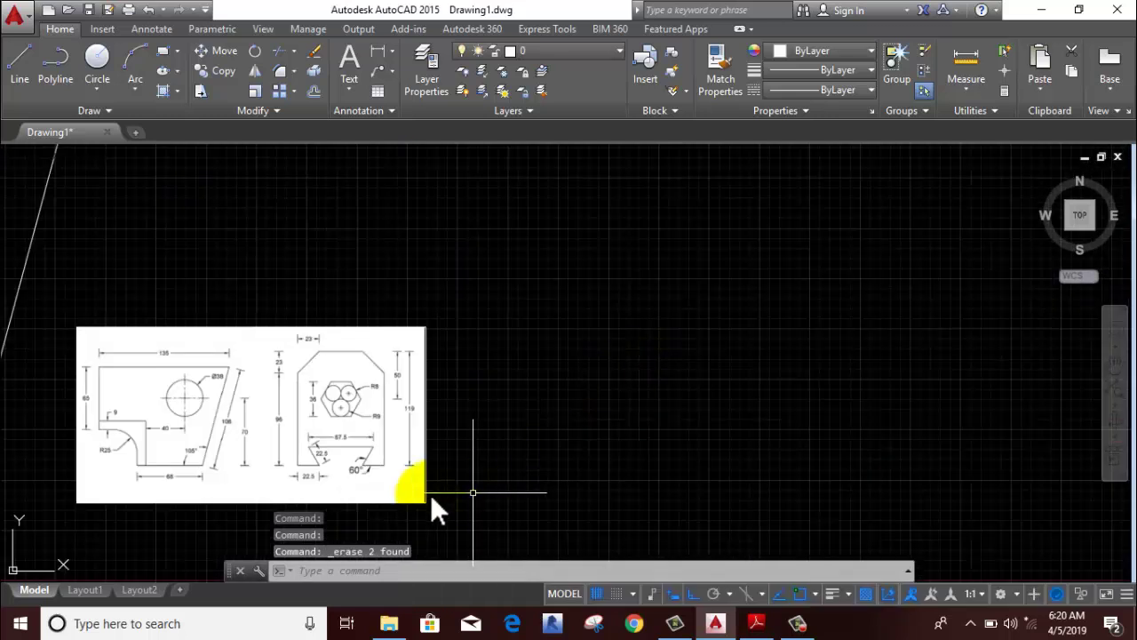
scroll(404, 497, up, 4)
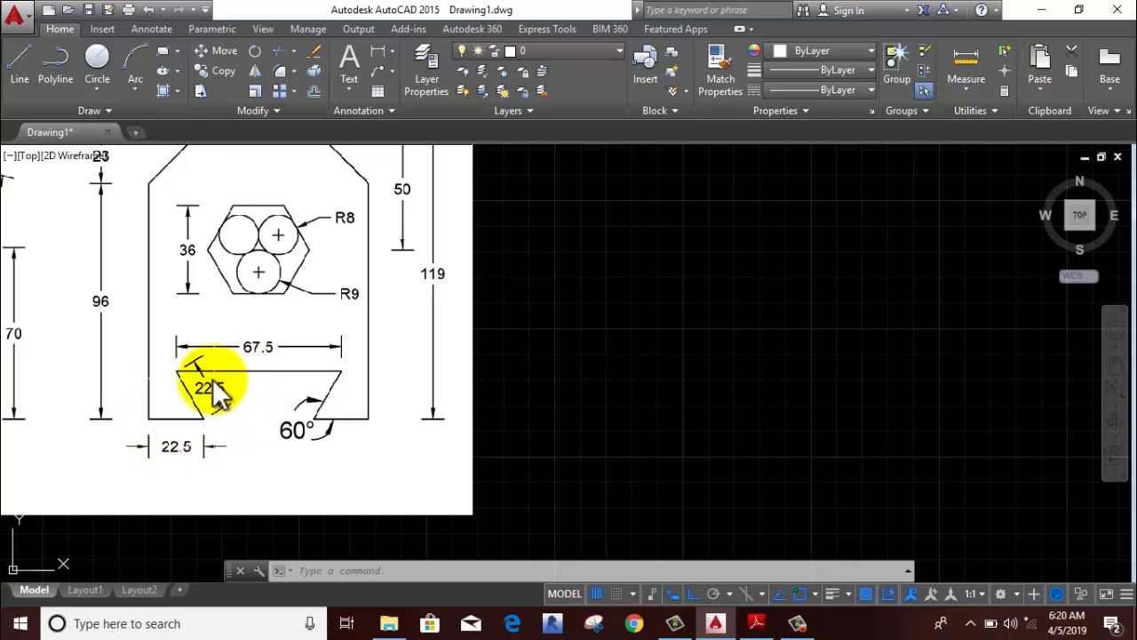
scroll(153, 404, down, 5)
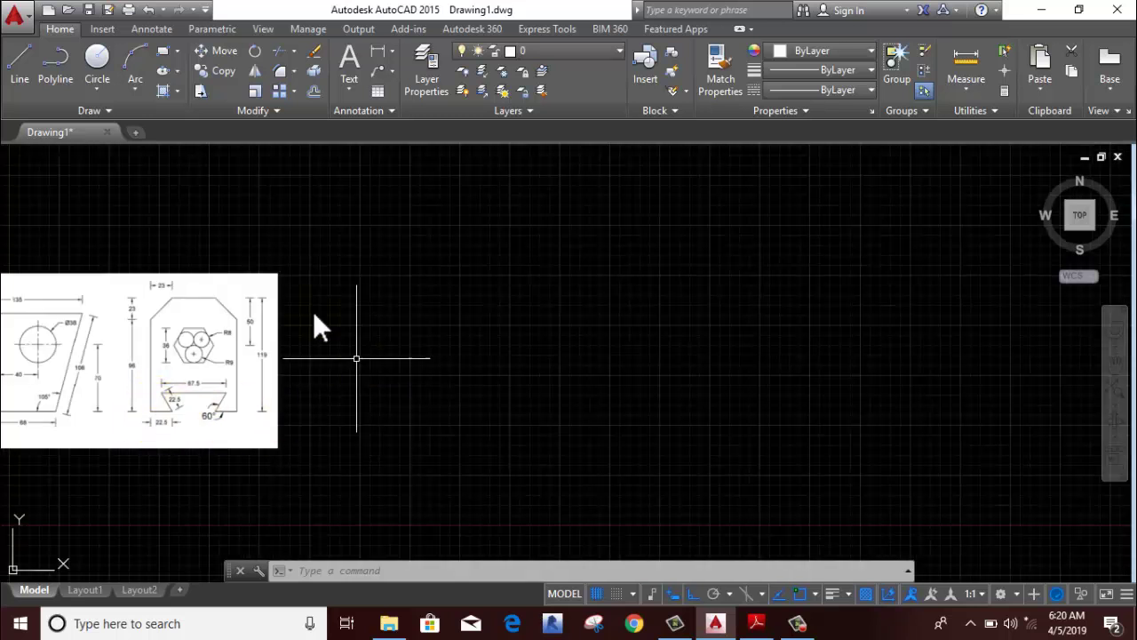
Trace a 22.5 base segment, a 22.5 edge at 120 degrees and a 67 top edge
click(10, 71)
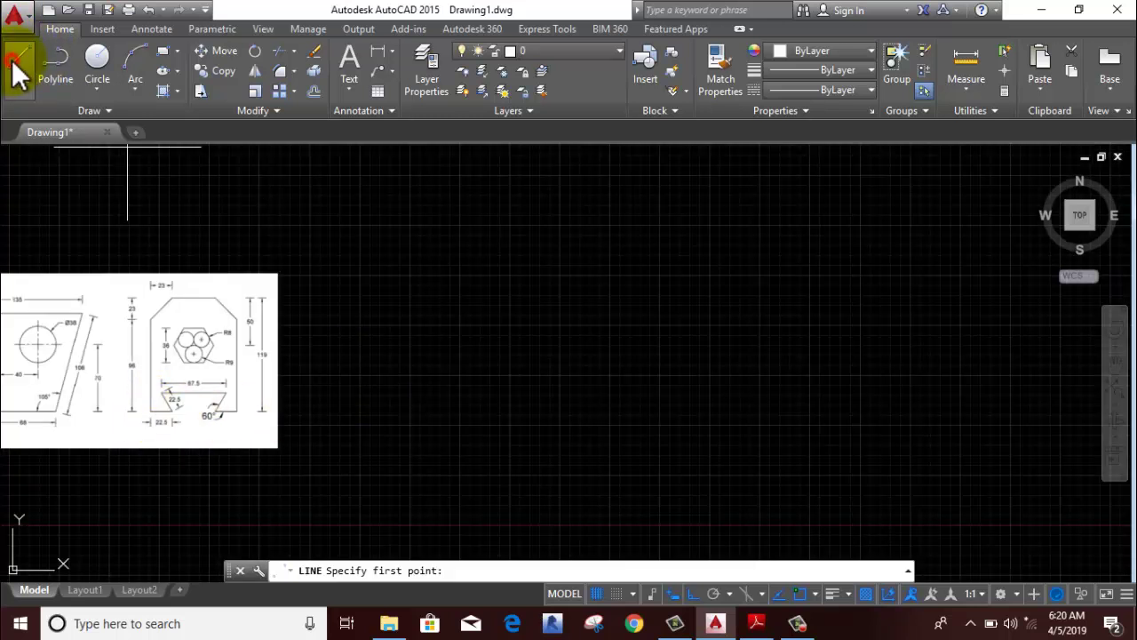
click(422, 432)
text(22)
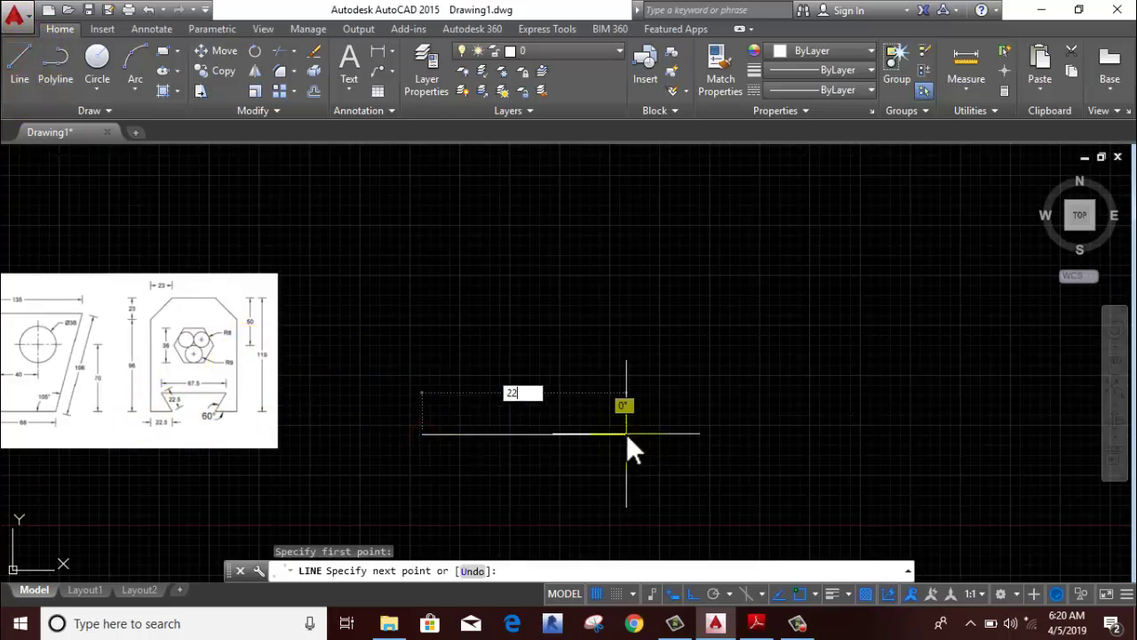
text(.5)
key(Return)
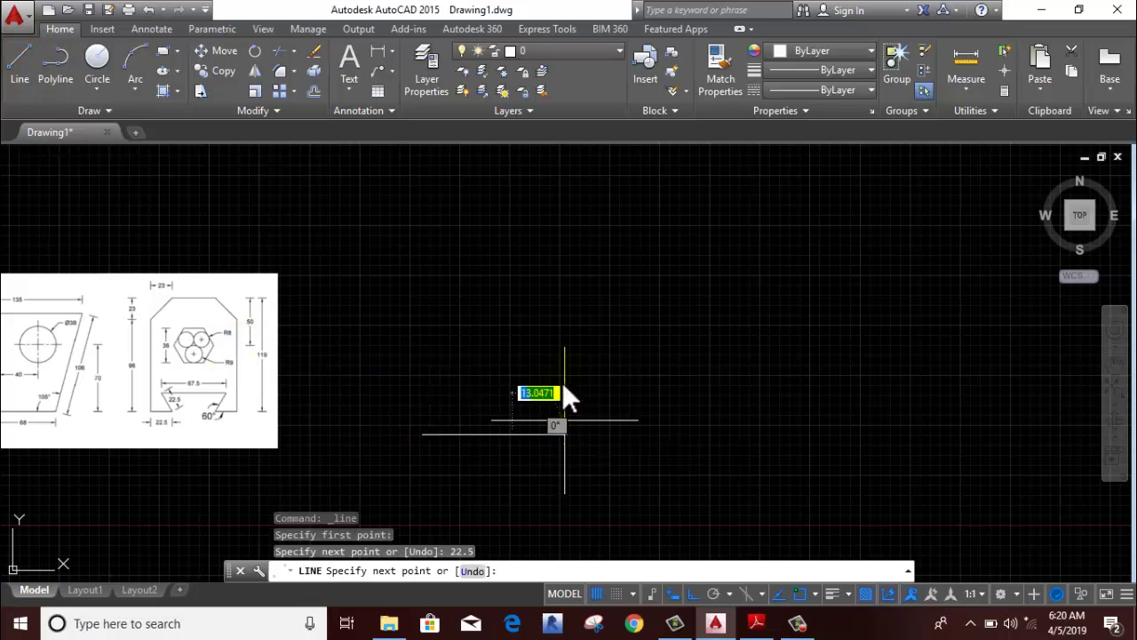
text(22)
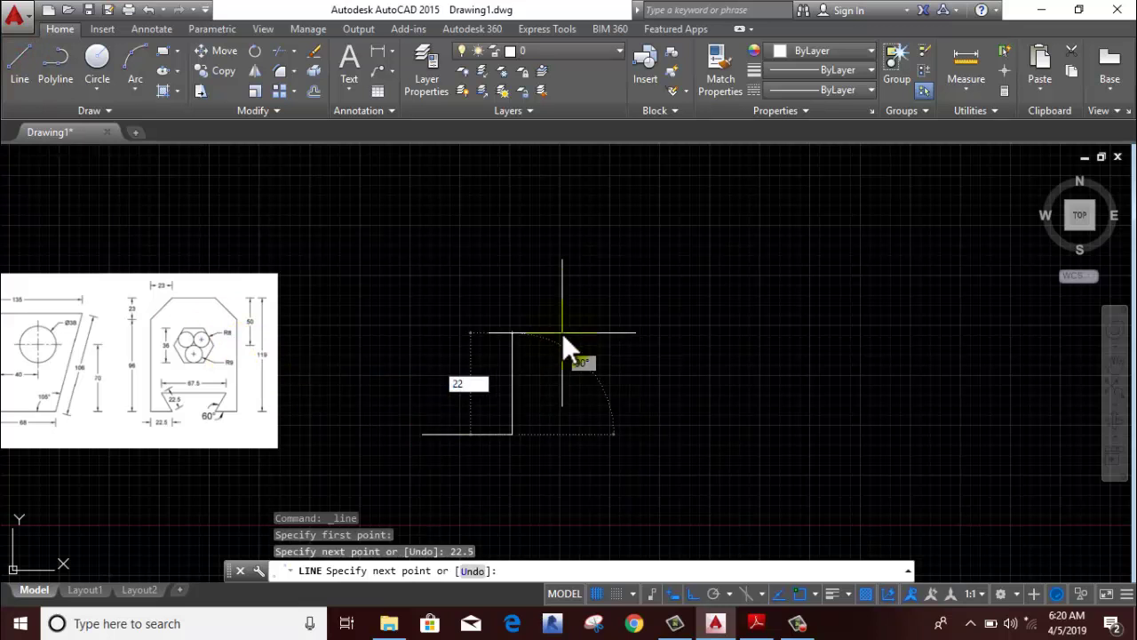
text(.5)
key(Tab)
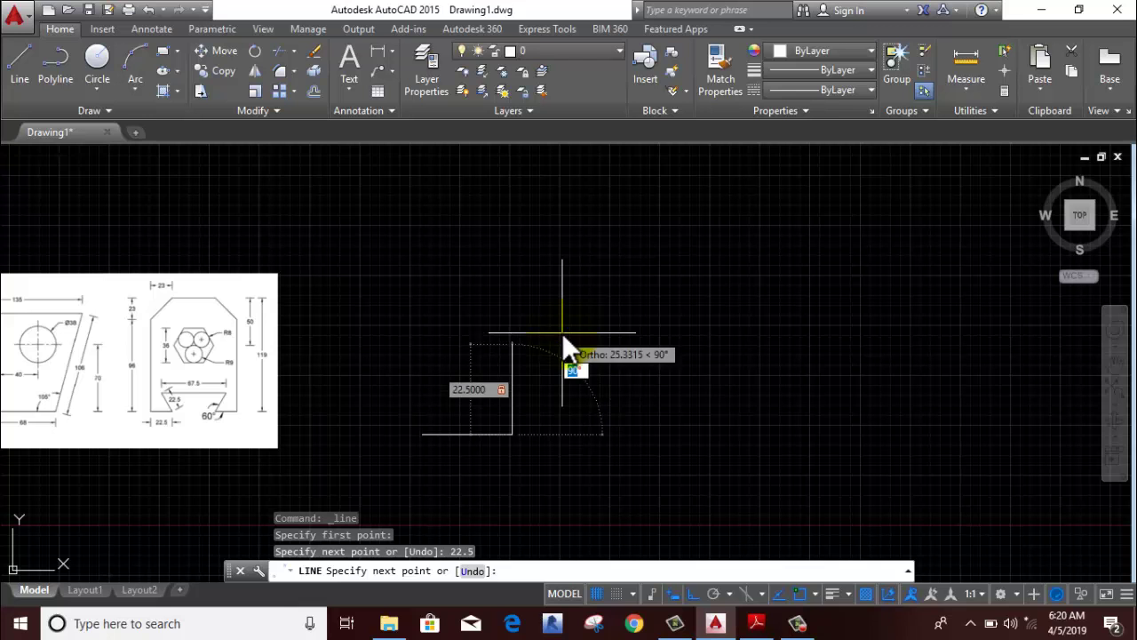
text(120)
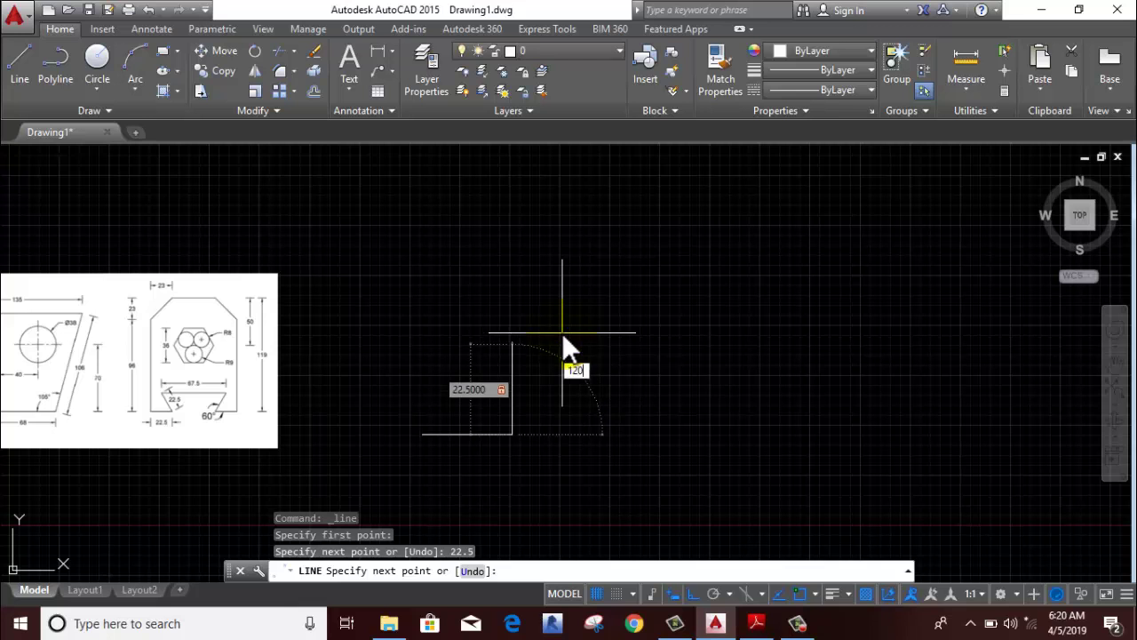
key(Return)
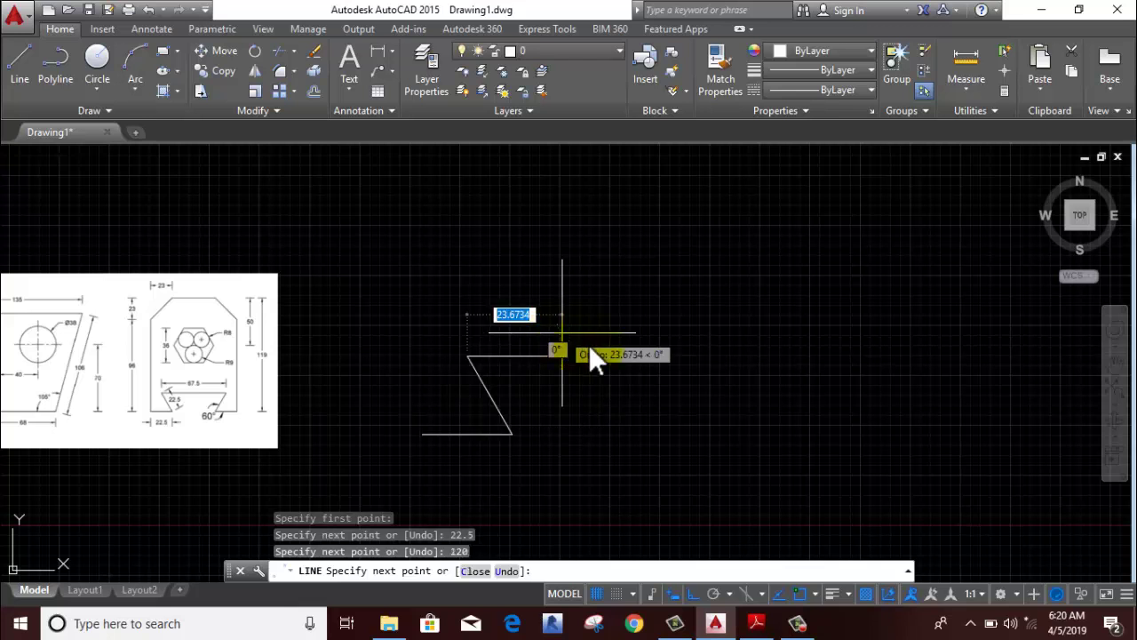
scroll(139, 391, up, 2)
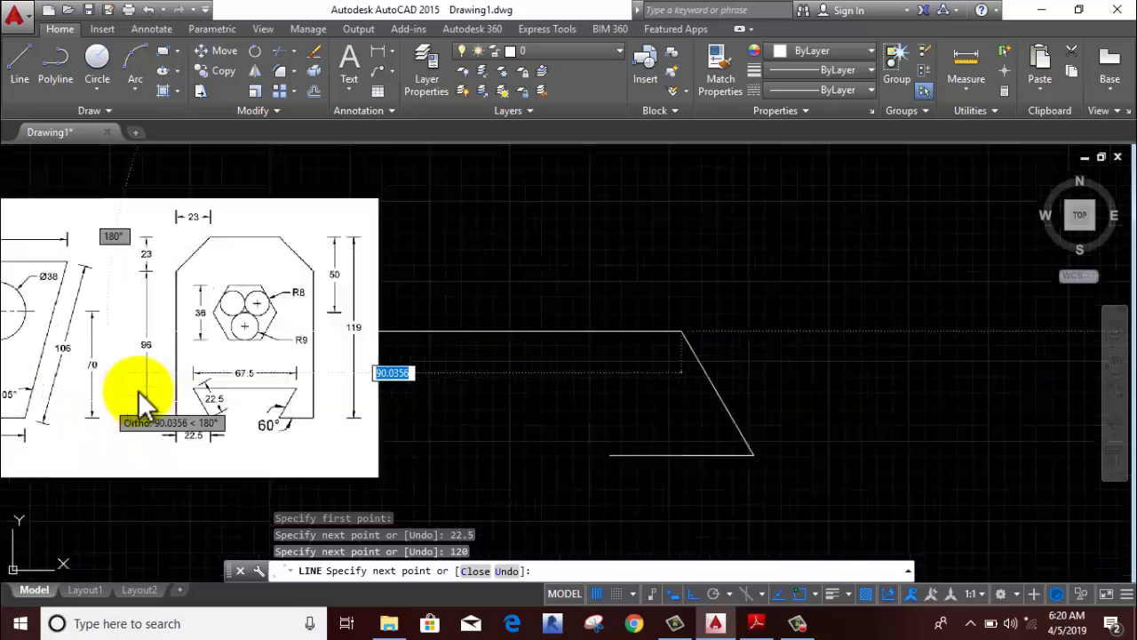
scroll(164, 398, up, 3)
scroll(164, 398, down, 5)
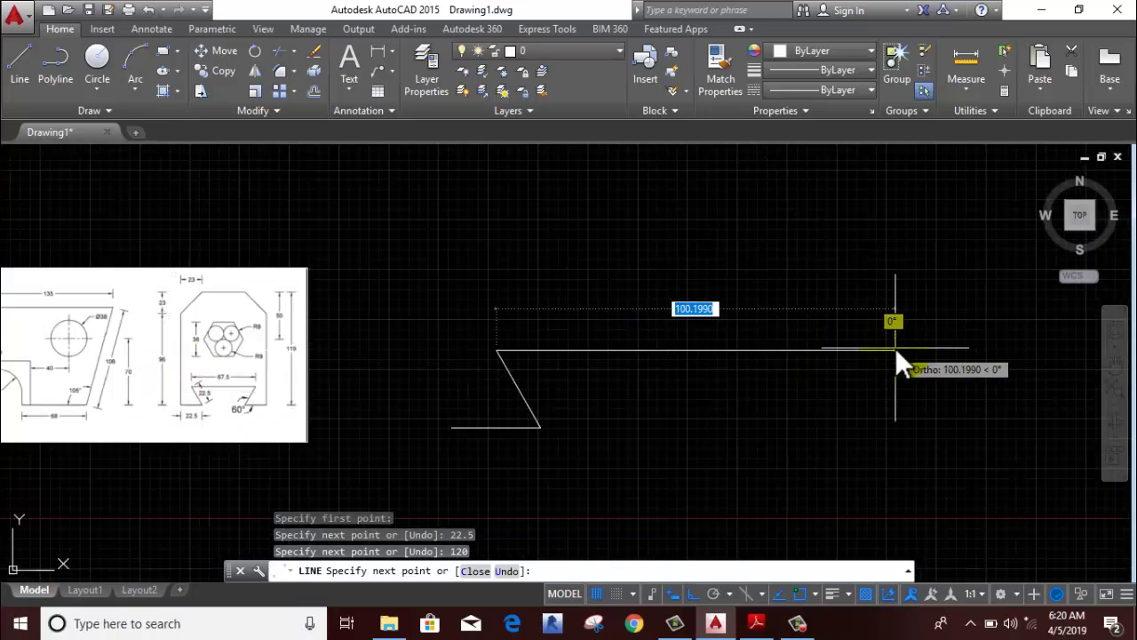
text(67.5)
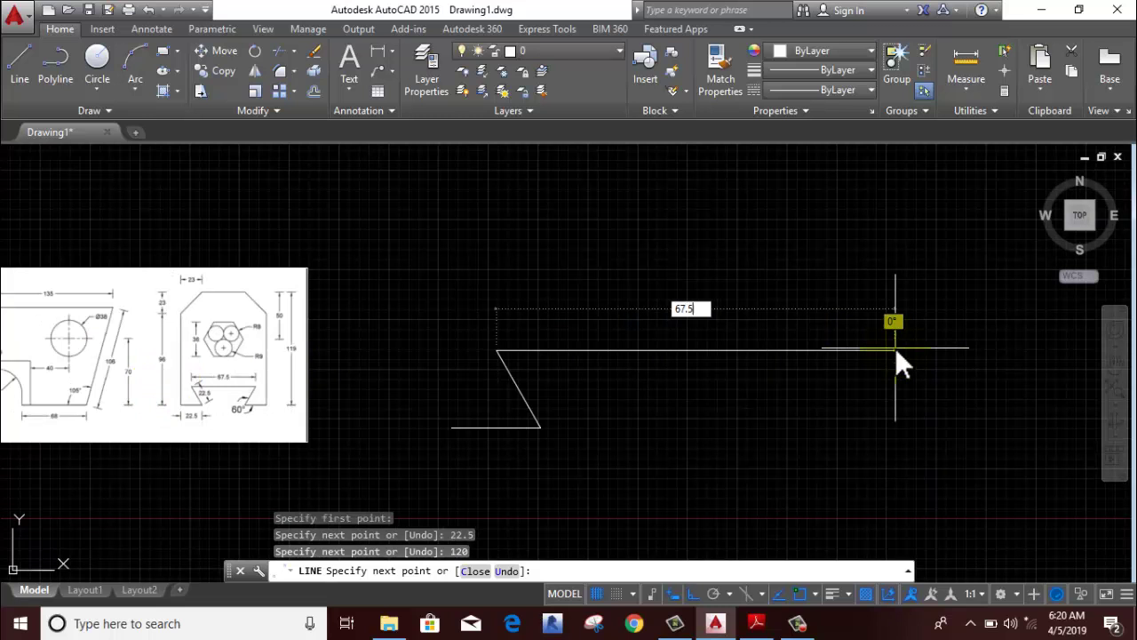
key(Return)
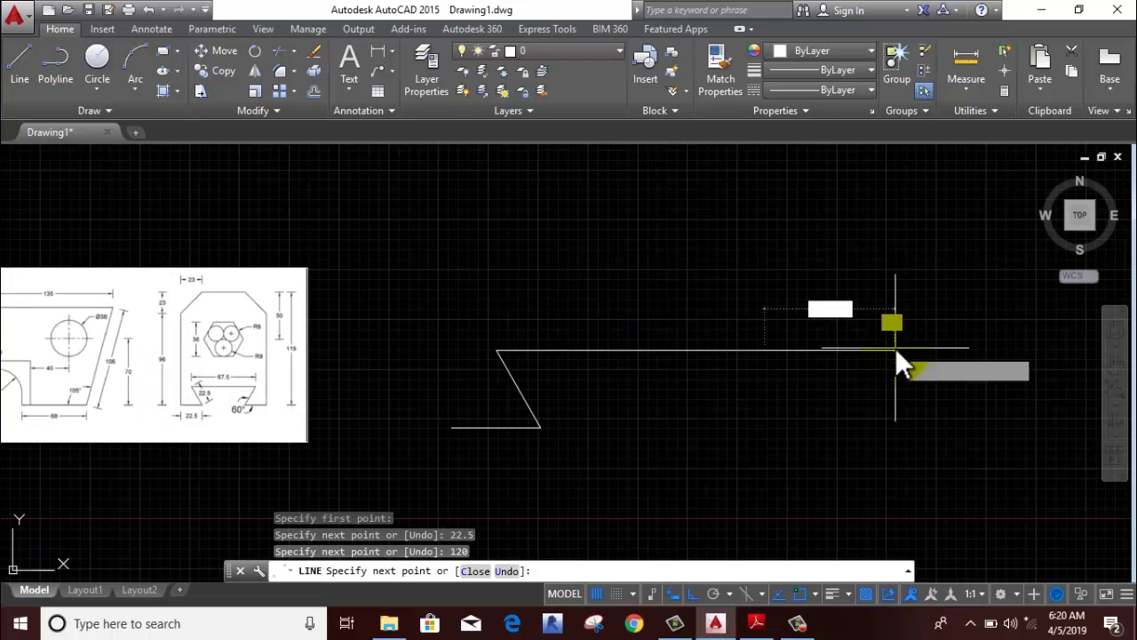
right_click(885, 338)
click(907, 370)
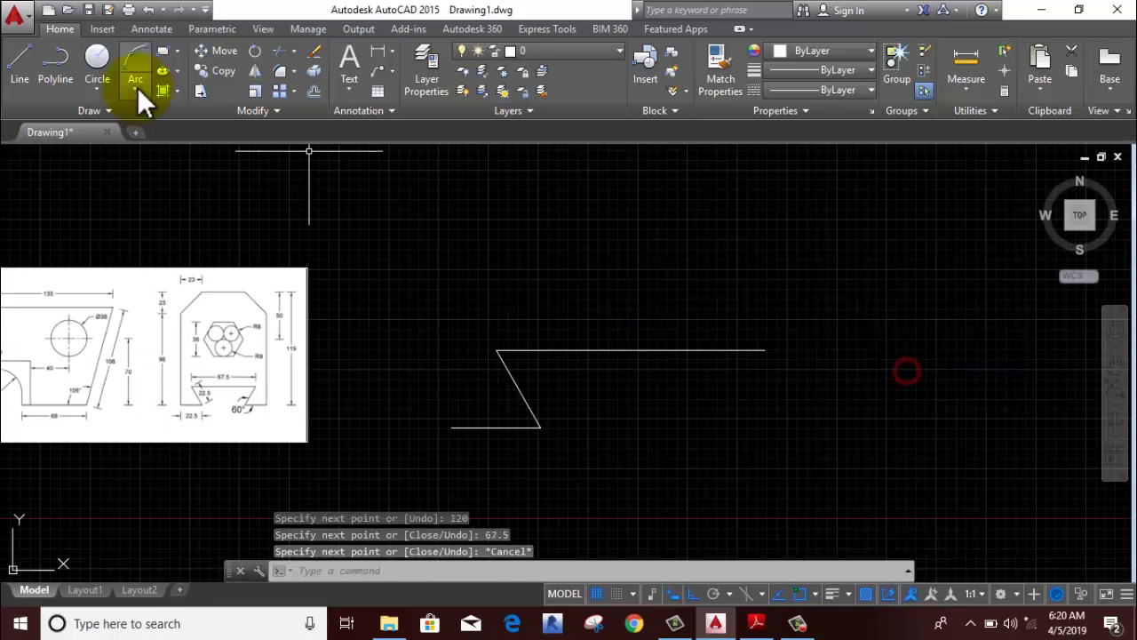
Draw a 96-unit vertical edge with two 23-unit notch segments, then select the two extra segments
click(14, 71)
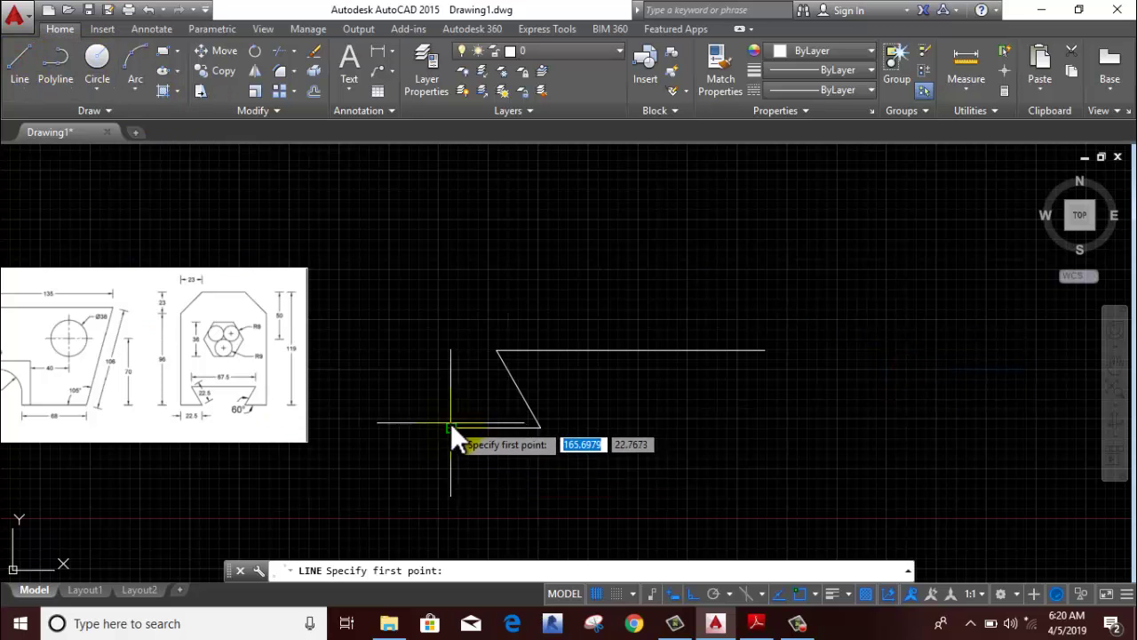
click(451, 428)
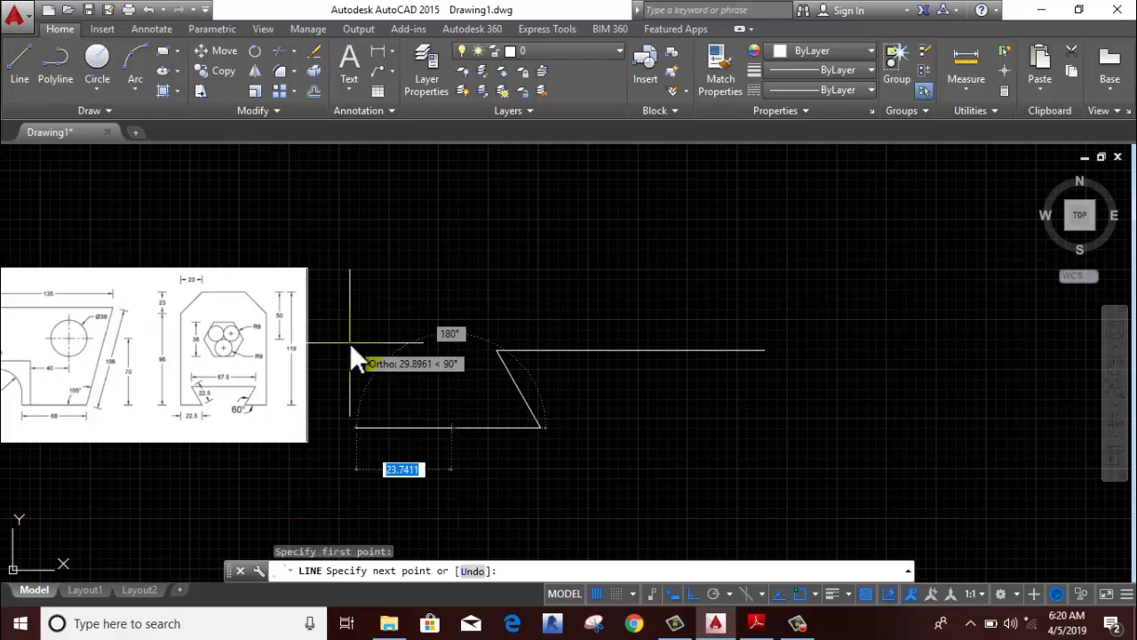
scroll(89, 382, up, 4)
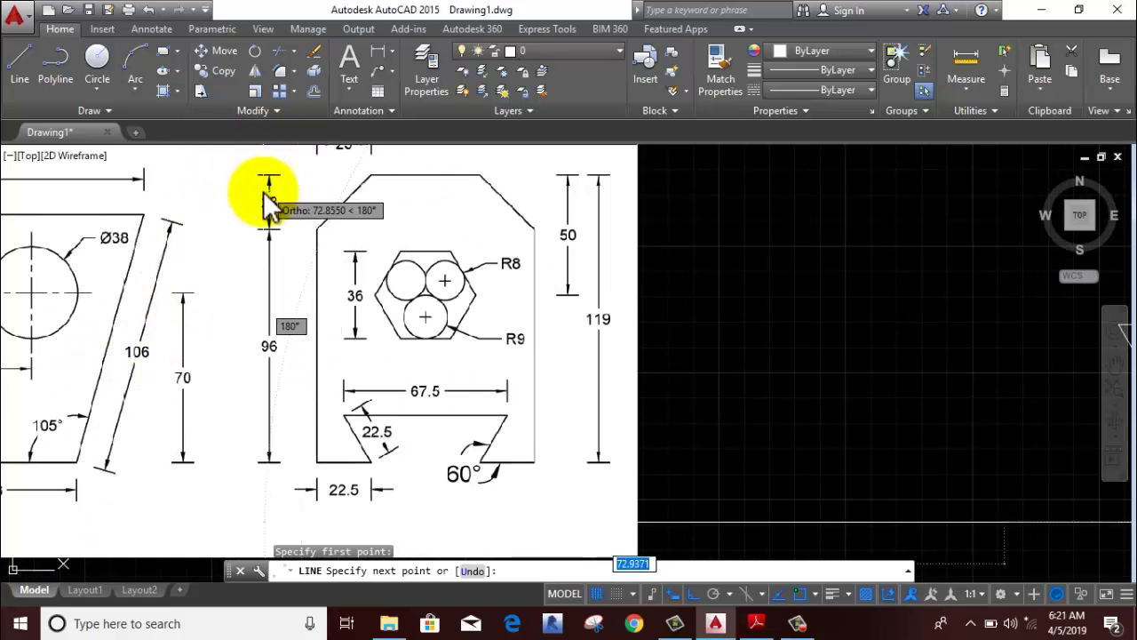
scroll(252, 284, down, 4)
middle_drag(538, 197, 534, 391)
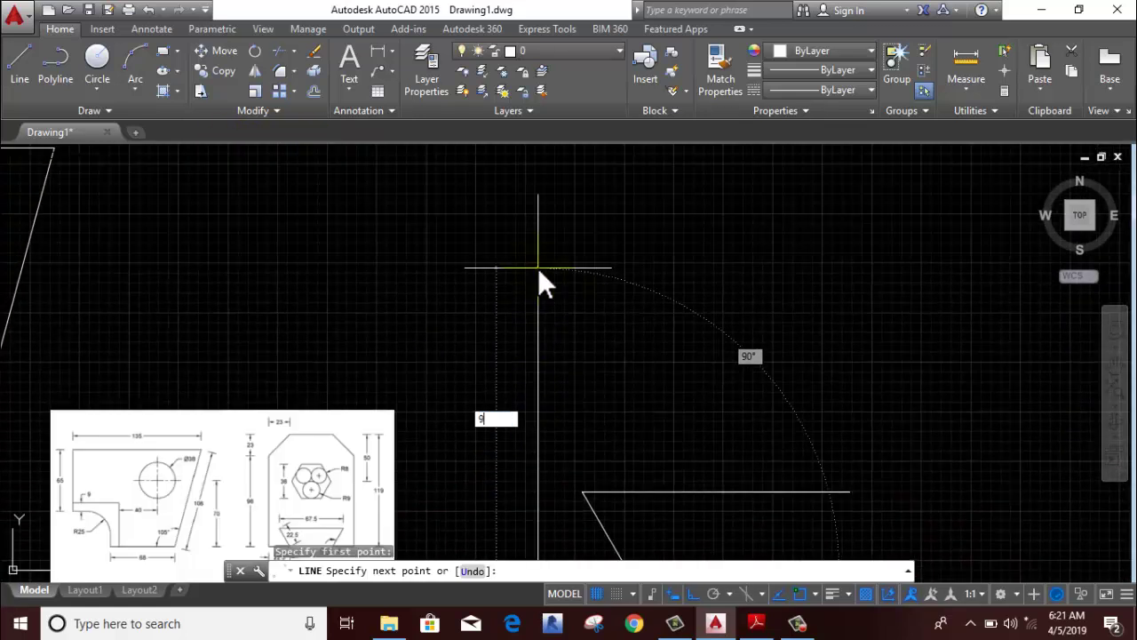
text(96)
key(Return)
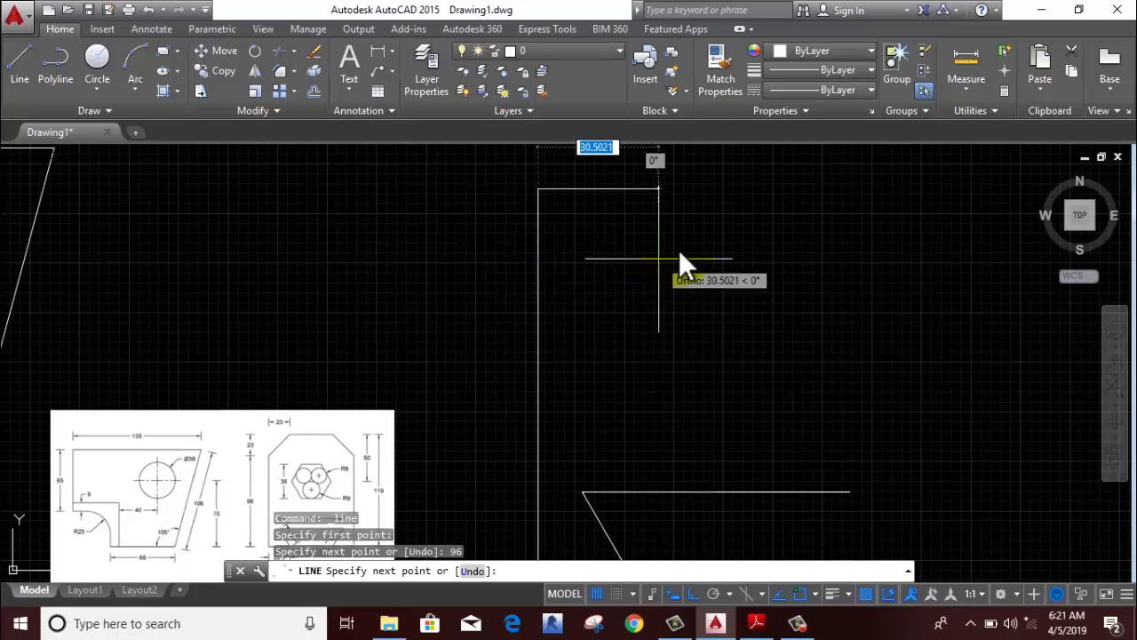
scroll(658, 324, down, 2)
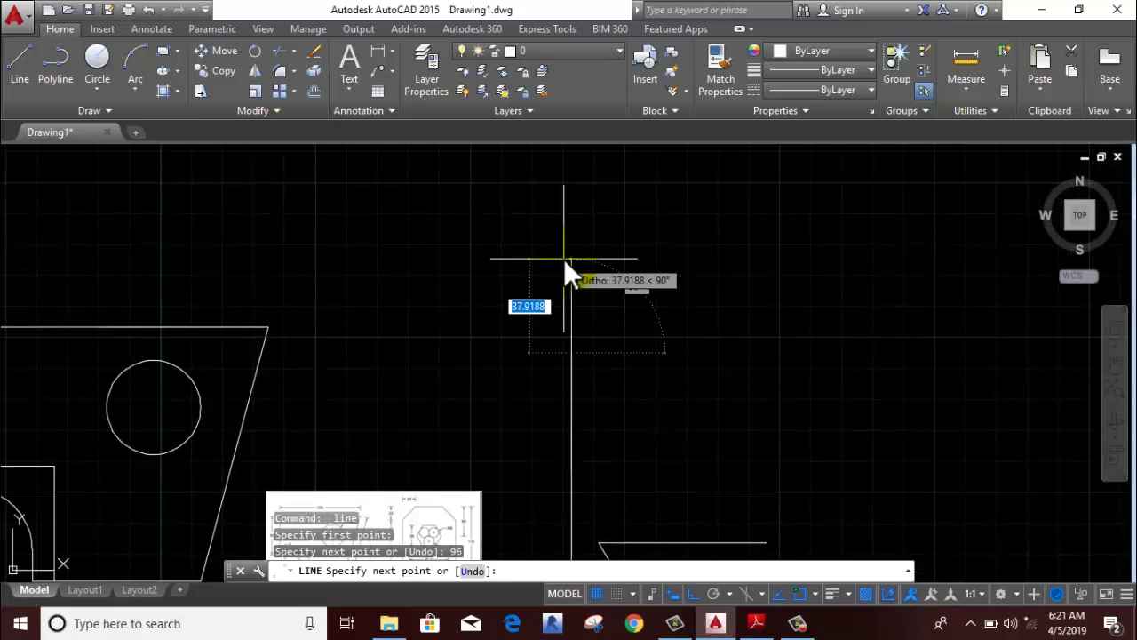
text(23)
key(Return)
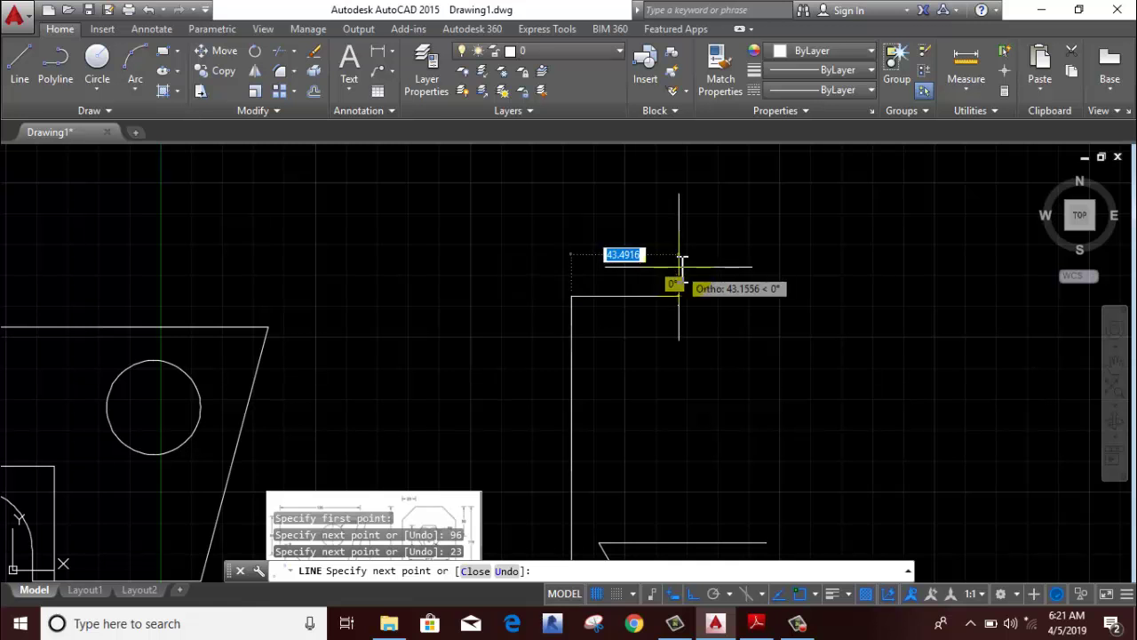
text(23)
key(Return)
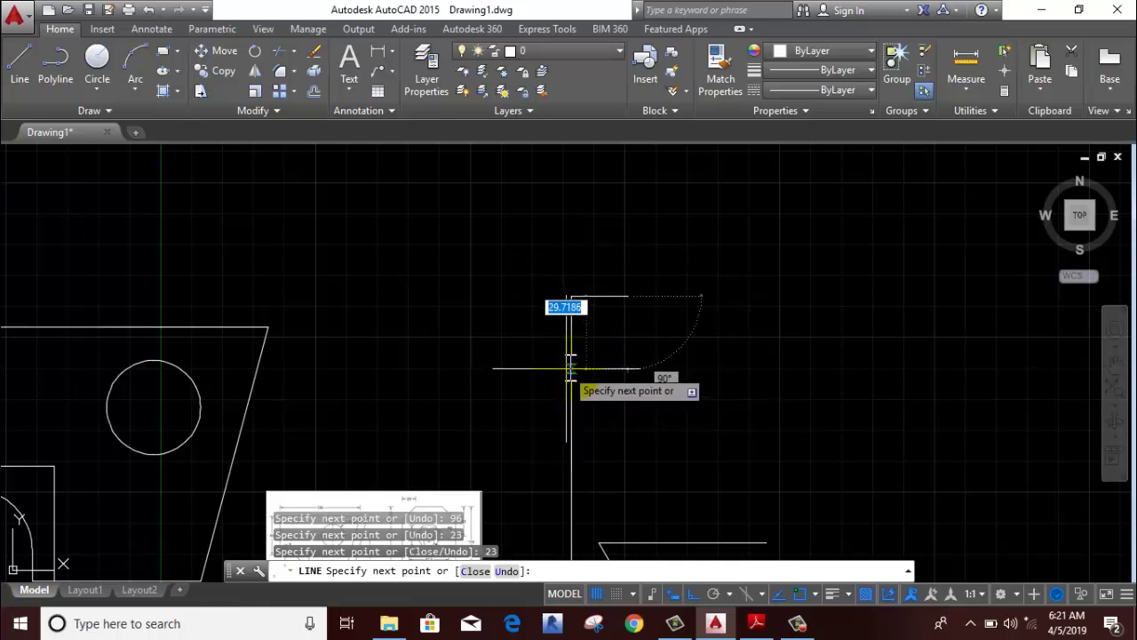
right_click(510, 308)
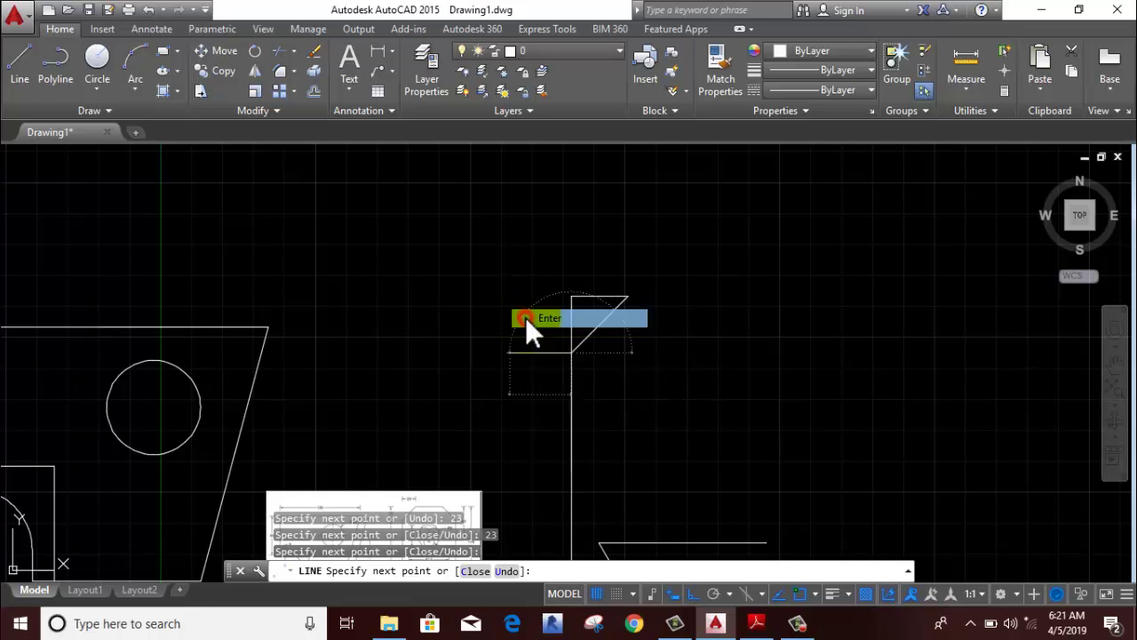
click(525, 316)
click(607, 264)
click(532, 307)
Erase the two selected extra segments
right_click(491, 308)
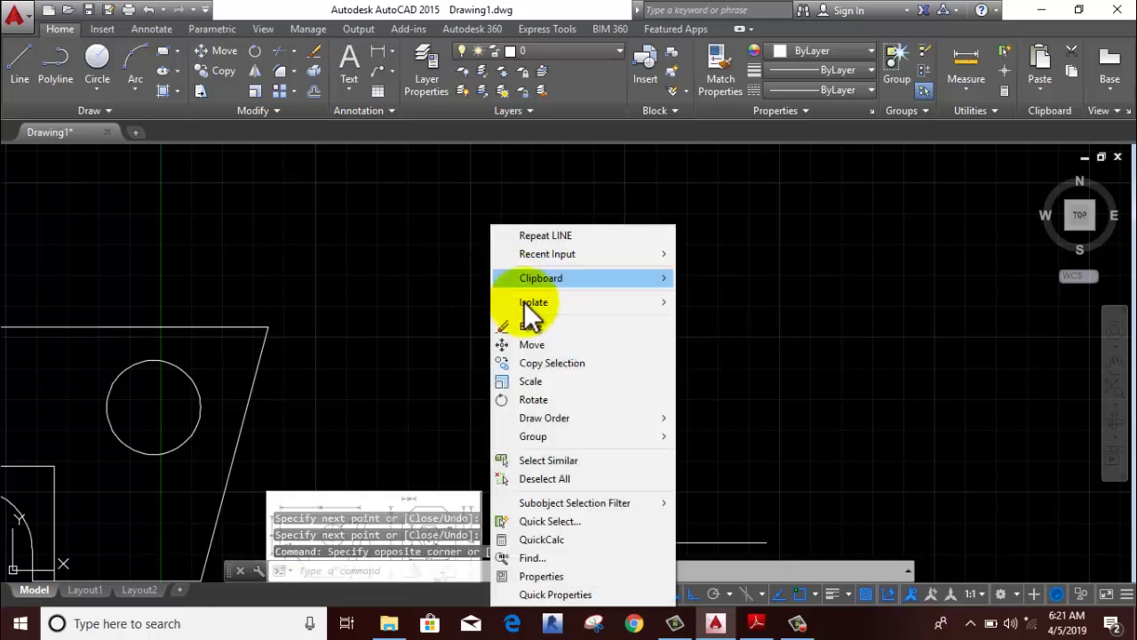
click(529, 326)
middle_drag(530, 348, 536, 271)
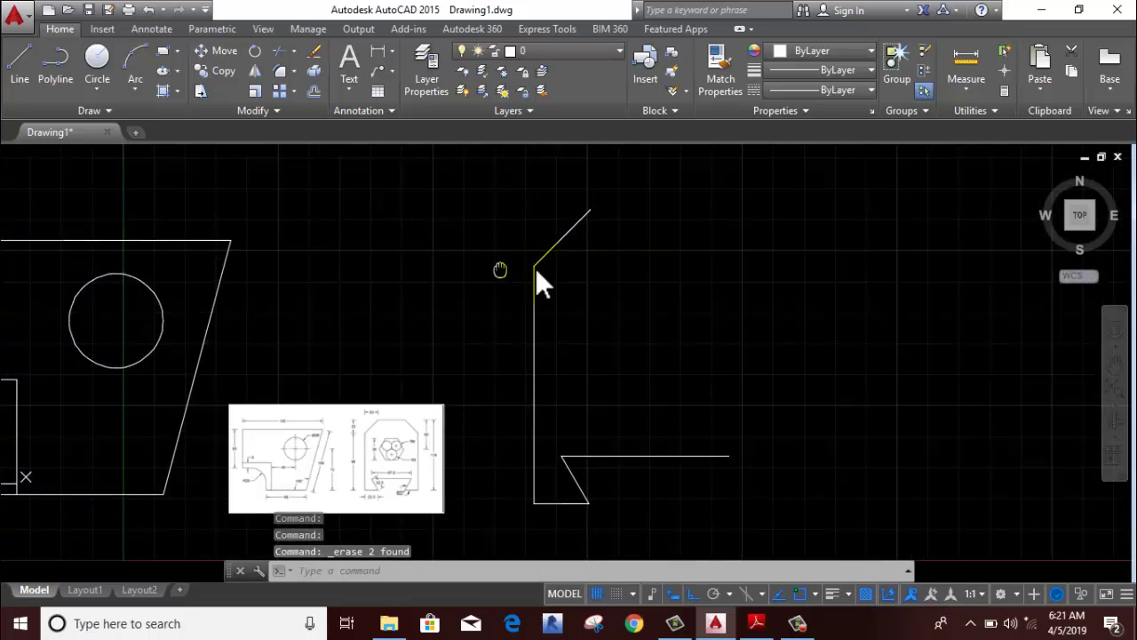
Mirror the left-half outline lines about a vertical axis, keeping the originals
click(682, 200)
click(476, 342)
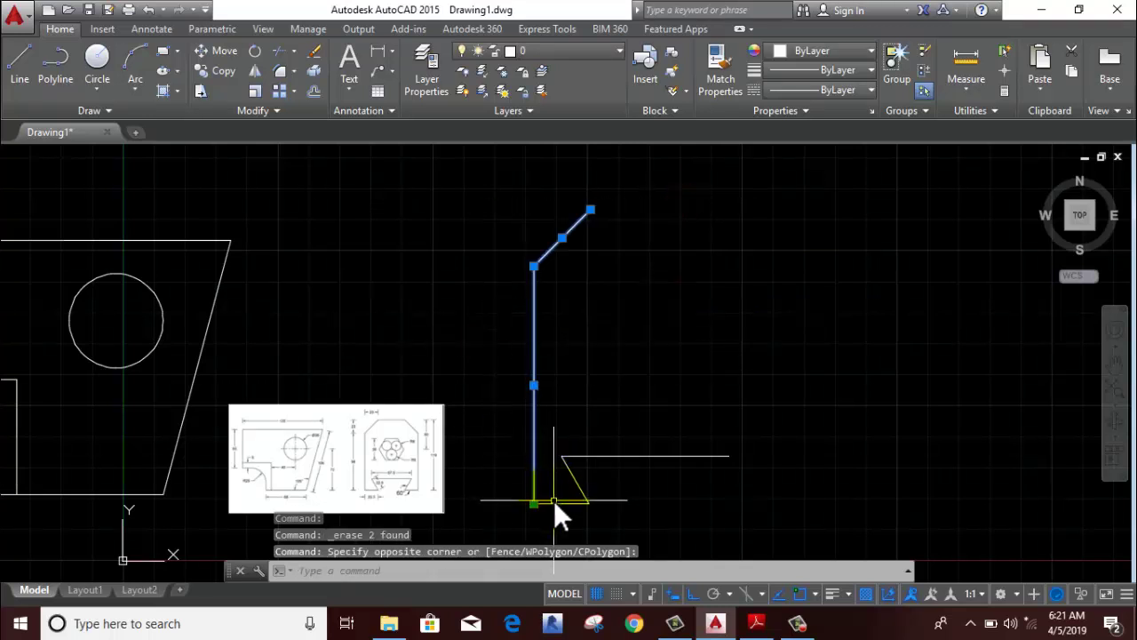
click(554, 499)
click(552, 518)
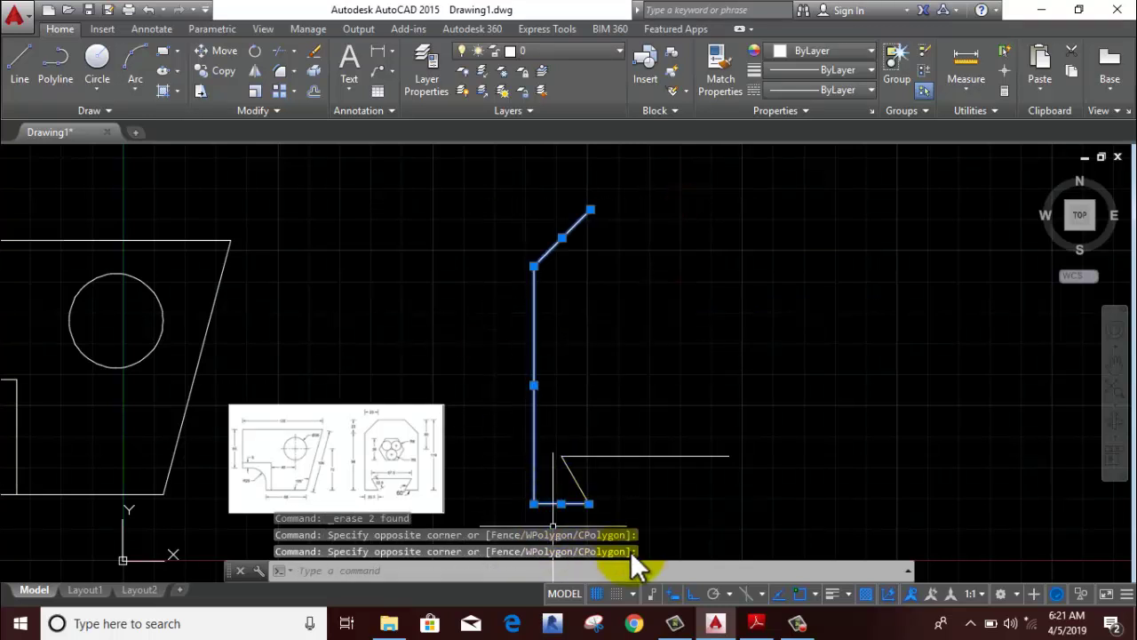
click(259, 75)
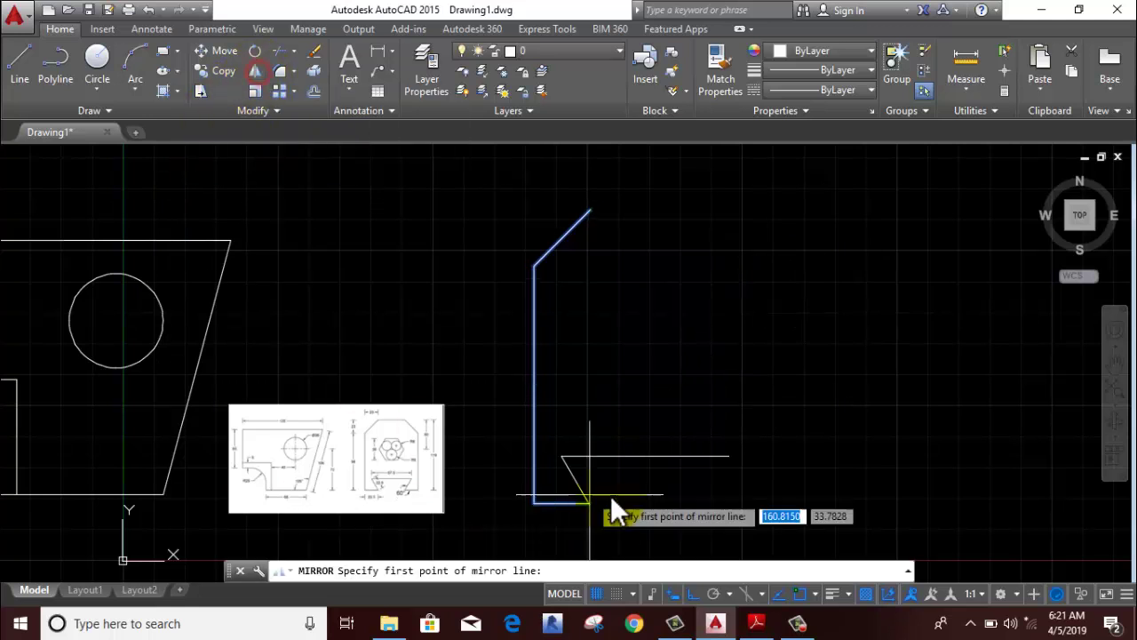
click(646, 453)
click(655, 316)
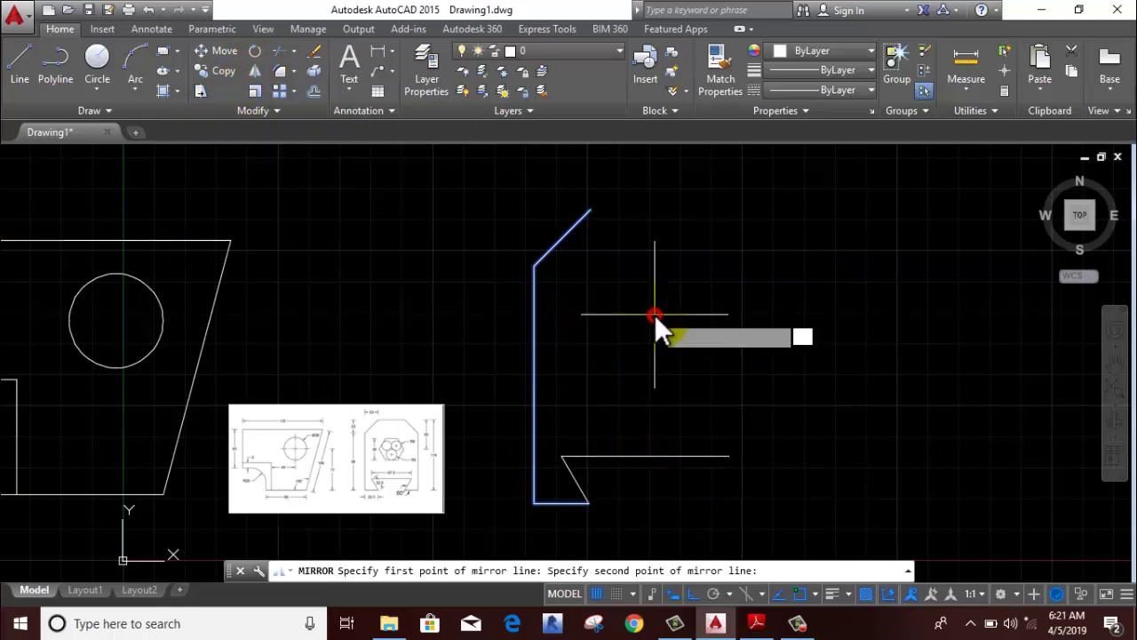
key(Return)
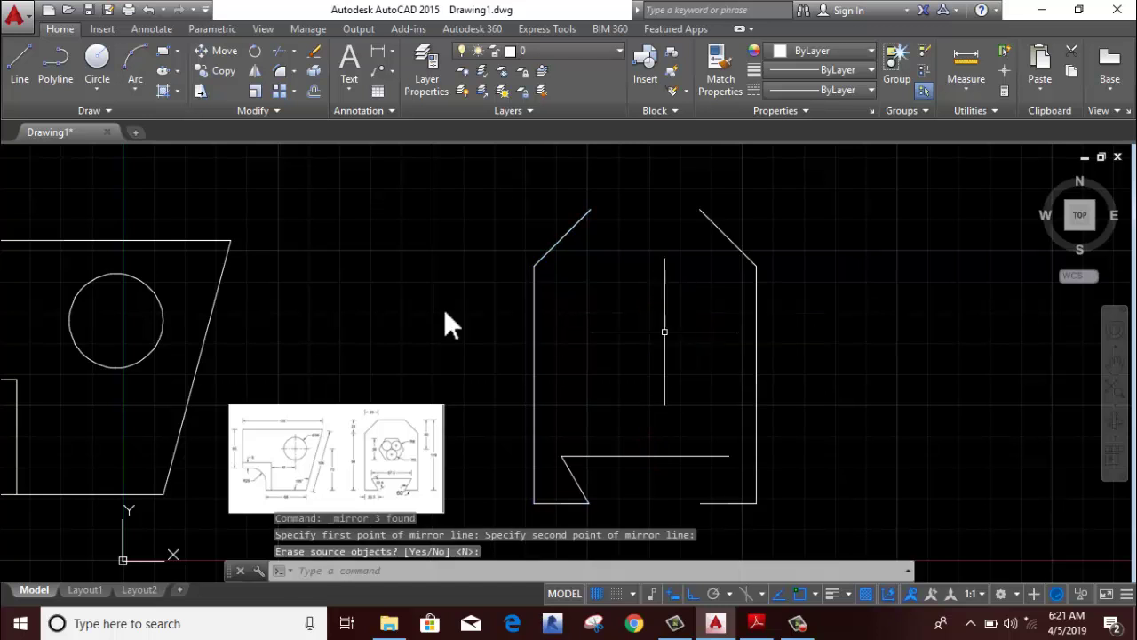
click(582, 550)
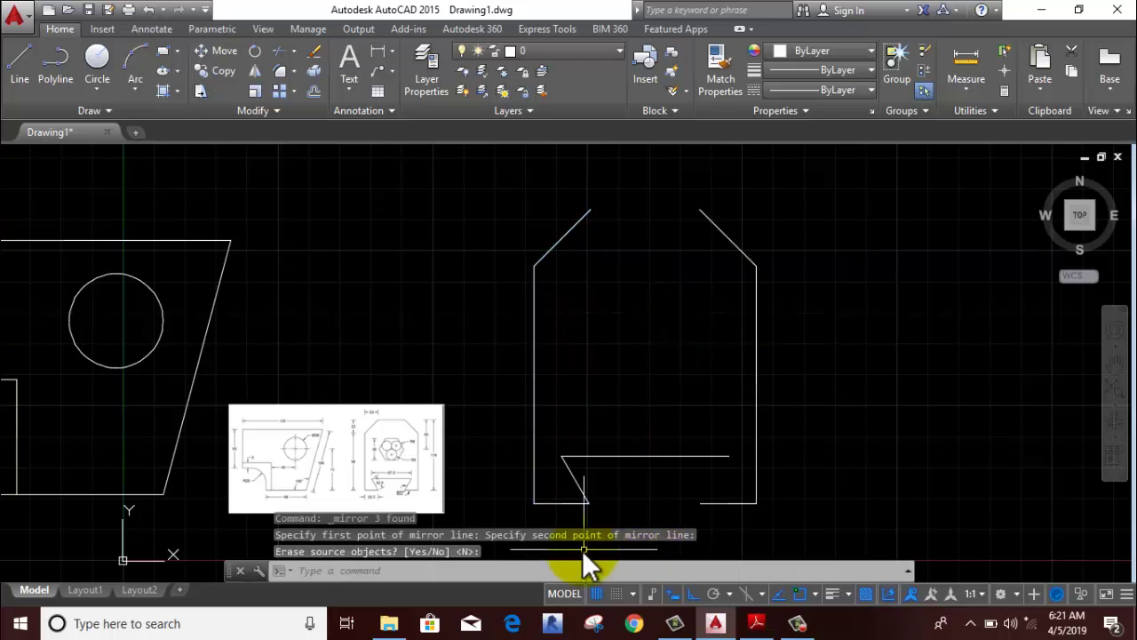
click(20, 66)
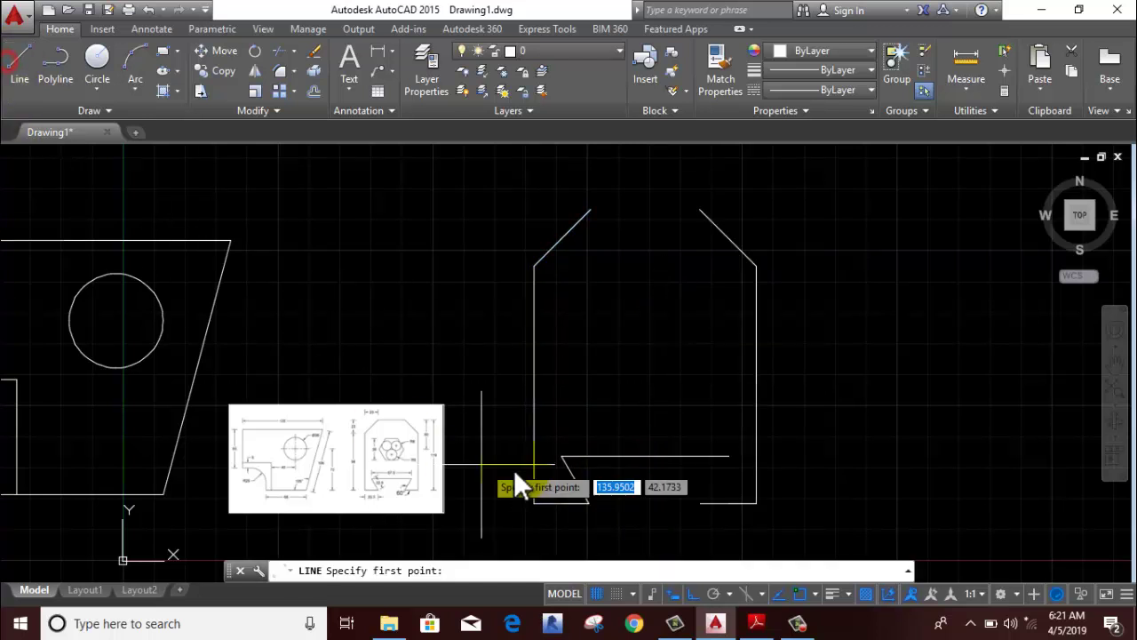
Draw the right notch's angled edge
click(702, 504)
click(730, 458)
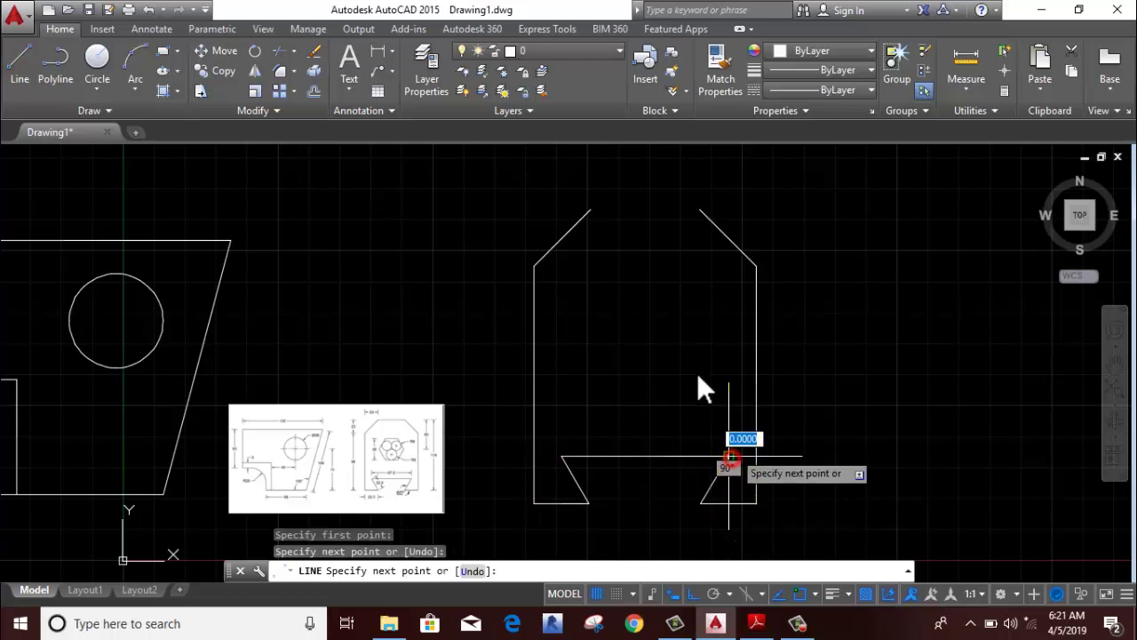
right_click(714, 375)
click(718, 376)
scroll(347, 487, up, 4)
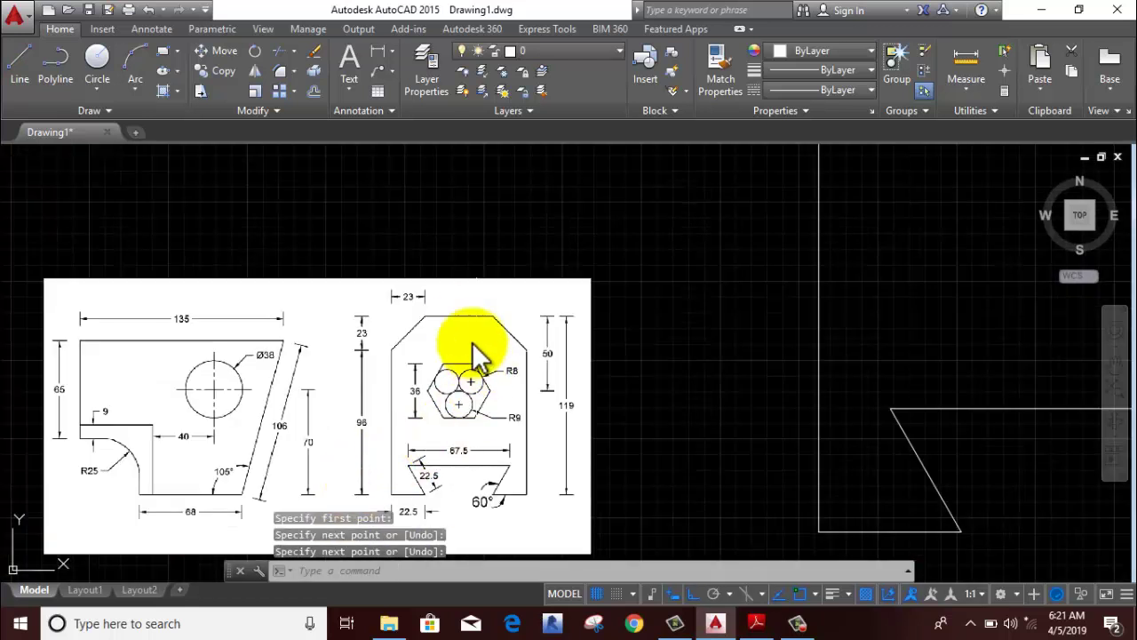
scroll(457, 355, up, 3)
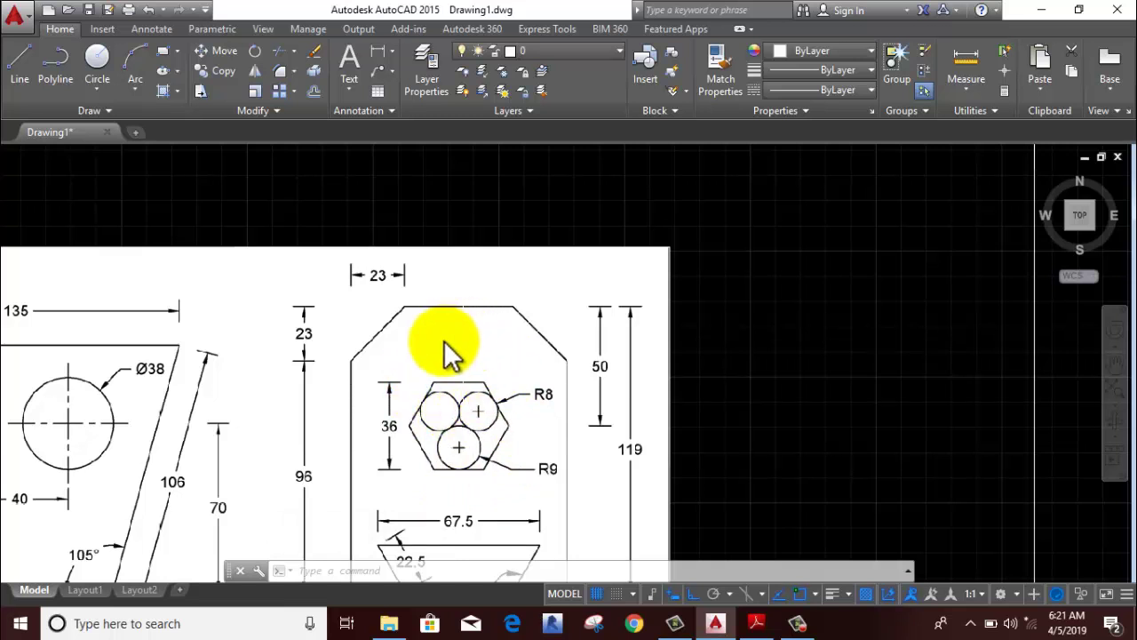
scroll(435, 417, down, 2)
scroll(435, 416, down, 4)
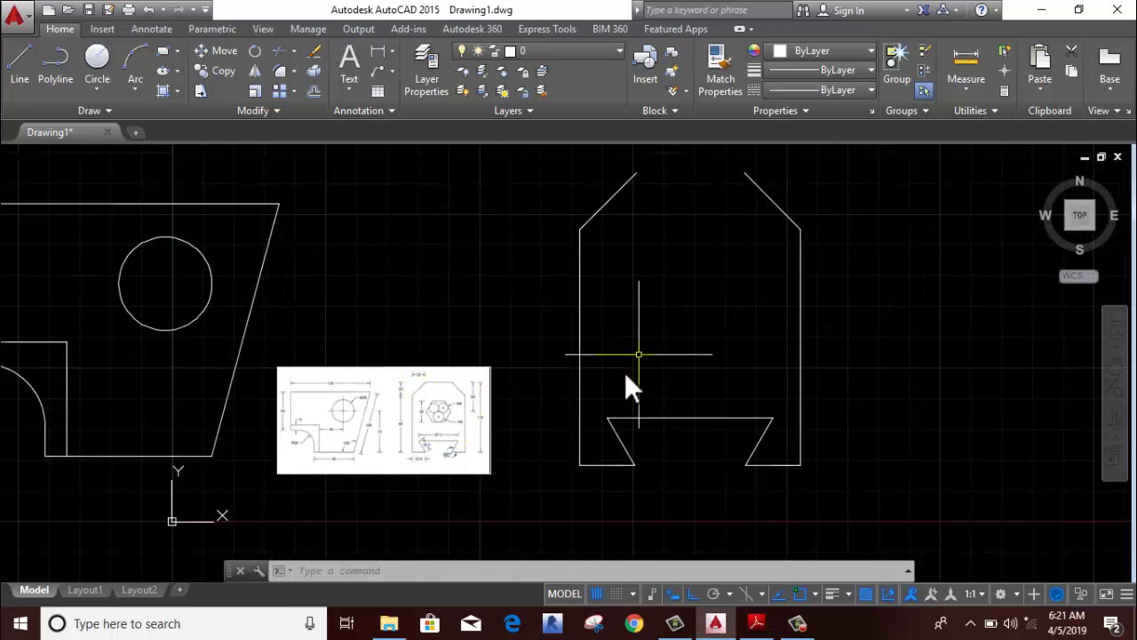
middle_drag(413, 430, 406, 431)
Close the top edge between the left and right top corners
click(16, 84)
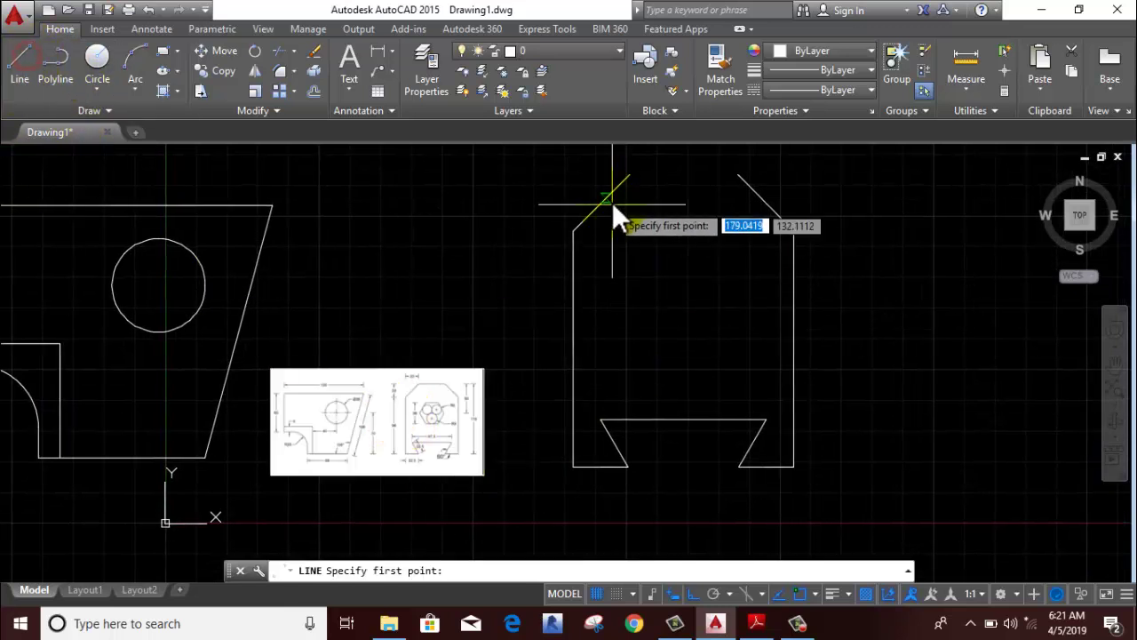
click(626, 174)
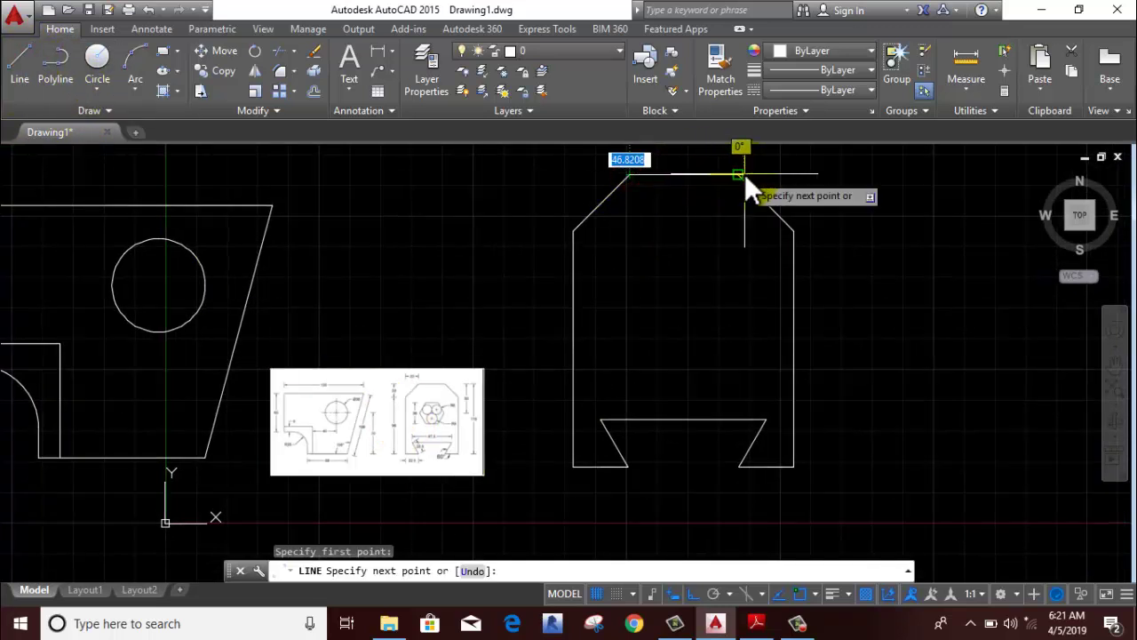
click(734, 175)
right_click(733, 174)
click(744, 187)
click(742, 188)
Draw a 50-unit vertical line down from the top edge's midpoint
right_click(759, 170)
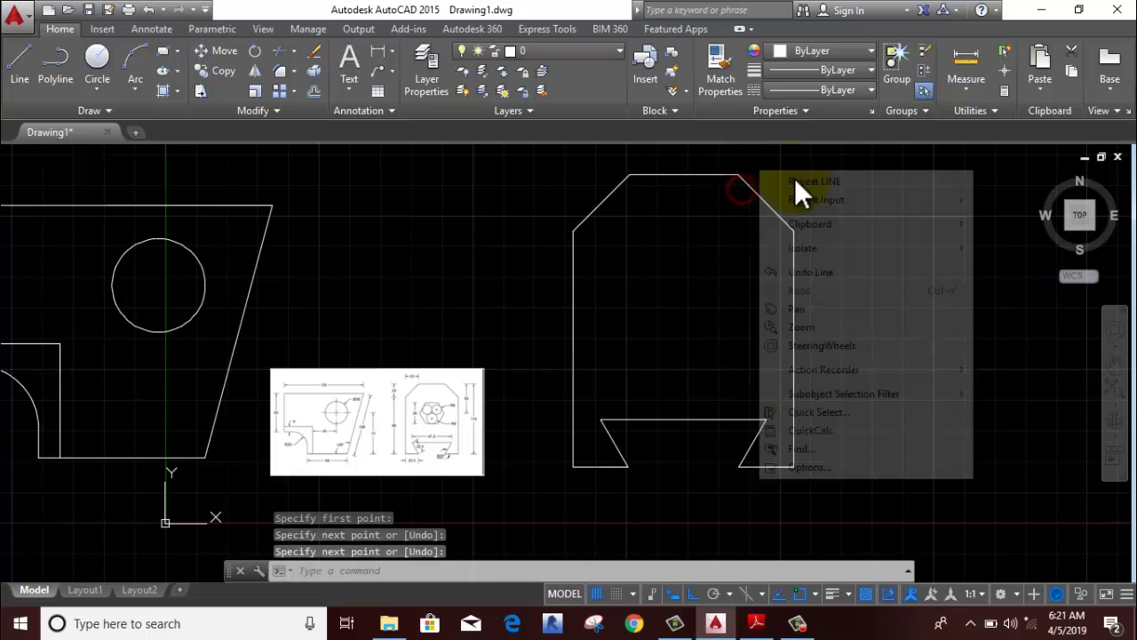
click(794, 178)
click(680, 176)
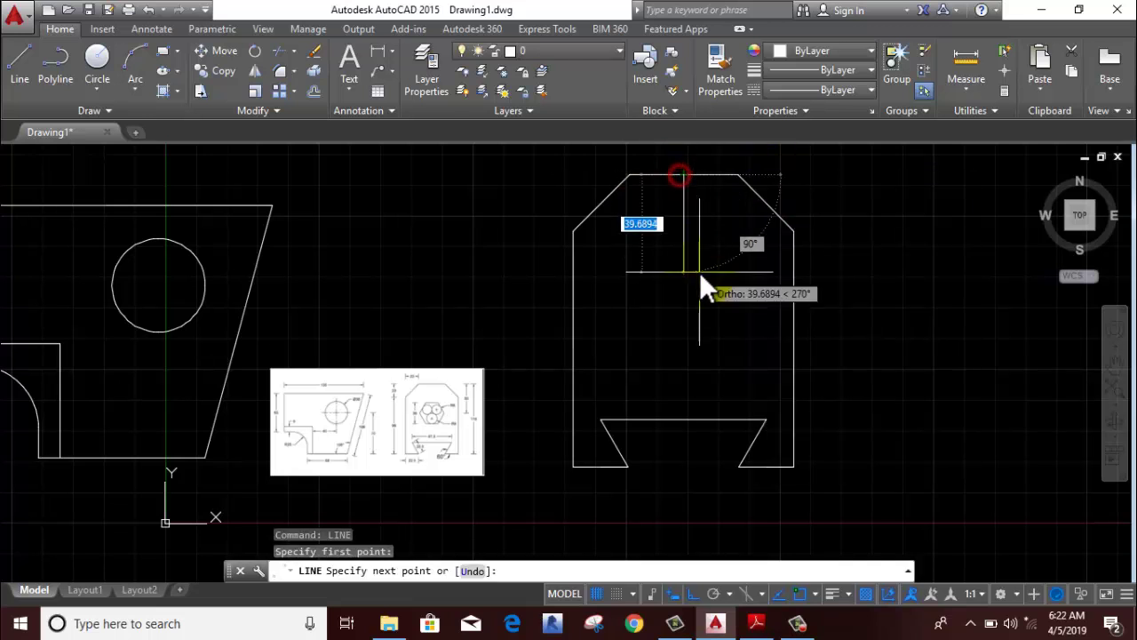
text(50)
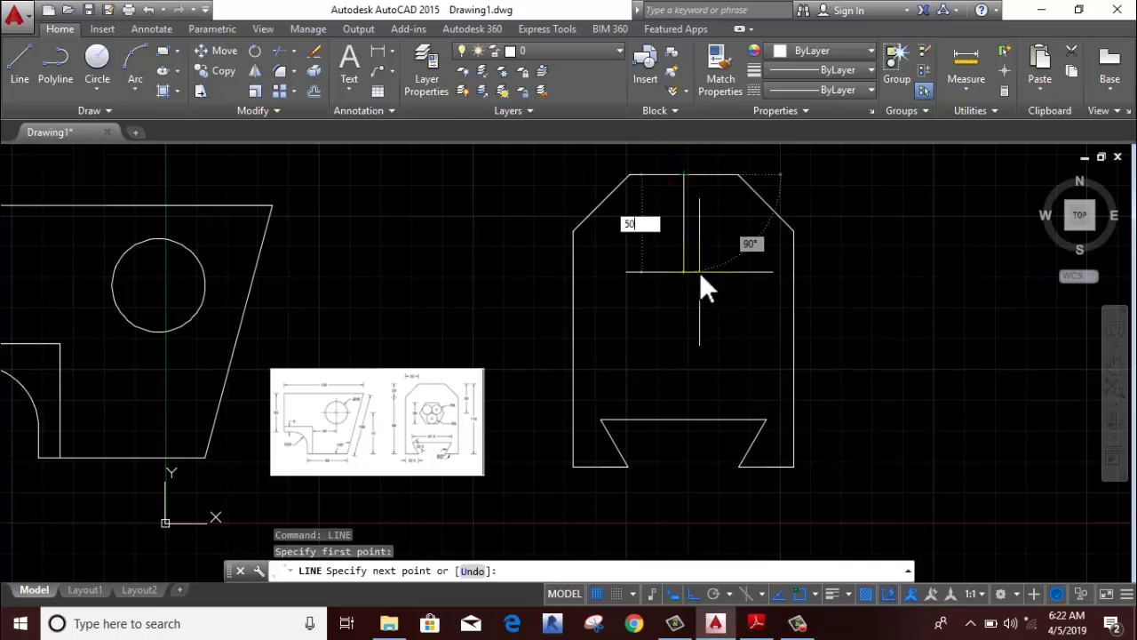
key(Return)
right_click(700, 276)
click(742, 302)
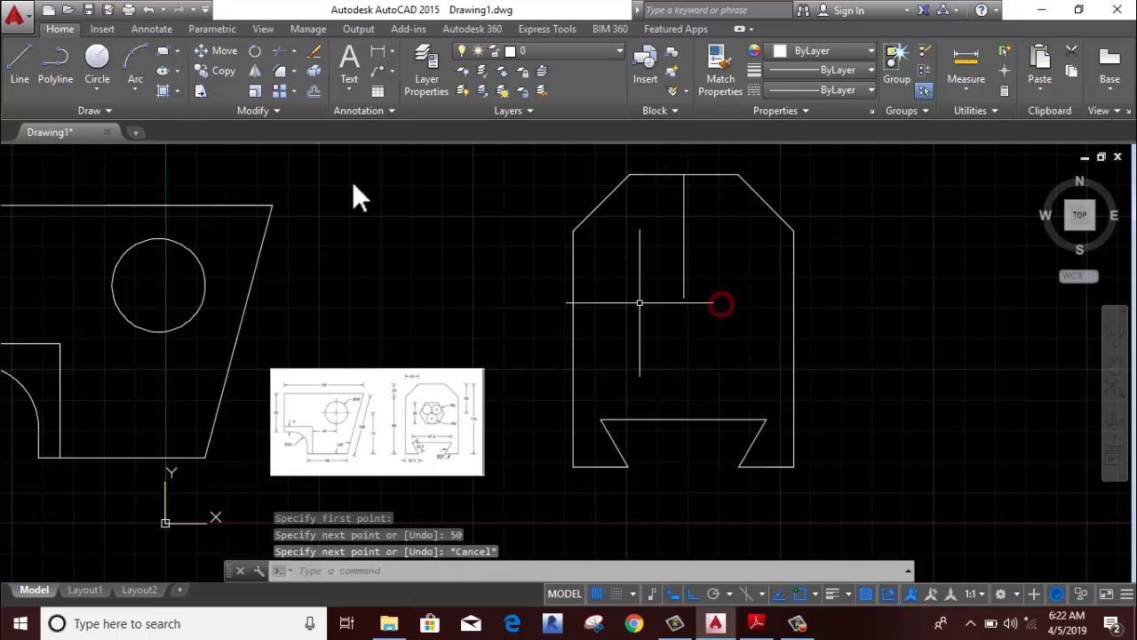
click(177, 50)
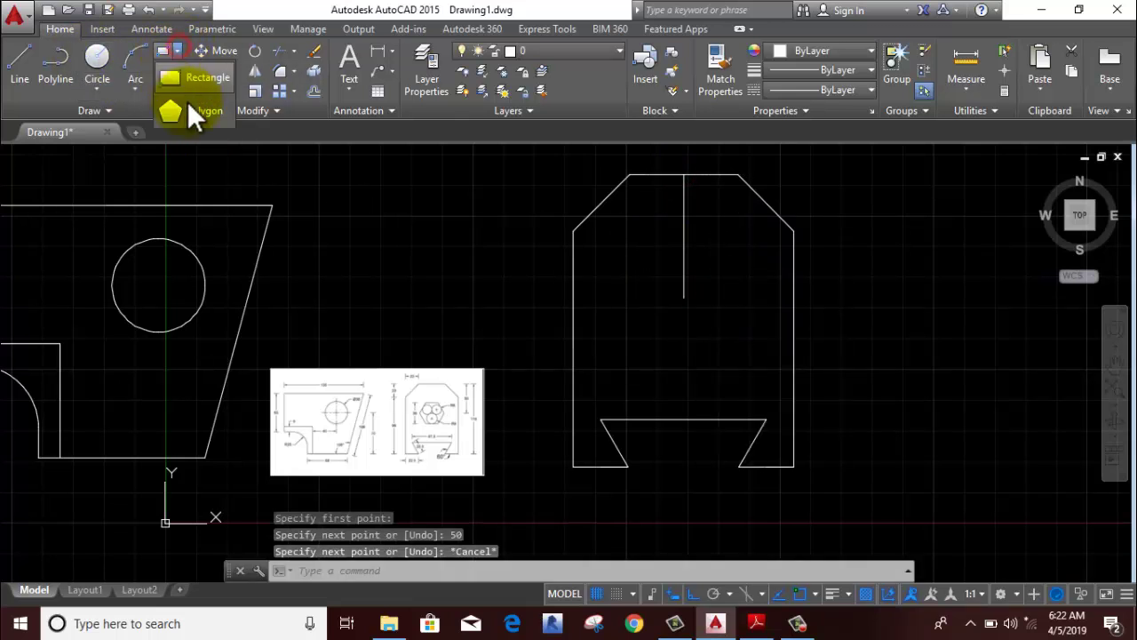
Draw a six-sided polygon circumscribed about radius 18, centred at the 50-unit line's lower end
click(193, 115)
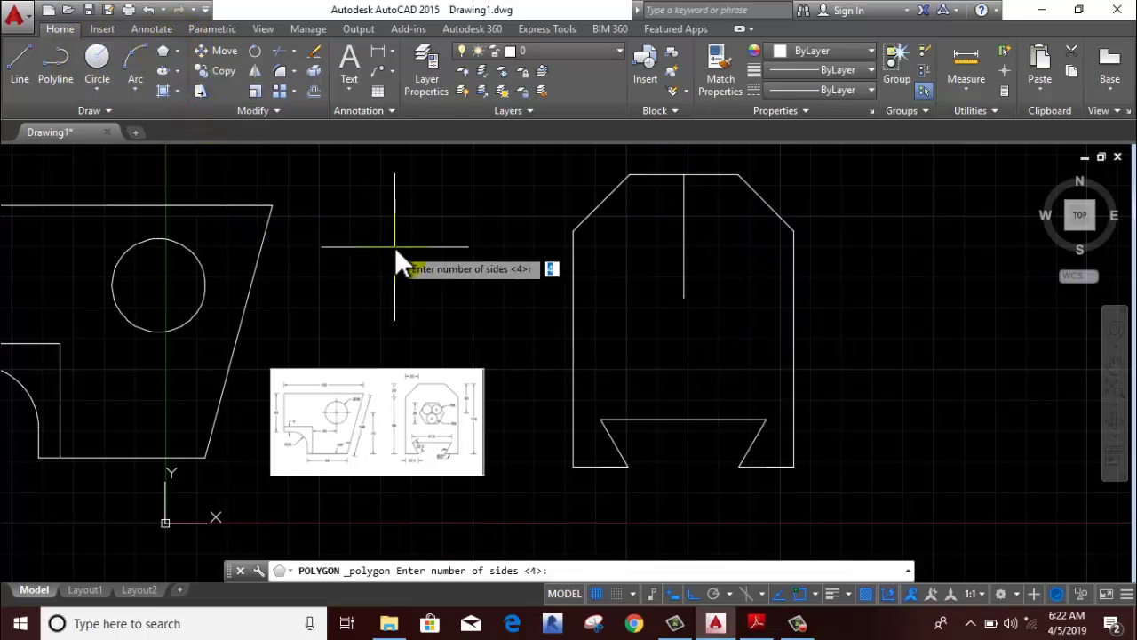
text(6)
key(Return)
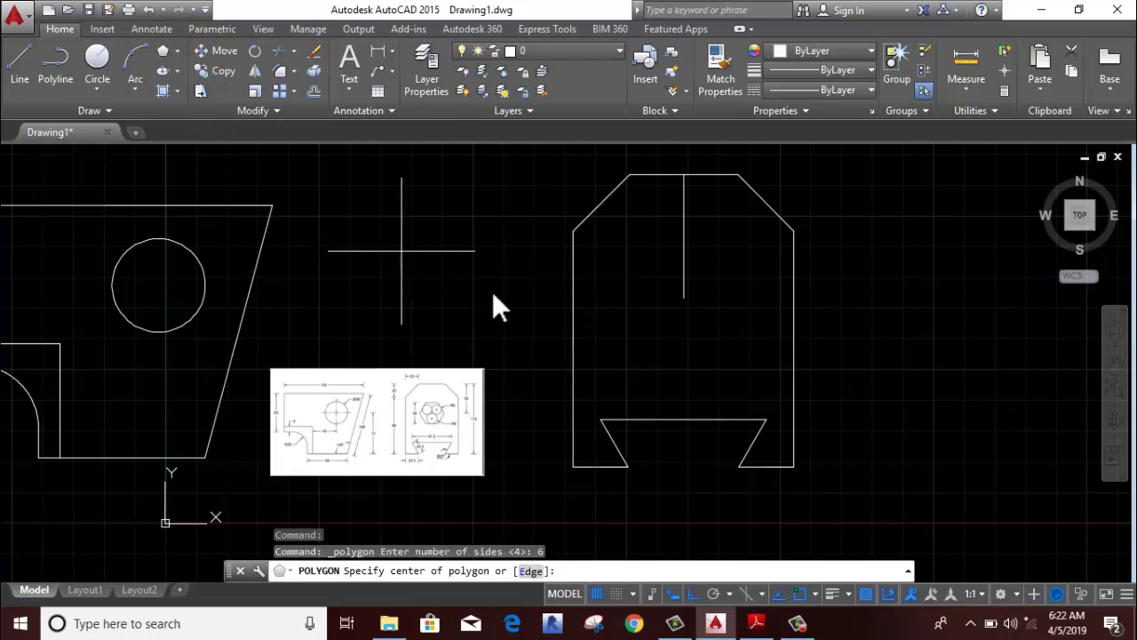
click(684, 295)
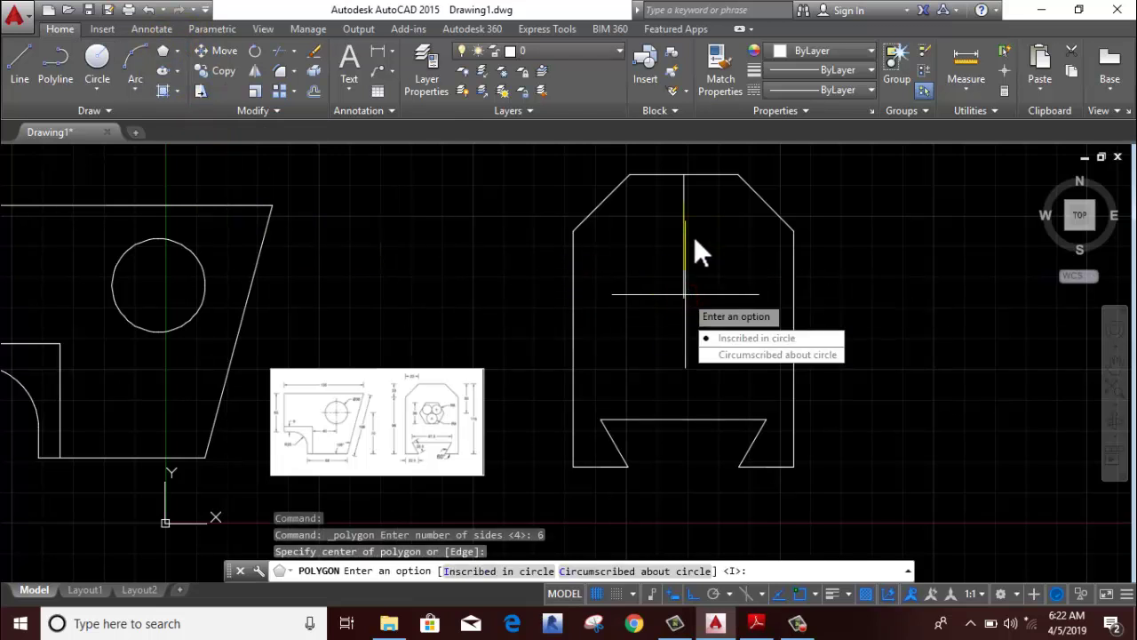
click(722, 353)
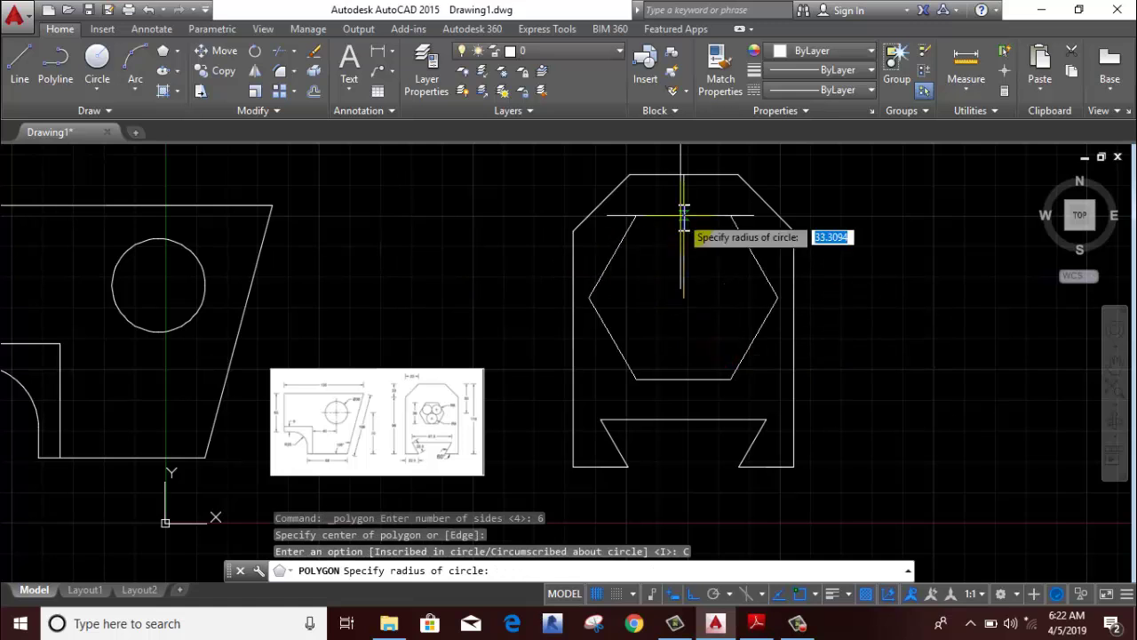
text(18)
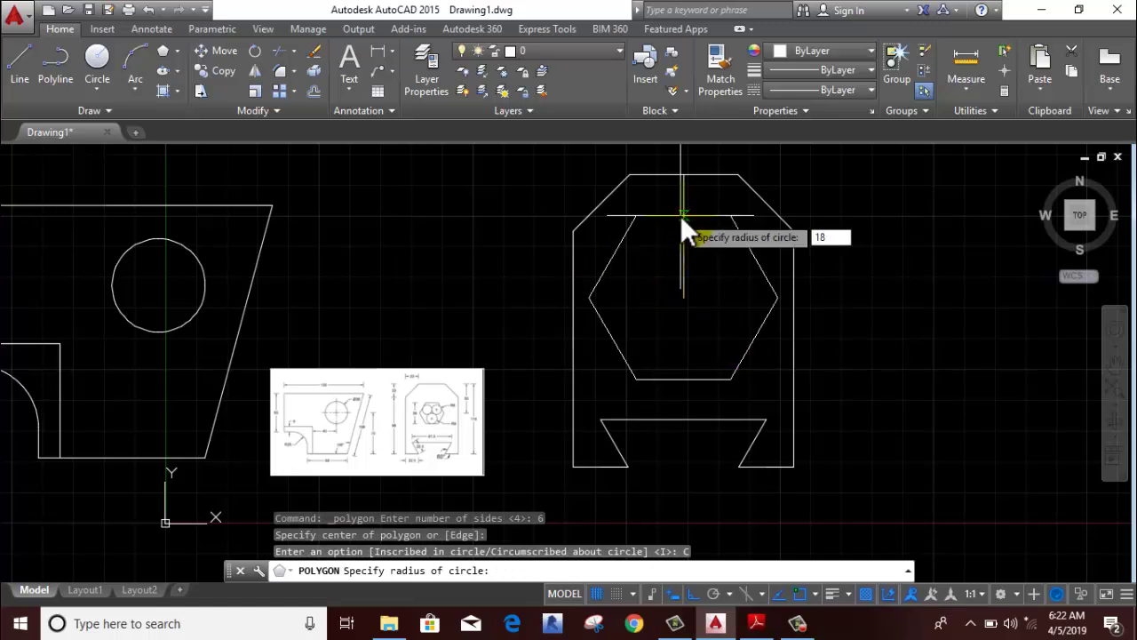
key(Return)
scroll(413, 425, up, 4)
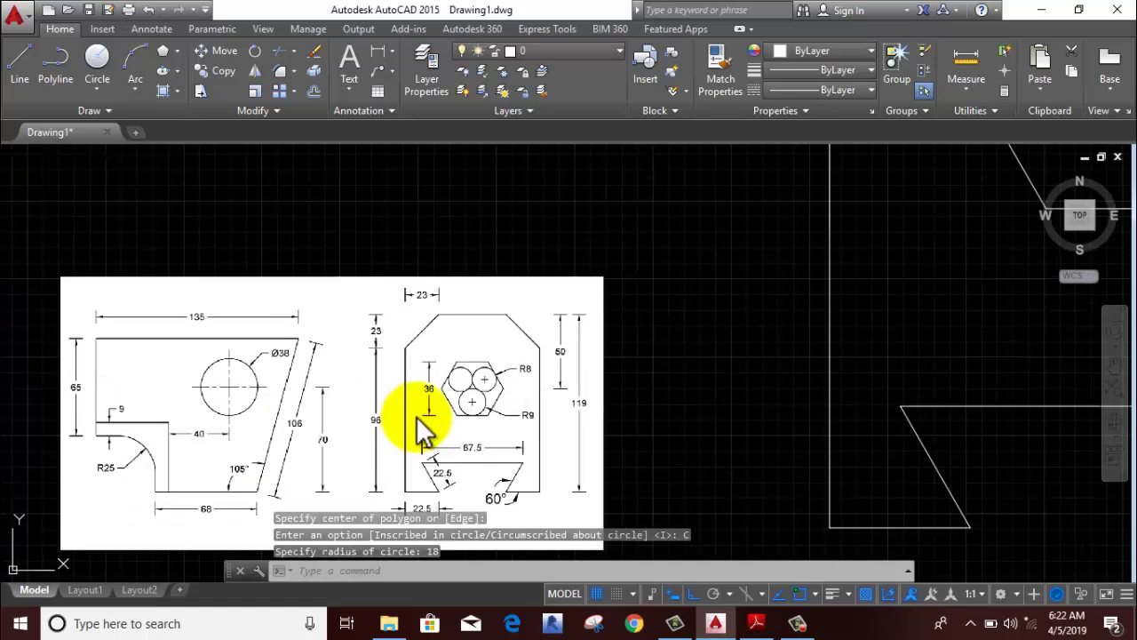
scroll(424, 433, up, 2)
scroll(444, 381, down, 6)
scroll(521, 373, down, 2)
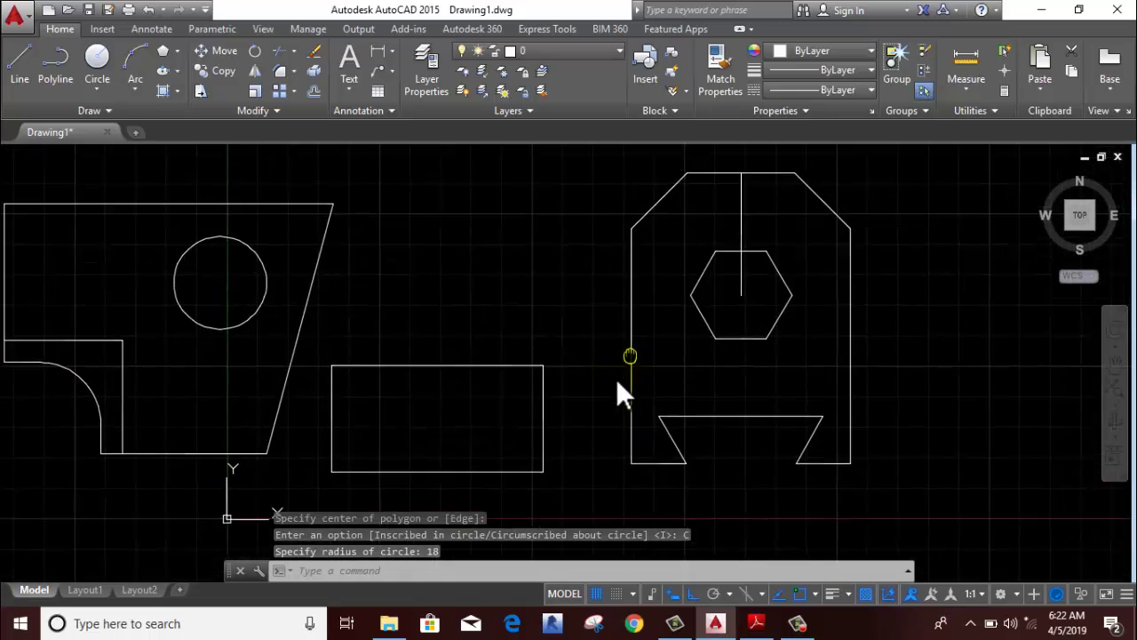
middle_drag(619, 384, 578, 432)
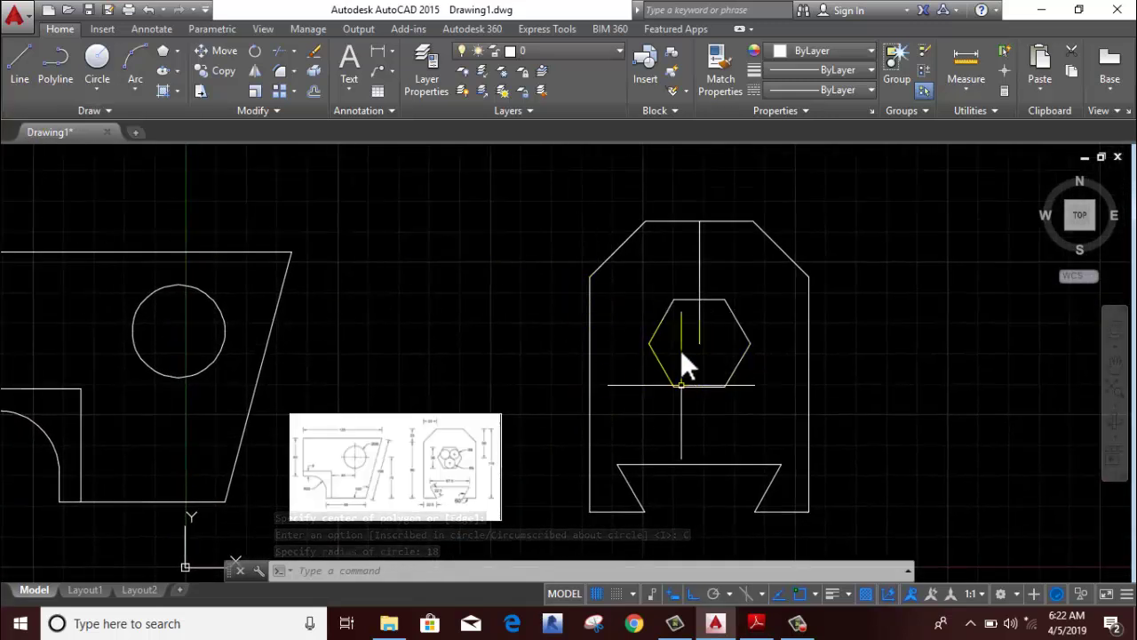
scroll(457, 483, up, 5)
scroll(449, 480, up, 2)
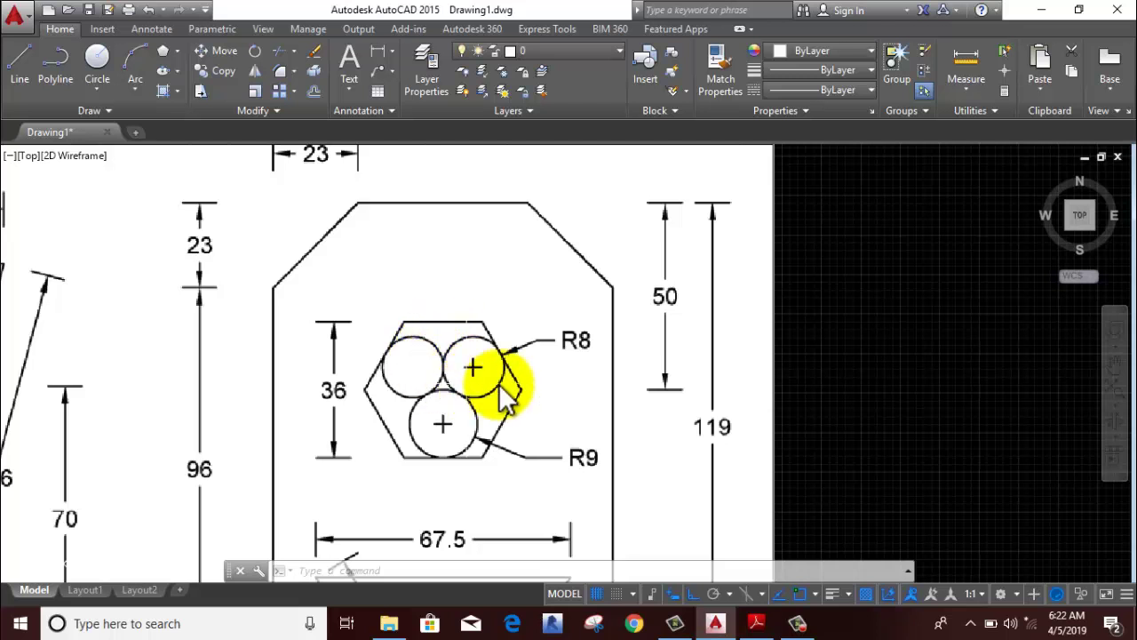
Erase the stray vertical line inside the hexagon
scroll(368, 382, down, 8)
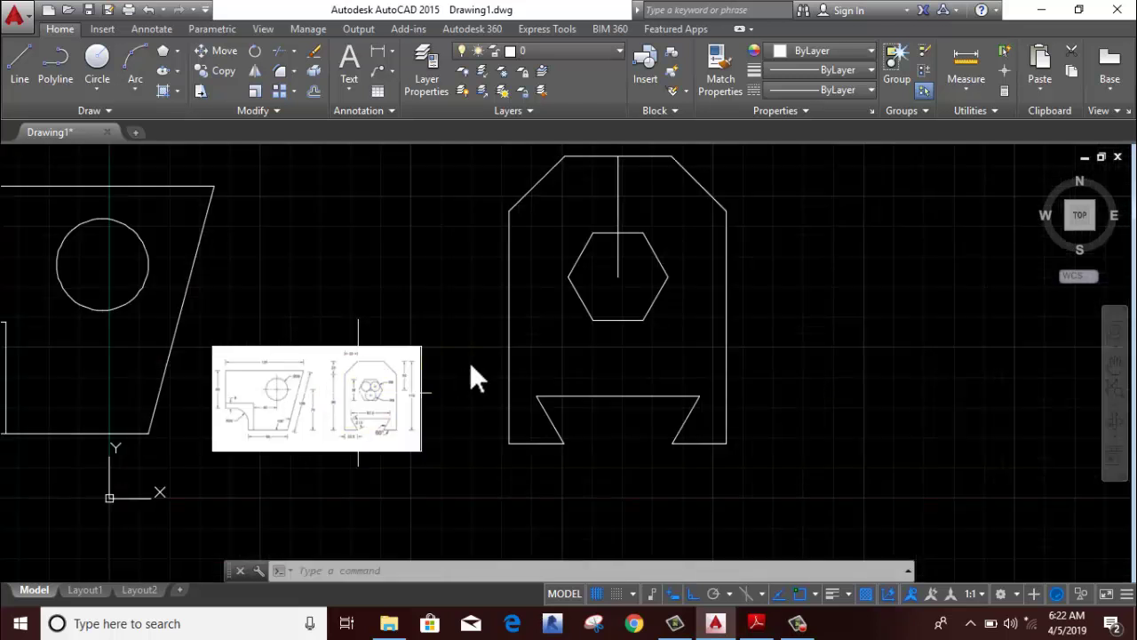
middle_drag(523, 345, 427, 401)
click(555, 253)
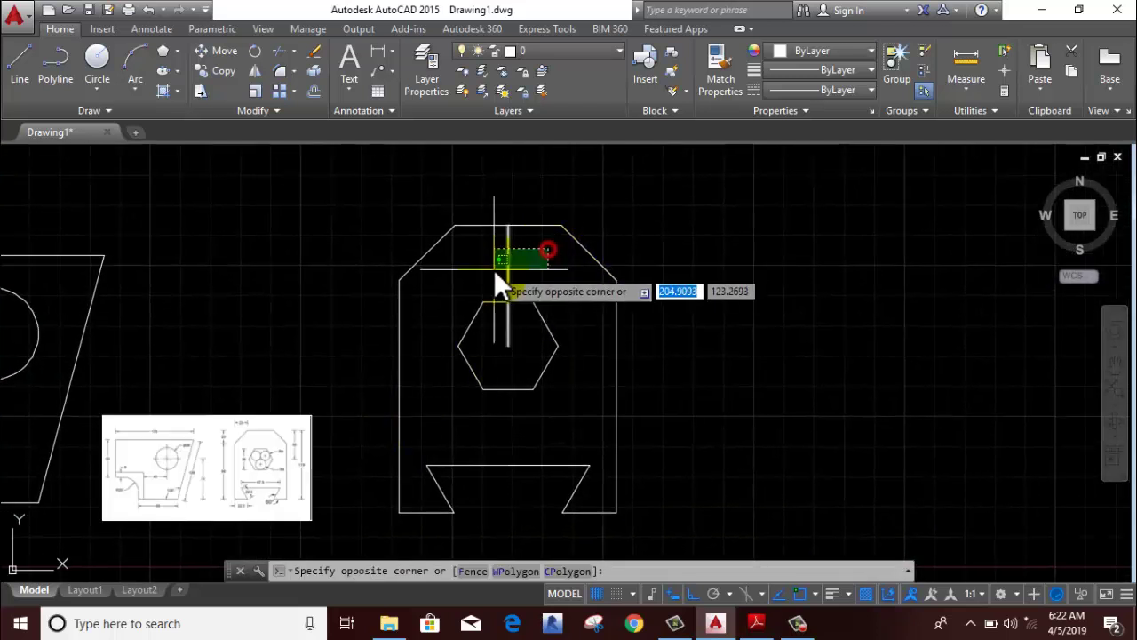
click(487, 267)
right_click(485, 265)
click(523, 303)
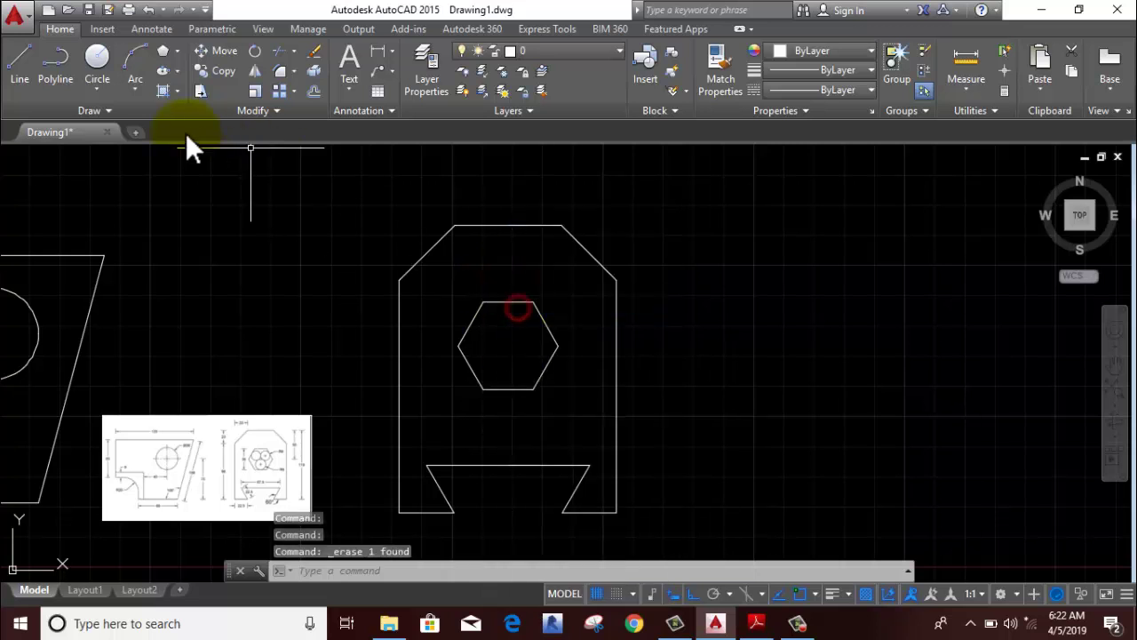
Draw a 2-point circle of diameter 18 from the hexagon's bottom edge
click(93, 84)
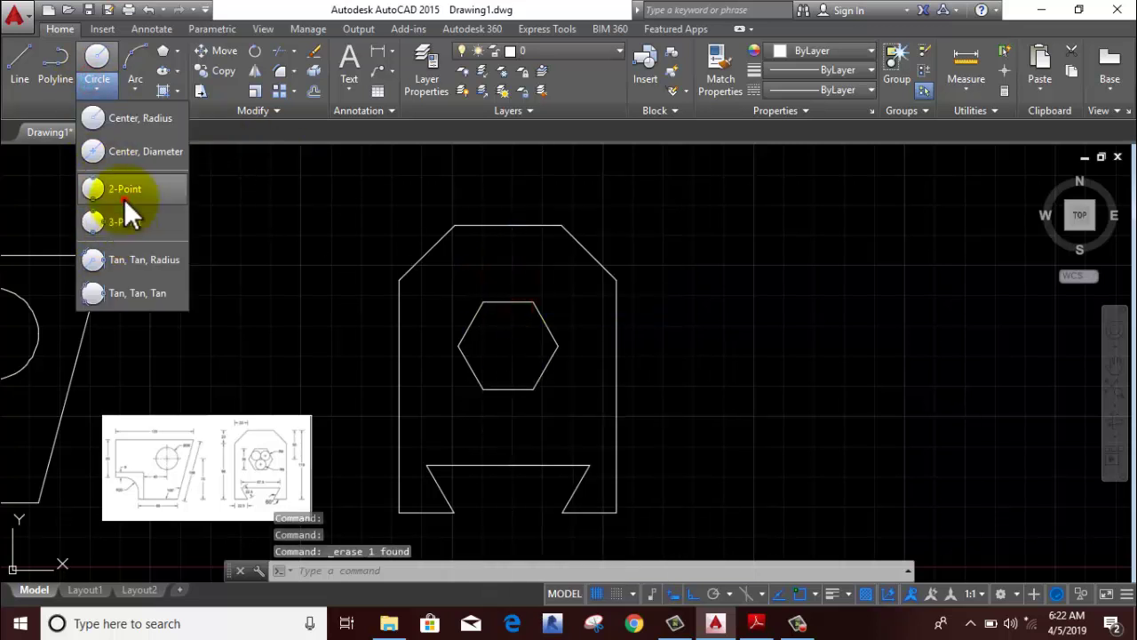
click(123, 191)
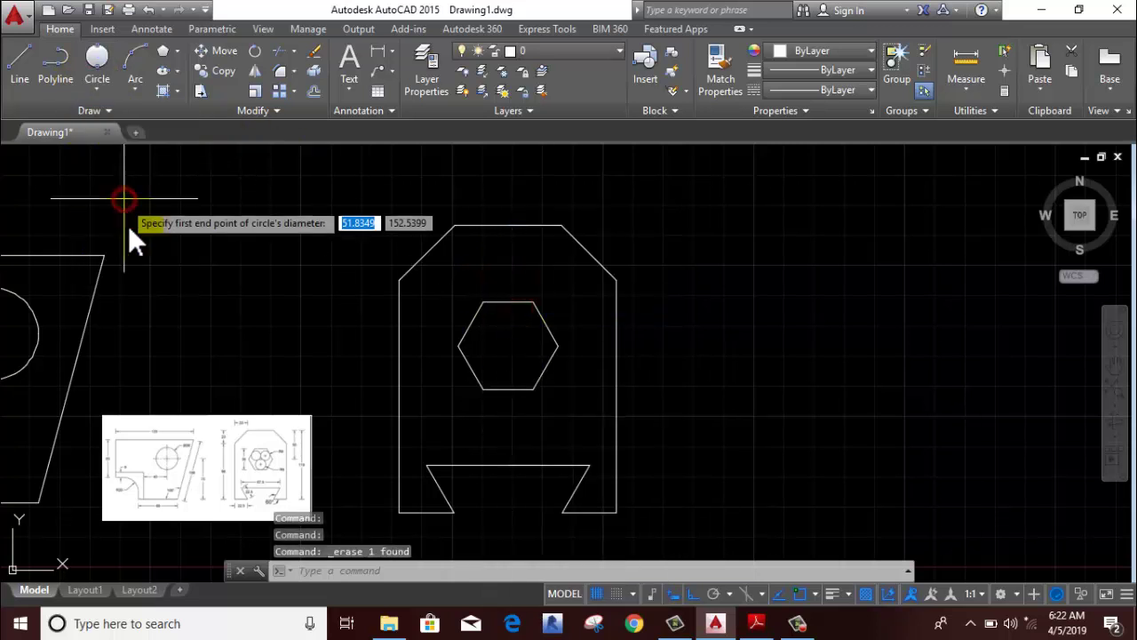
click(509, 389)
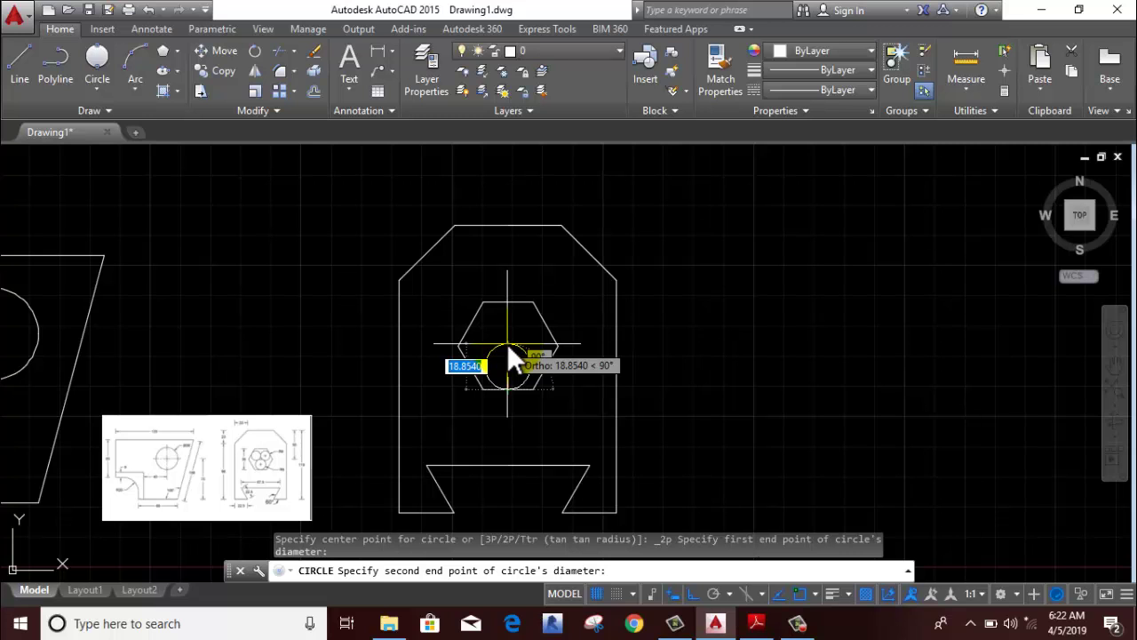
text(18)
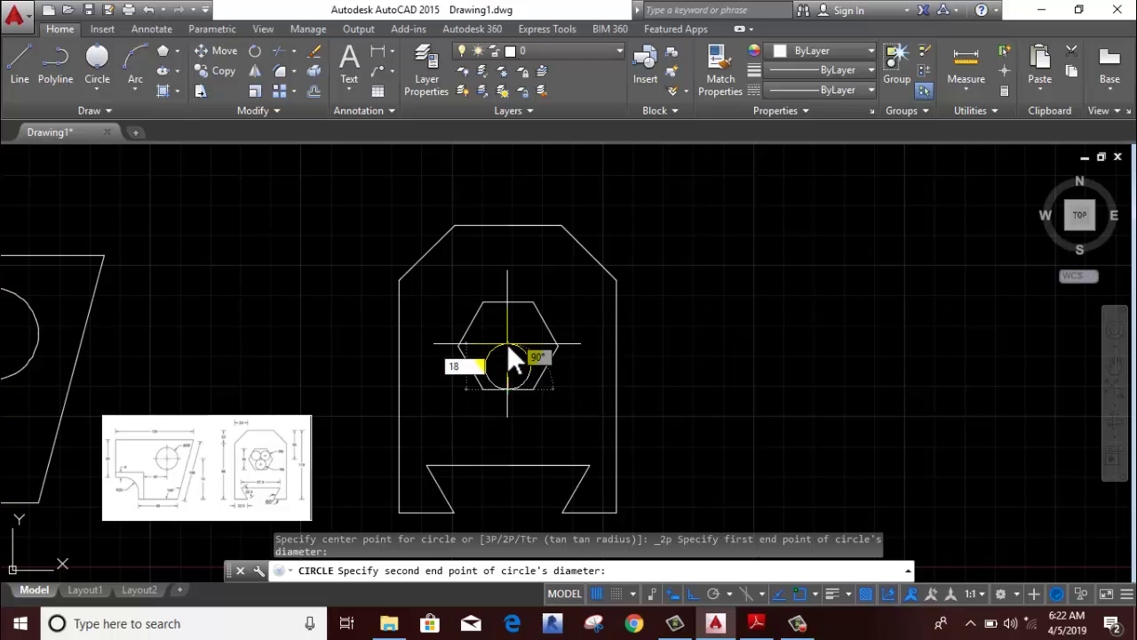
key(Return)
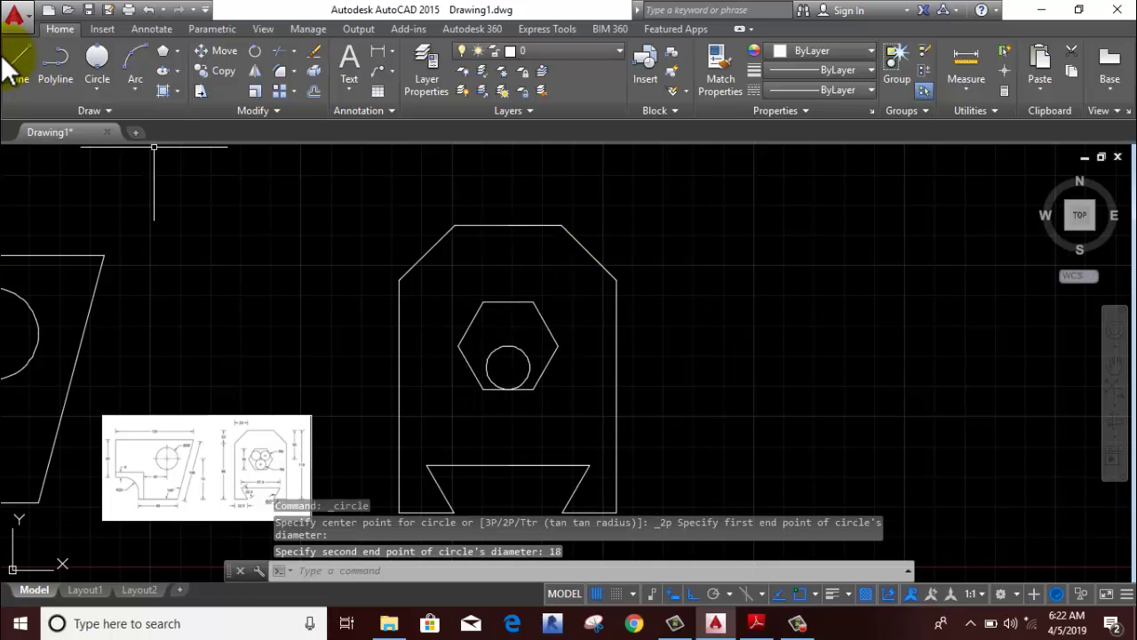
Add a radius 8 circle tangent to the lower circle and the hexagon's upper-right edge
click(97, 89)
click(133, 266)
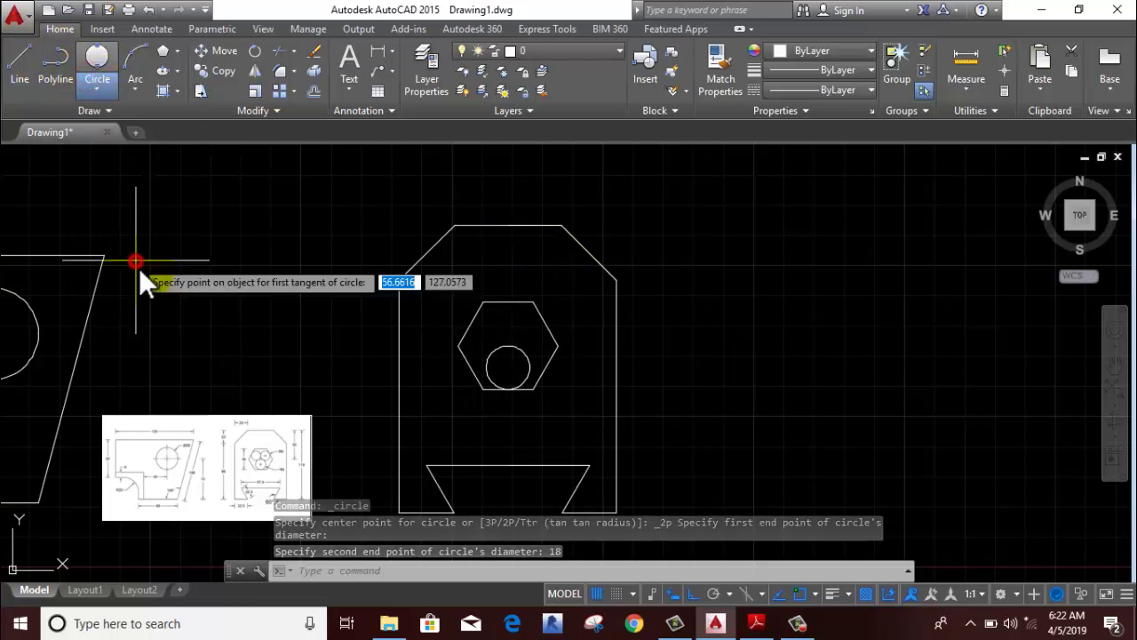
click(521, 351)
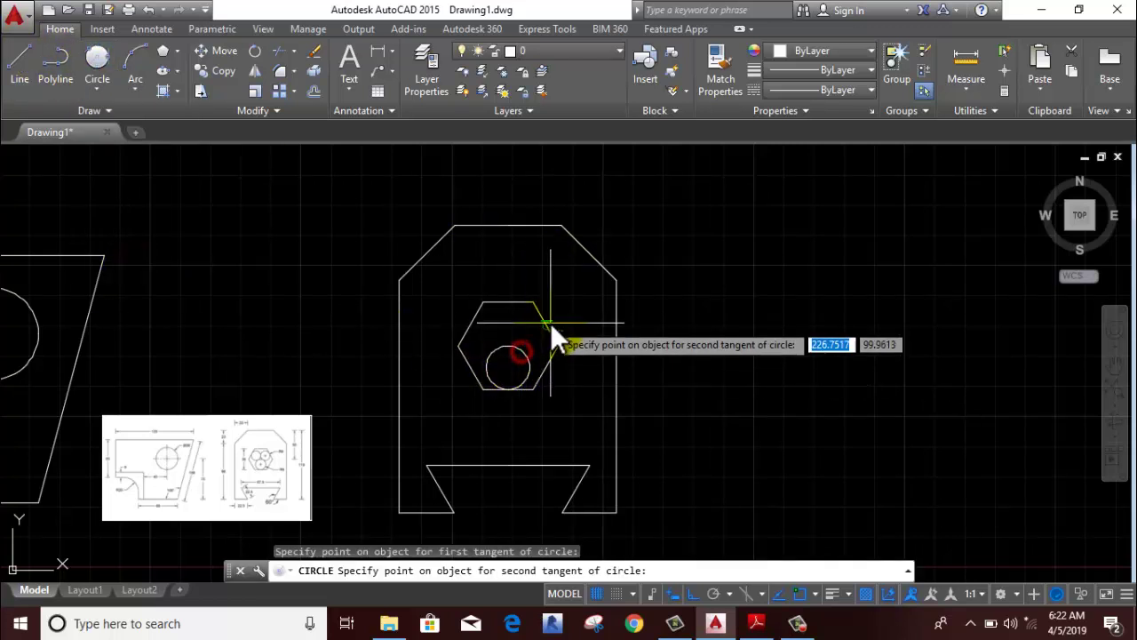
click(544, 321)
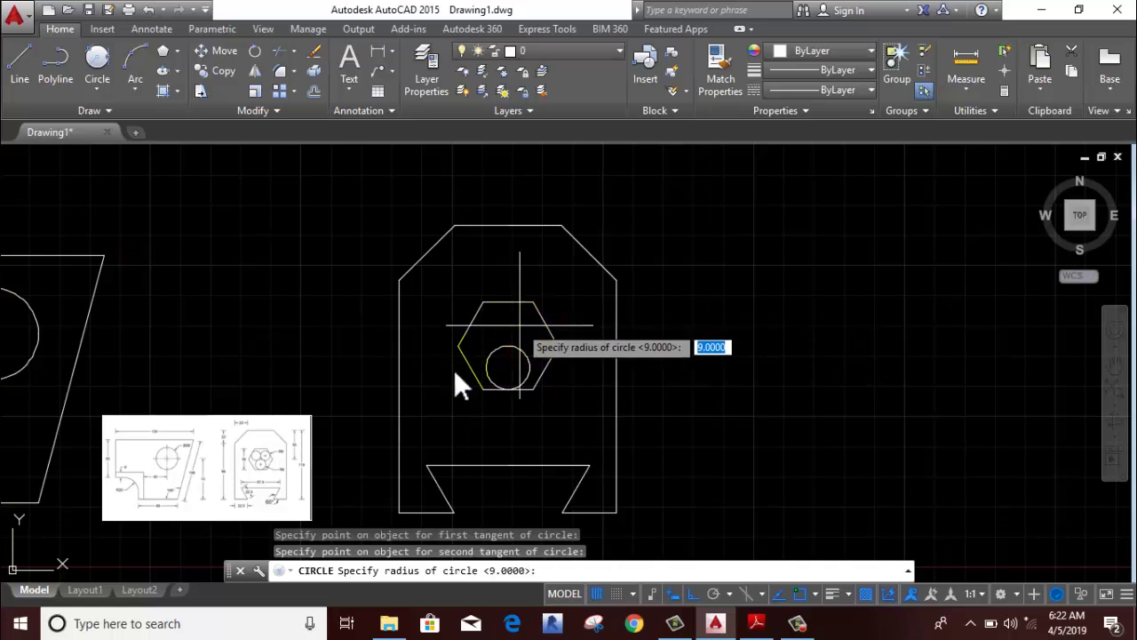
scroll(89, 470, up, 3)
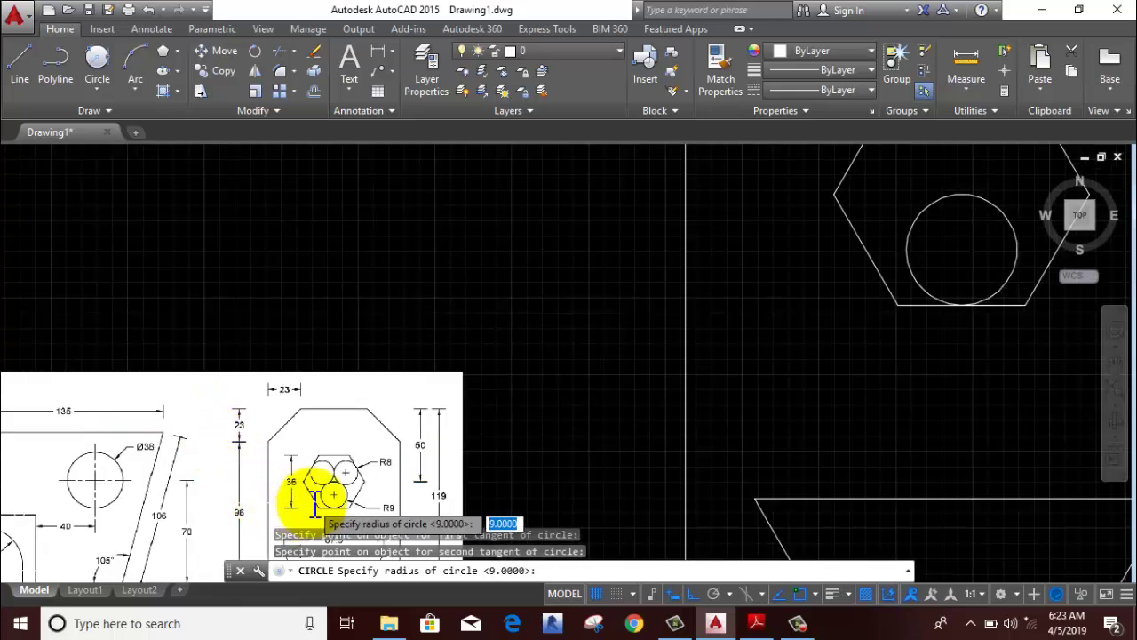
scroll(320, 482, down, 3)
text(8)
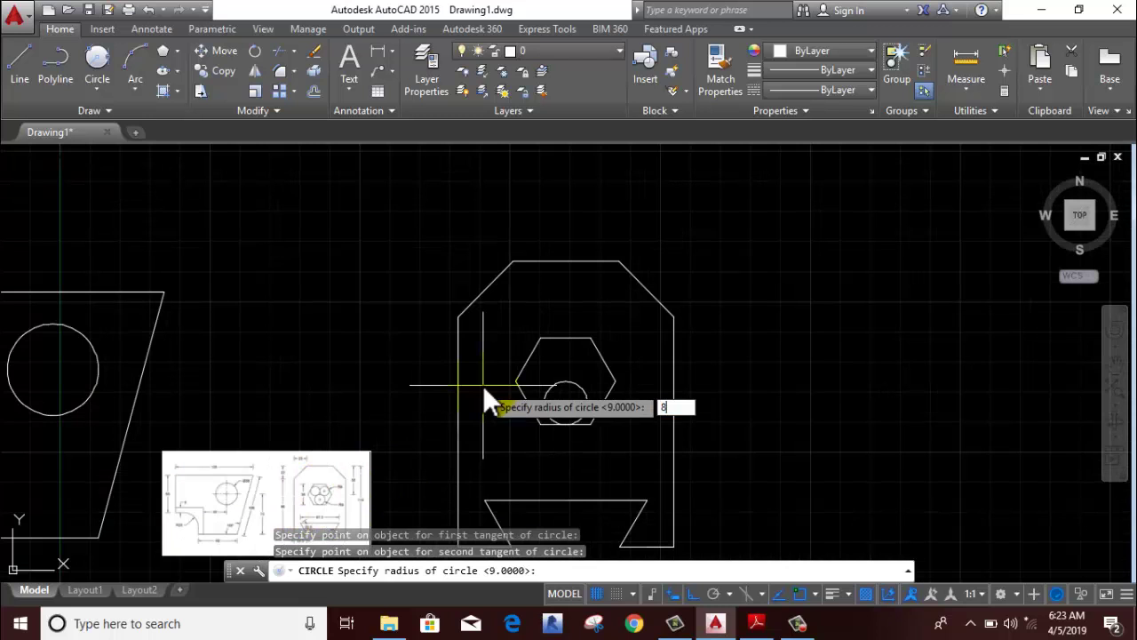
key(Return)
scroll(549, 318, up, 2)
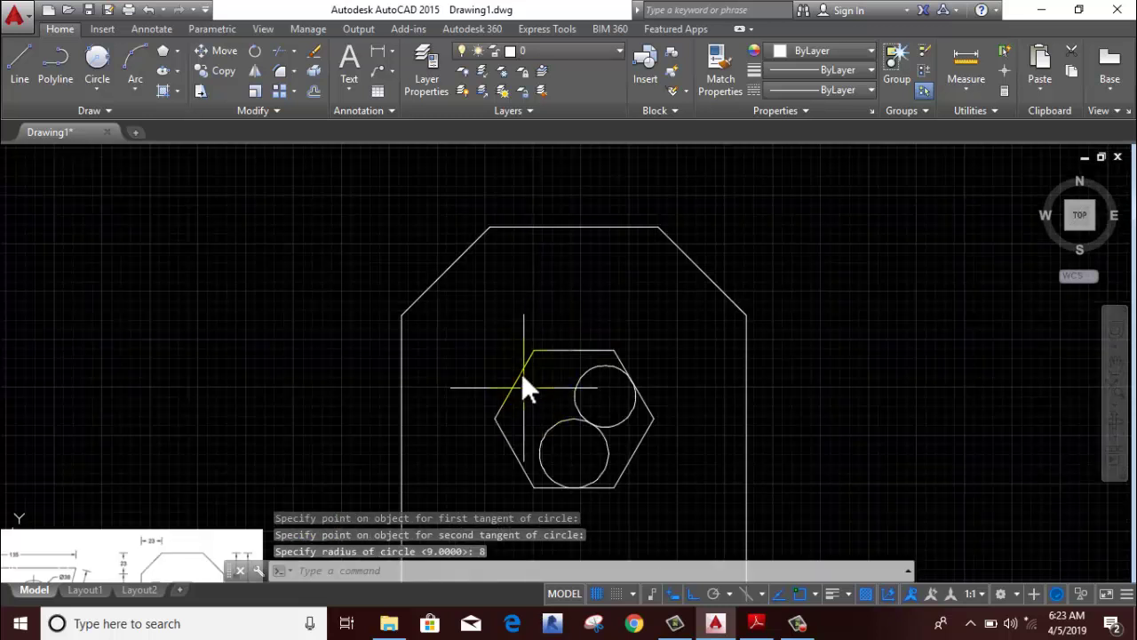
Try a second tangent circle for the upper left, then delete it as misplaced
click(99, 56)
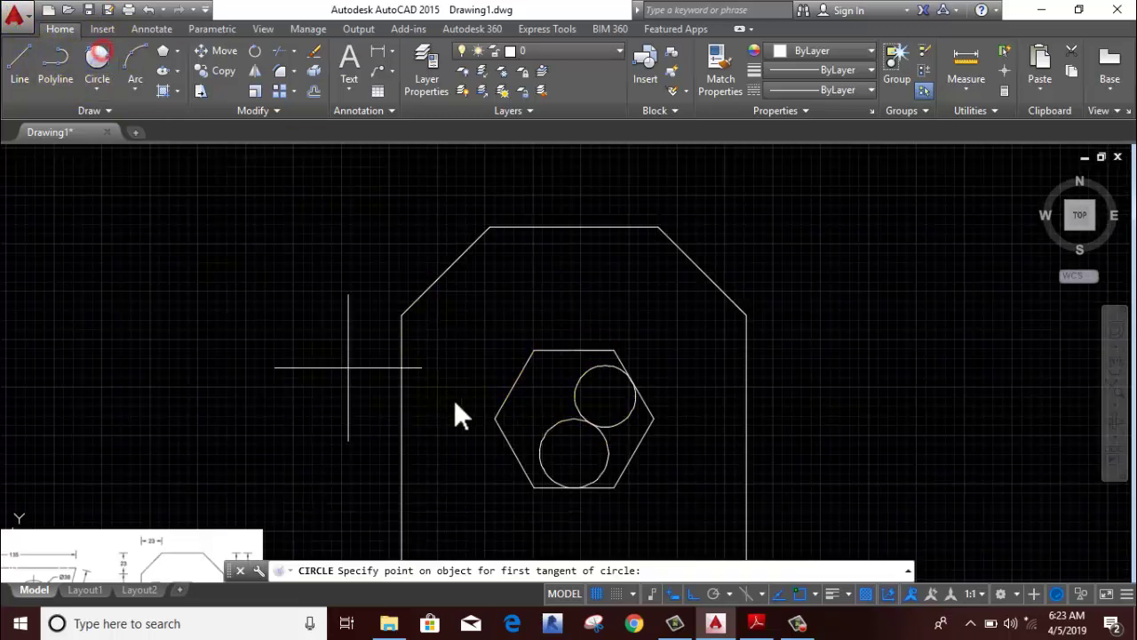
click(551, 430)
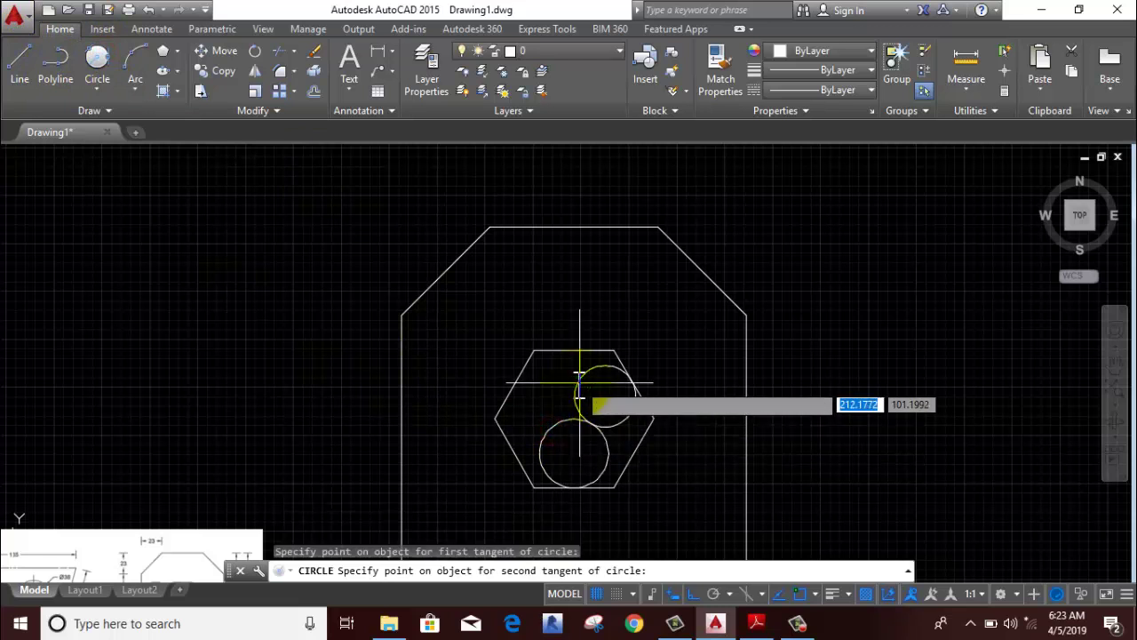
click(577, 398)
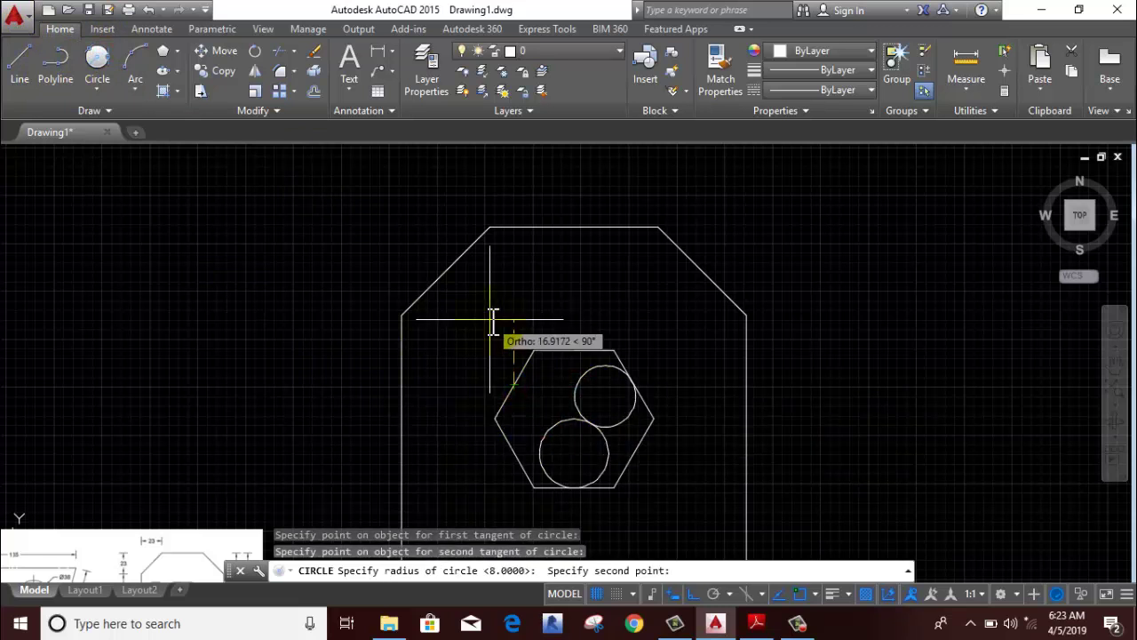
click(504, 350)
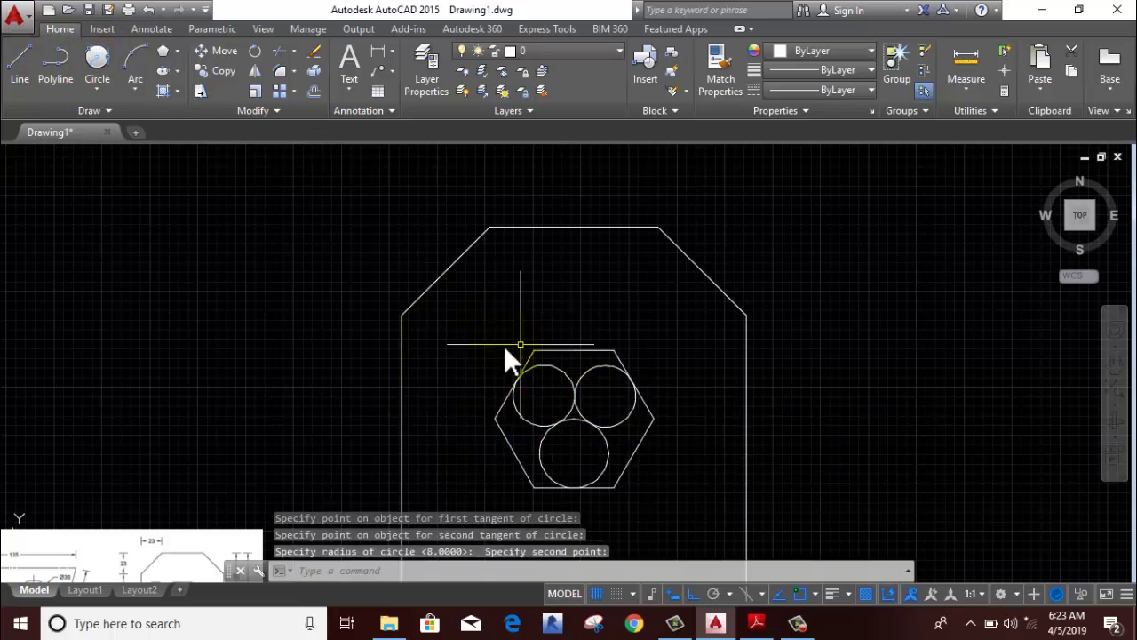
click(559, 368)
right_click(566, 297)
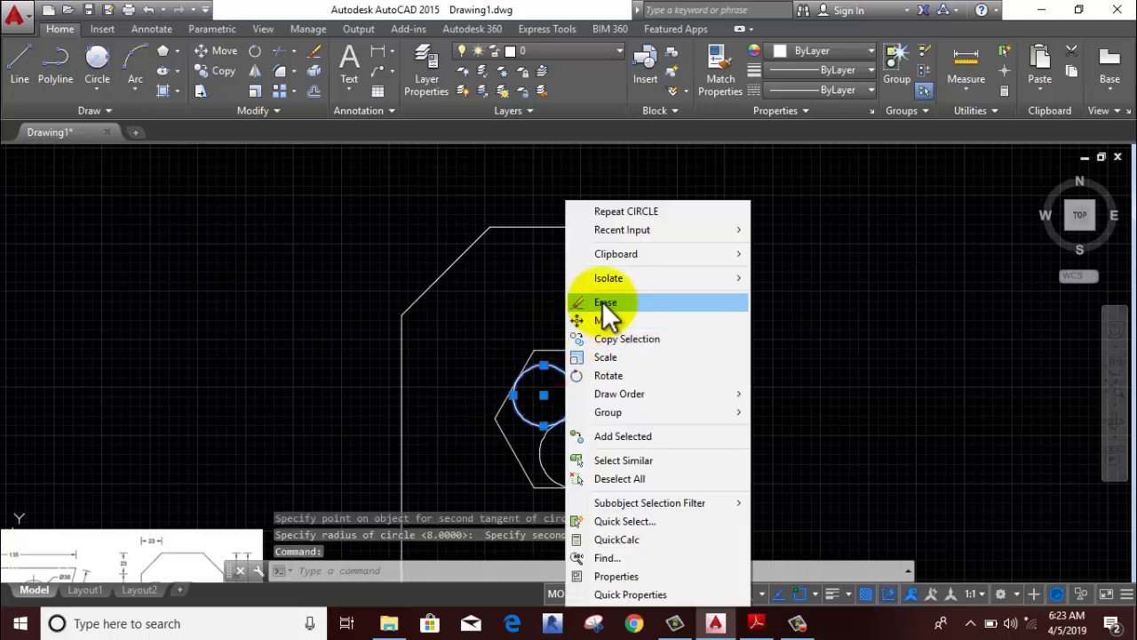
click(604, 302)
Redraw the upper-left circle Tan,Tan,Tan to both circles and the hexagon's top edge
click(81, 89)
click(118, 289)
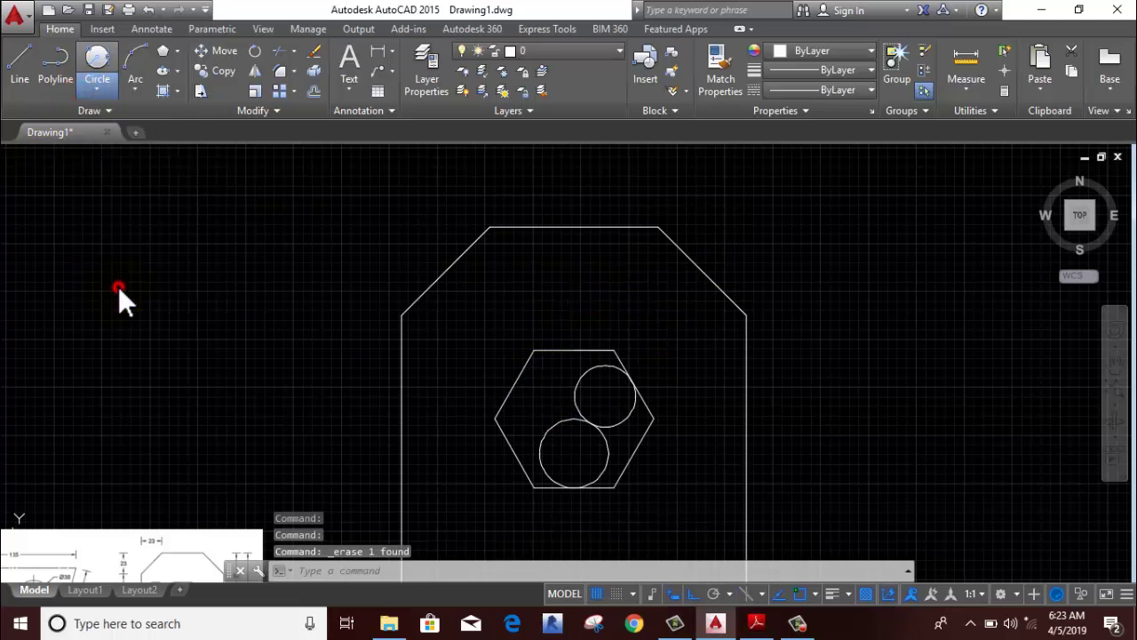
click(558, 425)
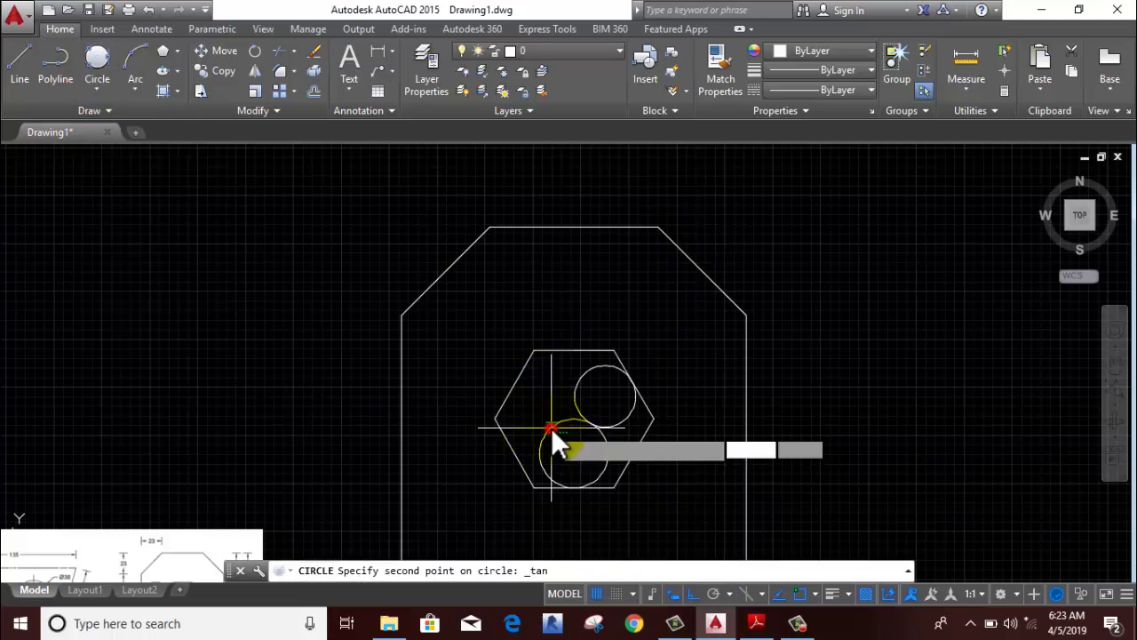
click(580, 379)
click(515, 372)
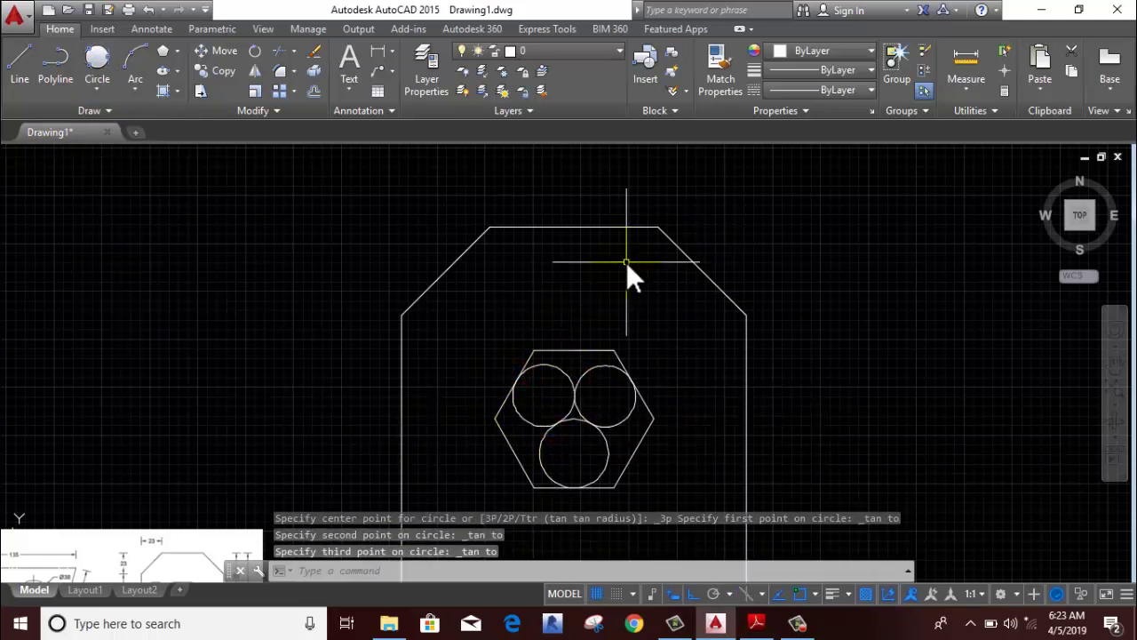
scroll(665, 414, down, 3)
middle_drag(666, 396, 508, 368)
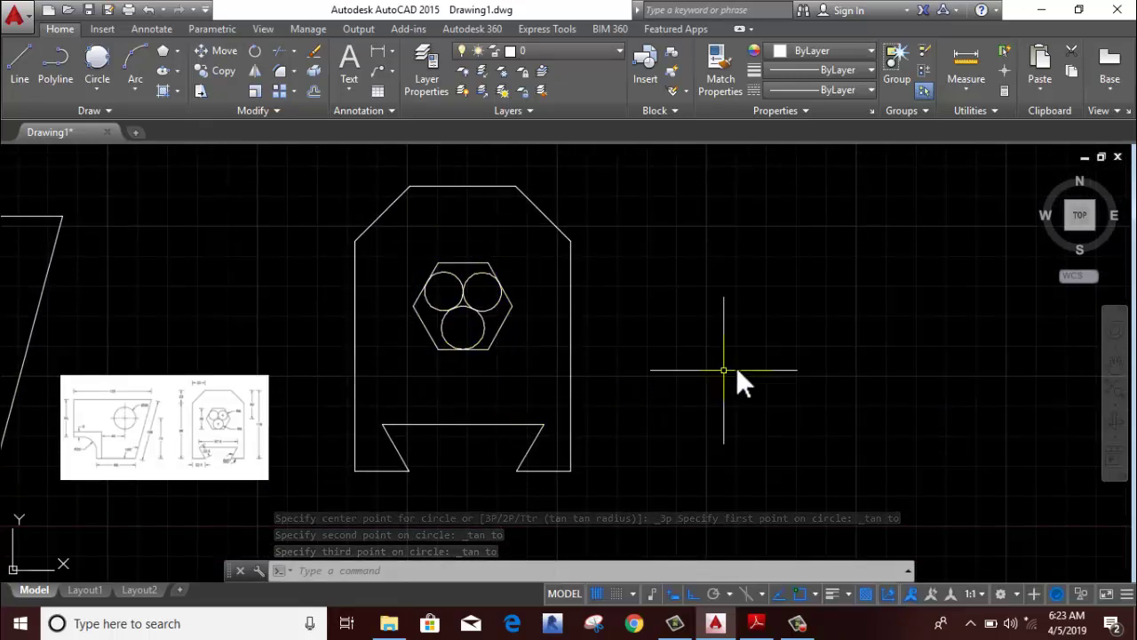
middle_drag(516, 368, 516, 399)
middle_drag(580, 486, 580, 442)
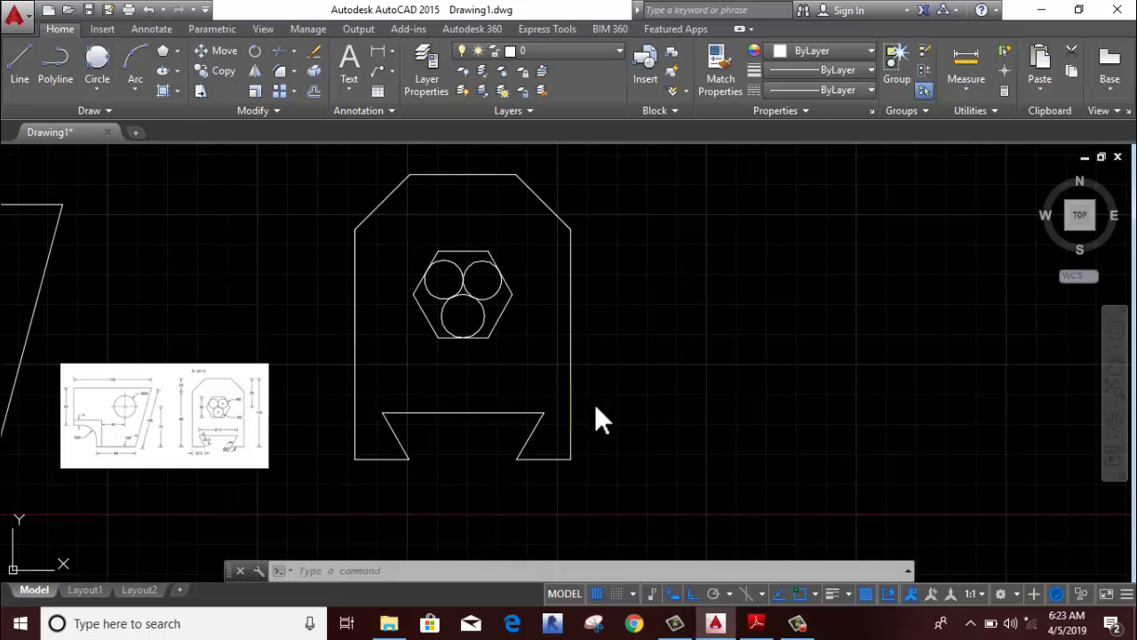
key(Escape)
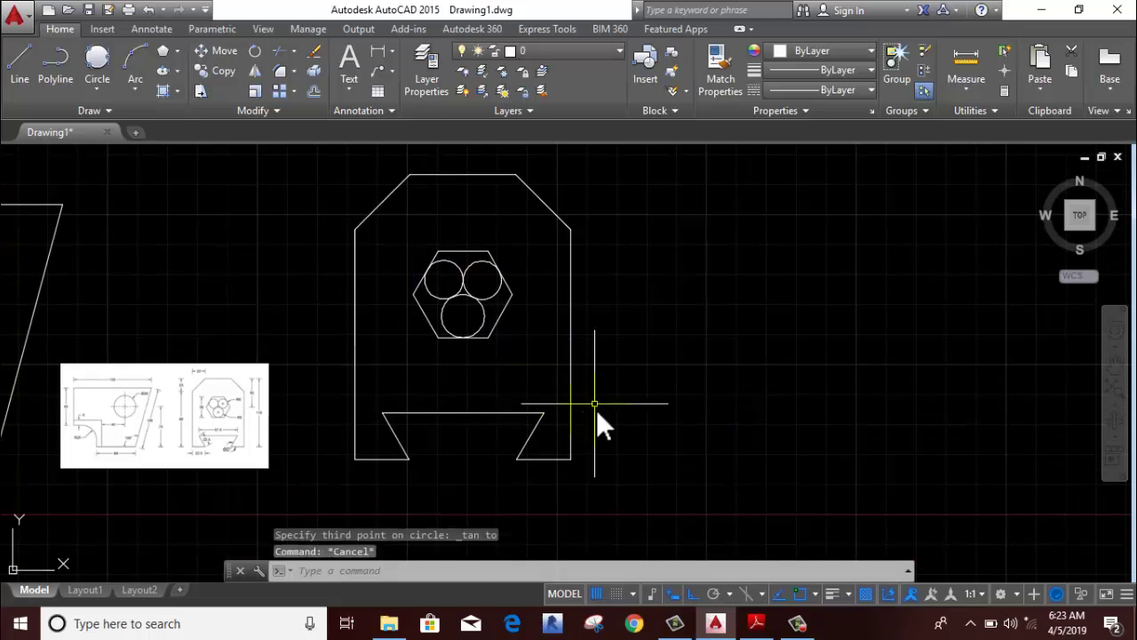
scroll(600, 409, down, 2)
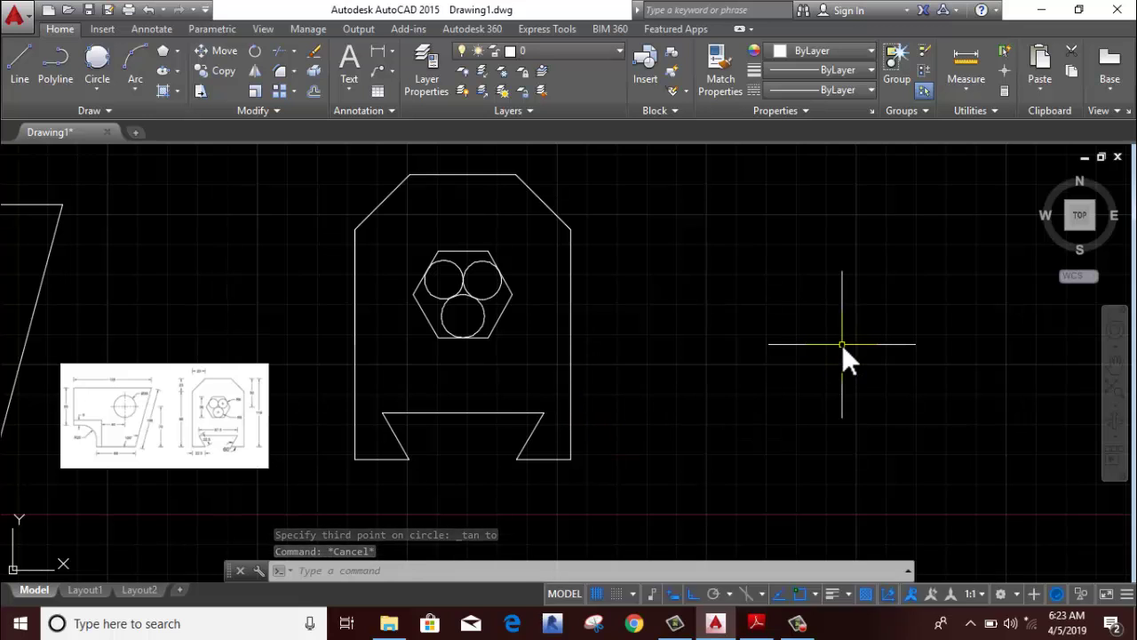
Attach raster image 22 via XREF right of the side view at scale 1
text(XREF)
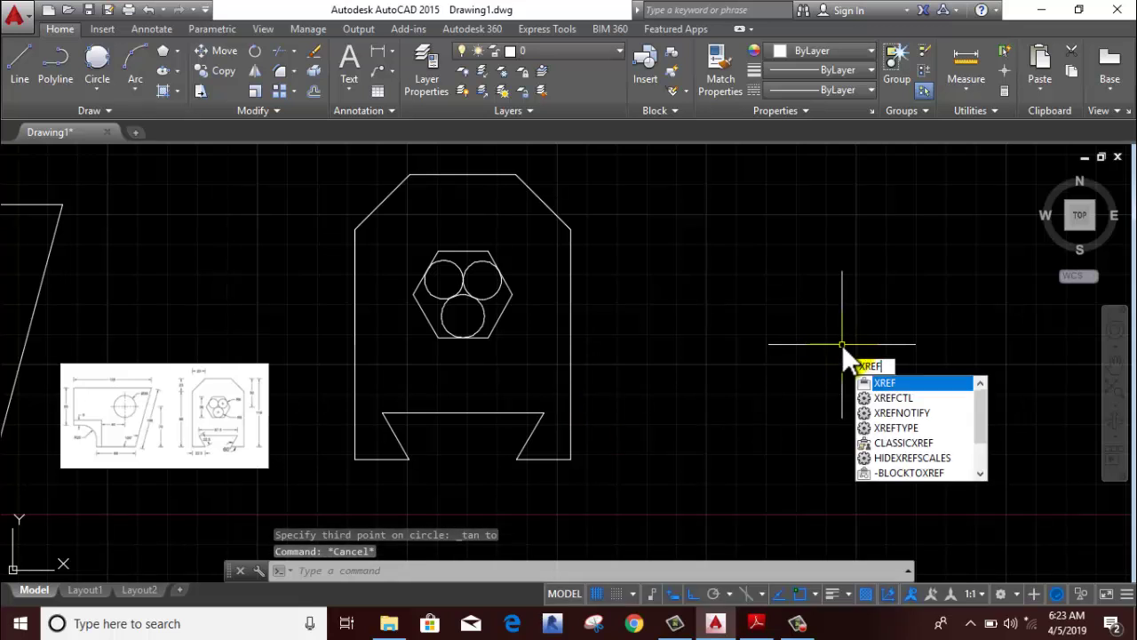
key(Return)
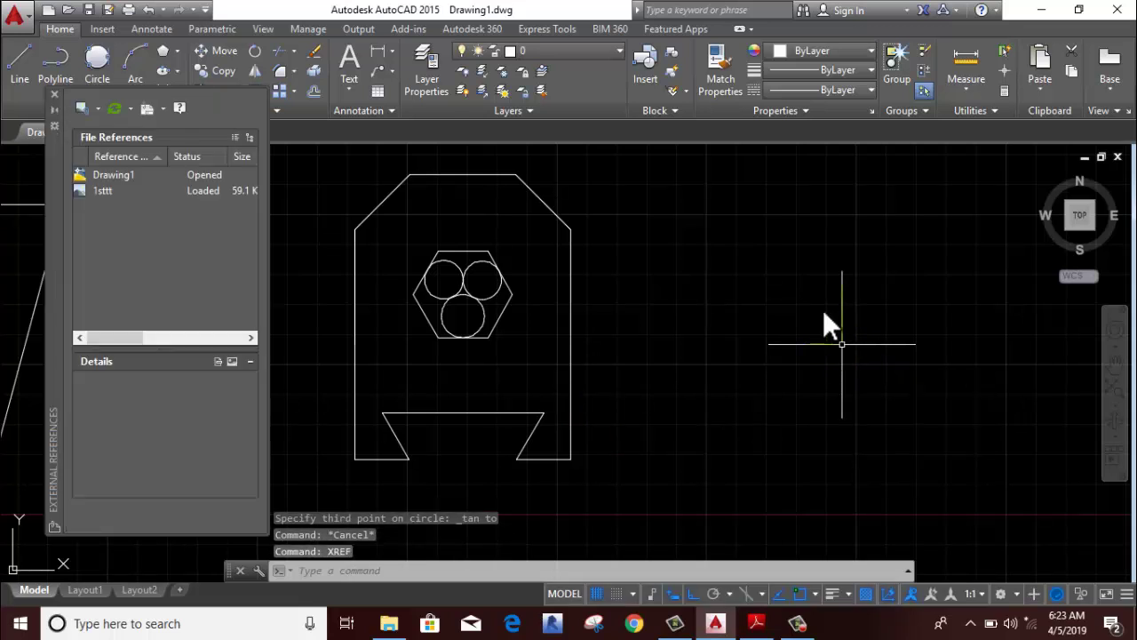
click(99, 110)
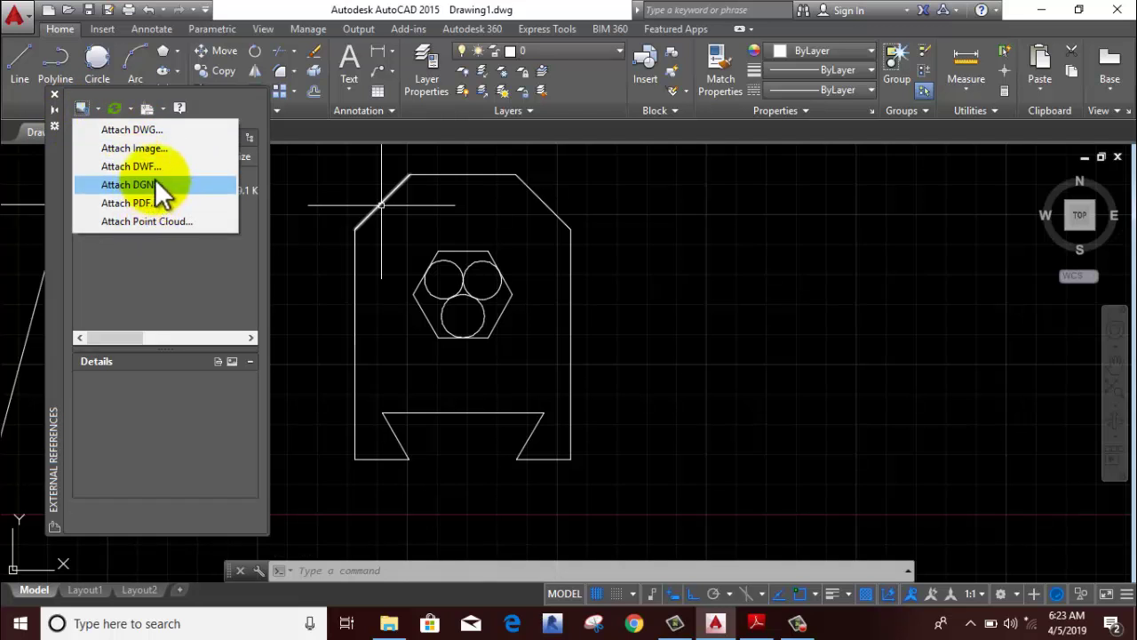
click(144, 149)
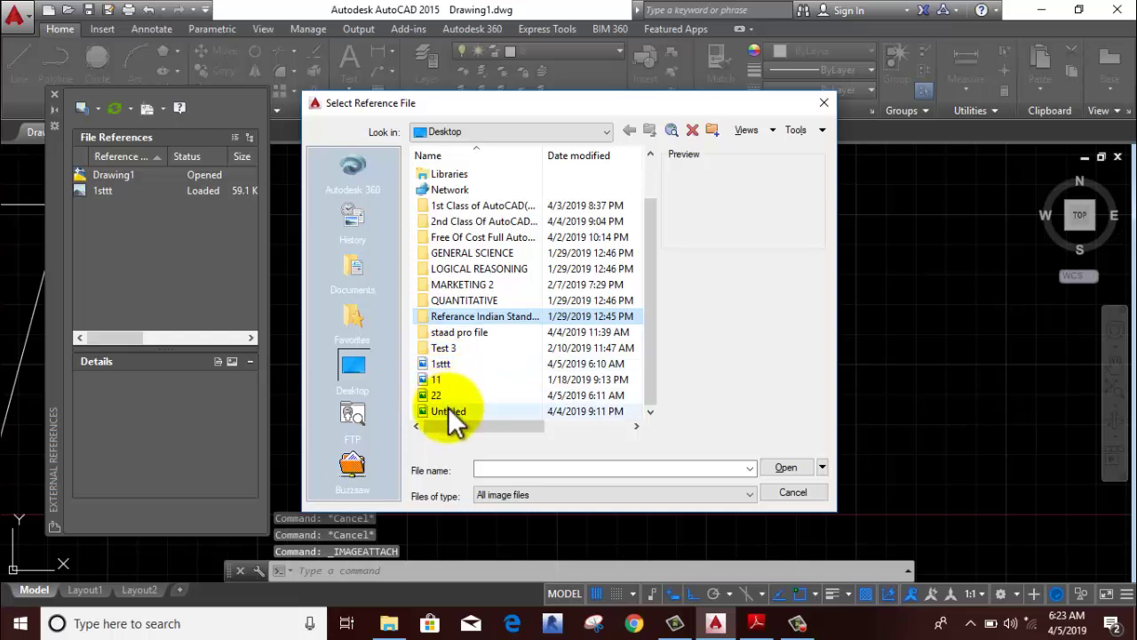
click(455, 395)
click(797, 467)
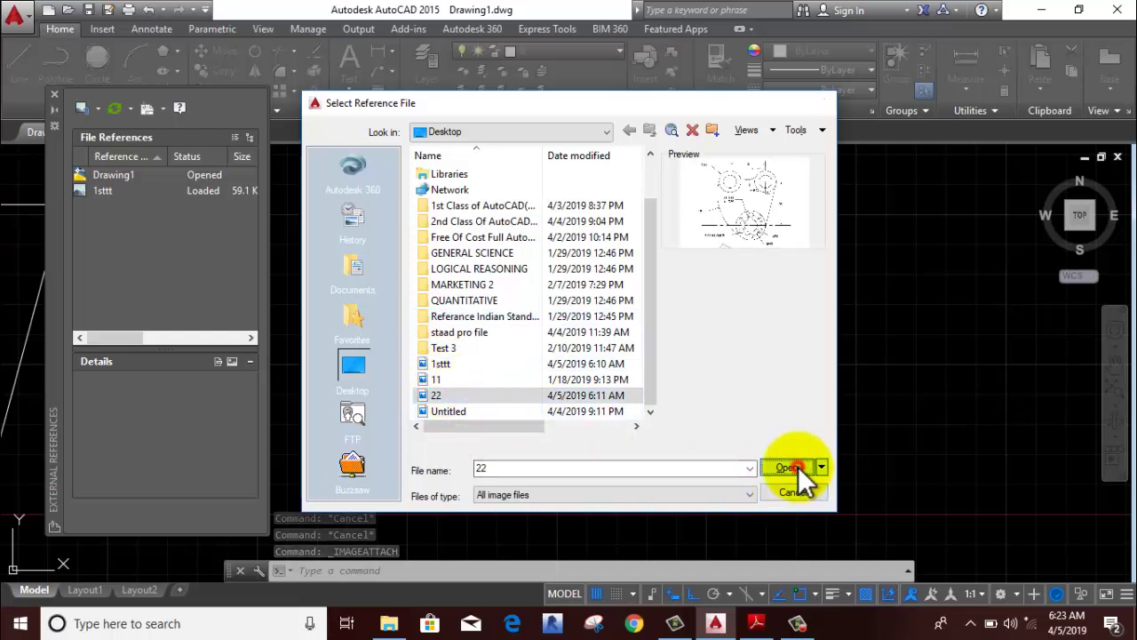
click(590, 431)
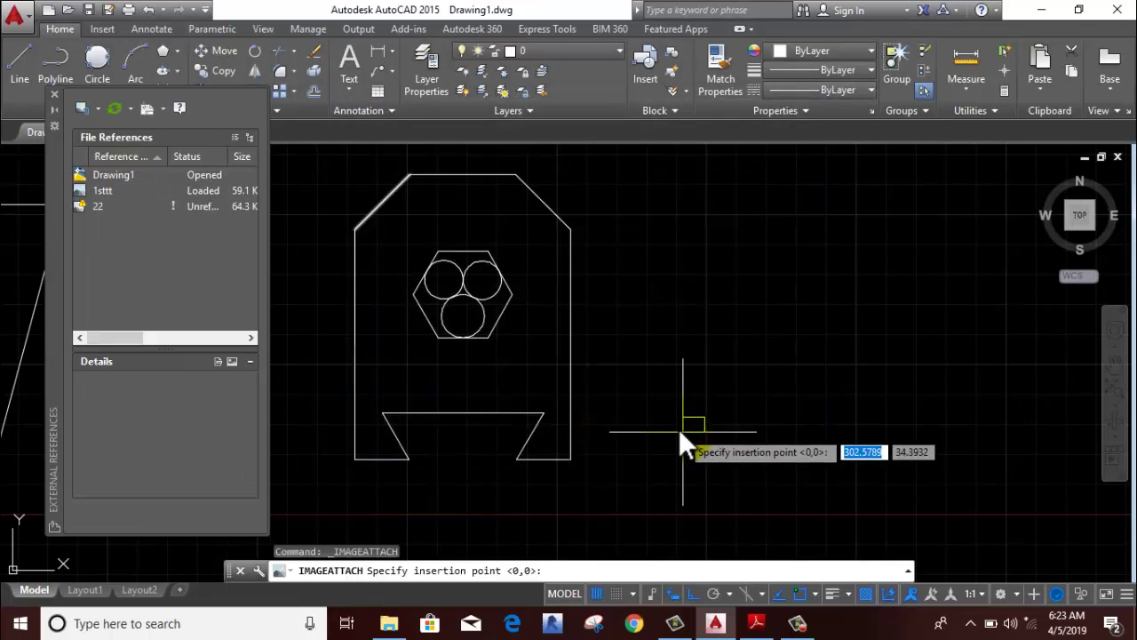
click(674, 439)
click(724, 352)
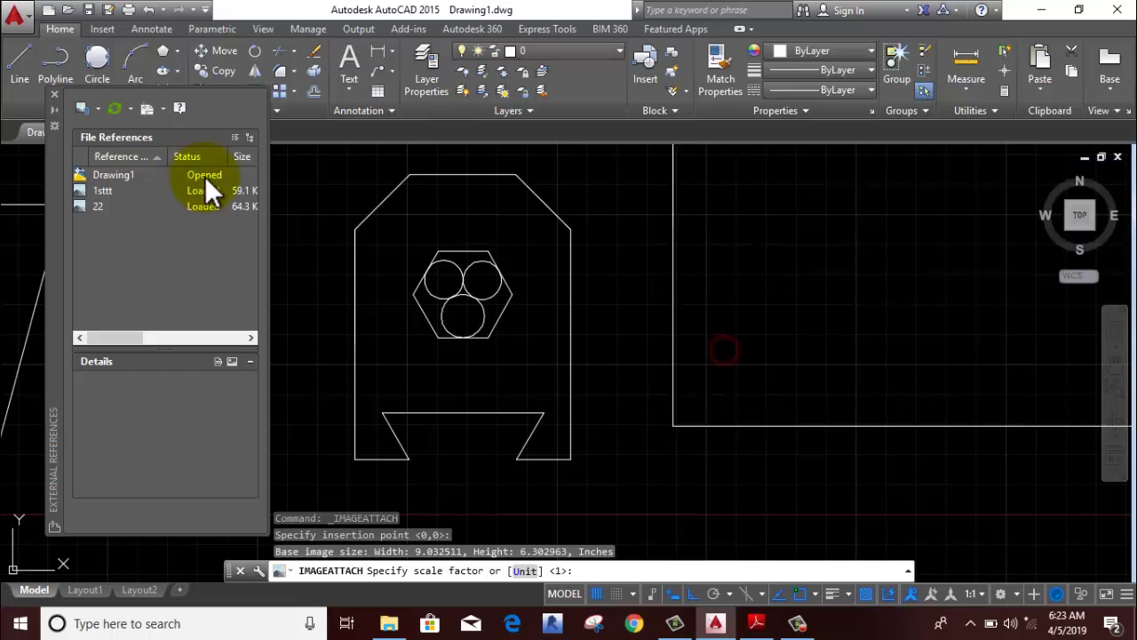
Close the External References palette, regenerate with RE, and pan to image 22
click(52, 91)
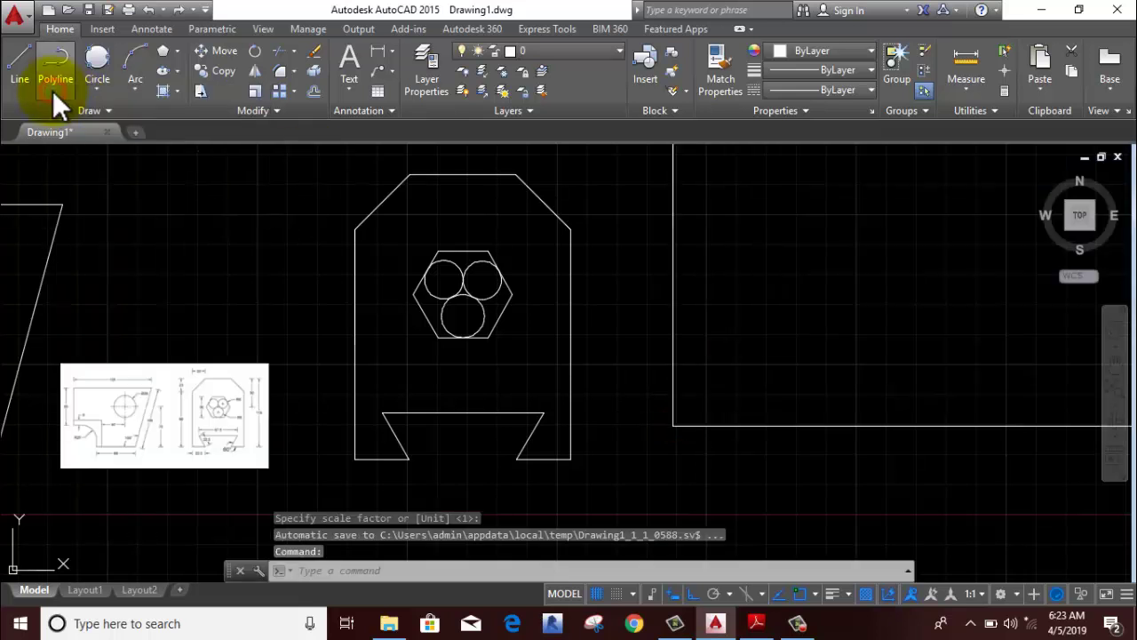
scroll(551, 394, down, 2)
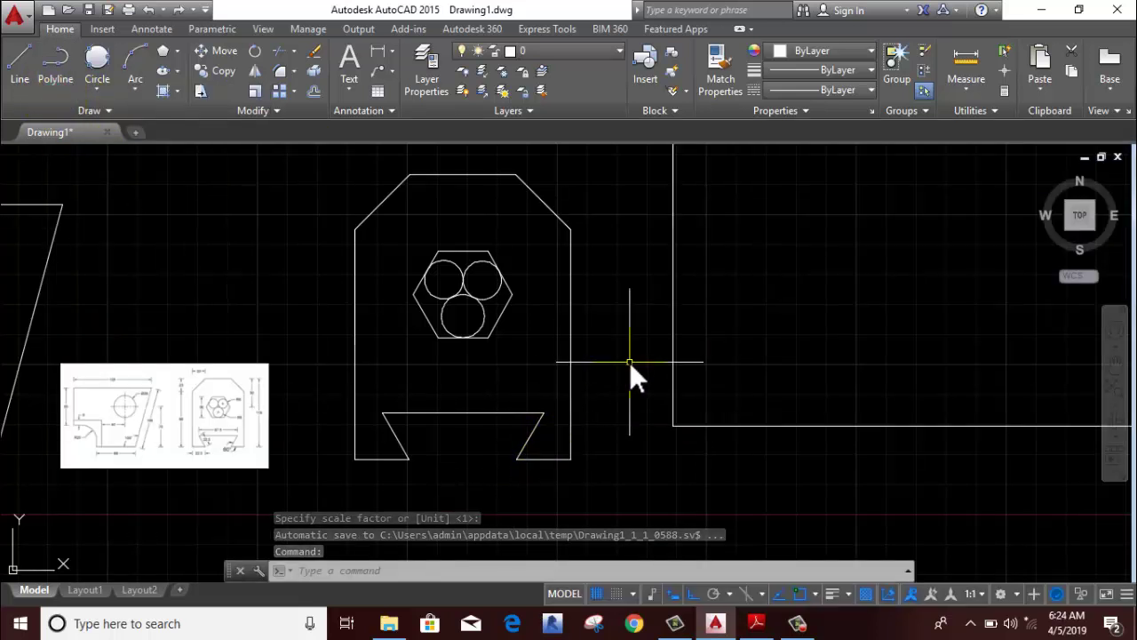
text(re)
key(Return)
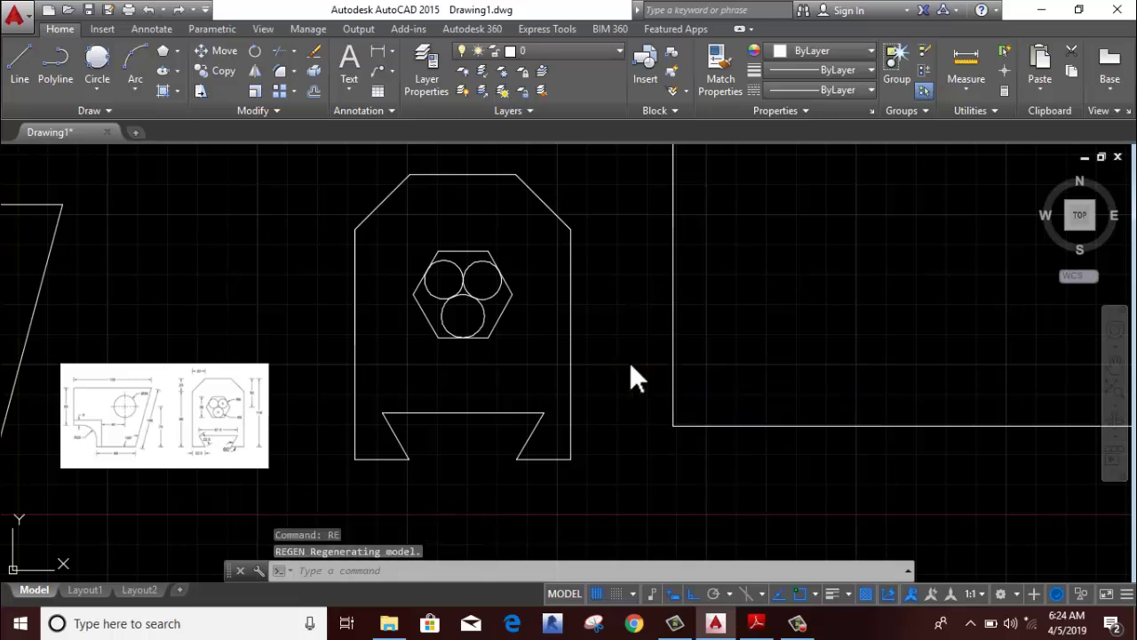
scroll(629, 361, down, 2)
scroll(619, 356, down, 3)
middle_drag(561, 373, 343, 444)
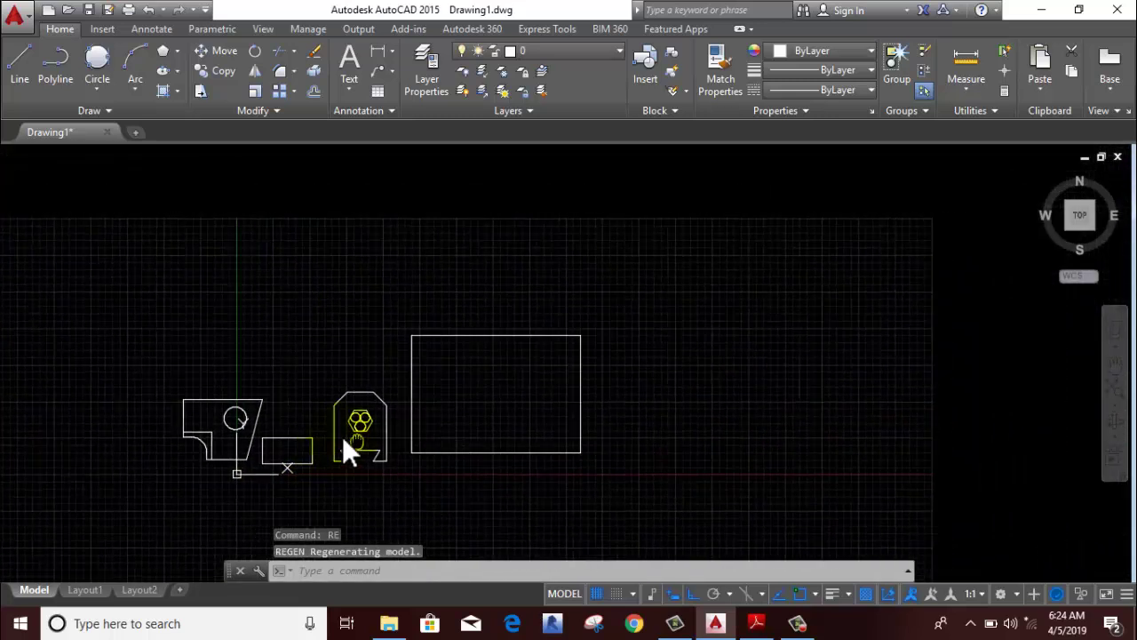
scroll(490, 414, up, 3)
scroll(451, 499, up, 1)
scroll(428, 484, up, 2)
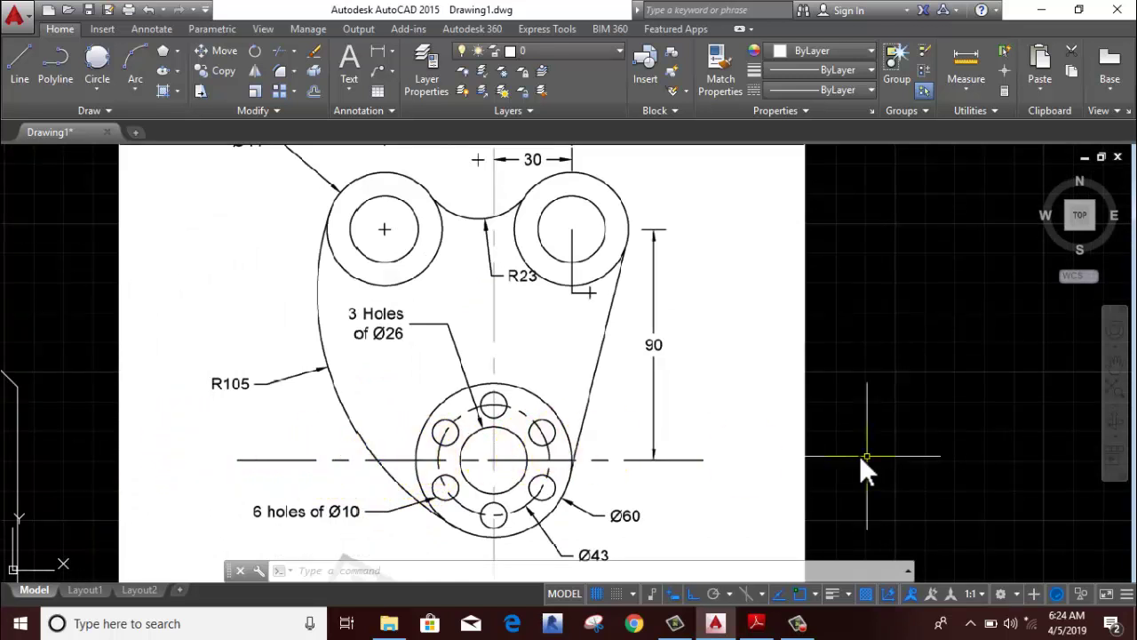
Start a line and pan across the lever drawing to read its dimensions
click(20, 67)
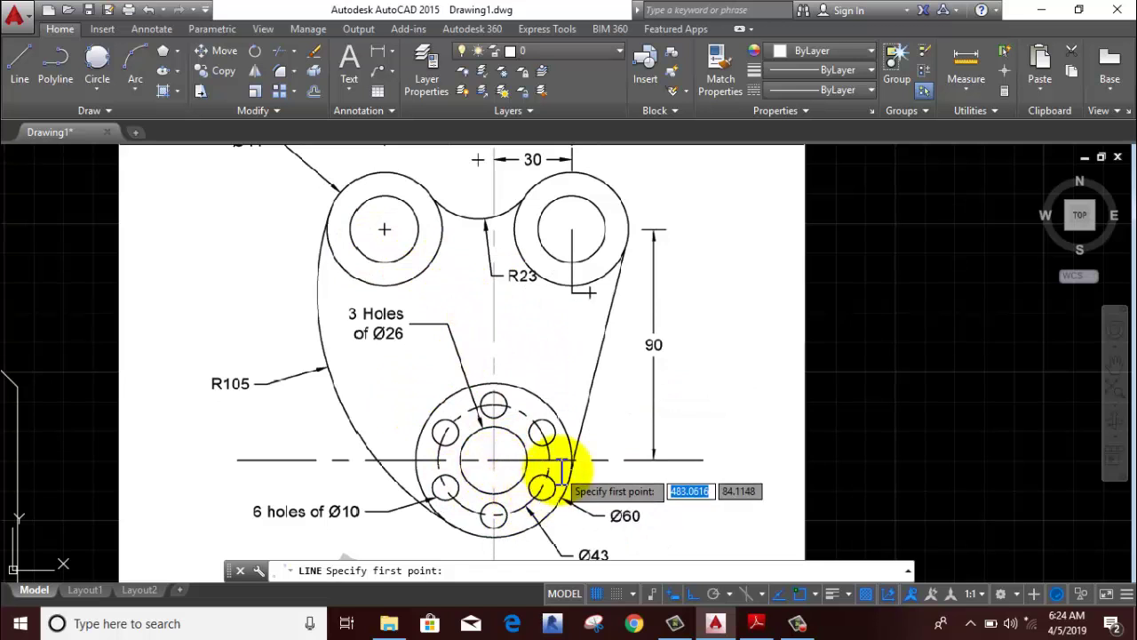
middle_drag(553, 472, 523, 359)
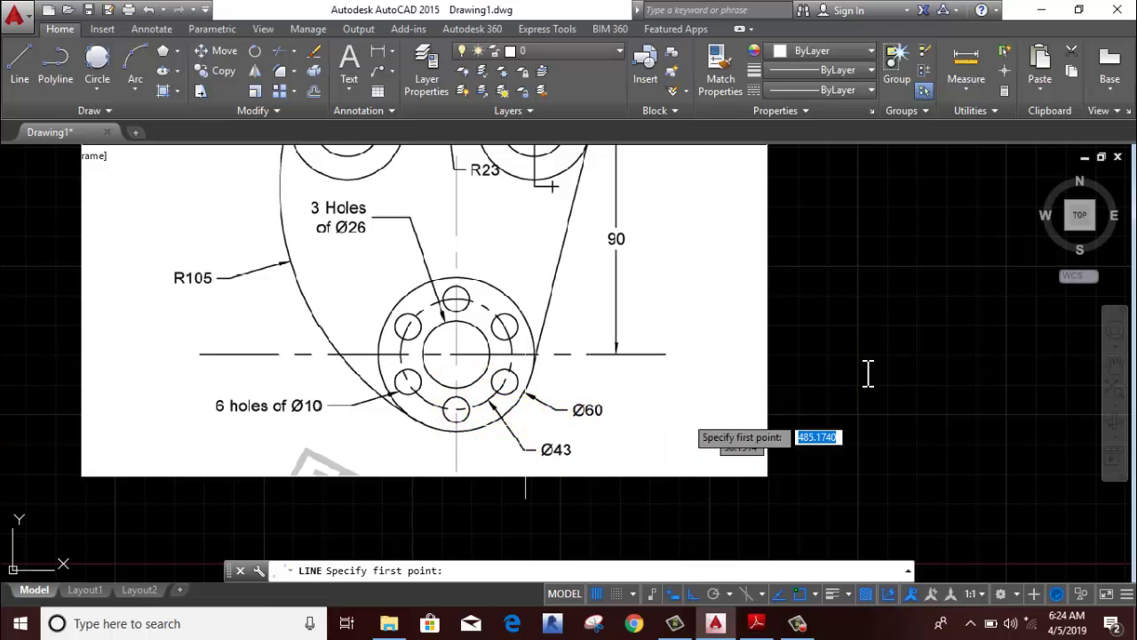
scroll(1005, 336, down, 6)
Draw a horizontal centre line in empty space beside the images
middle_drag(1004, 336, 378, 351)
click(482, 353)
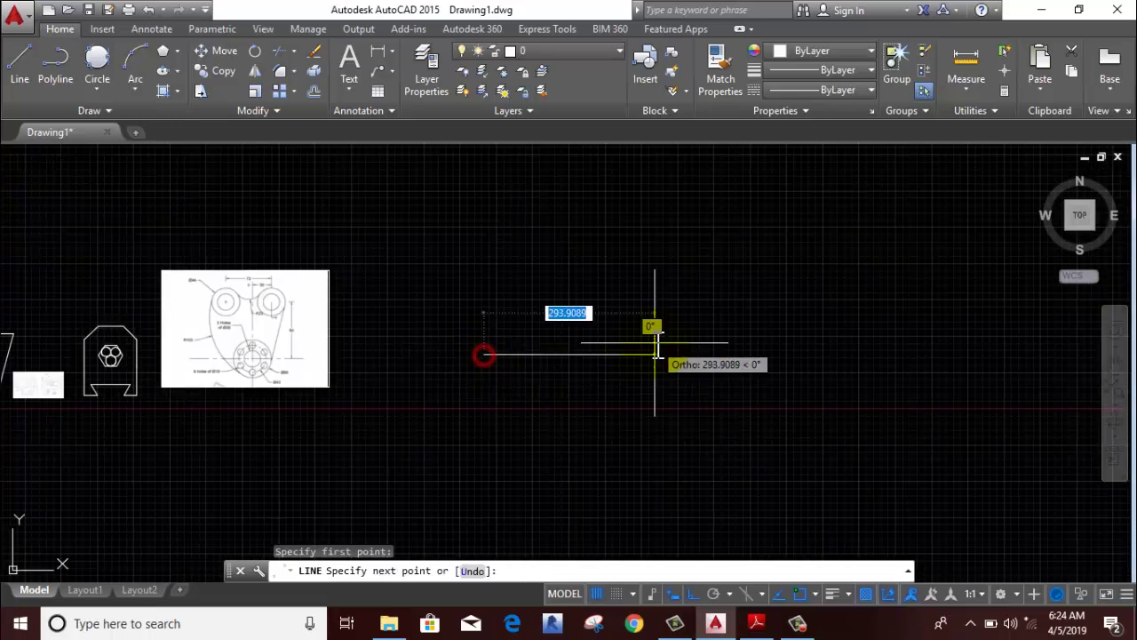
click(642, 354)
right_click(634, 279)
click(675, 310)
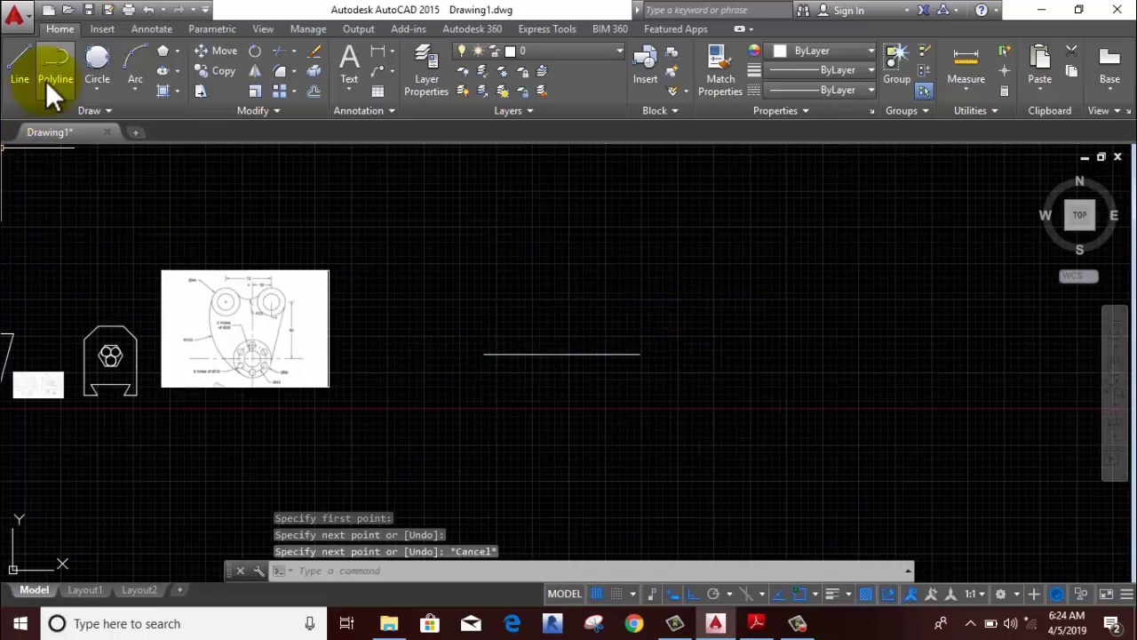
Draw a radius 13 circle centred on the line's midpoint
click(102, 97)
click(123, 116)
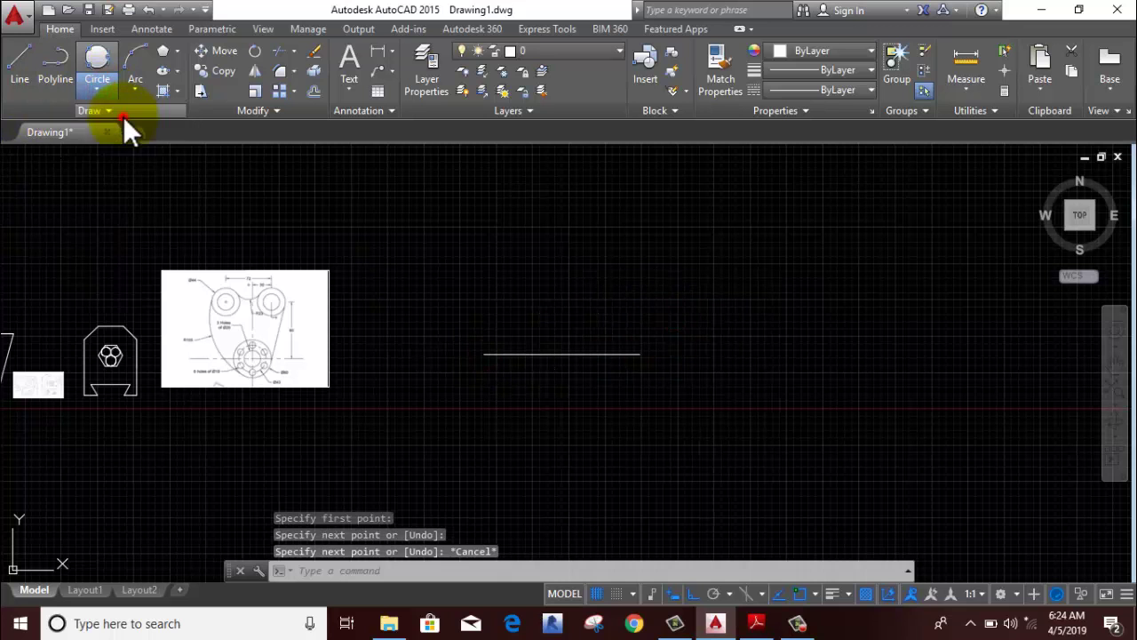
click(561, 353)
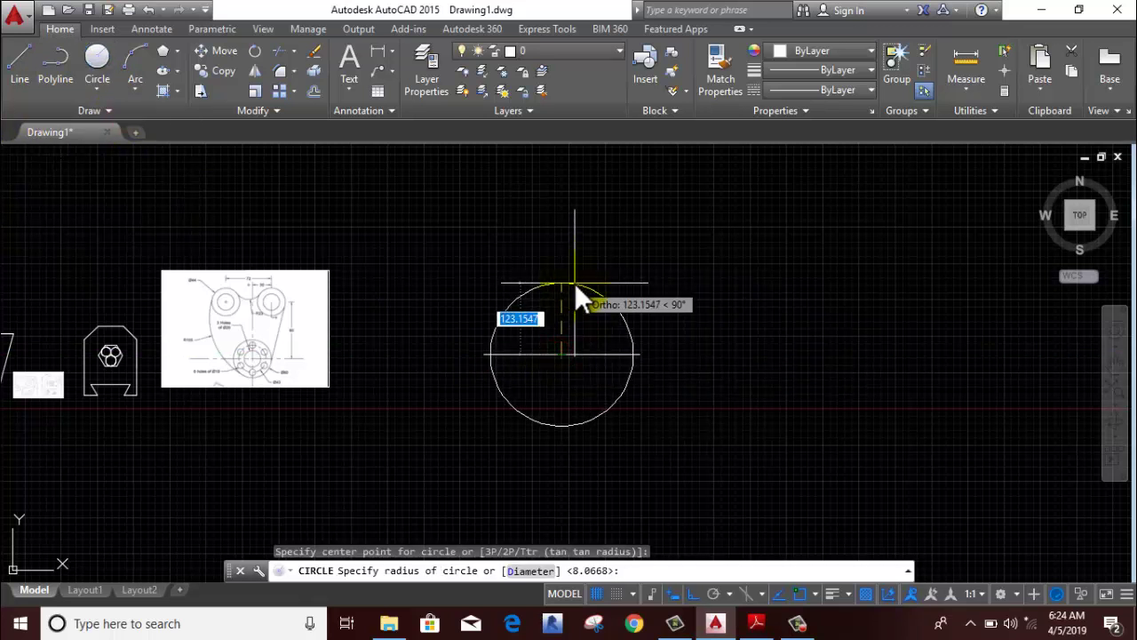
text(13)
key(Return)
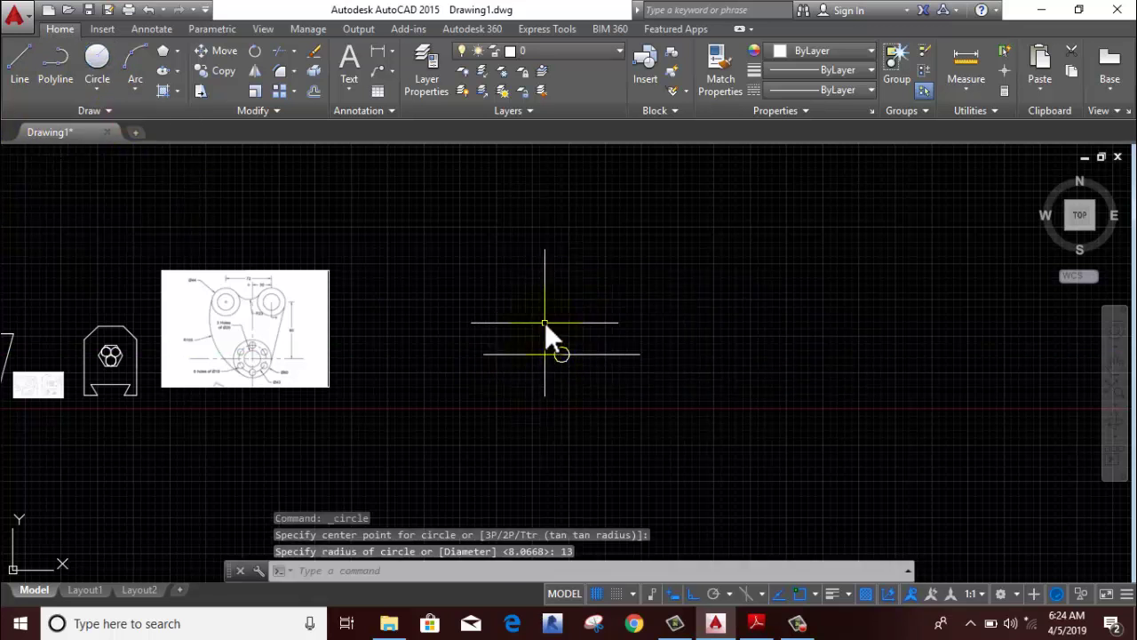
Add concentric circles of radius 22.5 and 30 on the same centre
right_click(548, 271)
click(560, 270)
scroll(564, 365, up, 3)
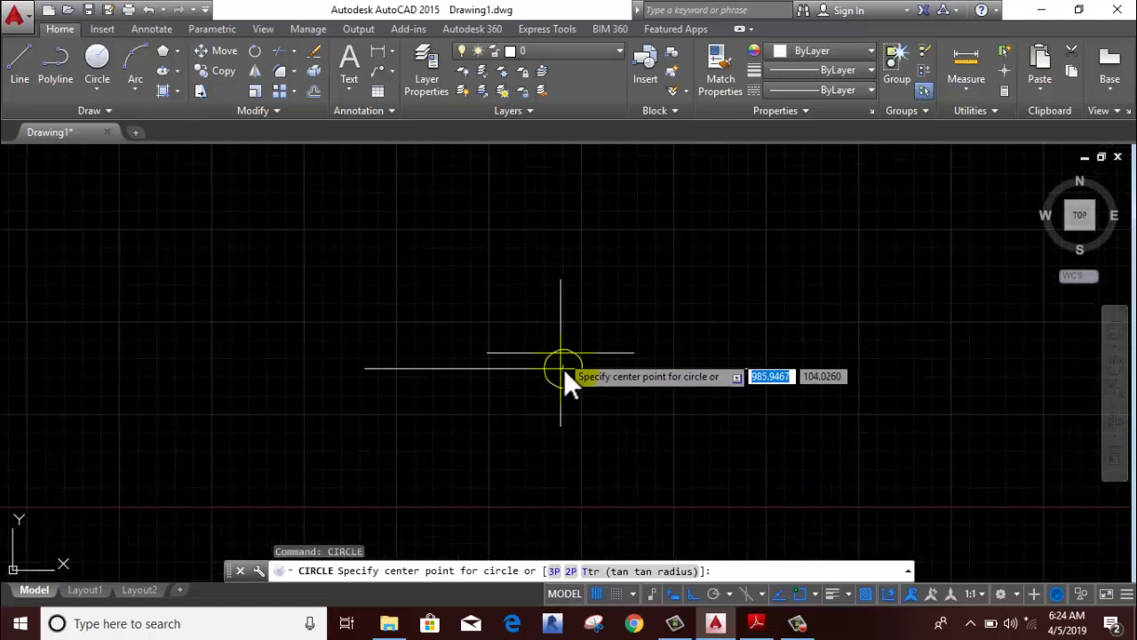
scroll(563, 366, up, 3)
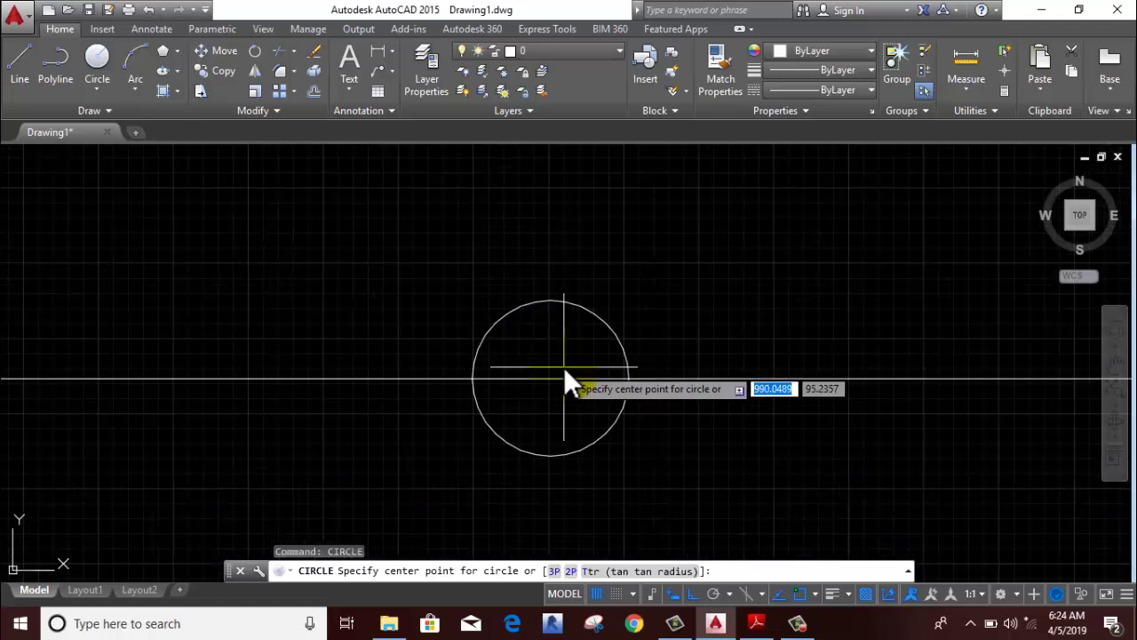
click(550, 379)
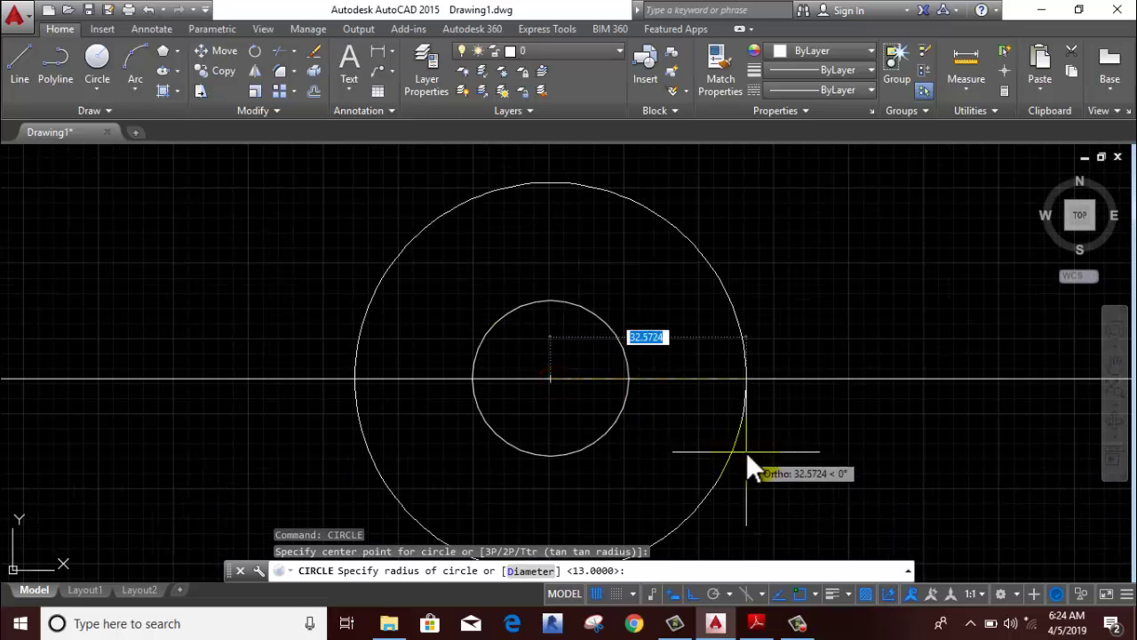
text(22.)
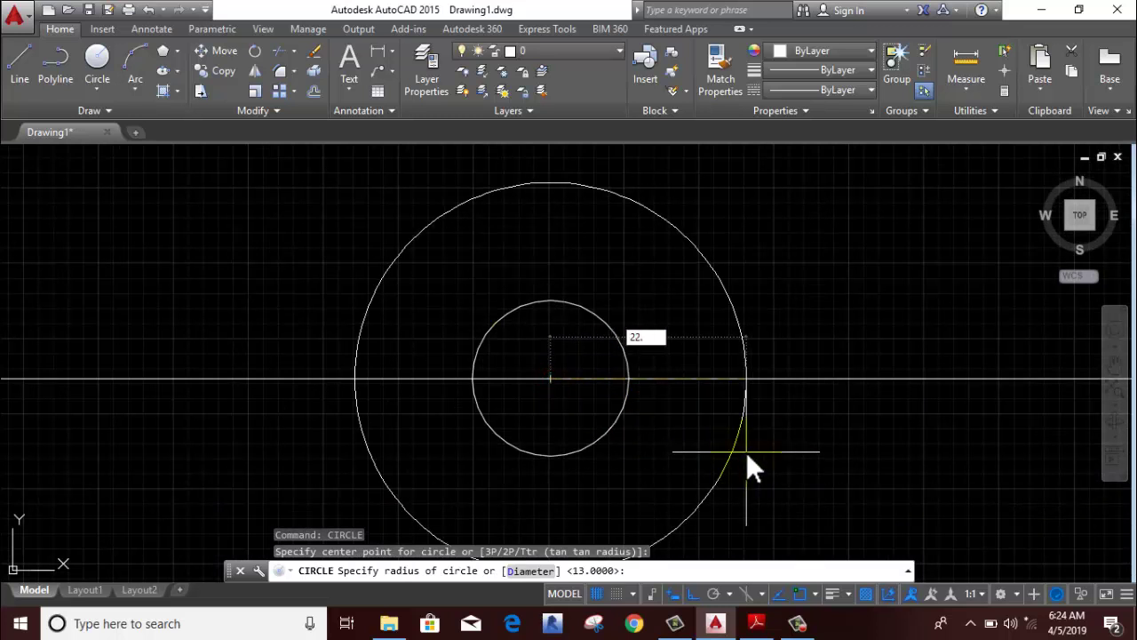
text(5)
key(Return)
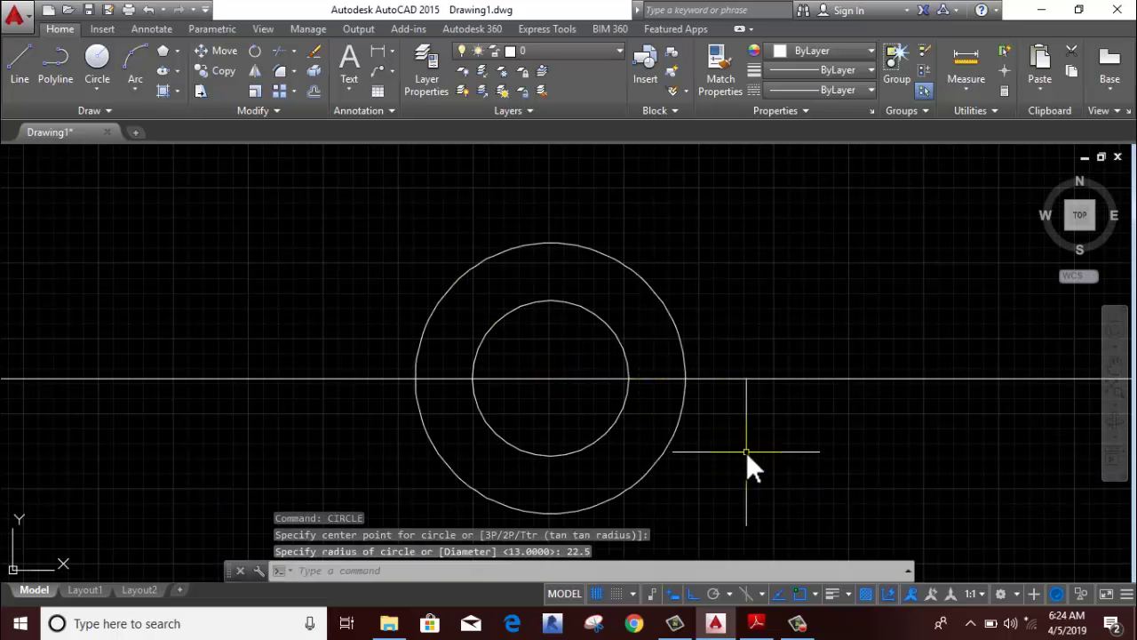
right_click(746, 452)
click(800, 154)
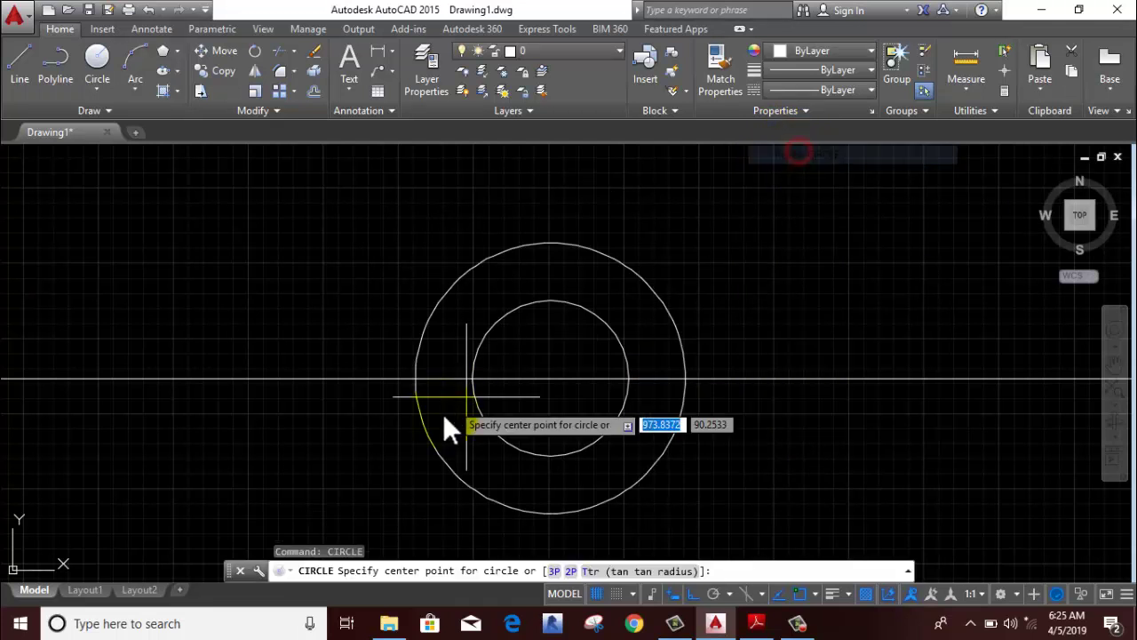
click(549, 376)
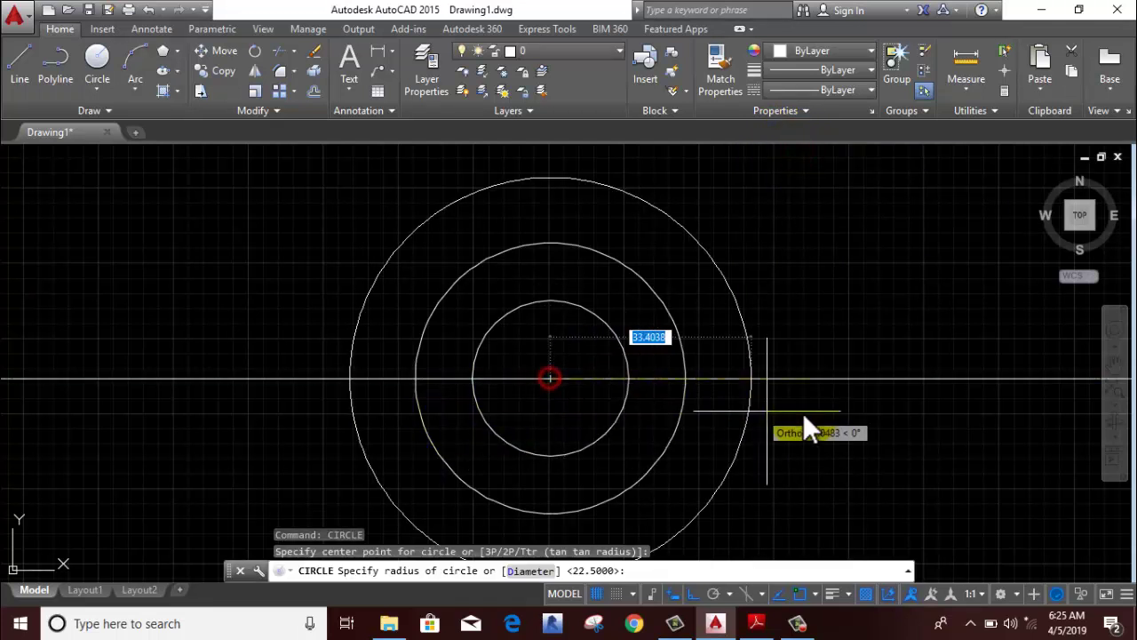
text(30)
key(Return)
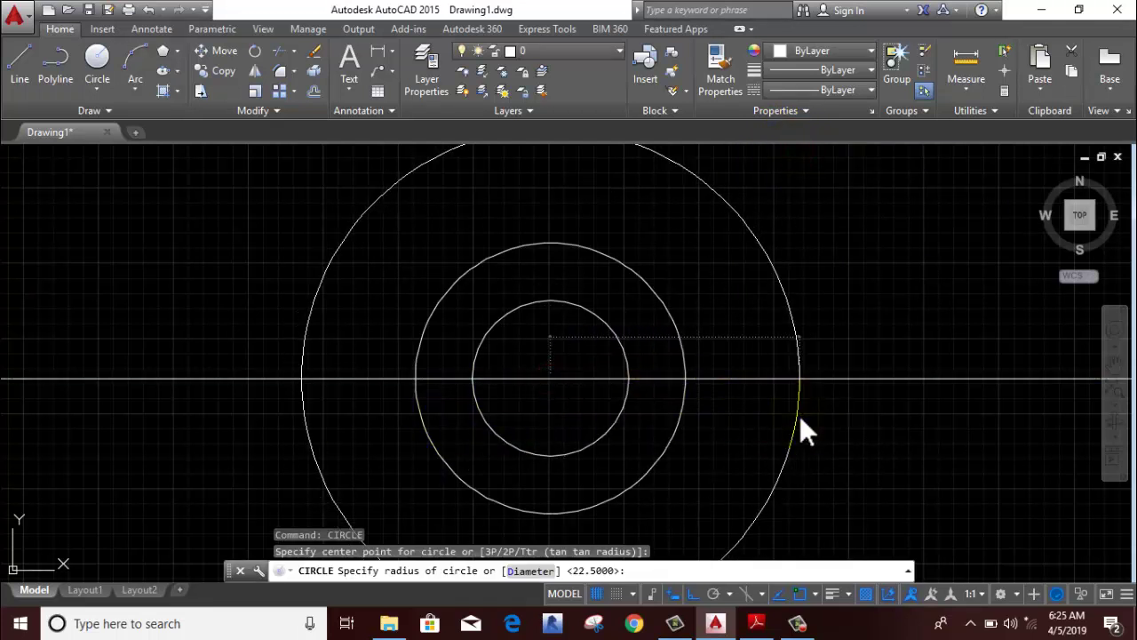
scroll(791, 416, down, 1)
scroll(772, 418, down, 5)
scroll(771, 419, down, 2)
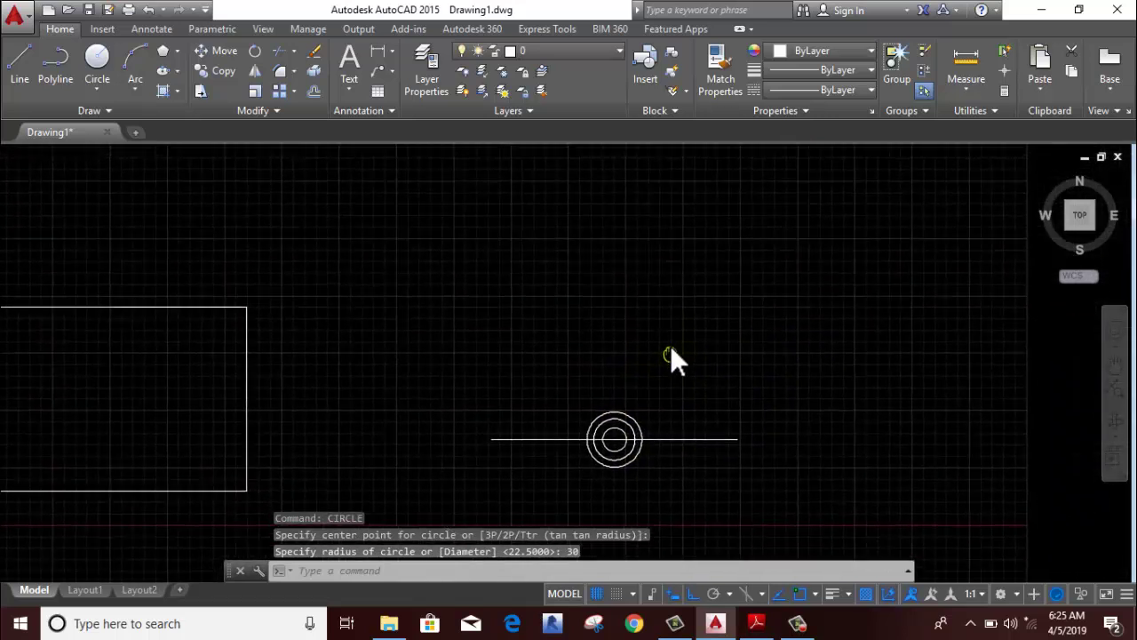
scroll(173, 378, up, 2)
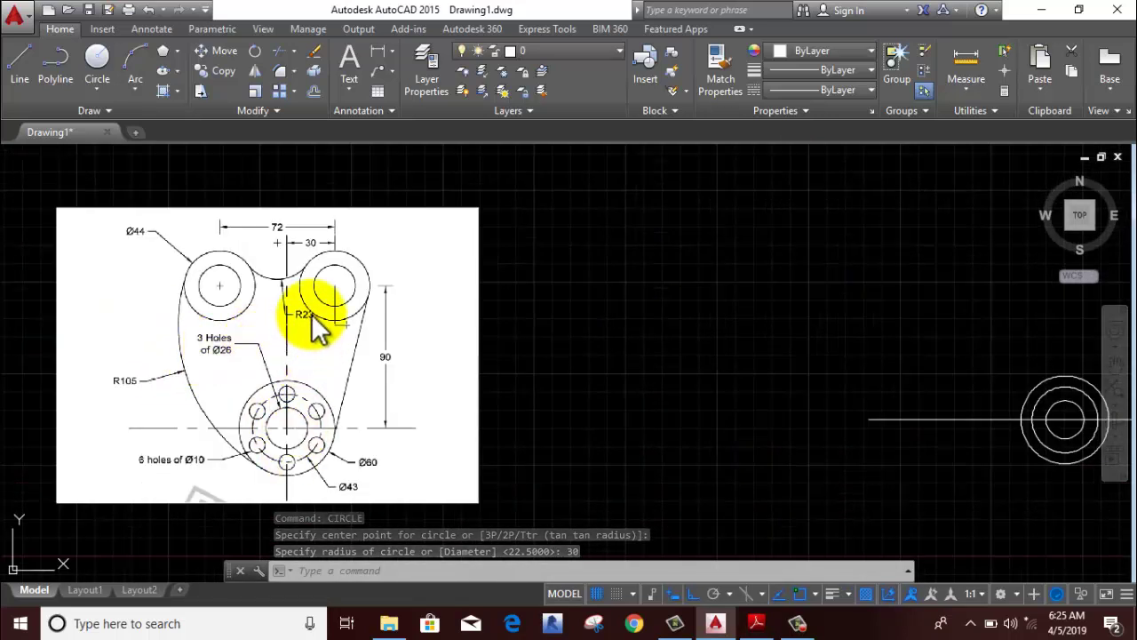
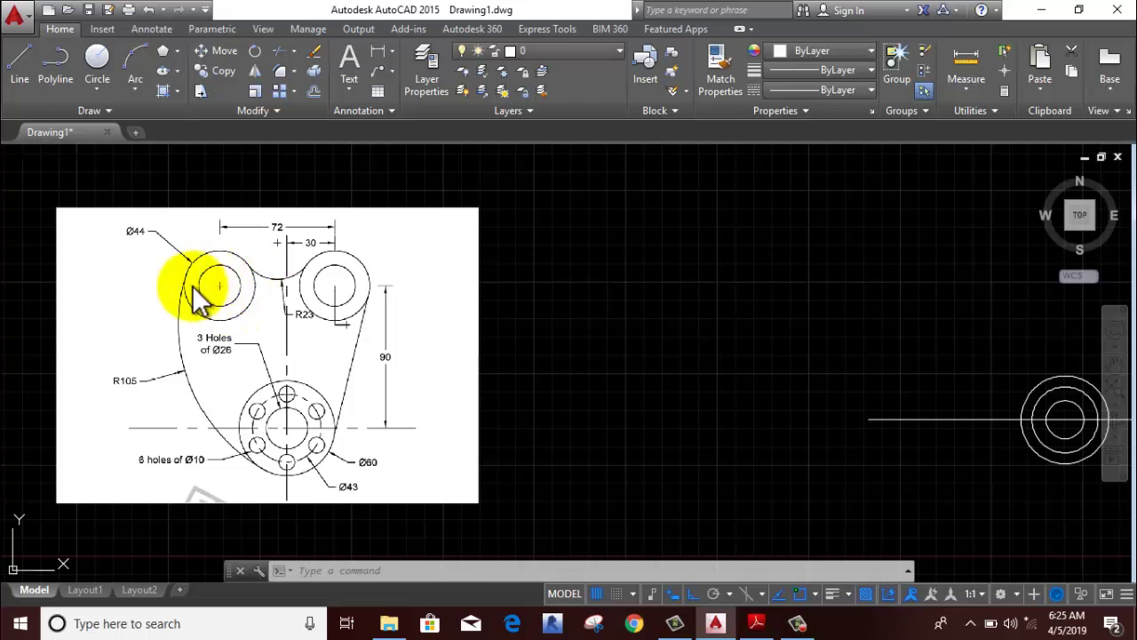
Draw a line 90 units up from the hub centre, then 30 units to the right
scroll(182, 306, down, 2)
middle_drag(411, 319, 180, 364)
click(27, 80)
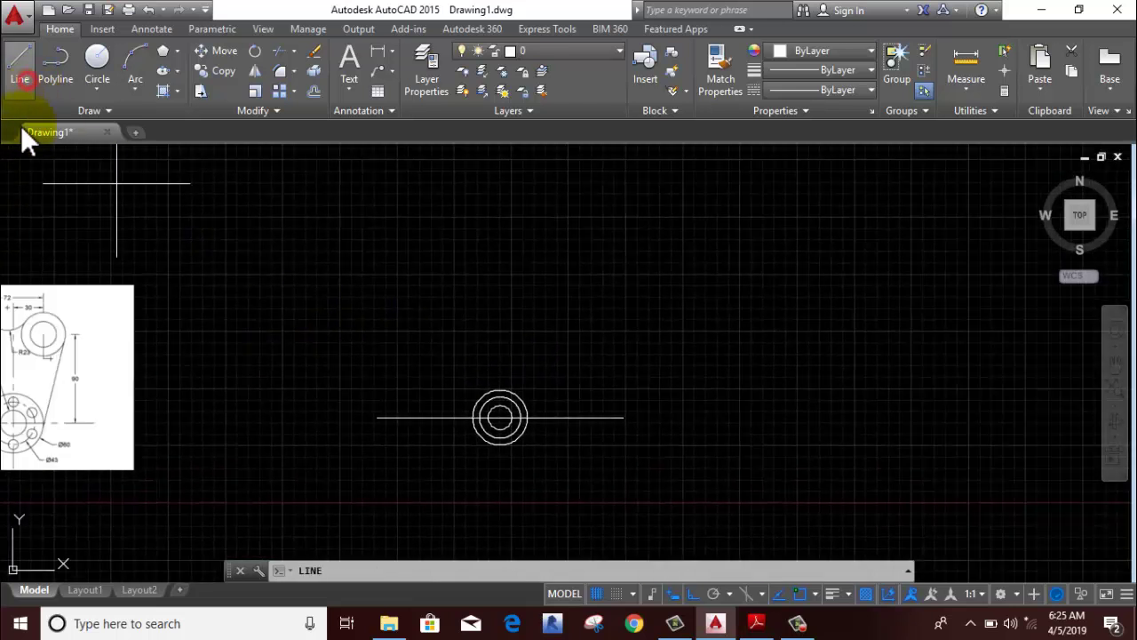
scroll(508, 414, up, 3)
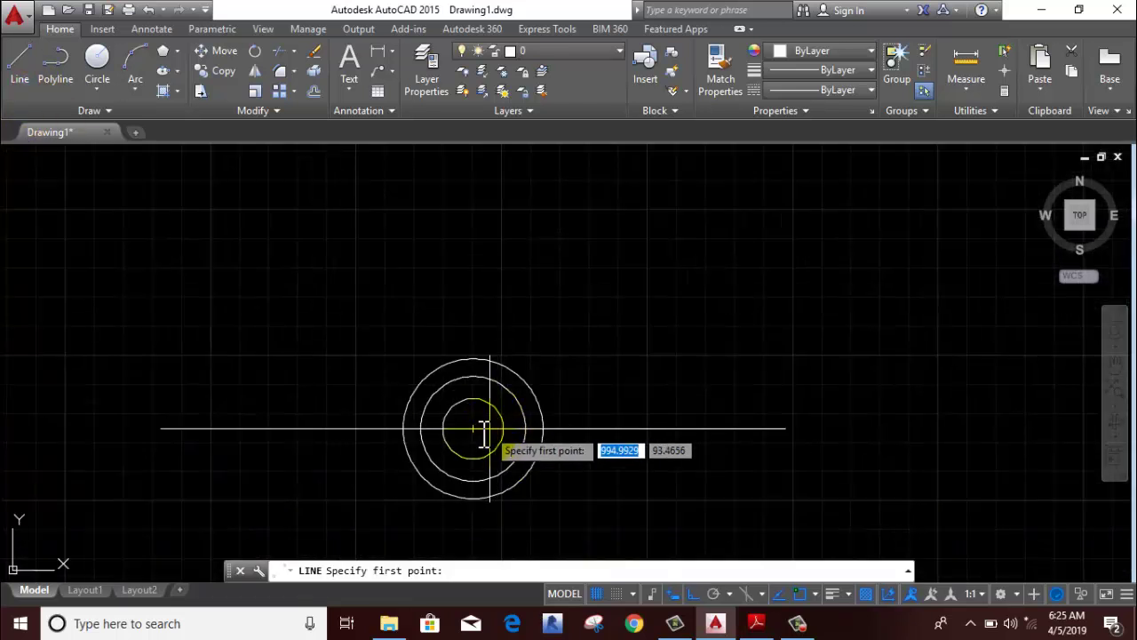
click(474, 429)
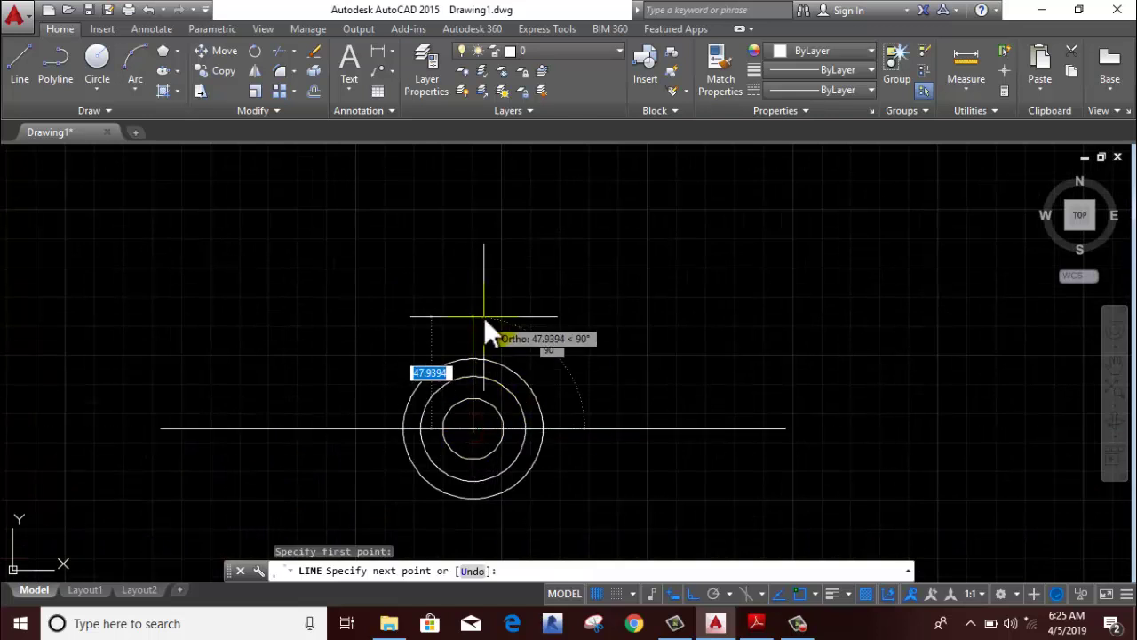
text(90)
key(Return)
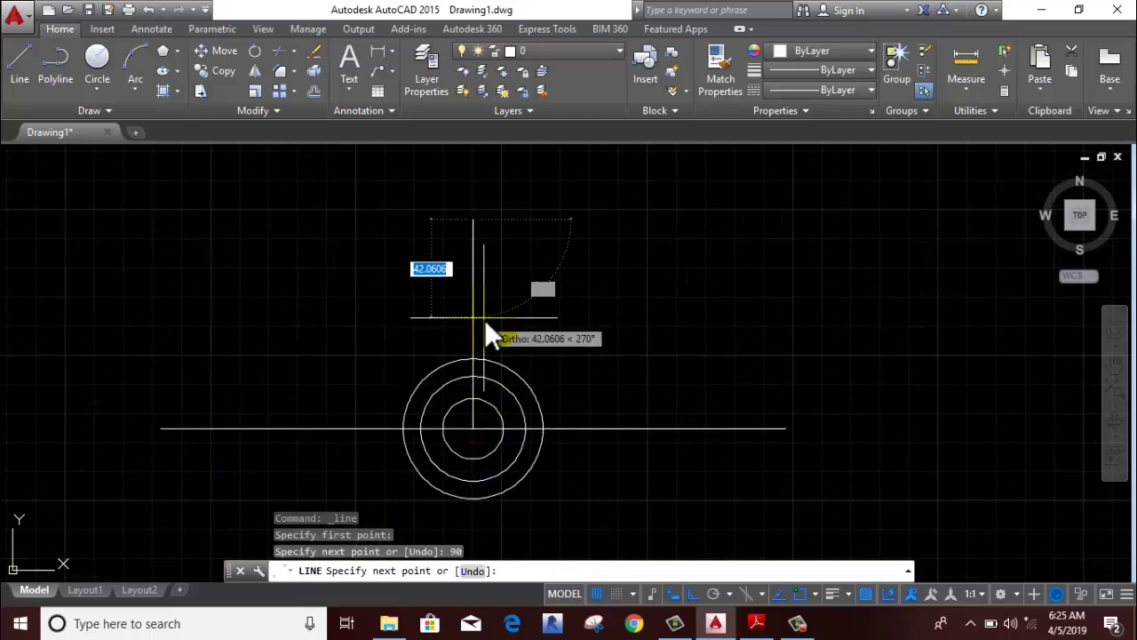
middle_drag(484, 319, 489, 383)
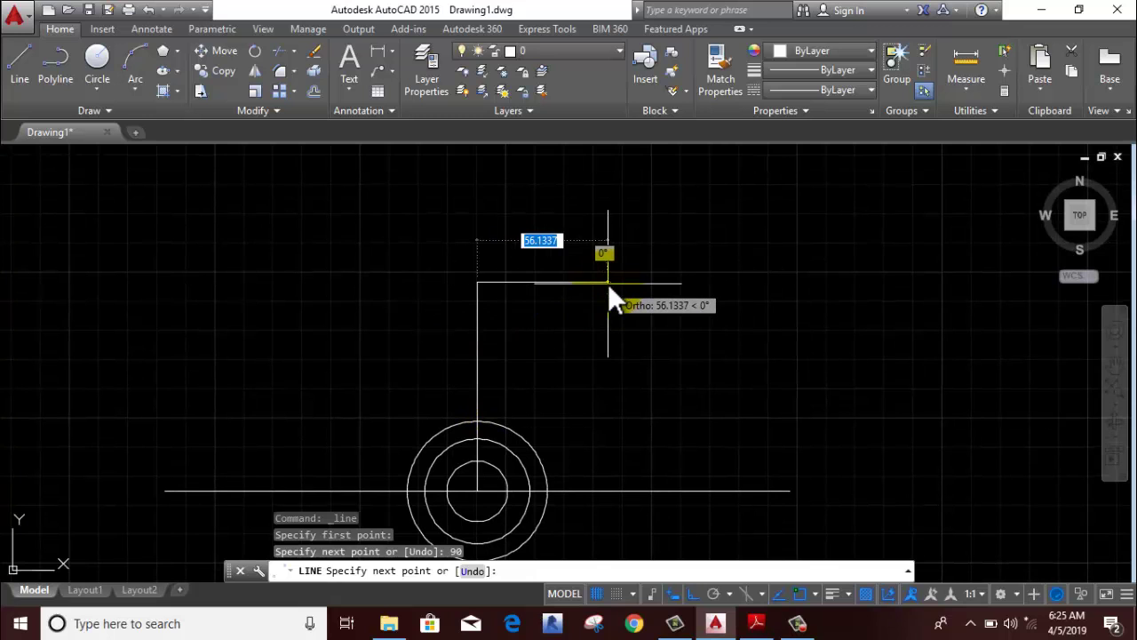
text(30)
key(Return)
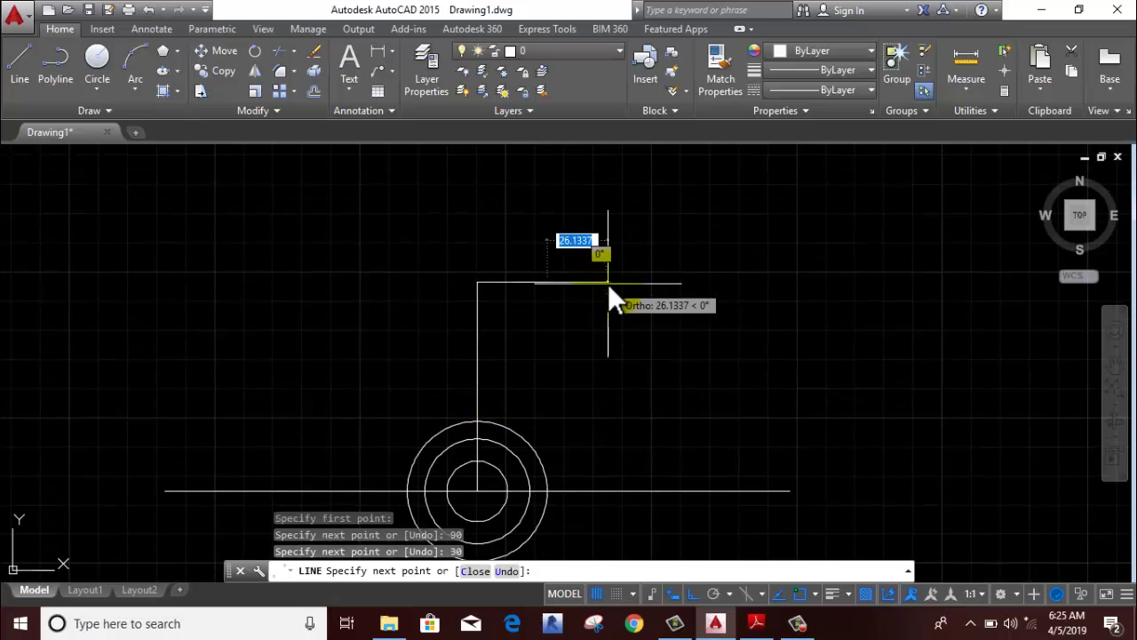
right_click(607, 283)
click(629, 318)
Draw a 42-unit line to the left from the top of the vertical line
right_click(484, 228)
click(500, 235)
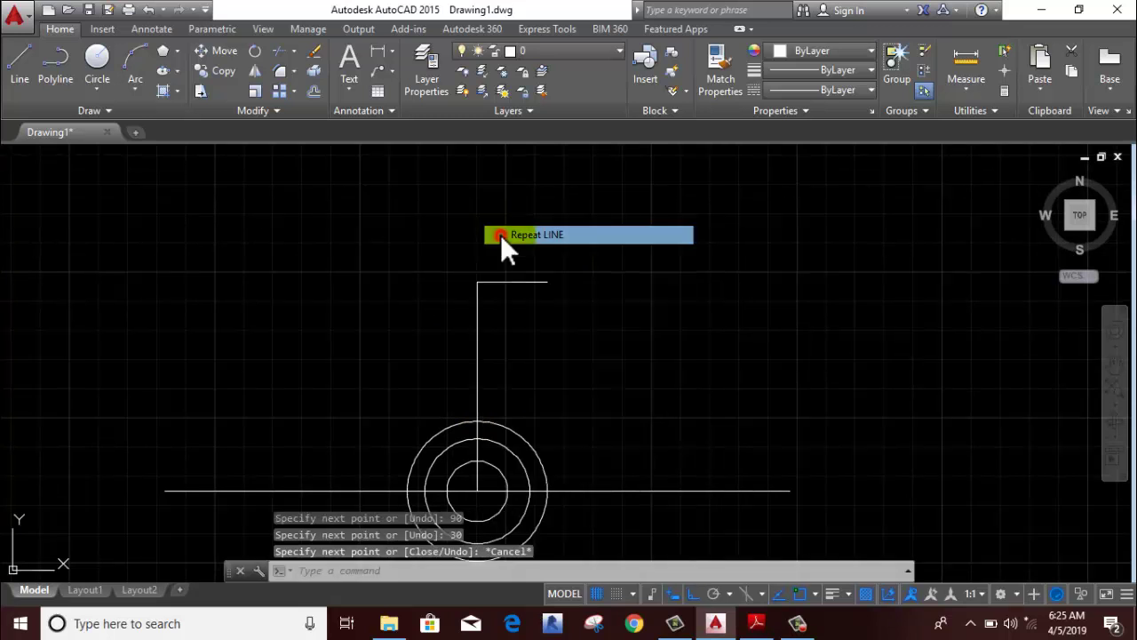
click(472, 284)
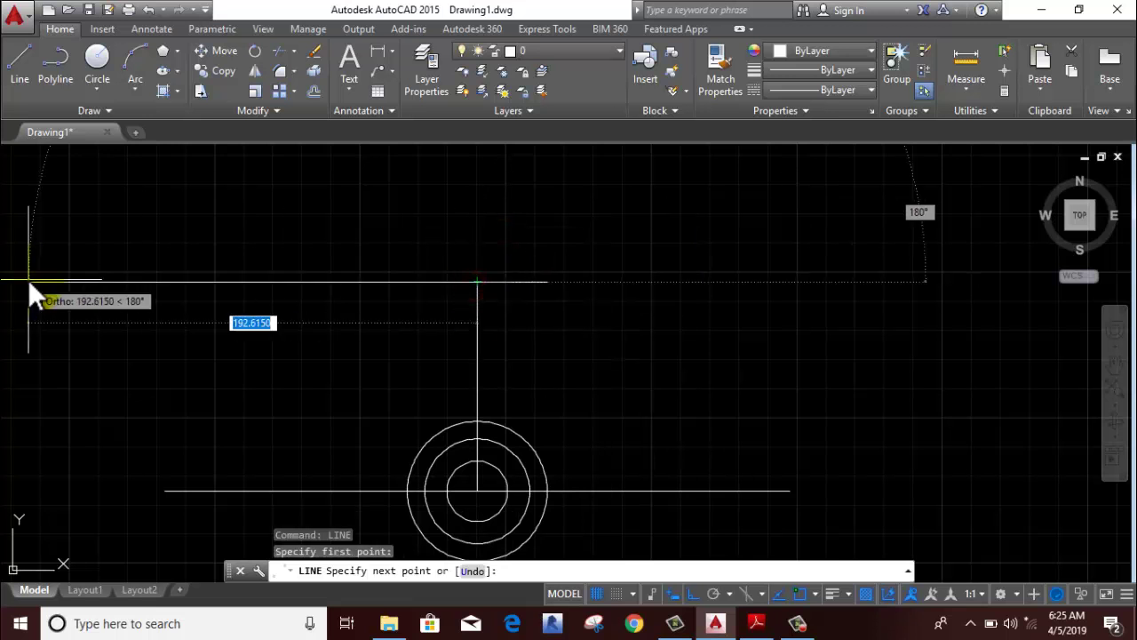
text(42)
key(Return)
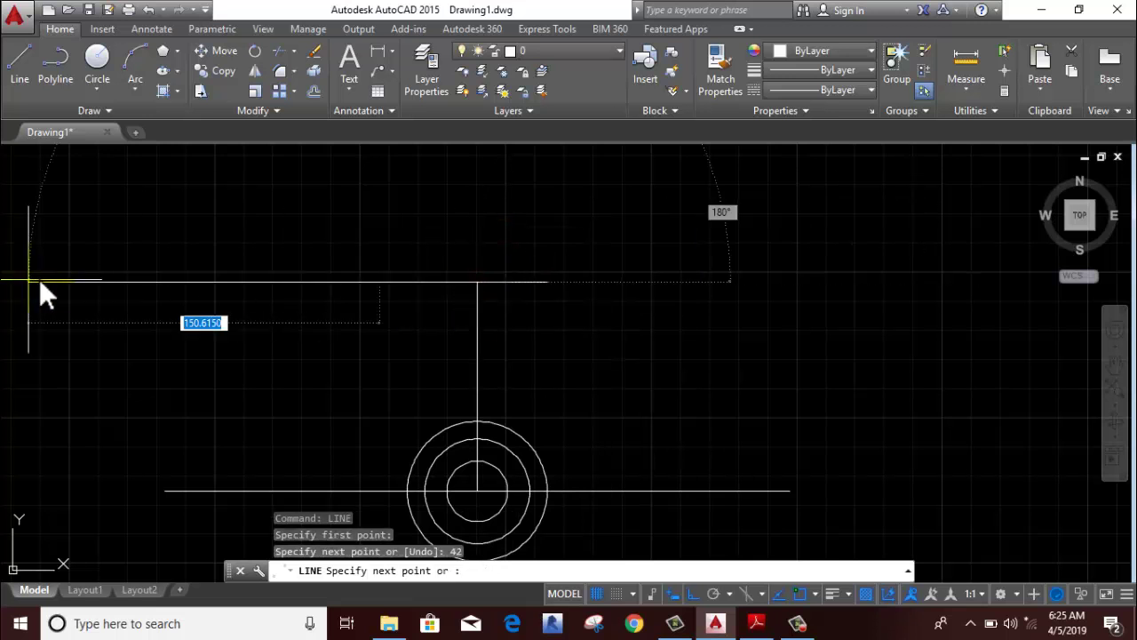
right_click(125, 249)
click(140, 259)
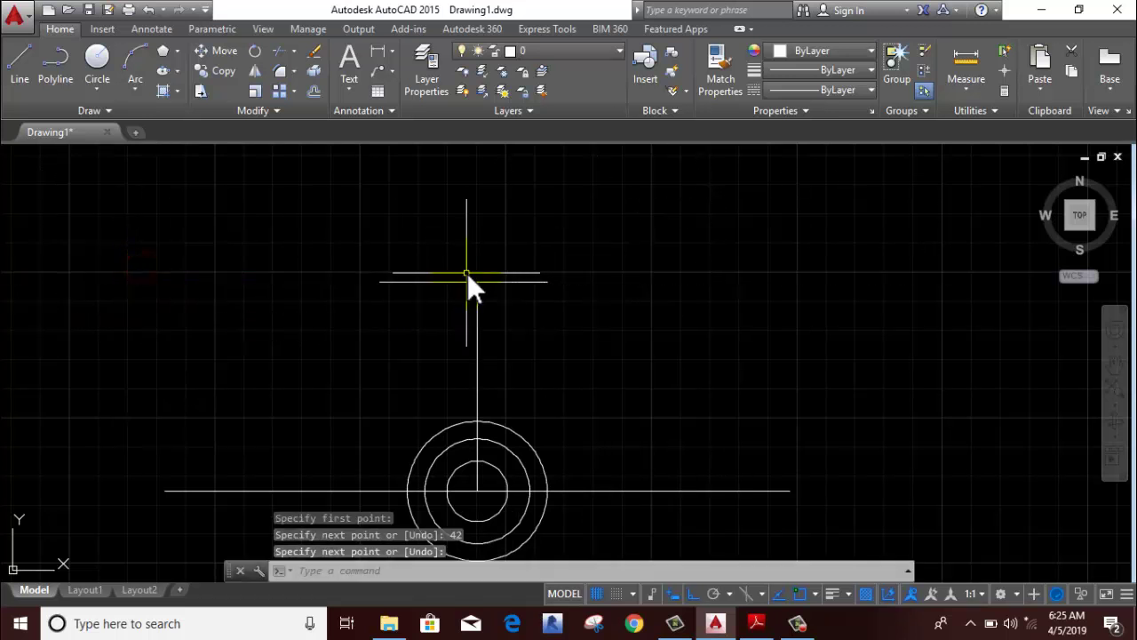
Draw radius-13 circles centred on the right and left endpoints of the top line
click(93, 69)
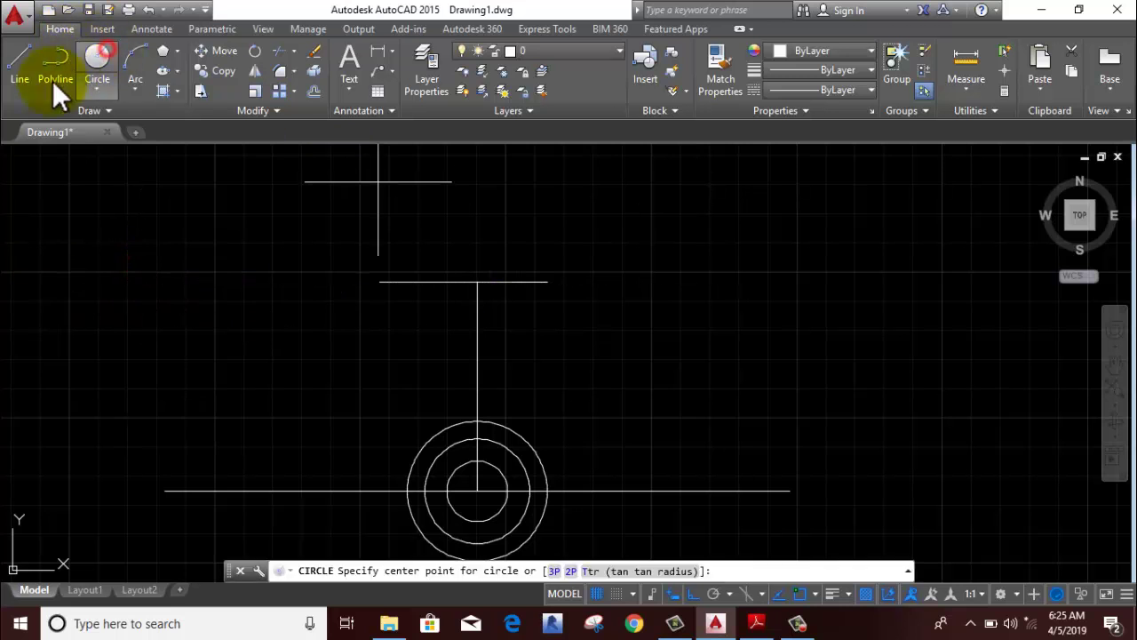
click(549, 281)
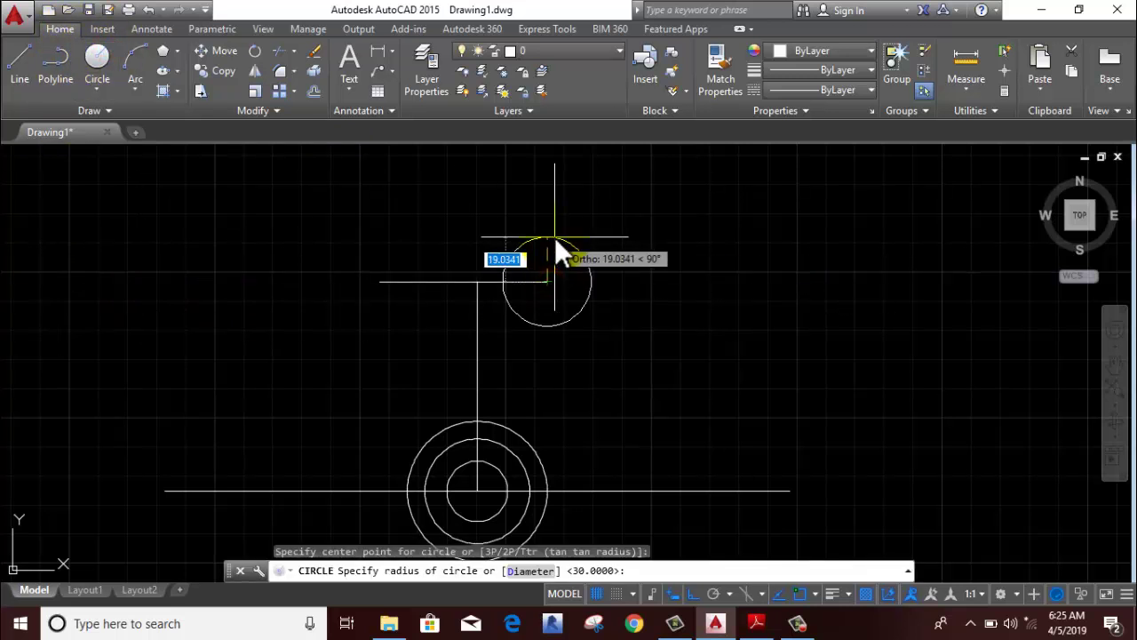
text(13)
key(Return)
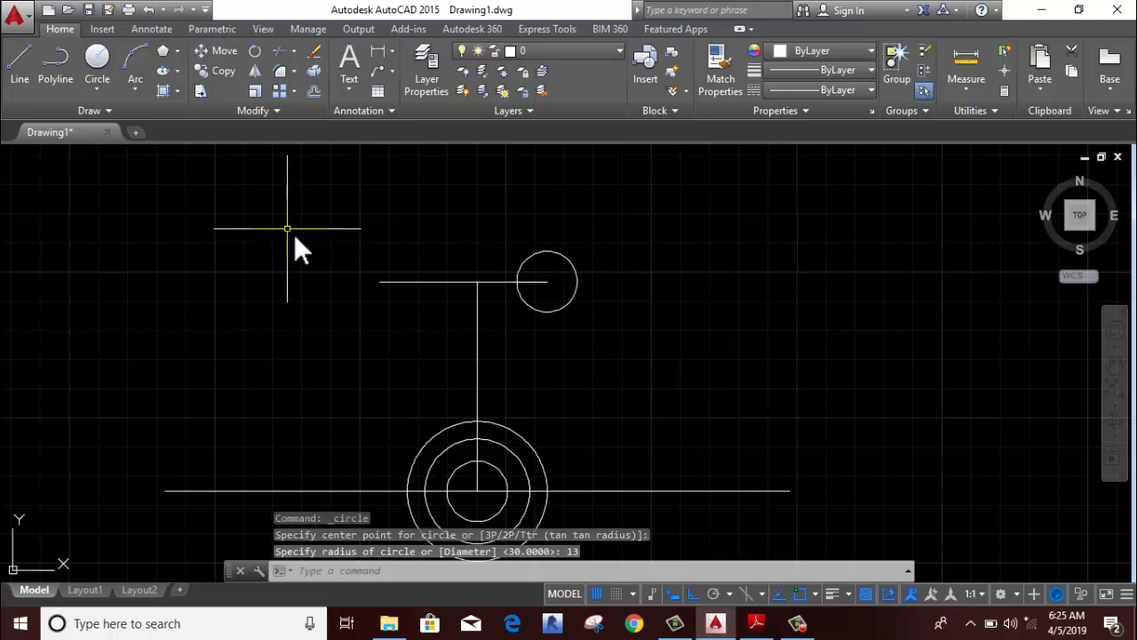
right_click(294, 234)
click(313, 240)
click(379, 282)
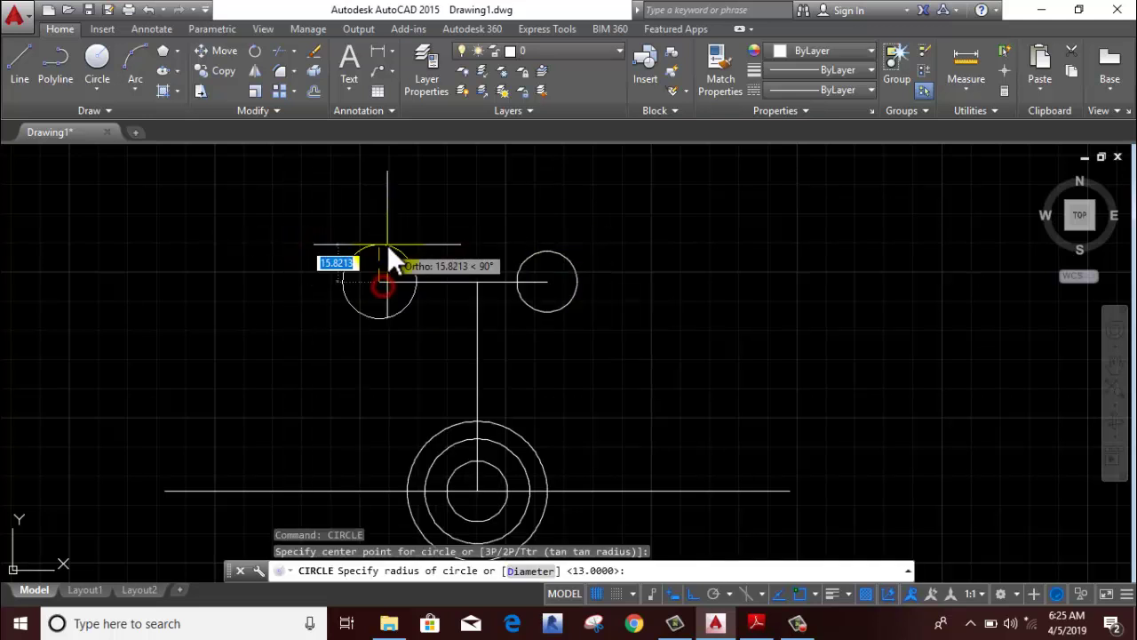
text(13)
key(Return)
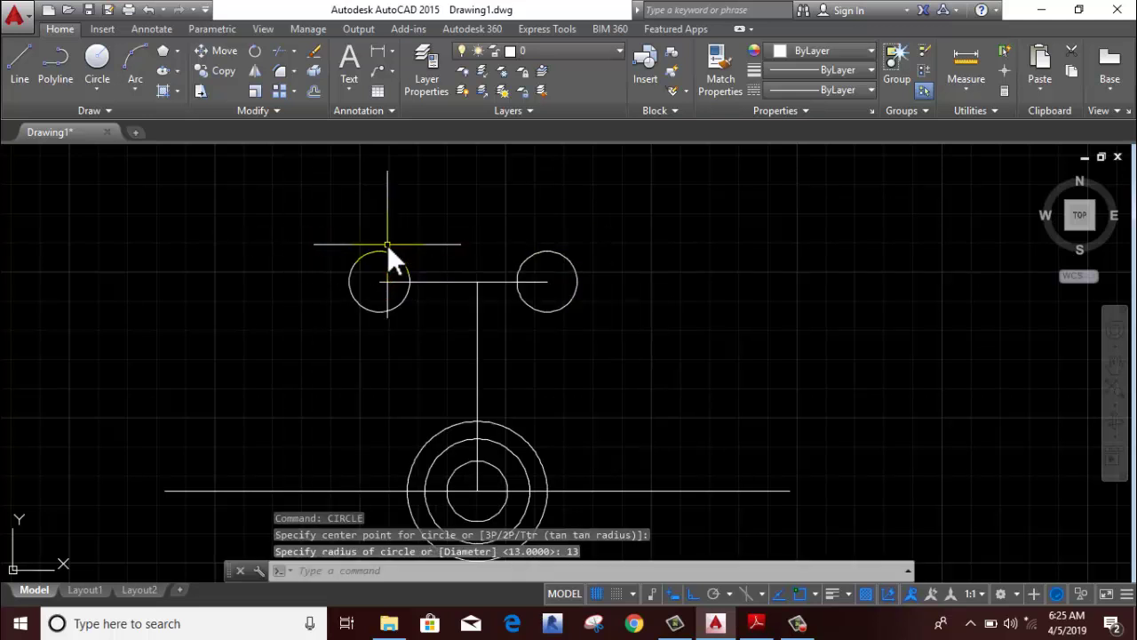
scroll(376, 212, down, 4)
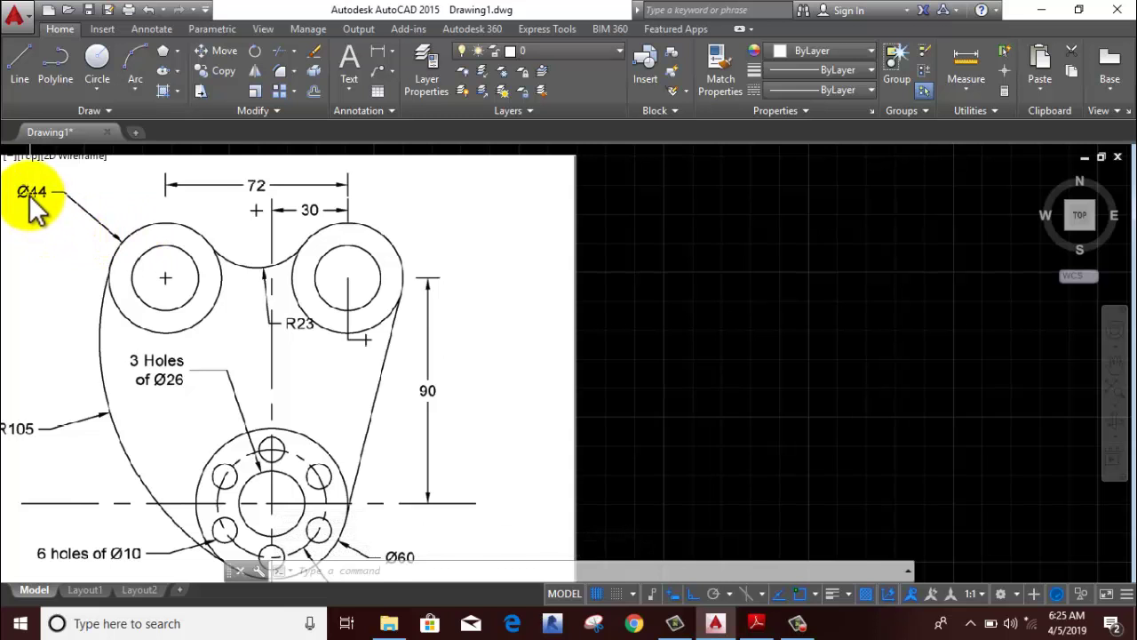
Draw radius-22 circles concentric with the left and right radius-13 circles
right_click(276, 185)
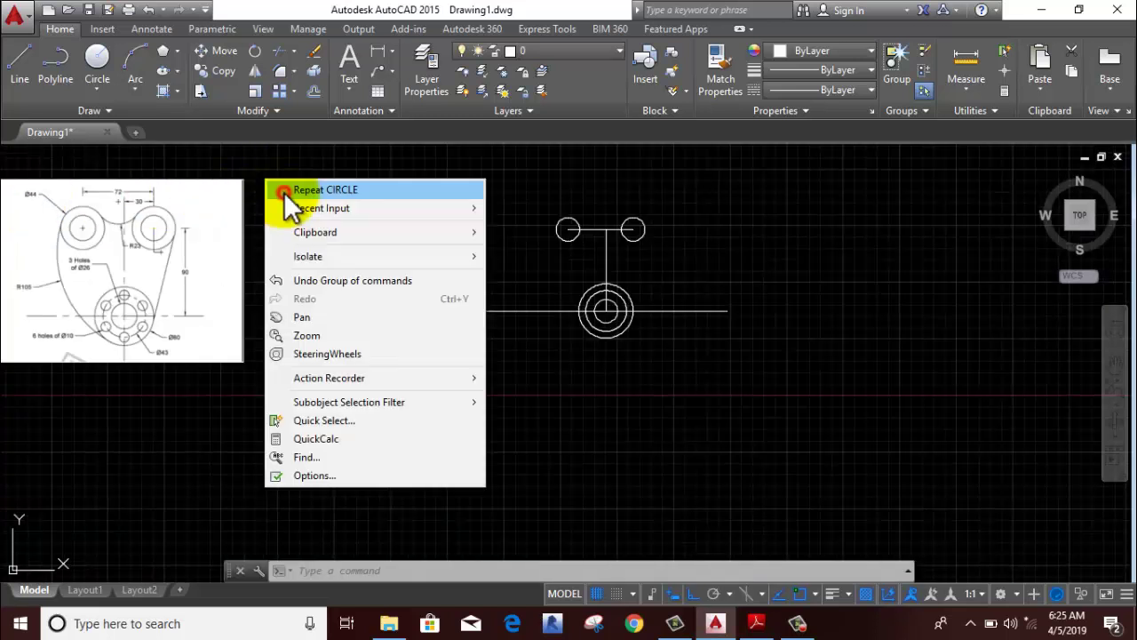
click(283, 192)
scroll(599, 224, up, 4)
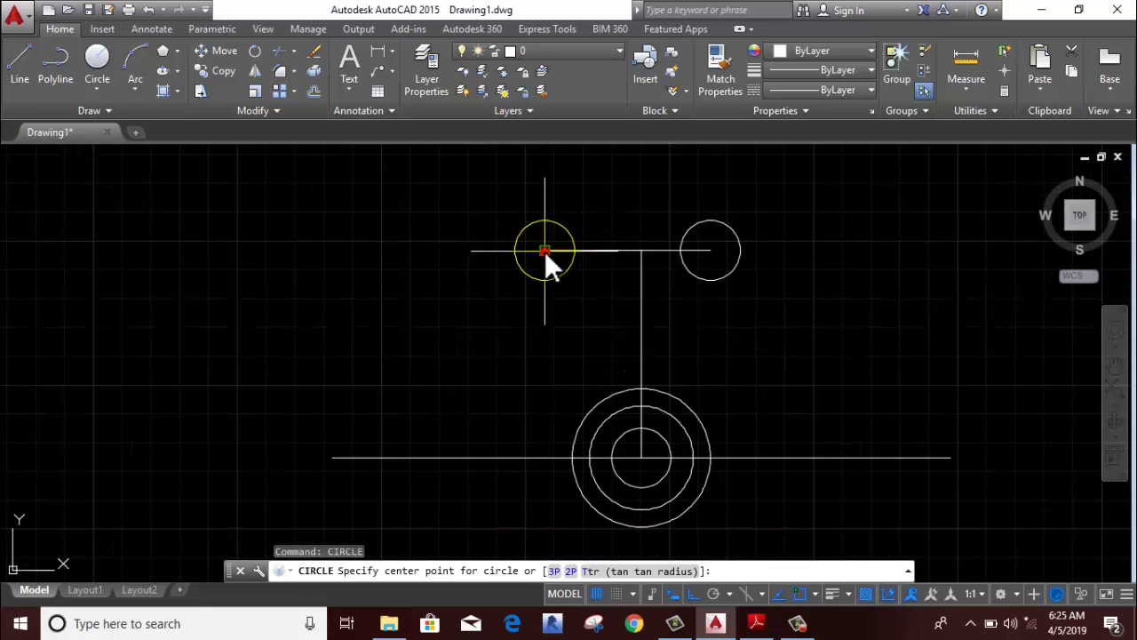
click(544, 251)
text(22)
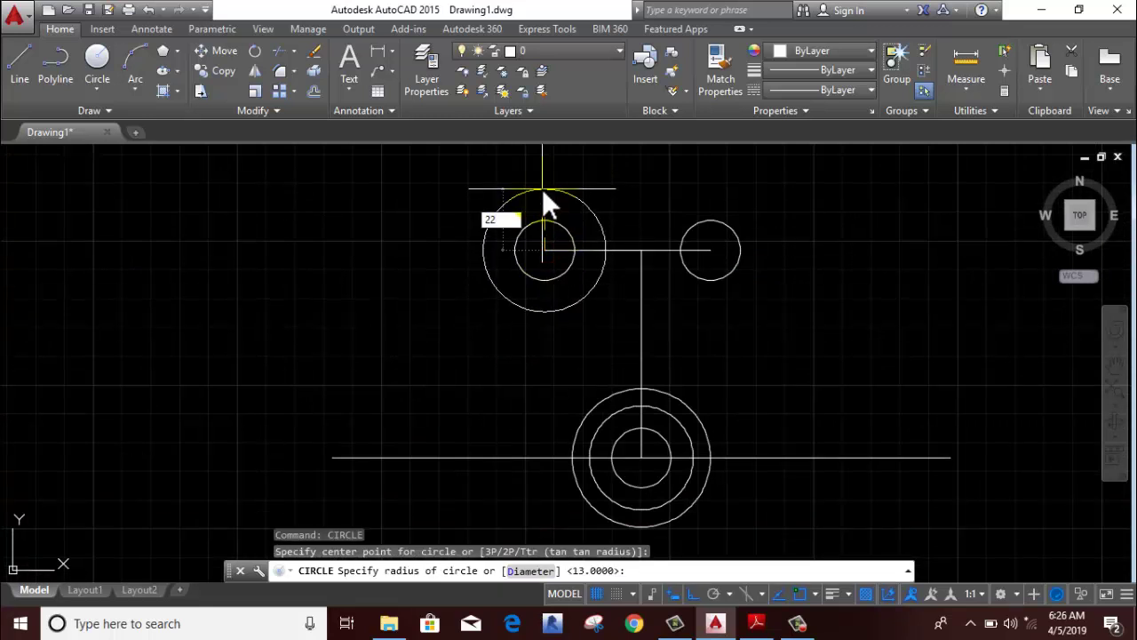
key(Return)
right_click(542, 189)
click(555, 195)
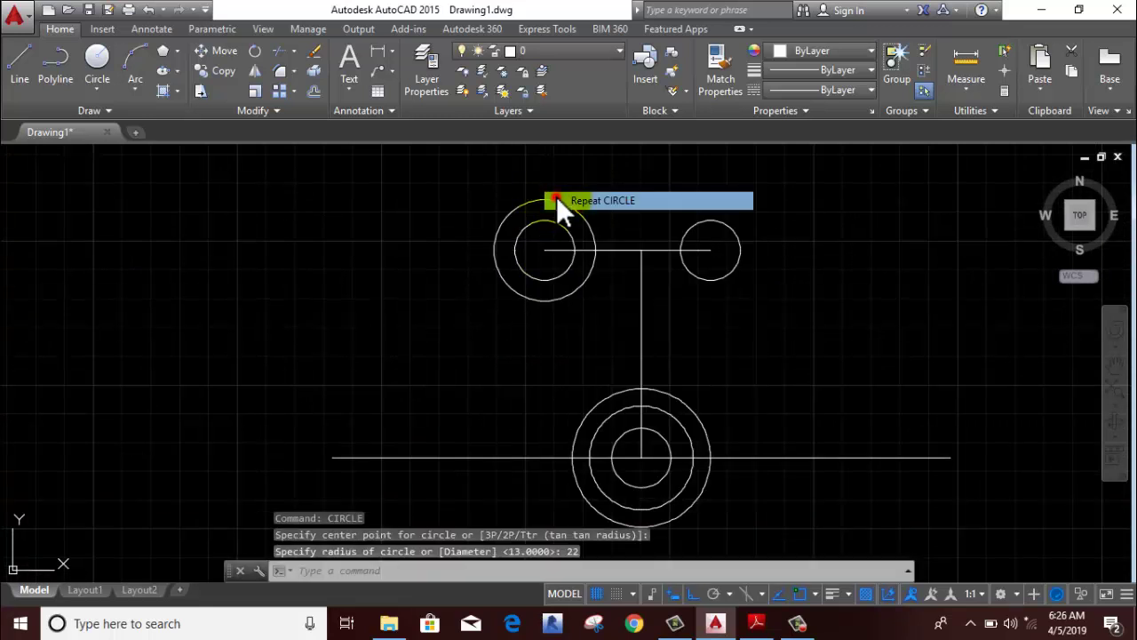
click(710, 251)
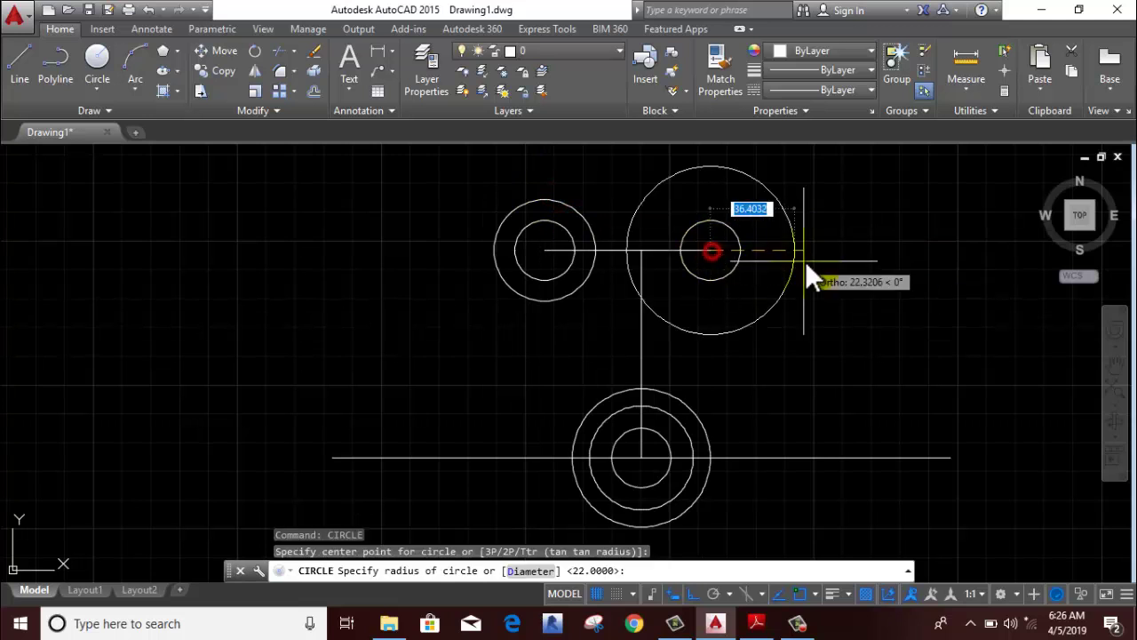
text(22)
key(Return)
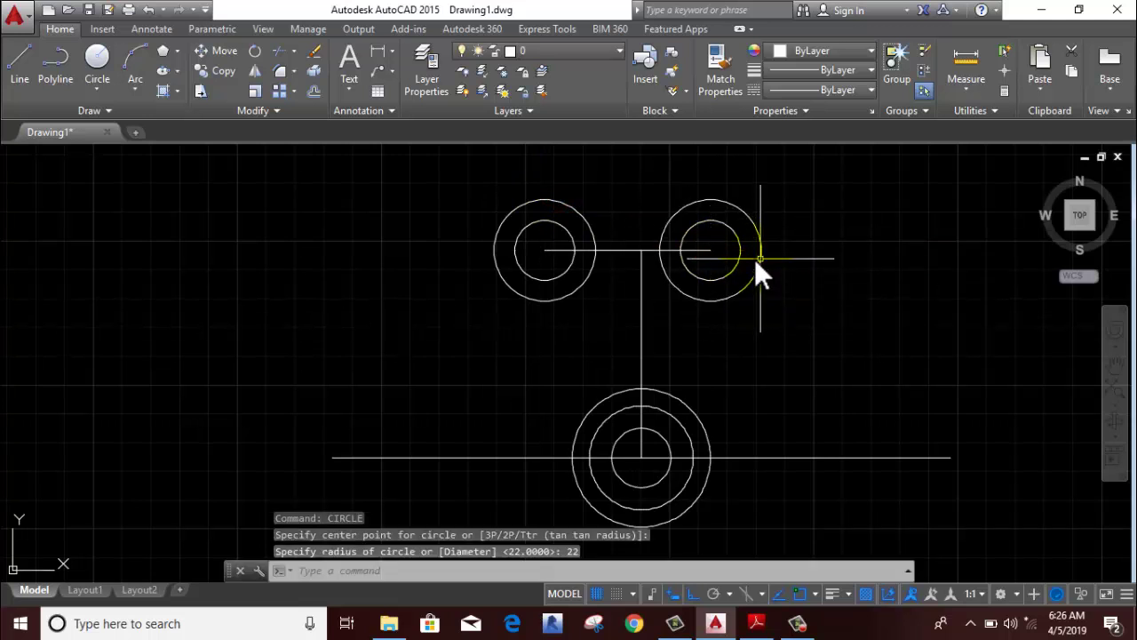
middle_drag(751, 292, 606, 293)
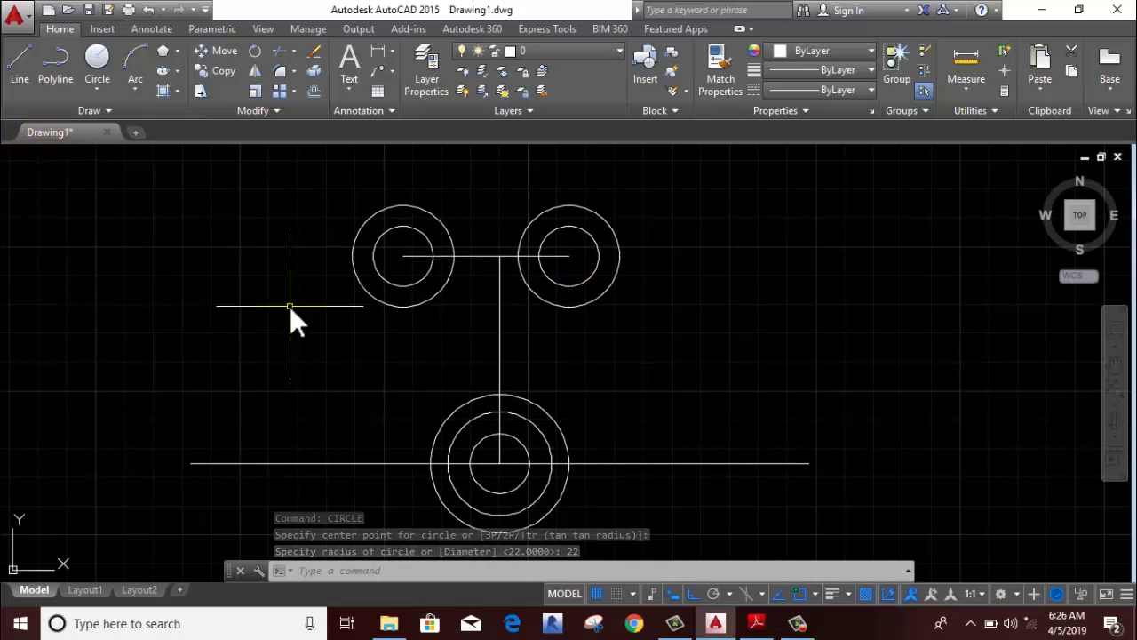
mouse_move(290, 305)
middle_down()
mouse_move(279, 257)
mouse_move(276, 300)
mouse_move(541, 347)
mouse_move(1108, 353)
middle_up()
middle_drag(715, 337, 883, 334)
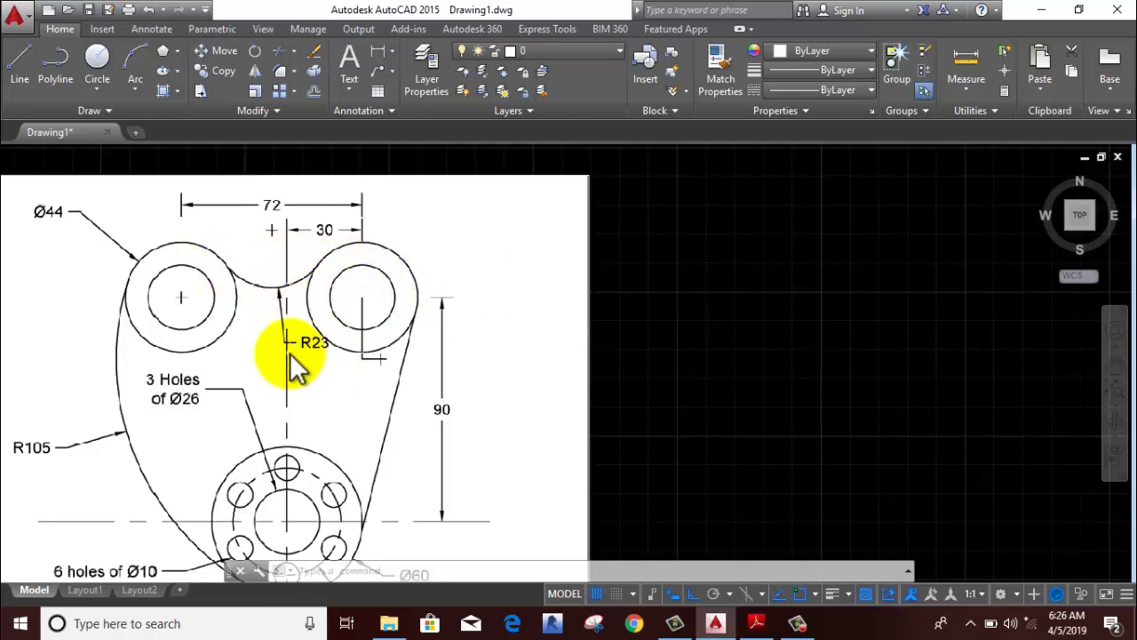
scroll(289, 357, down, 5)
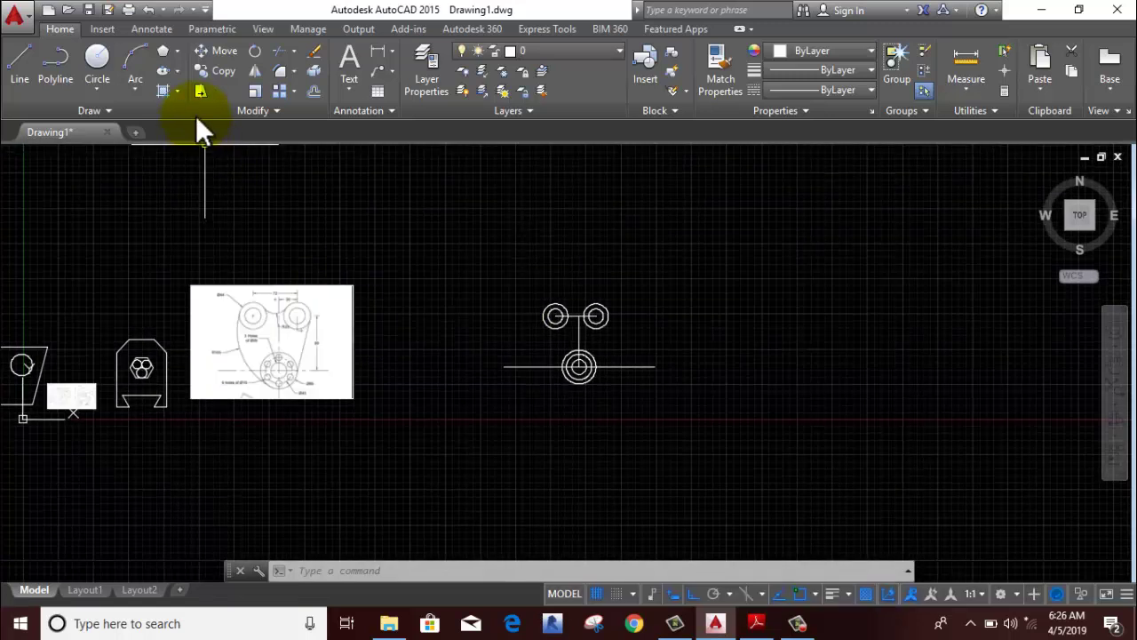
Draw a radius-23 Tan, Tan, Radius circle touching the right and left boss circles
click(90, 84)
click(123, 258)
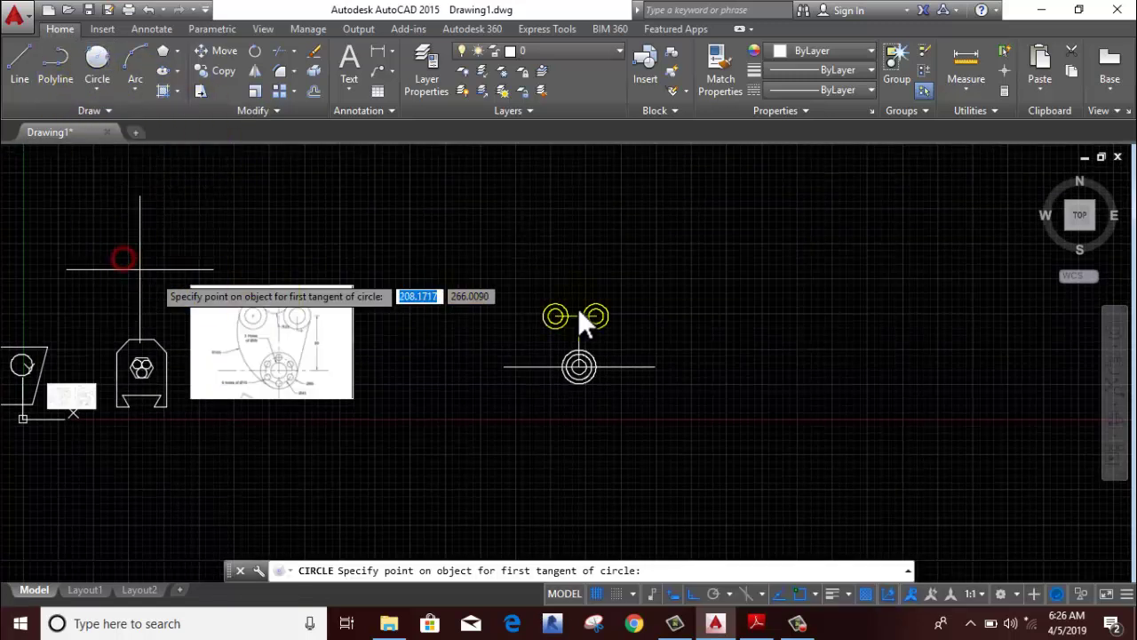
scroll(684, 298, up, 4)
scroll(710, 293, up, 2)
click(266, 354)
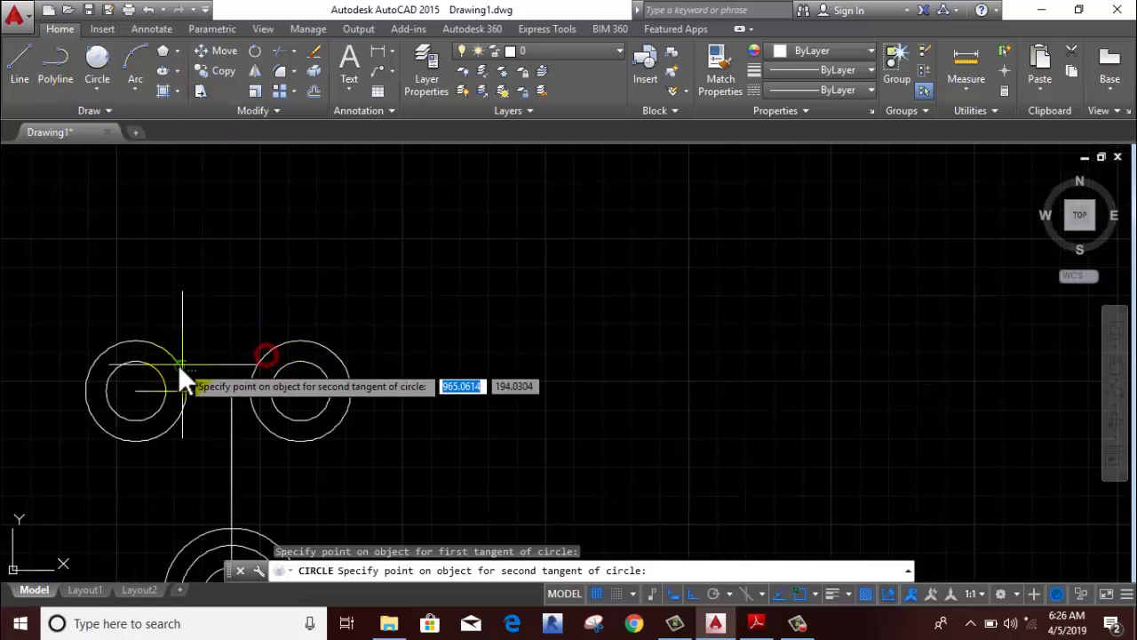
click(175, 364)
text(2)
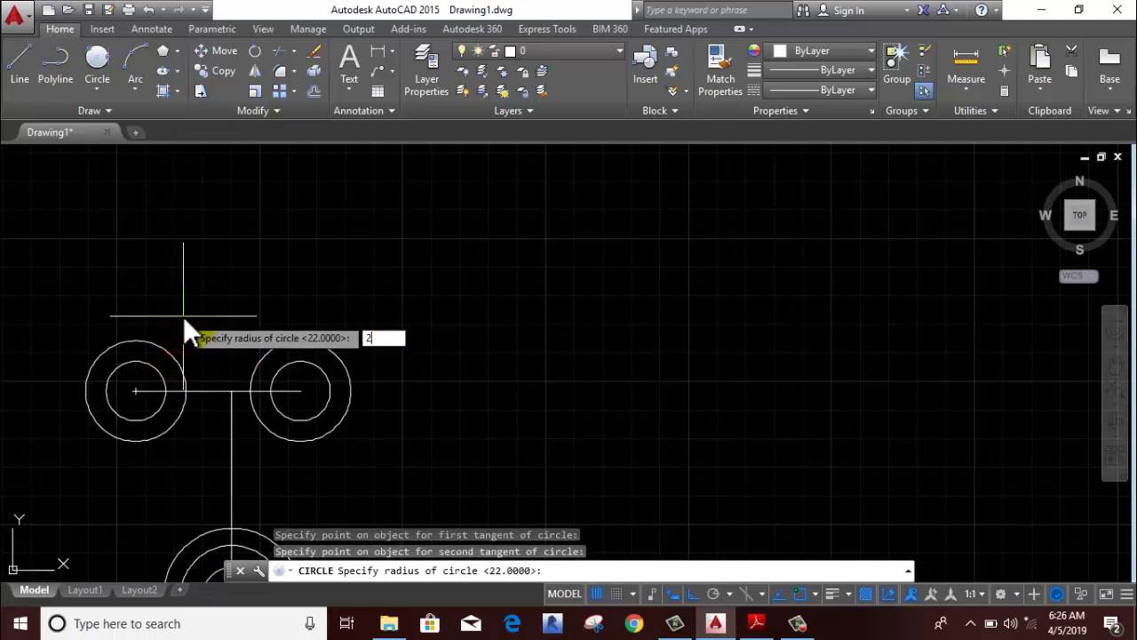
text(3)
key(Return)
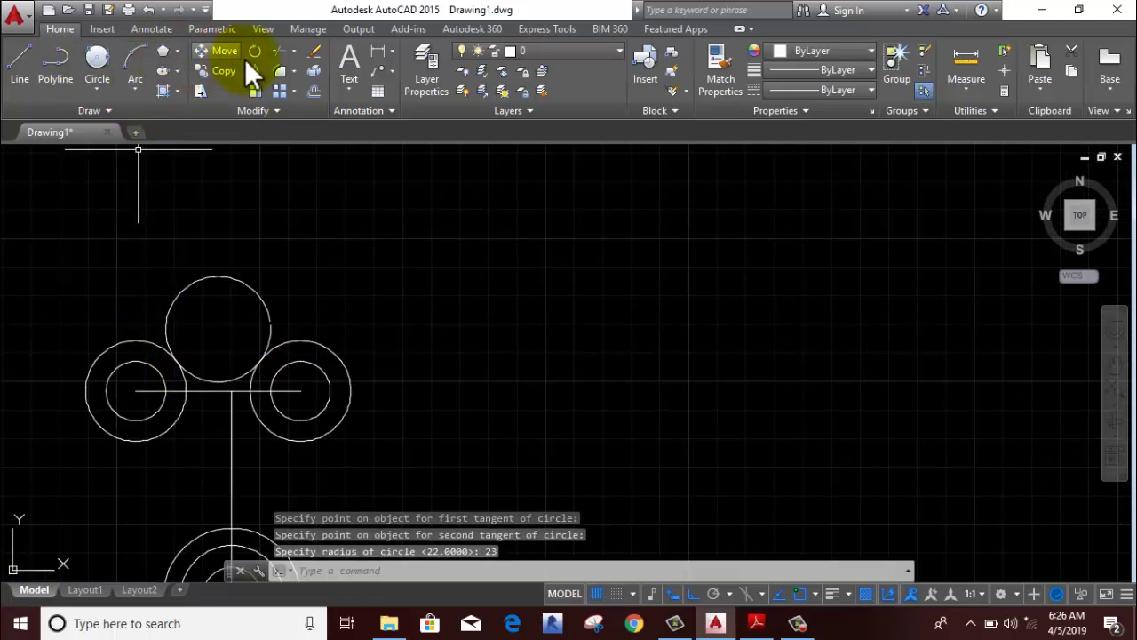
click(280, 53)
click(289, 237)
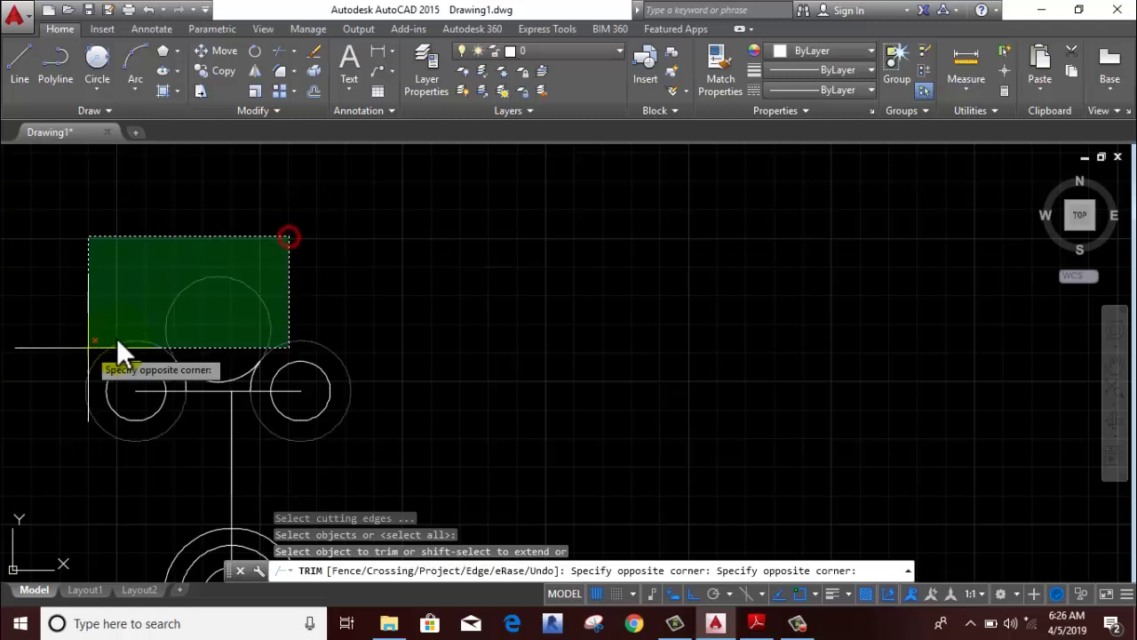
click(119, 347)
click(287, 229)
click(182, 315)
middle_drag(172, 316, 213, 274)
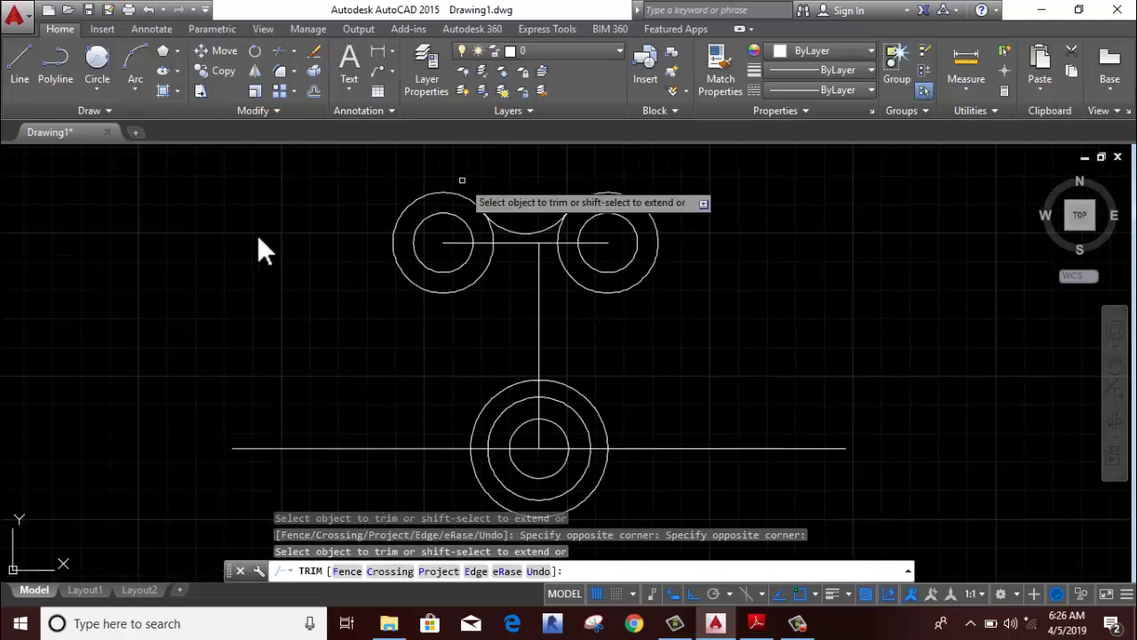
right_click(199, 246)
click(226, 254)
scroll(302, 277, down, 4)
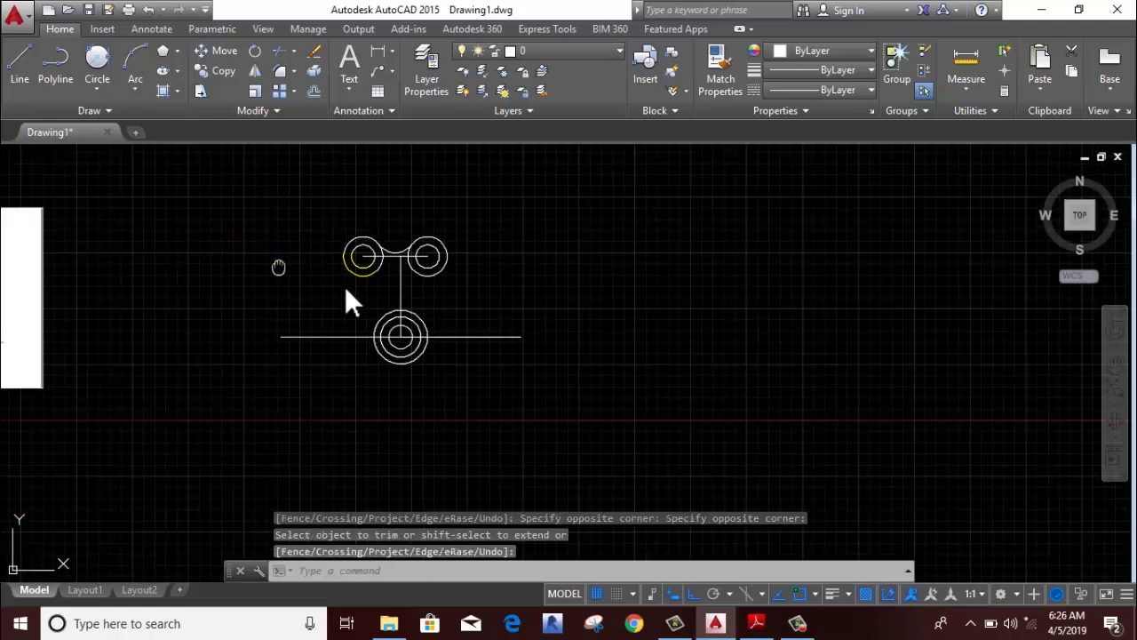
middle_drag(346, 289, 626, 318)
click(209, 334)
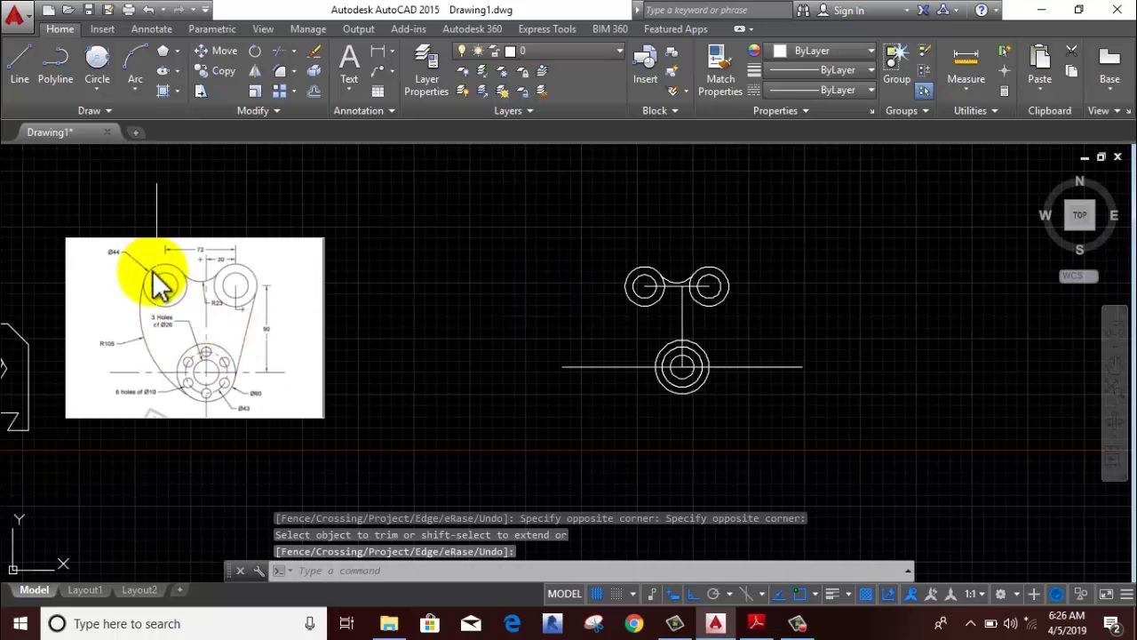
scroll(231, 386, up, 5)
scroll(258, 346, up, 1)
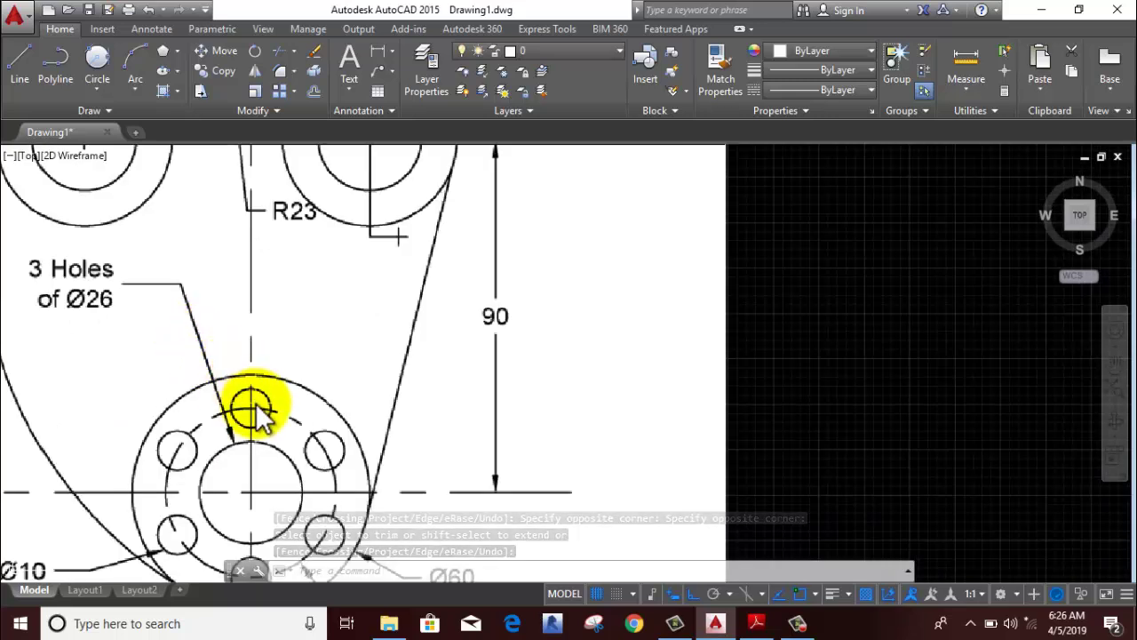
middle_drag(255, 374, 276, 355)
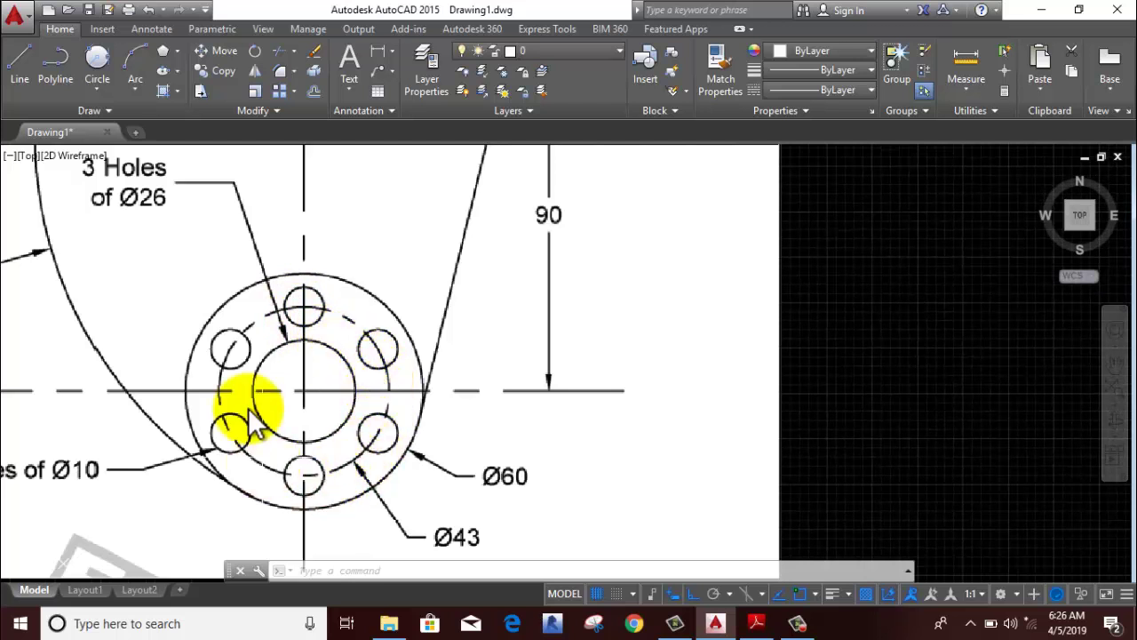
scroll(293, 382, down, 2)
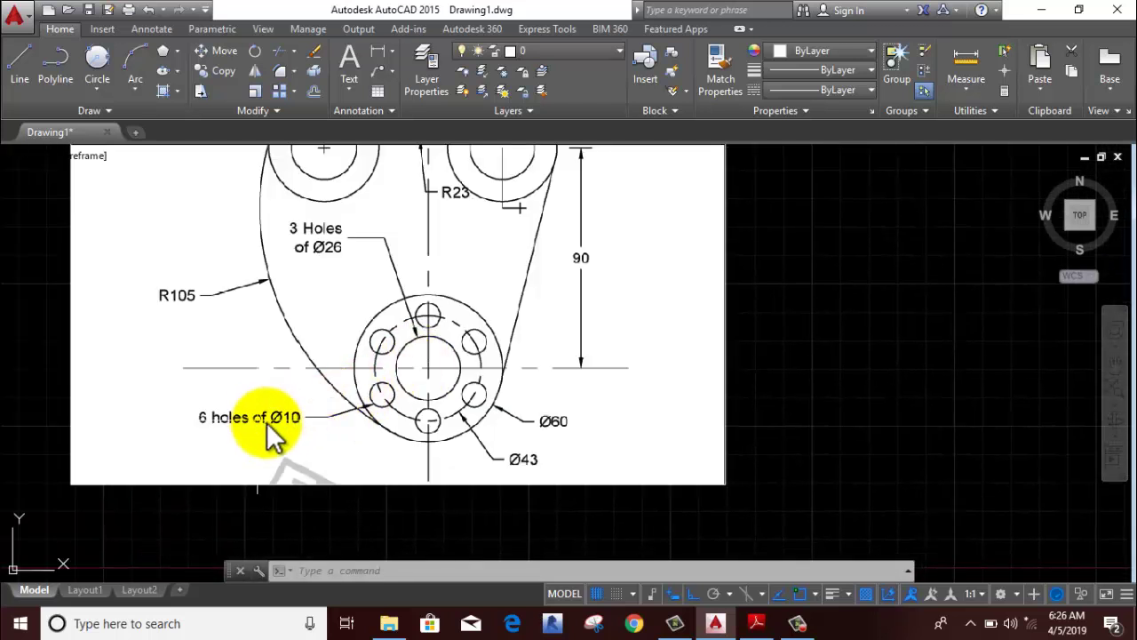
scroll(289, 422, down, 3)
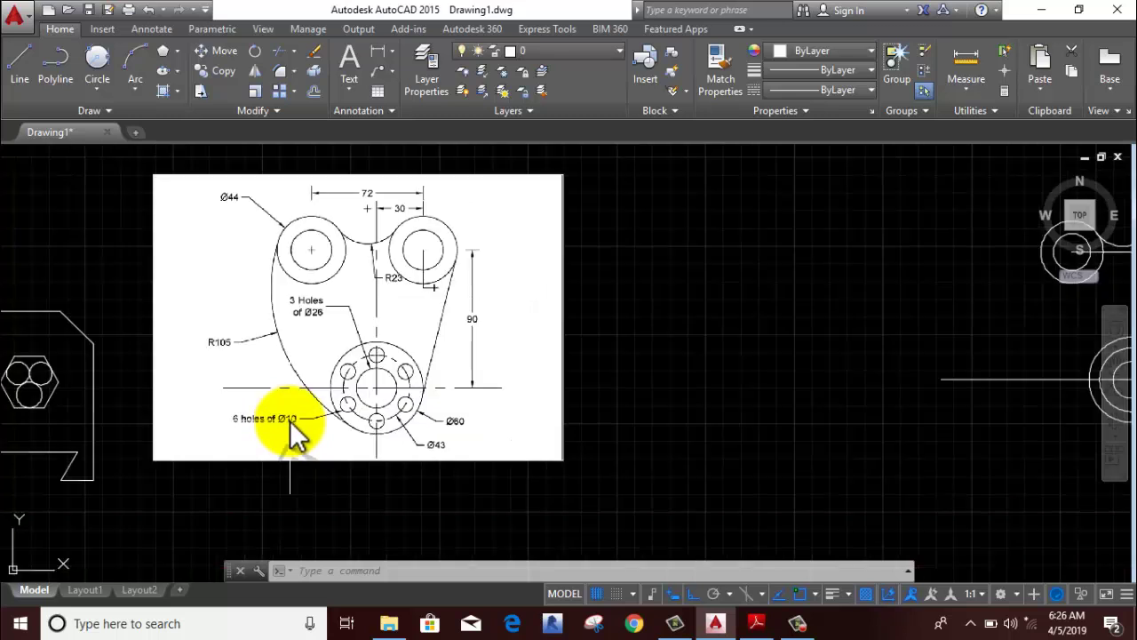
scroll(360, 391, down, 1)
middle_drag(667, 385, 339, 363)
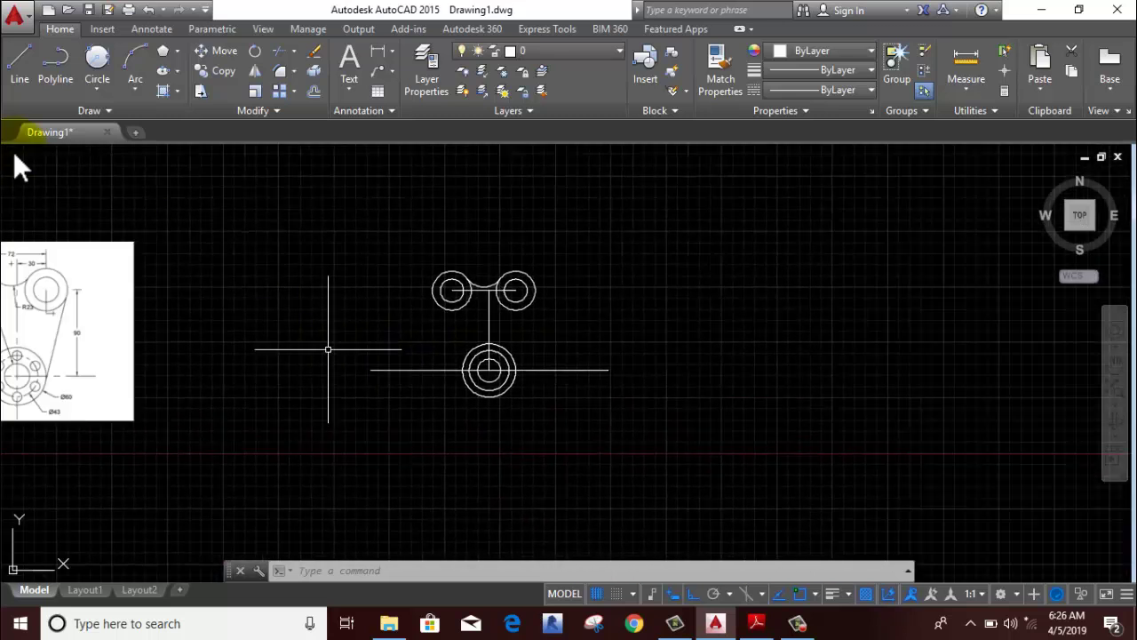
Draw a radius-5 circle centred on the top quadrant of the hub's middle circle
click(104, 94)
click(118, 116)
scroll(494, 364, up, 3)
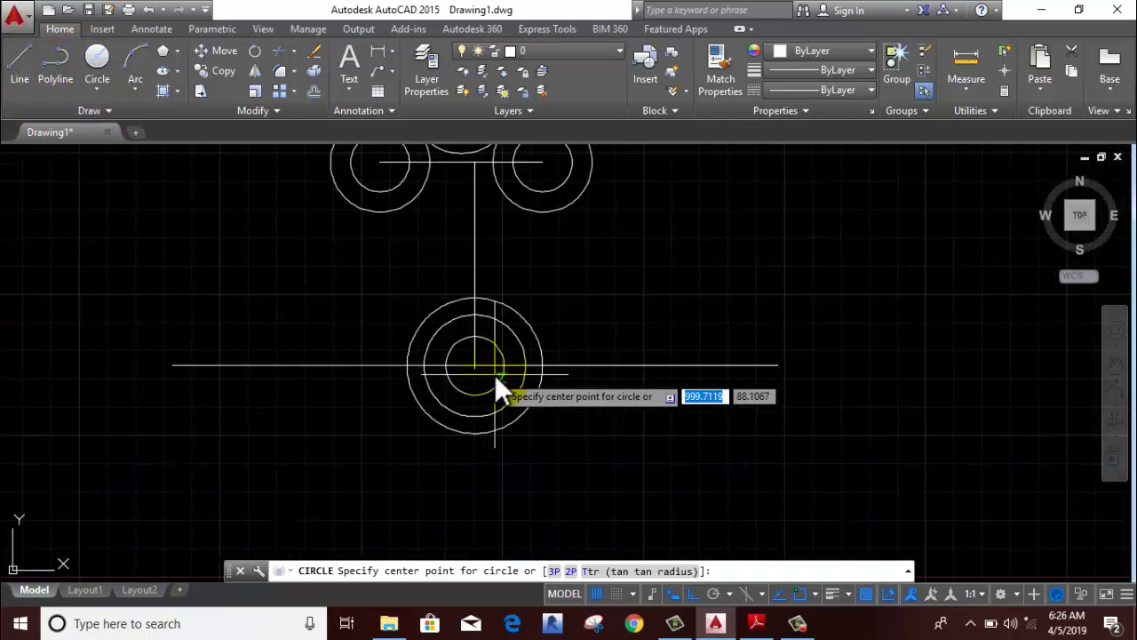
scroll(480, 338, up, 3)
click(459, 282)
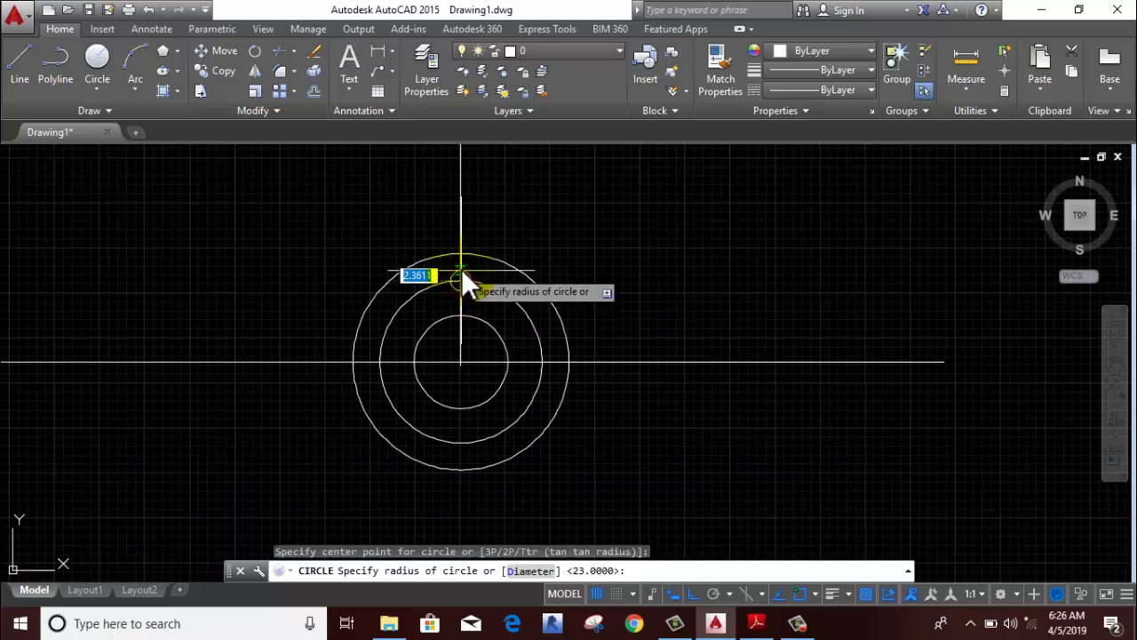
text(5)
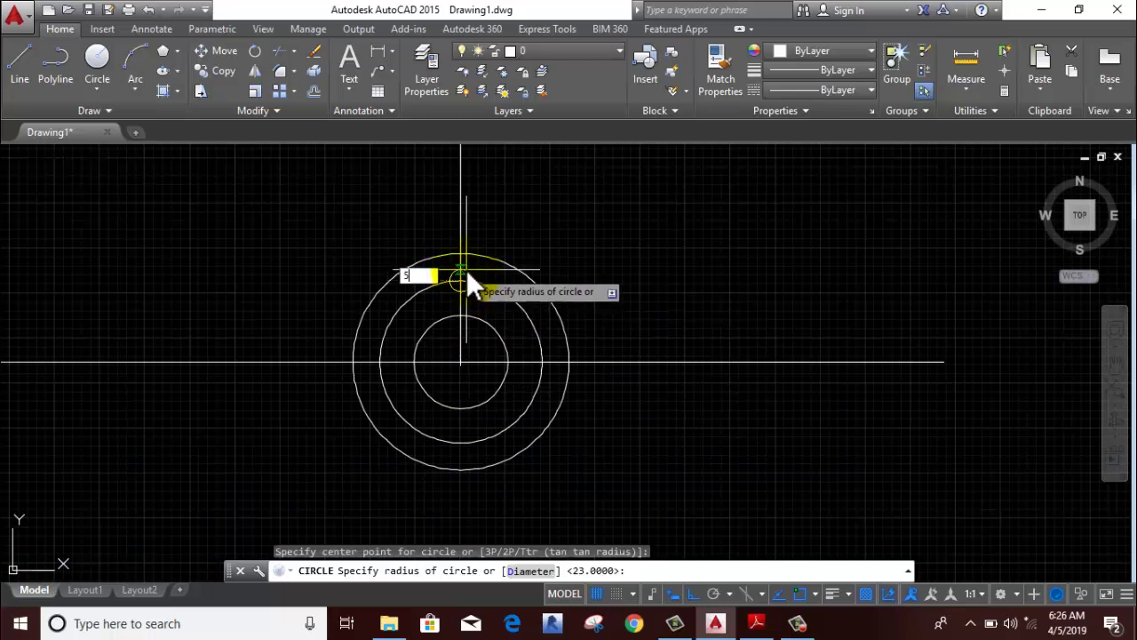
key(Return)
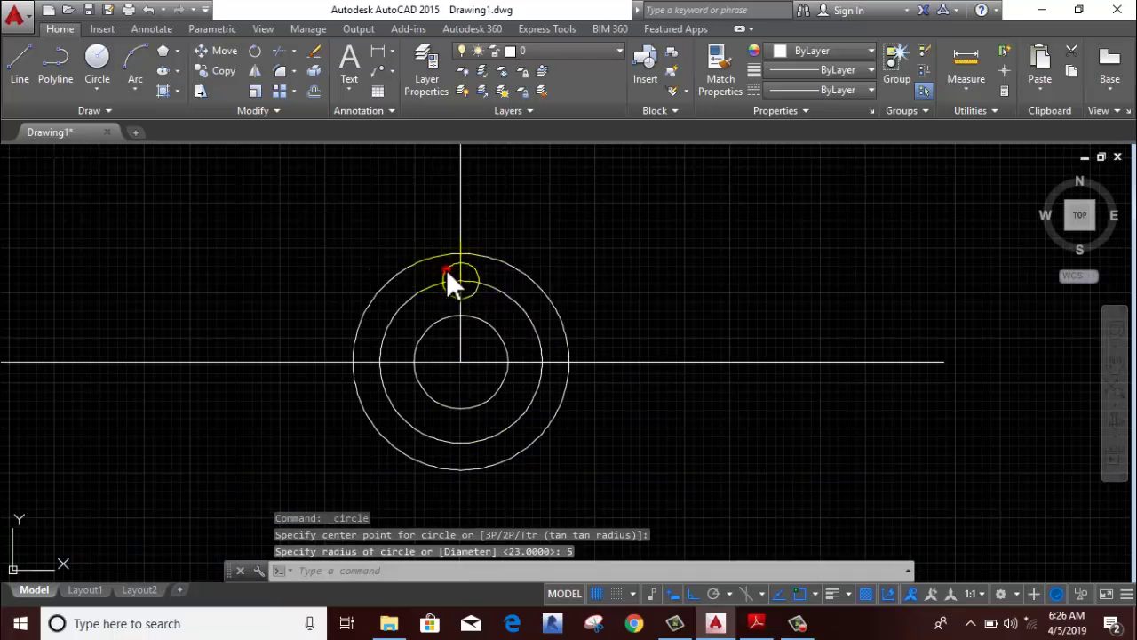
click(445, 270)
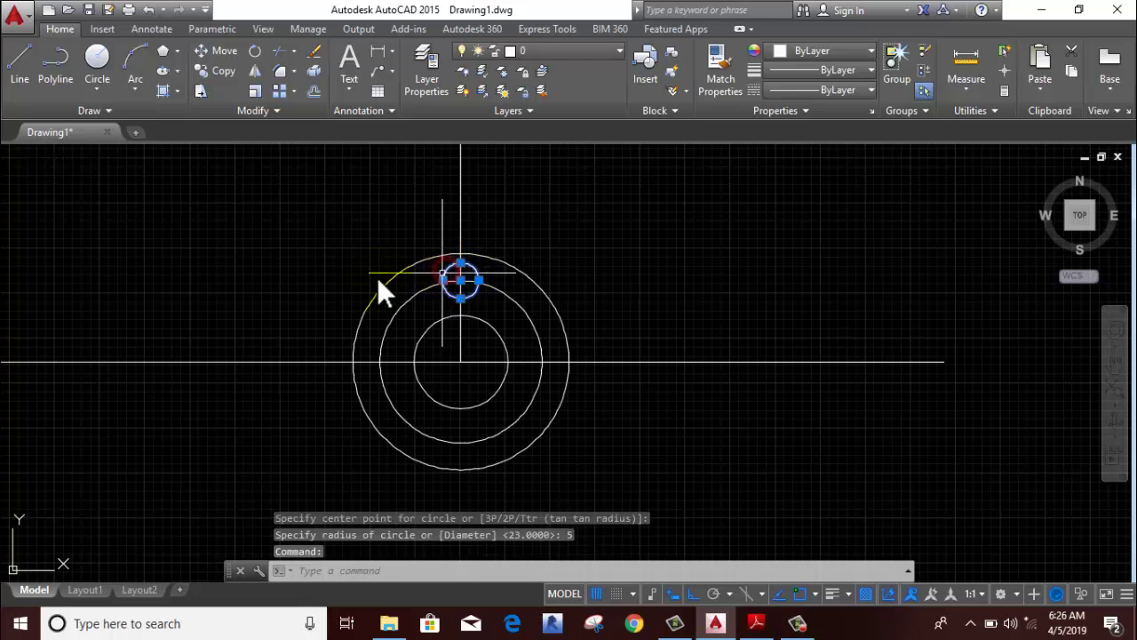
click(294, 90)
Polar-array the radius-5 hole into 5 items around the hub centre
click(321, 183)
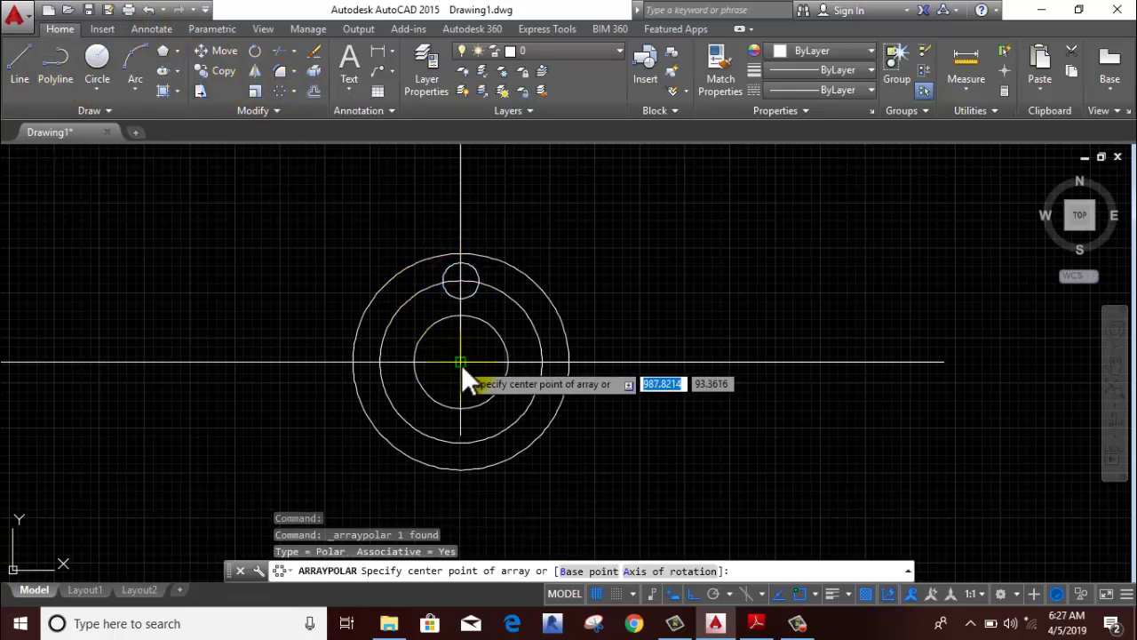
click(461, 362)
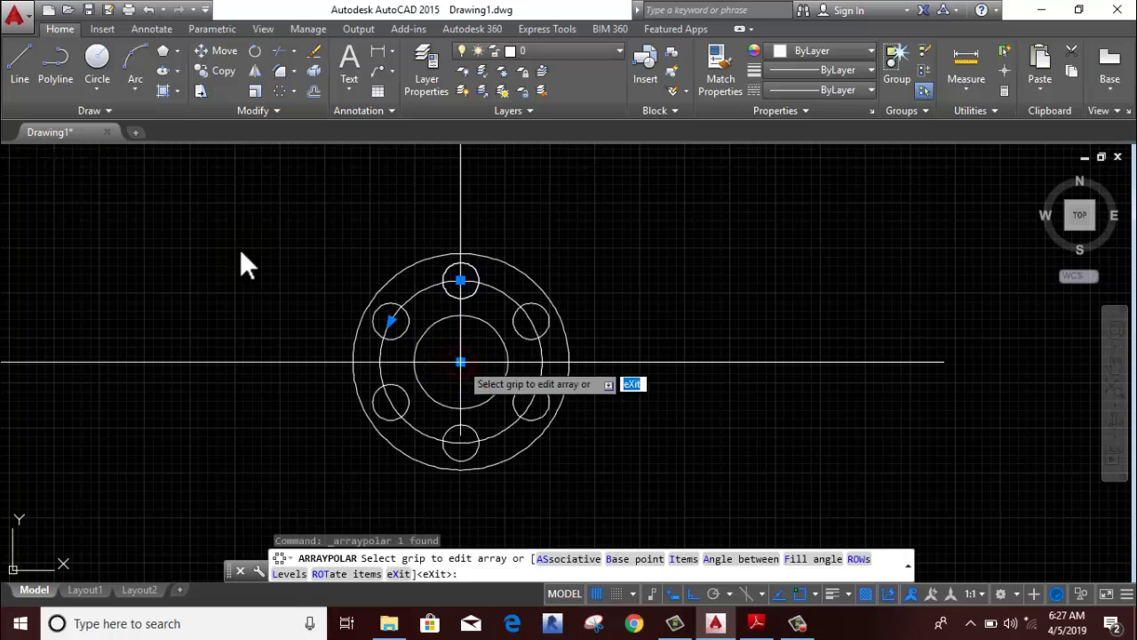
click(192, 51)
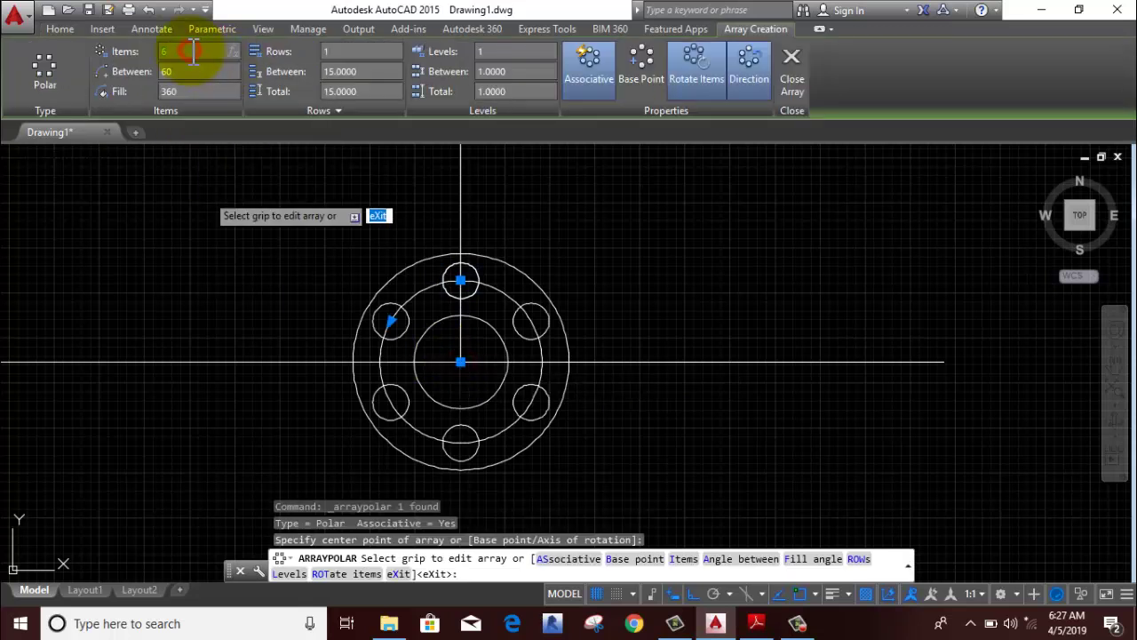
key(Return)
key(Return)
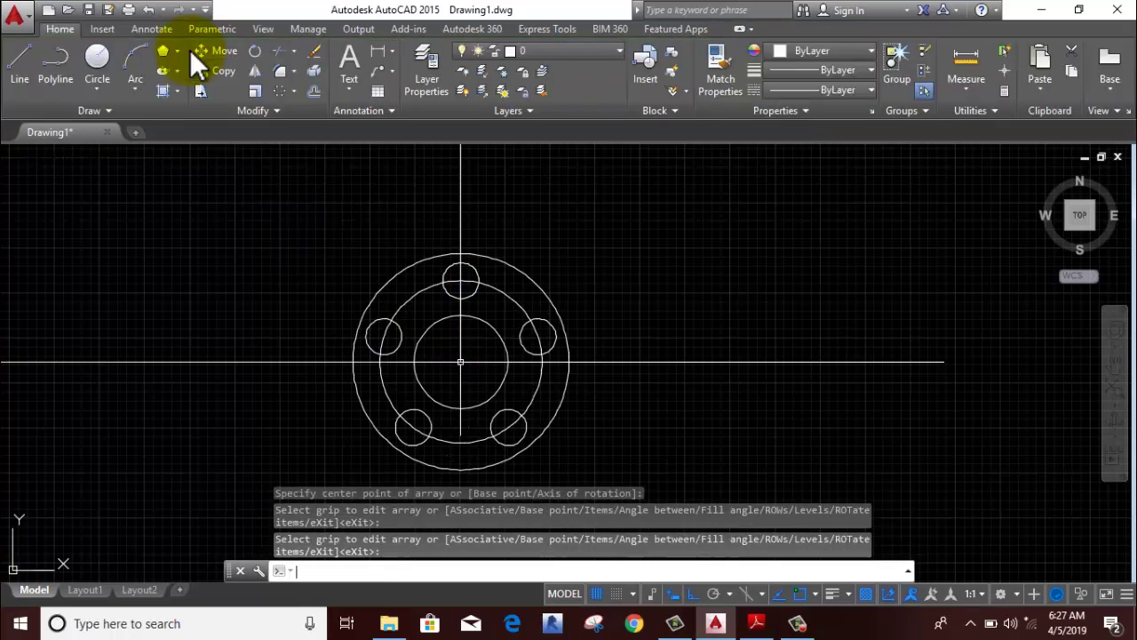
scroll(383, 258, down, 3)
scroll(389, 276, down, 1)
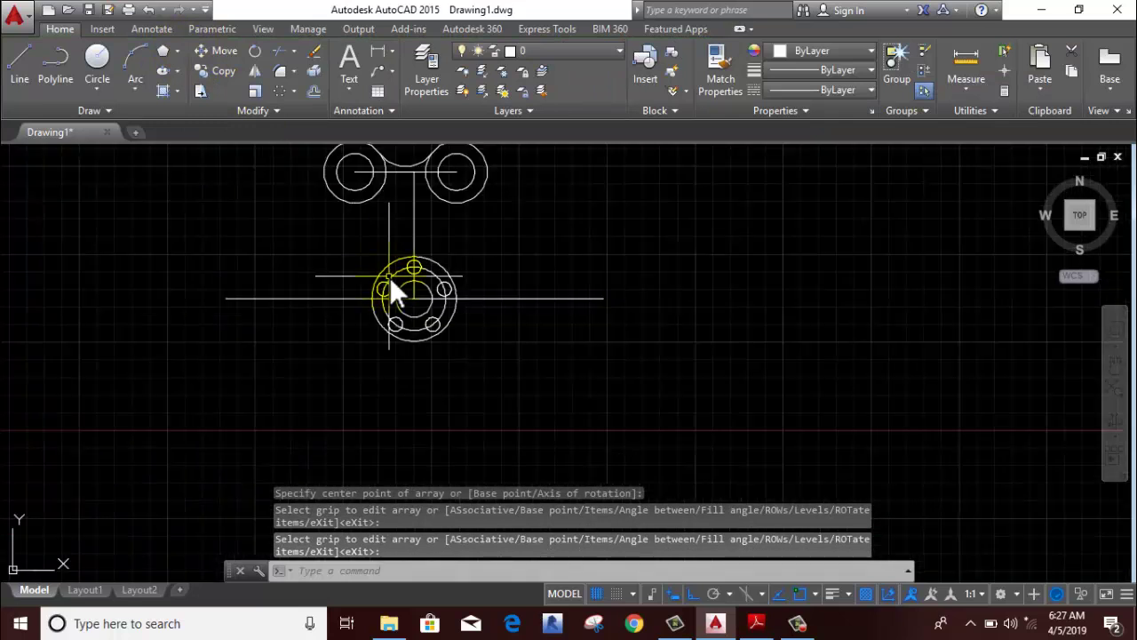
middle_drag(277, 282, 300, 316)
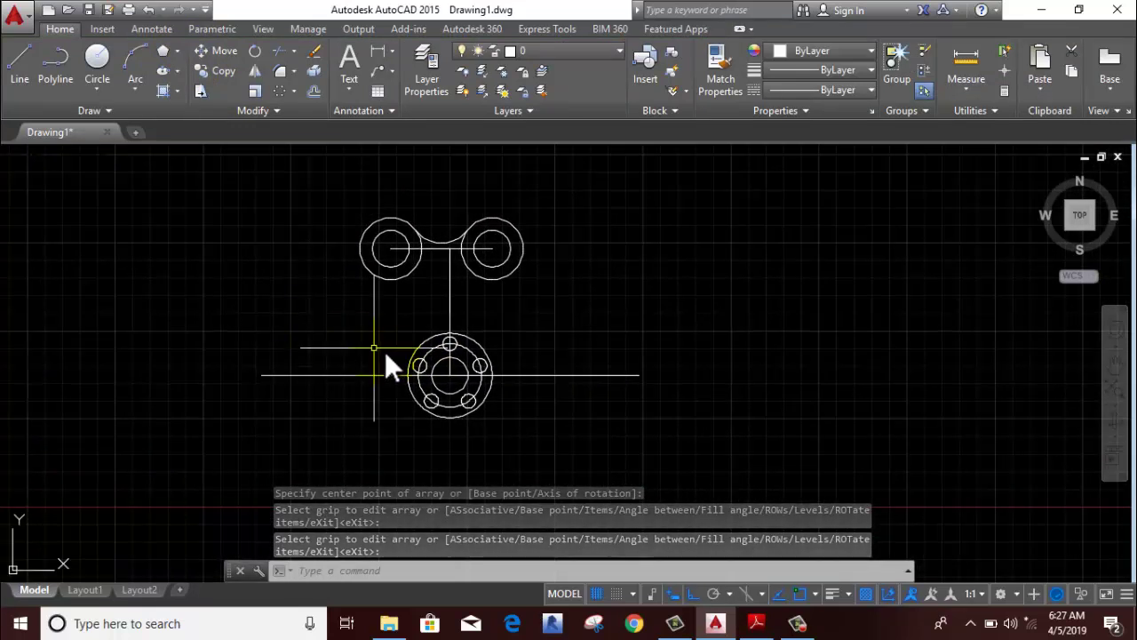
scroll(426, 360, up, 1)
scroll(372, 335, up, 3)
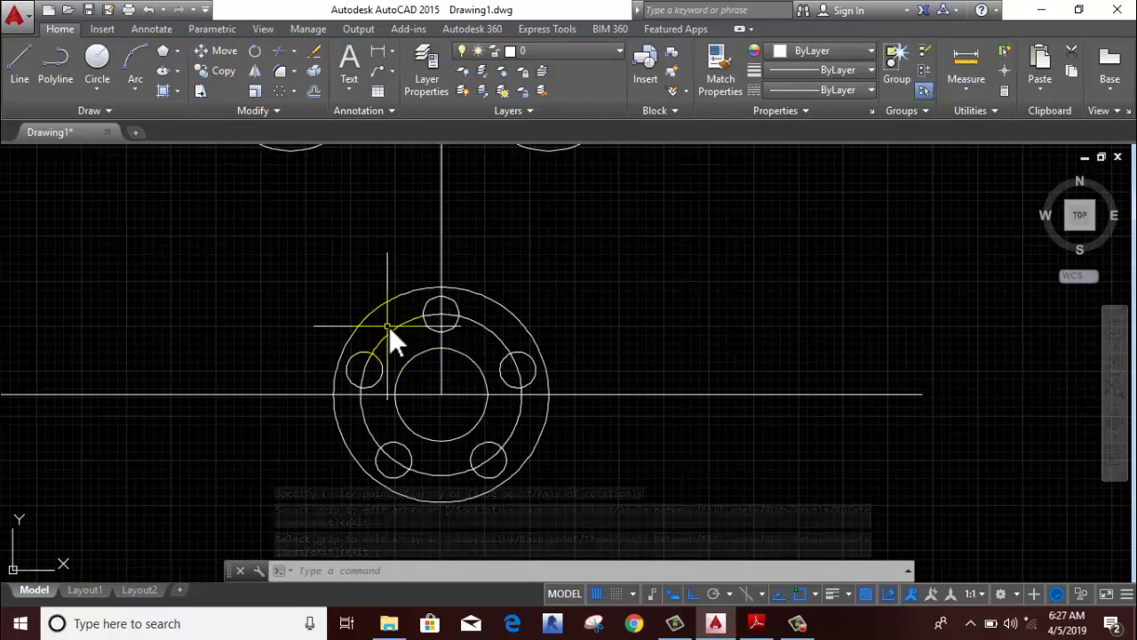
scroll(389, 325, down, 4)
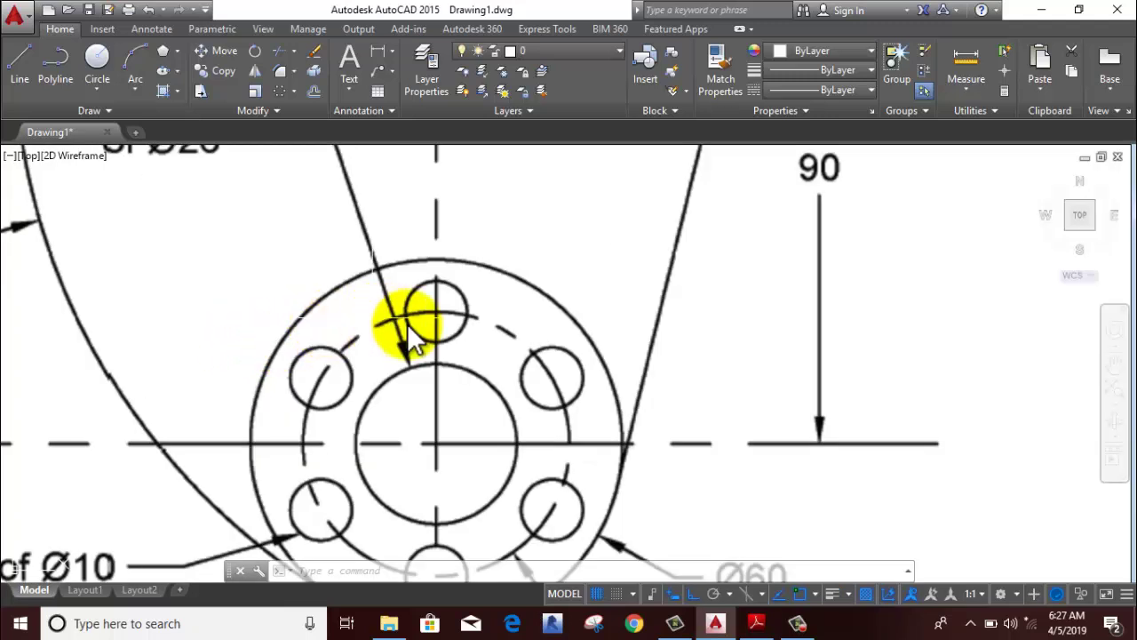
scroll(506, 355, down, 2)
scroll(509, 364, down, 2)
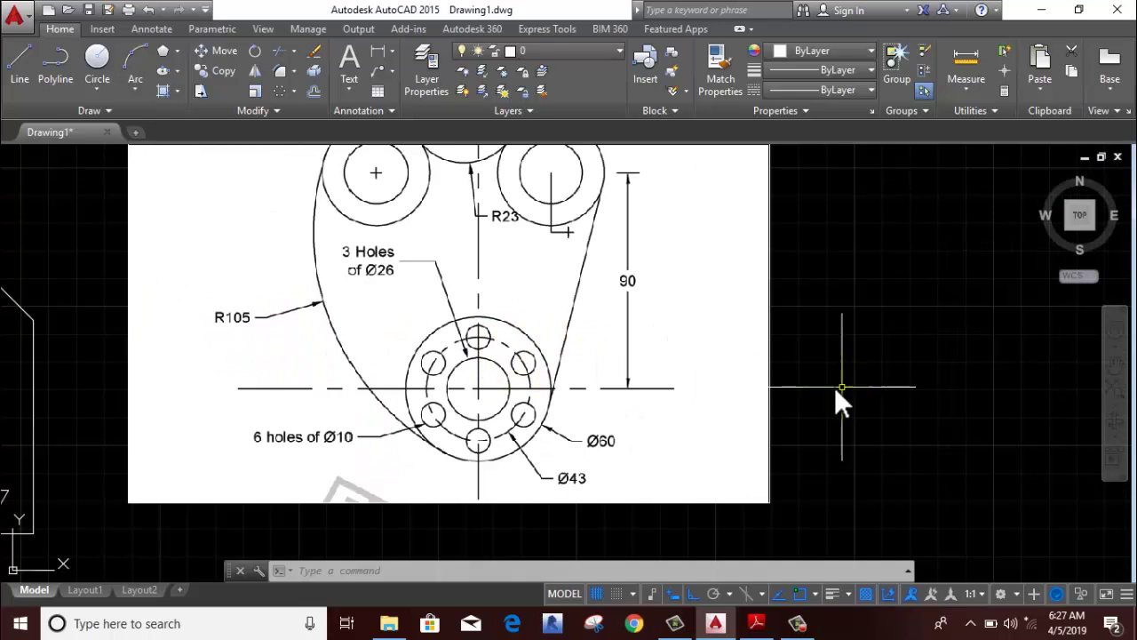
middle_drag(834, 387, 311, 388)
scroll(635, 206, down, 3)
middle_drag(420, 257, 300, 284)
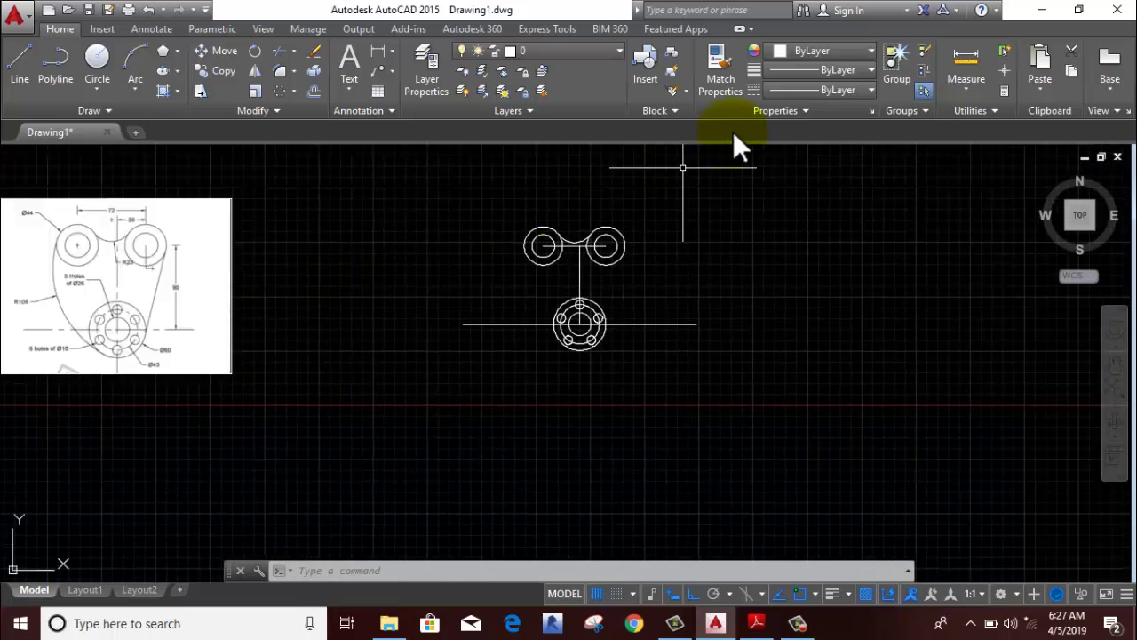
Load the CENTER linetype from acad.lin via the Linetype Manager
click(787, 90)
click(783, 167)
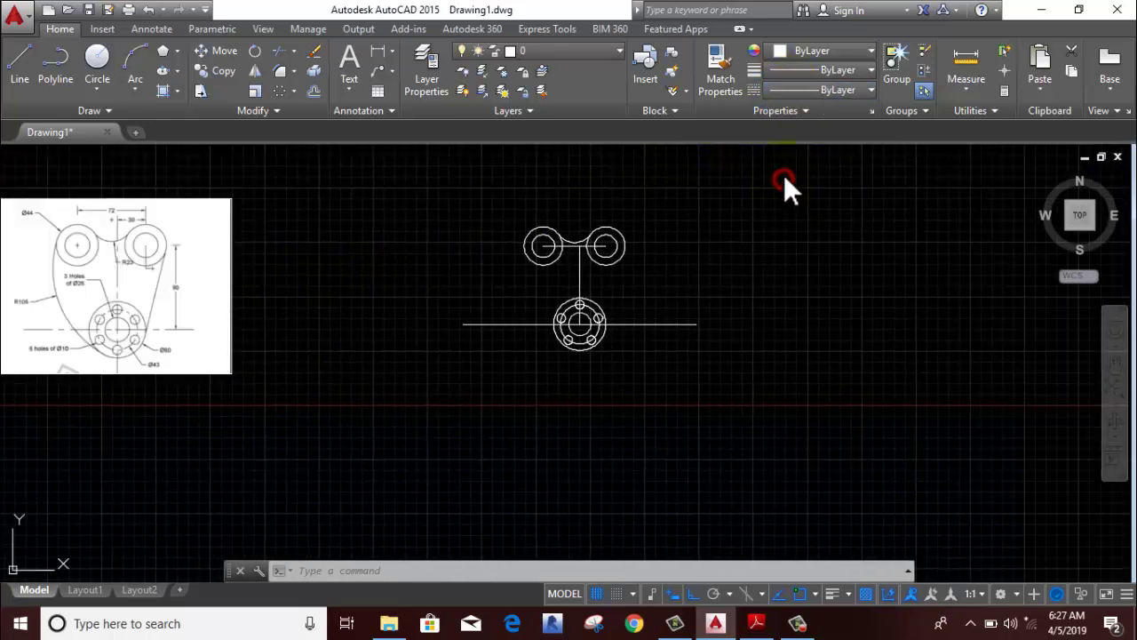
click(697, 171)
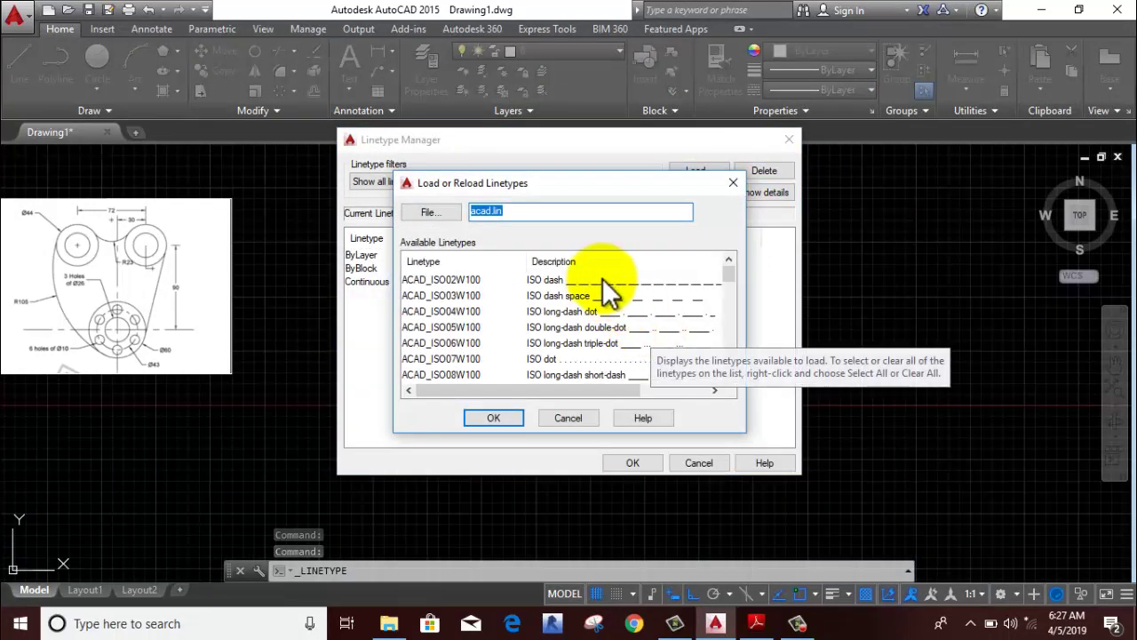
scroll(613, 305, down, 3)
scroll(594, 302, down, 2)
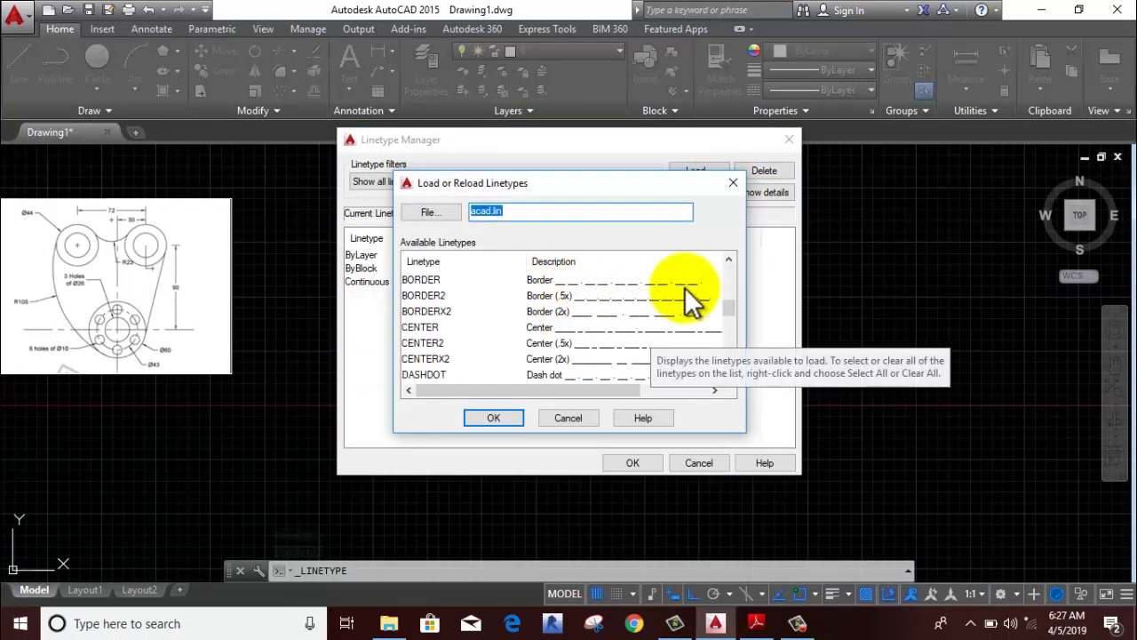
click(588, 329)
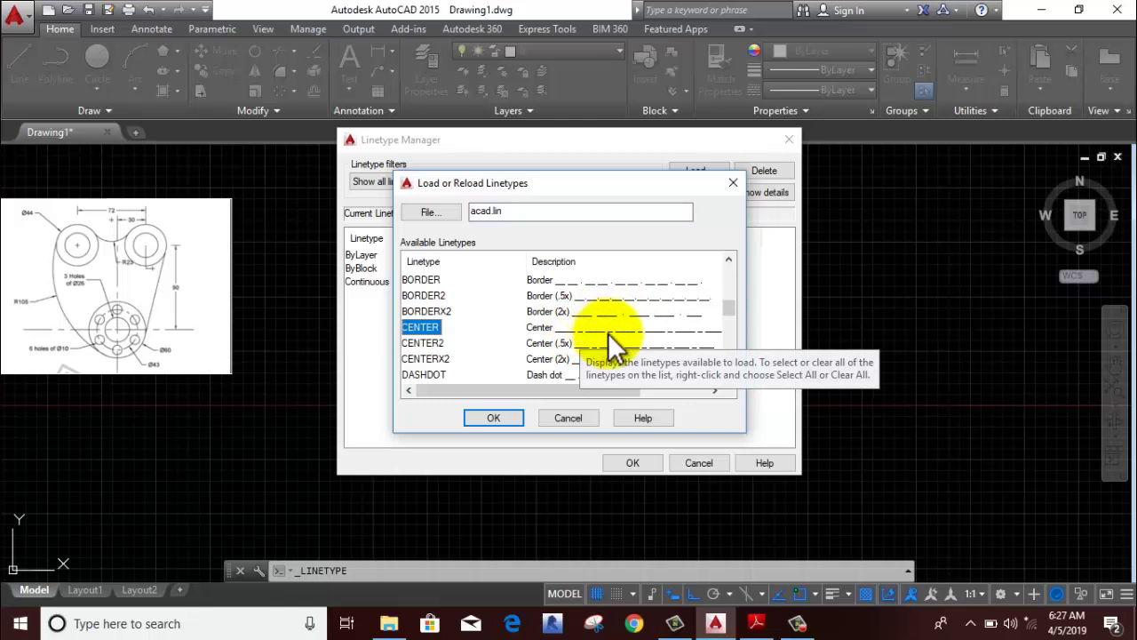
click(478, 416)
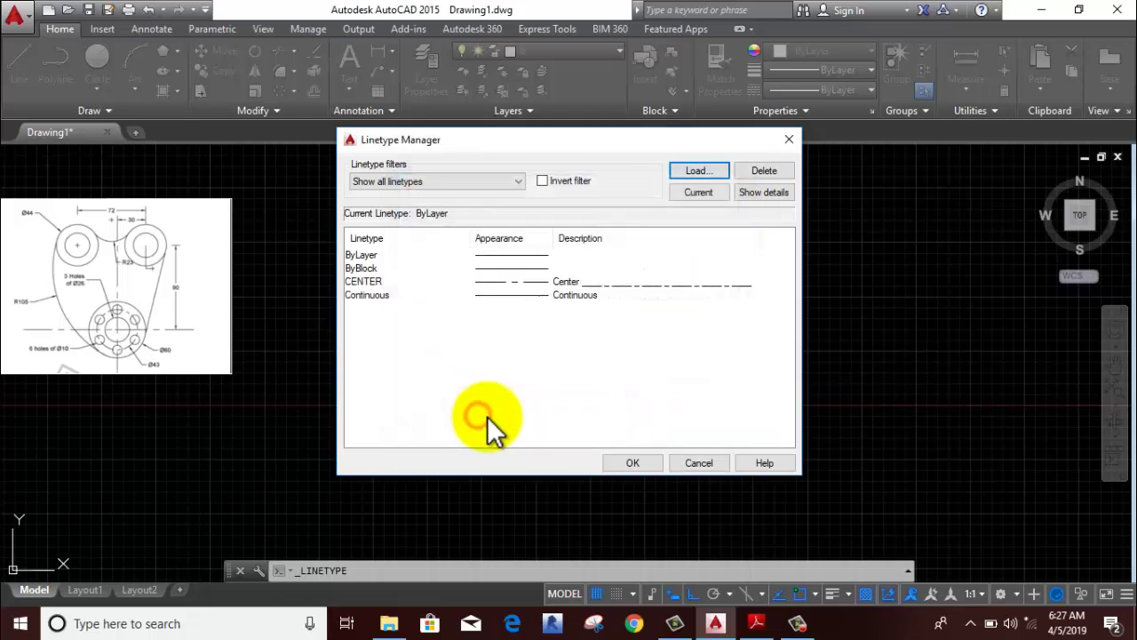
click(633, 463)
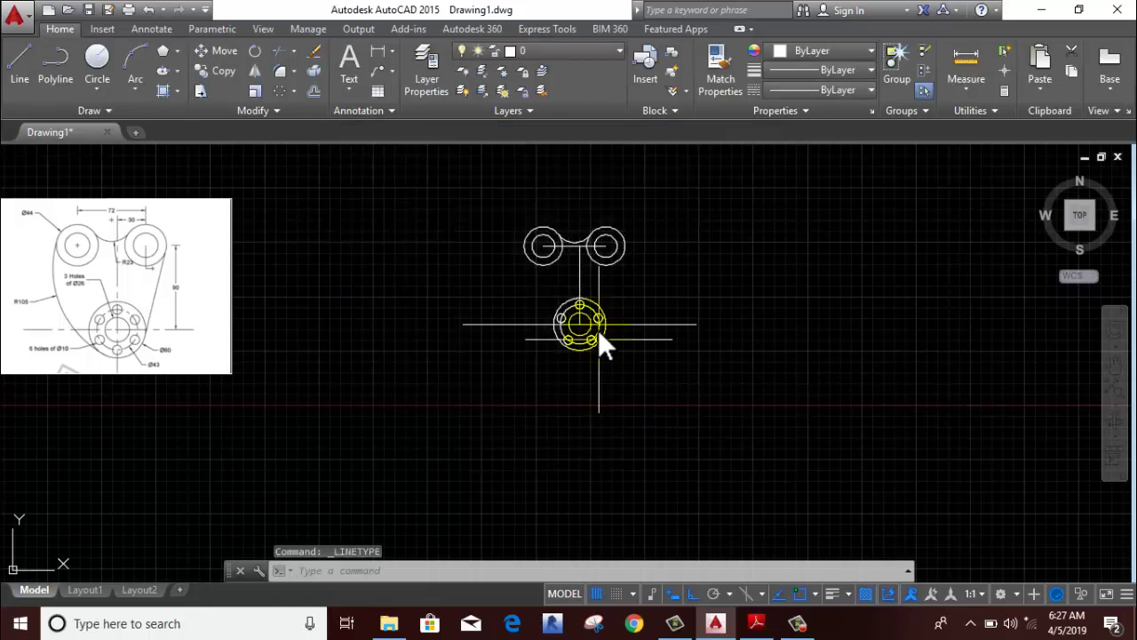
Assign the CENTER linetype to the hub's middle circle
scroll(584, 291, up, 4)
click(593, 331)
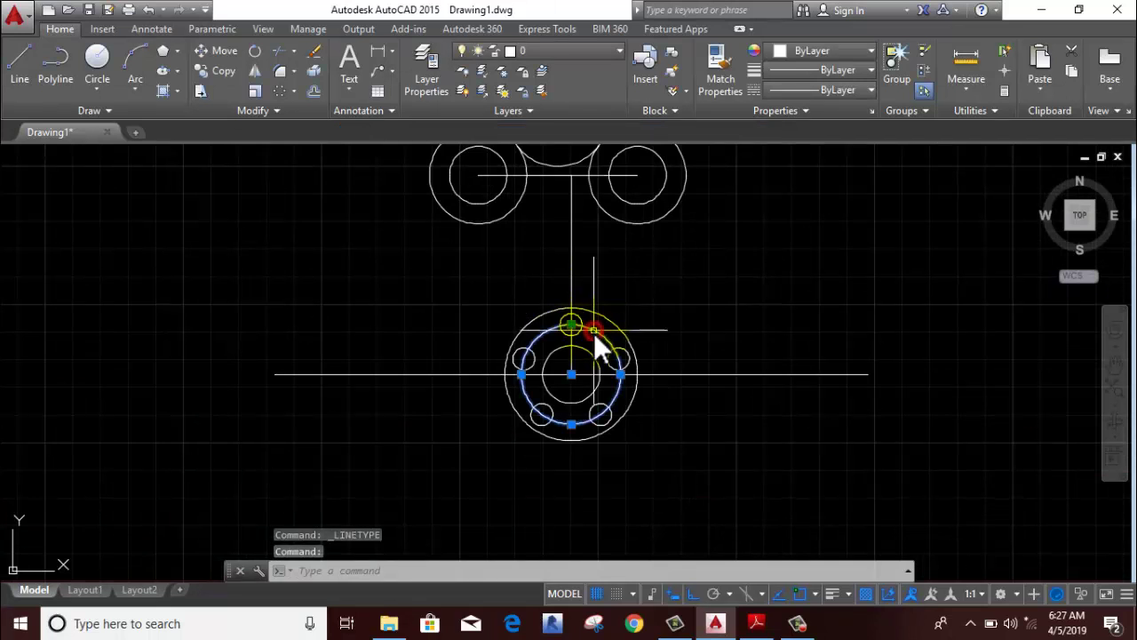
click(815, 87)
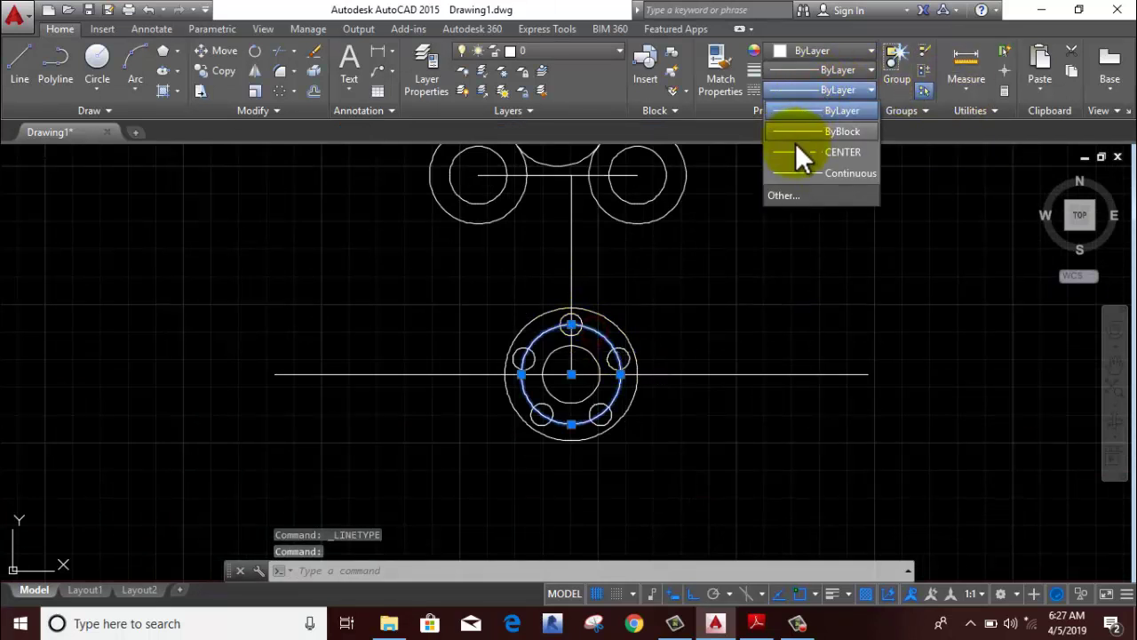
click(796, 149)
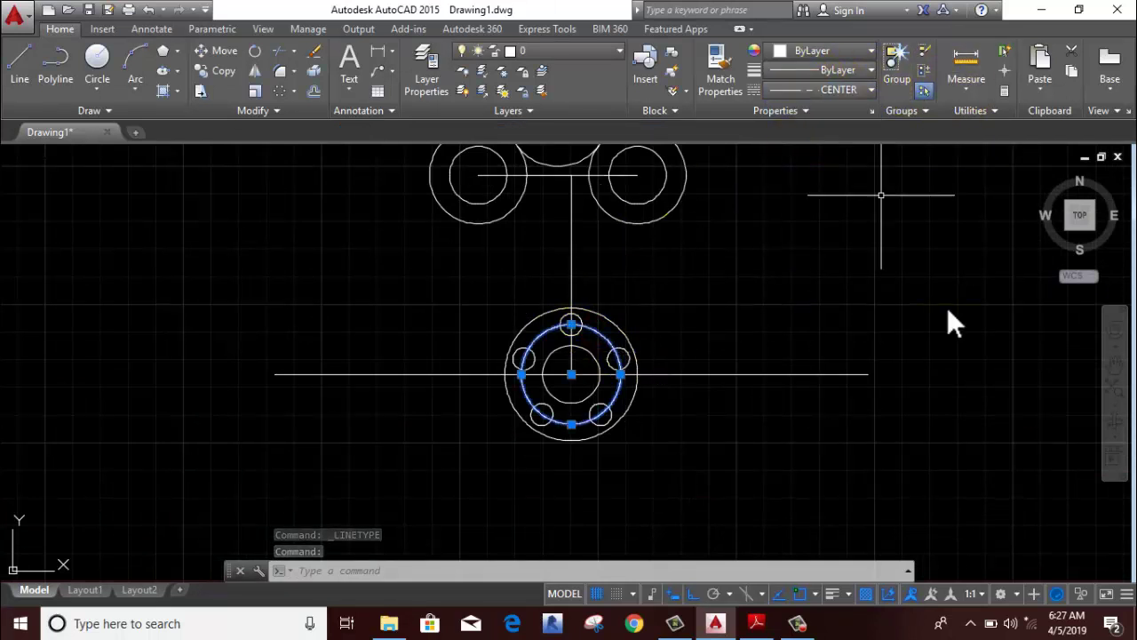
scroll(661, 333, up, 4)
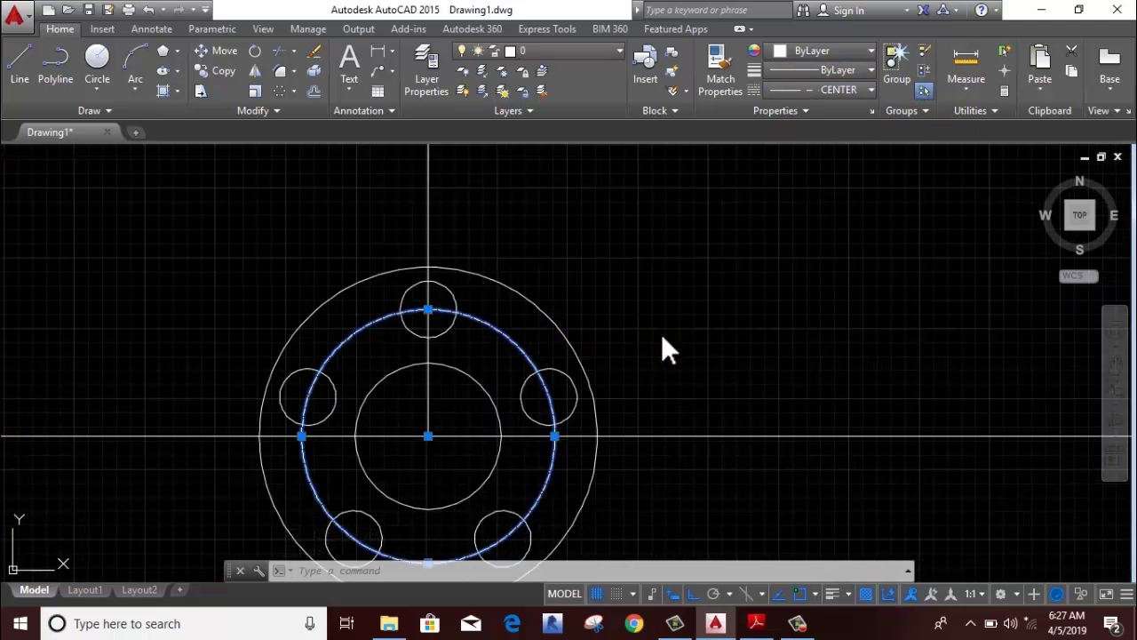
key(Escape)
middle_drag(659, 333, 744, 269)
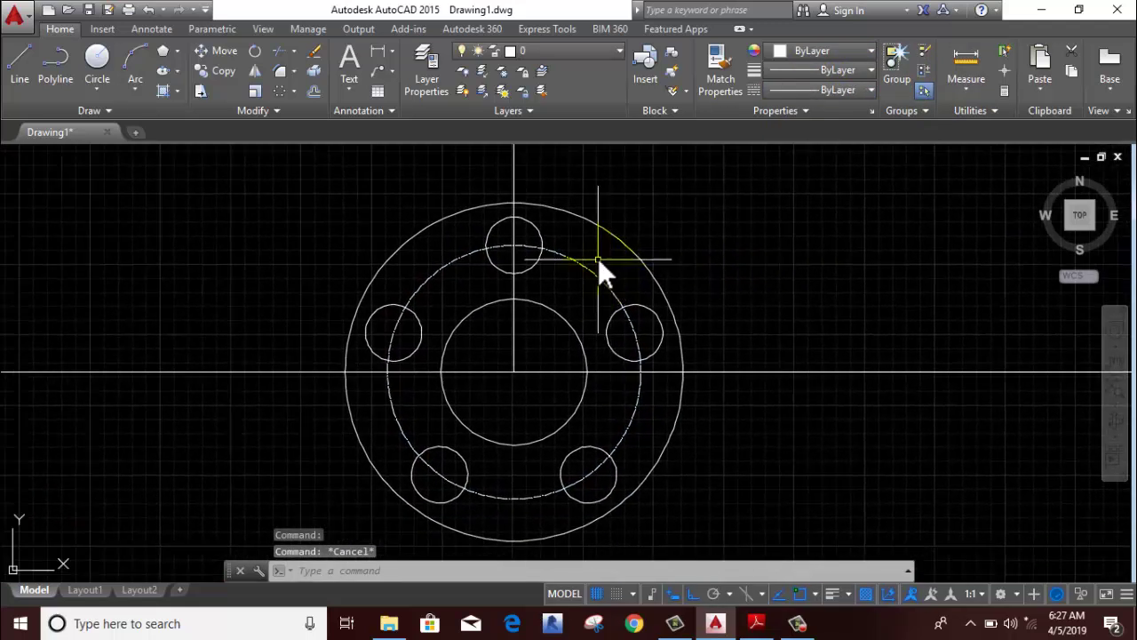
scroll(598, 258, up, 3)
scroll(584, 259, up, 1)
scroll(584, 259, down, 2)
scroll(584, 259, down, 2)
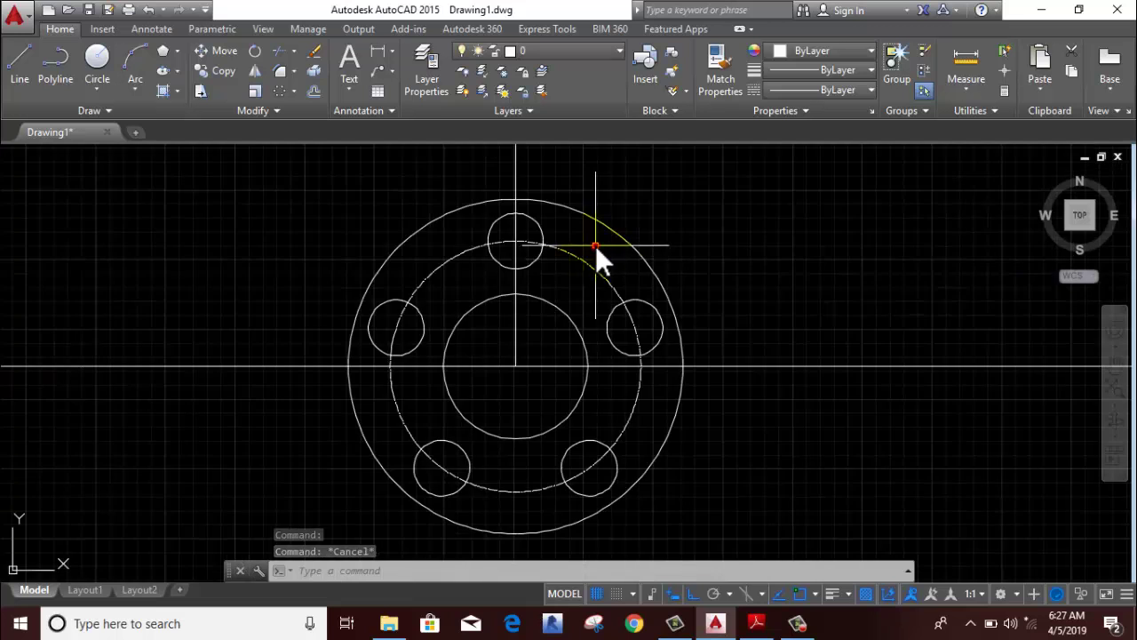
Set the linetype scale (LTS) to 10 so the center-line dashes show
click(595, 245)
click(572, 264)
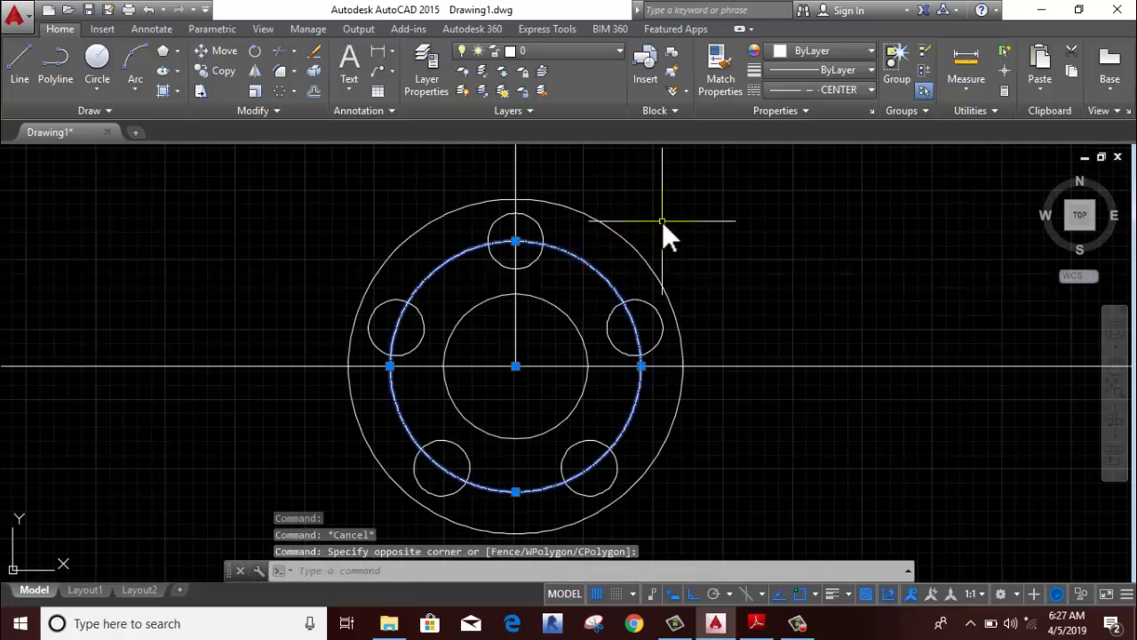
text(L)
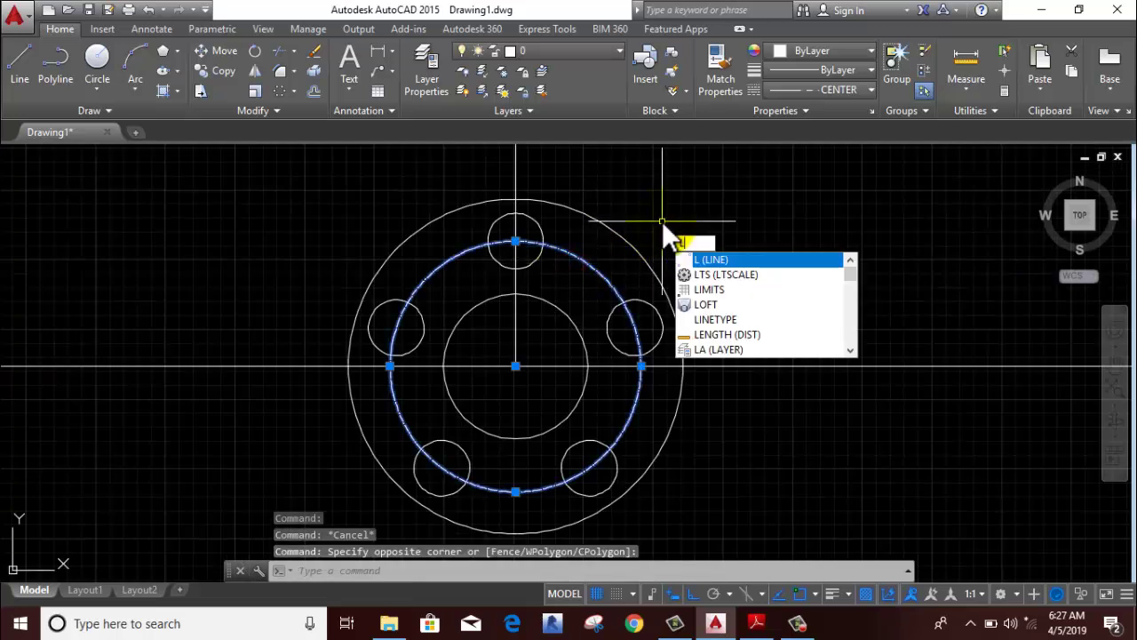
text(TS)
key(Return)
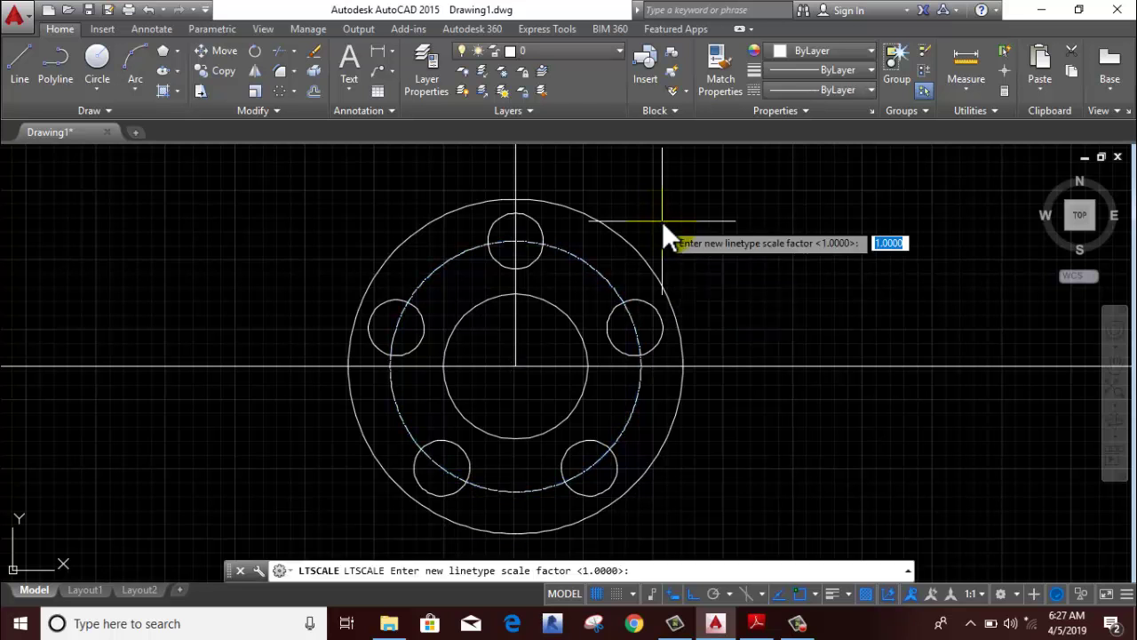
text(10)
key(Return)
scroll(801, 283, down, 3)
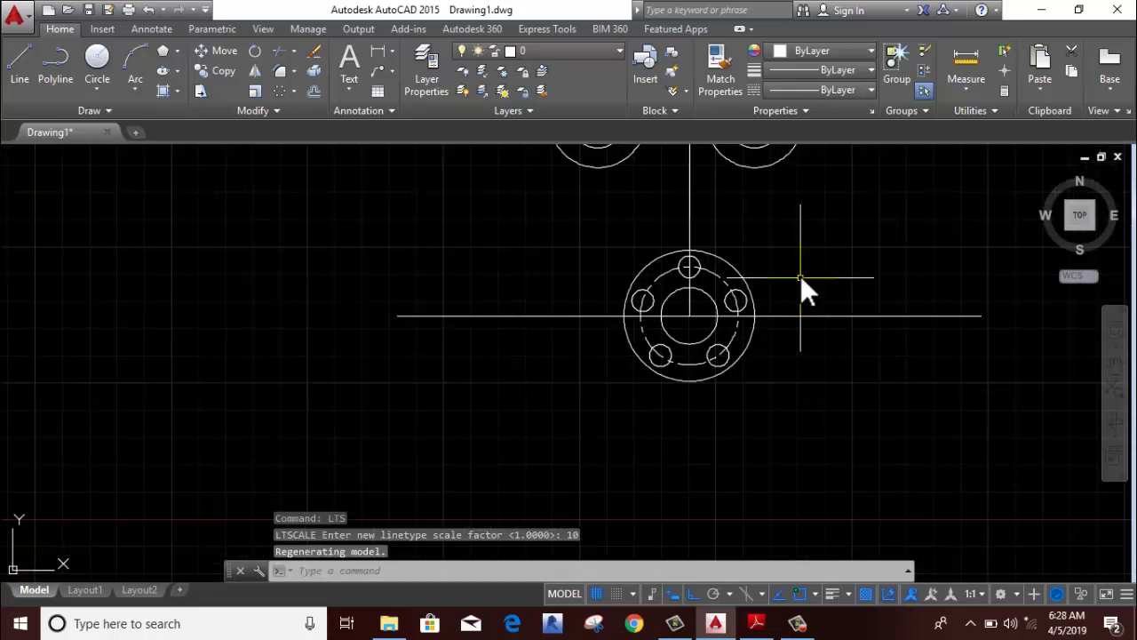
middle_drag(800, 283, 647, 384)
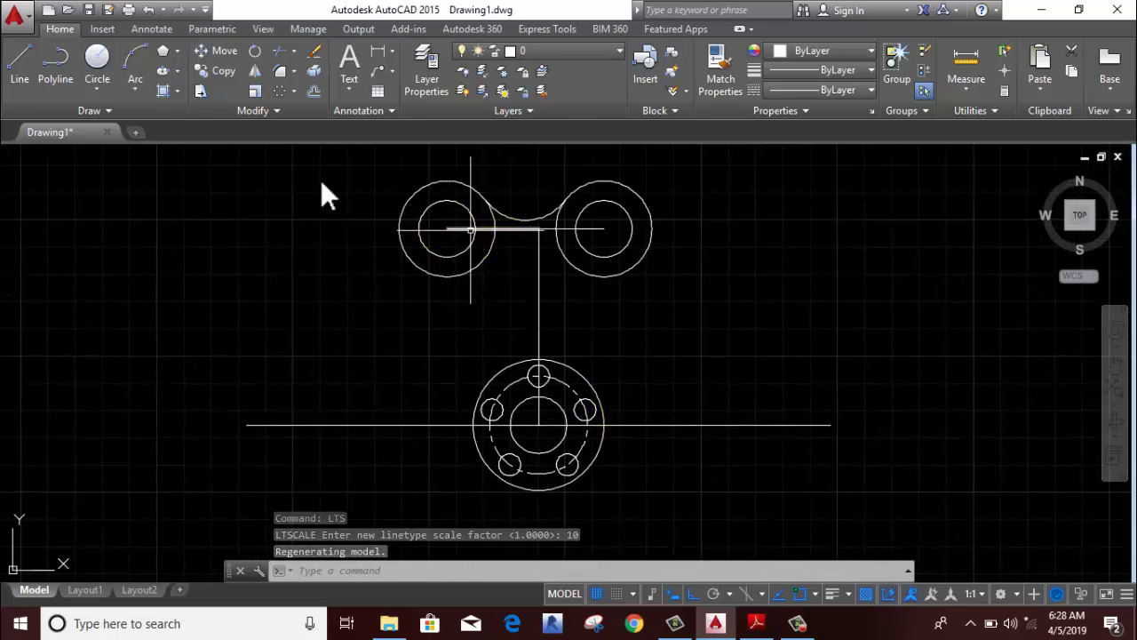
Draw a radius-105 circle tangent to the left boss and the hub's outer circle
click(104, 88)
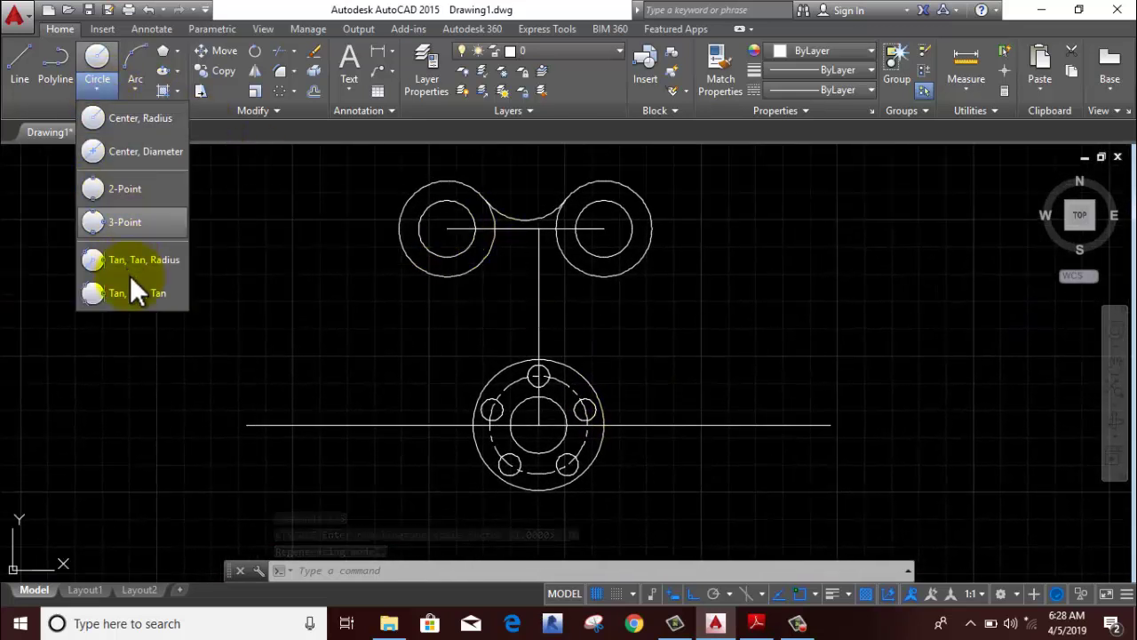
click(134, 253)
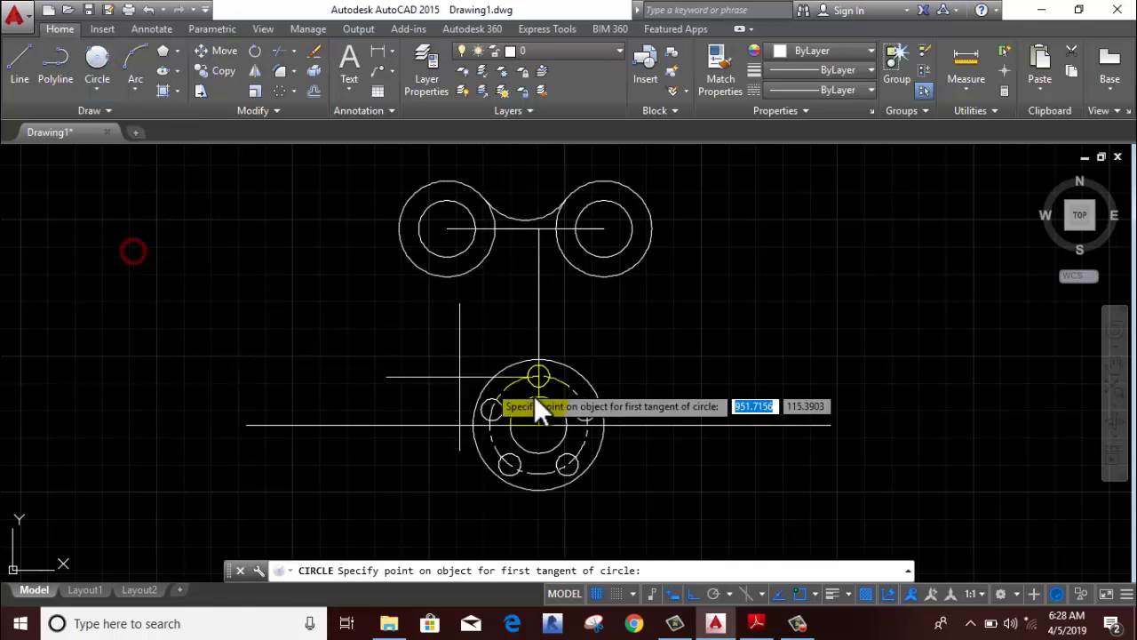
scroll(536, 399, down, 5)
scroll(223, 373, up, 5)
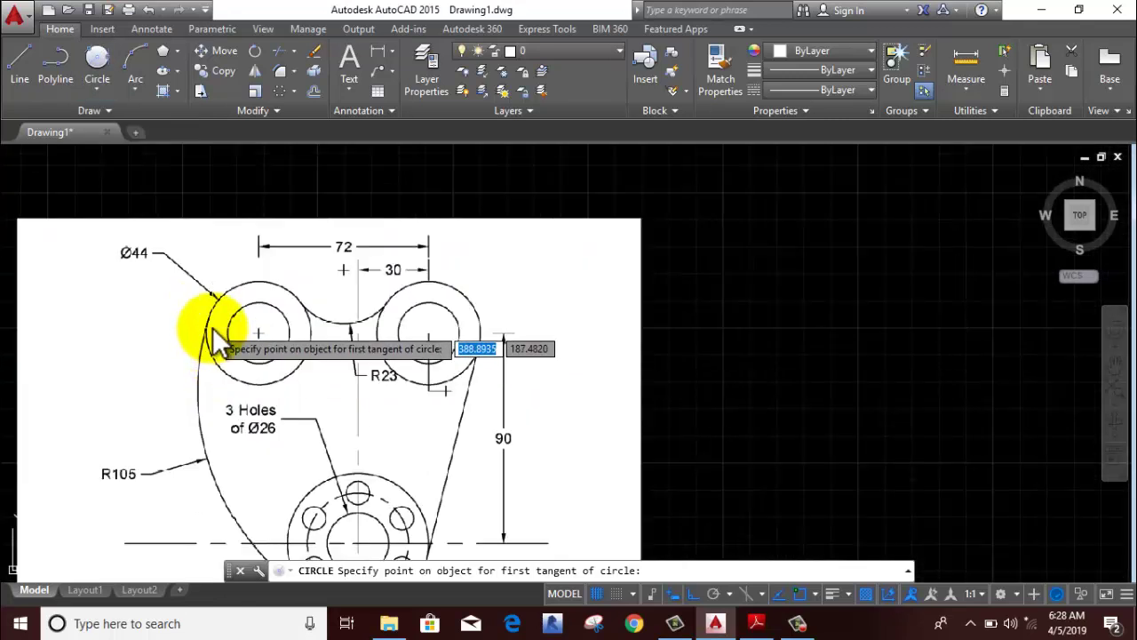
scroll(217, 333, down, 2)
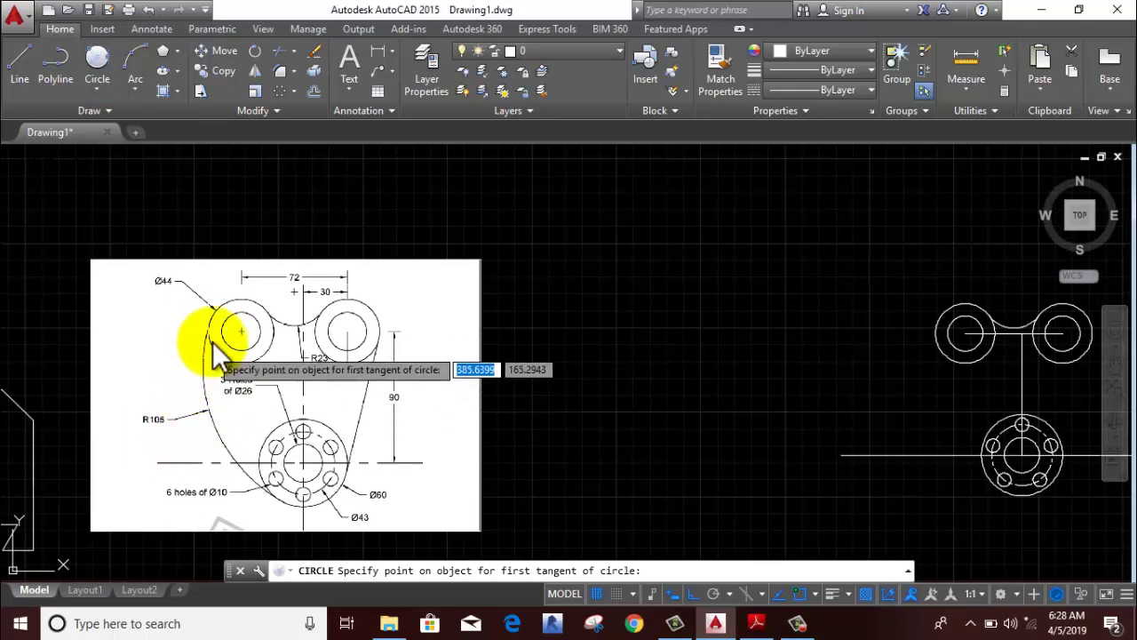
scroll(372, 440, down, 4)
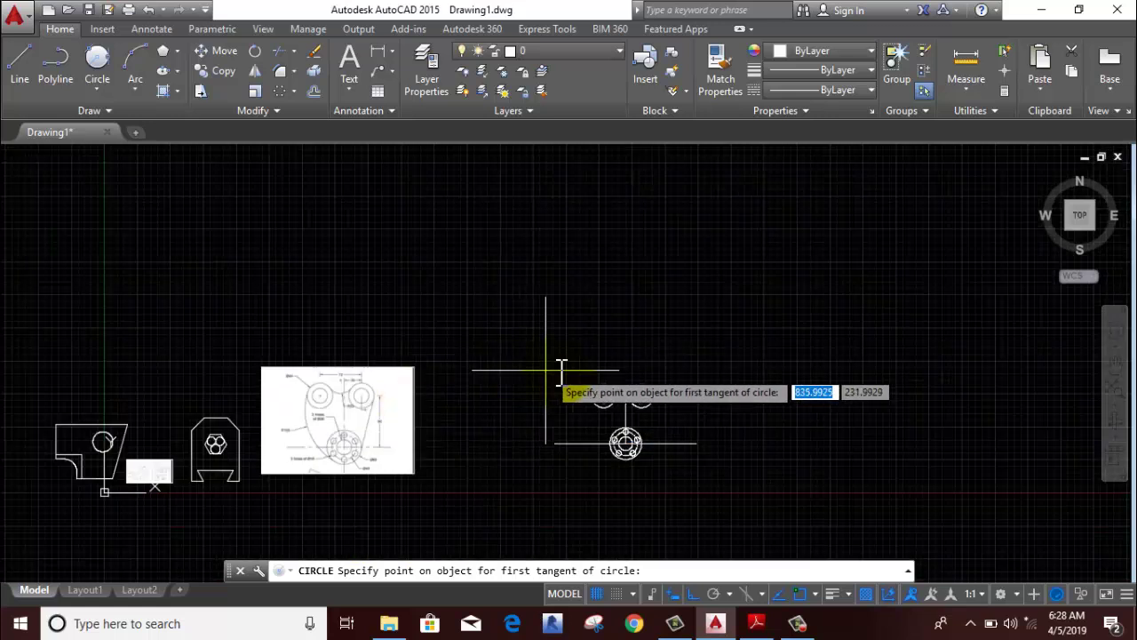
scroll(604, 398, up, 3)
click(588, 356)
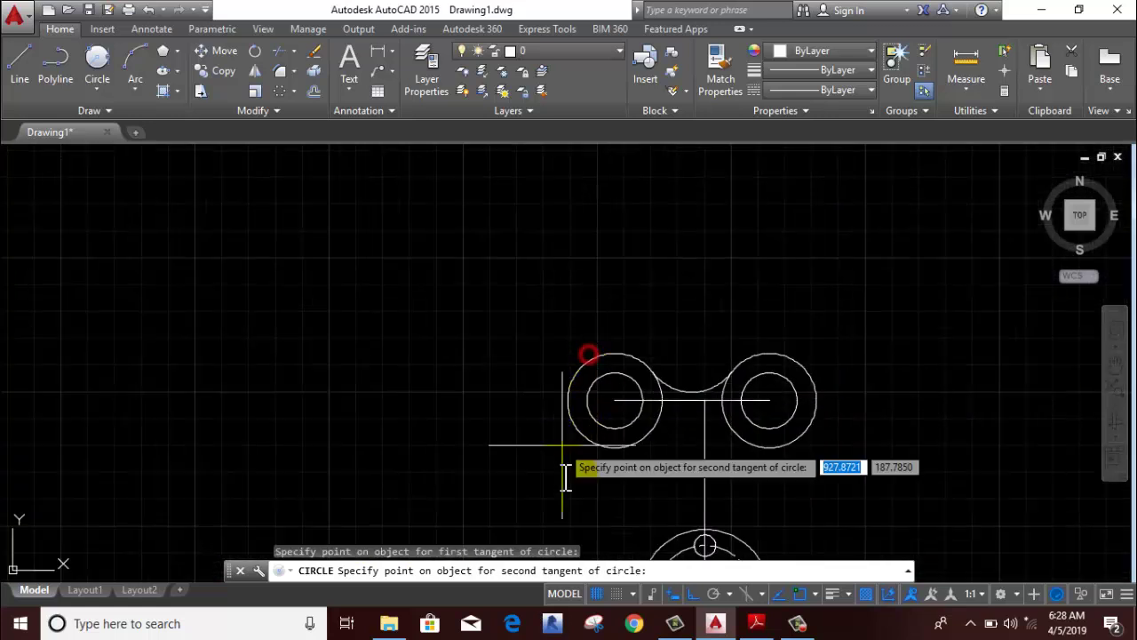
middle_drag(566, 477, 533, 338)
click(682, 515)
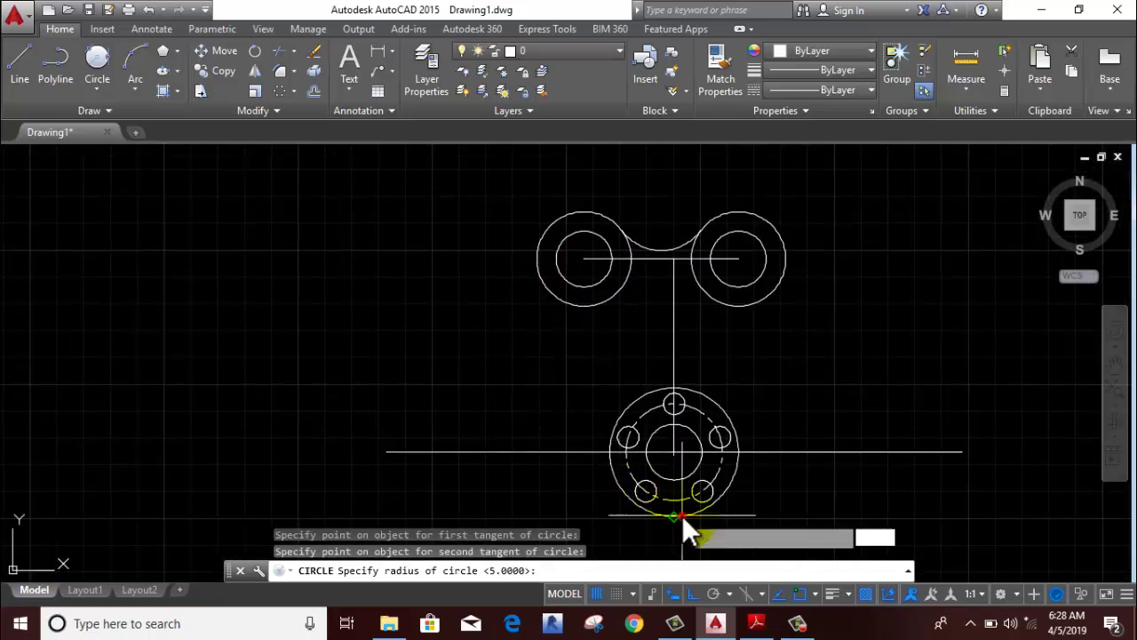
text(105)
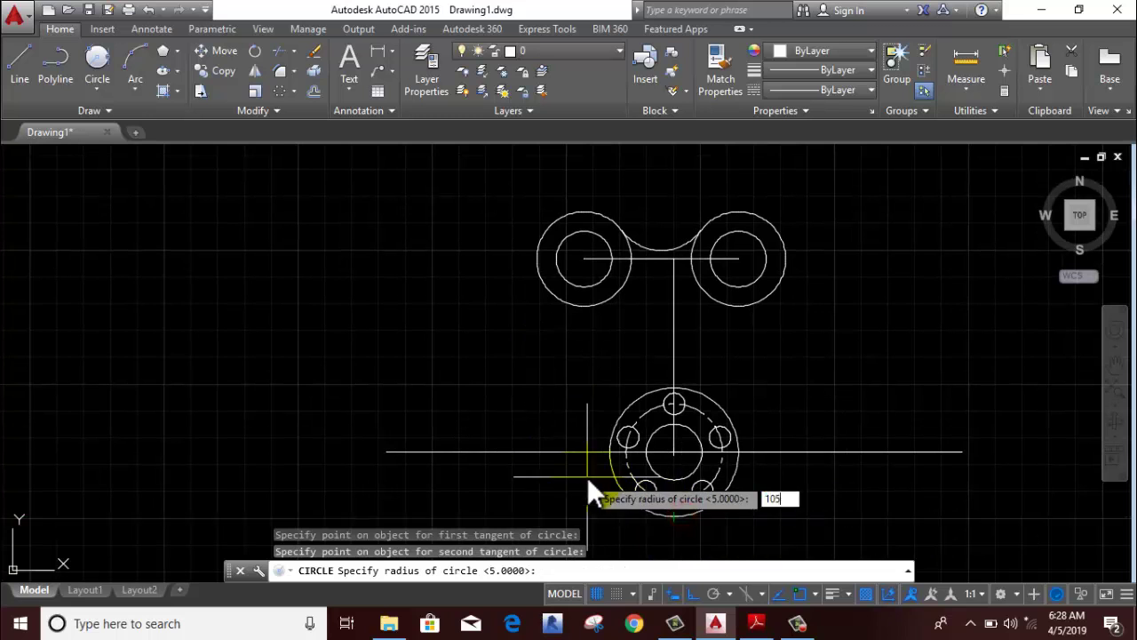
key(Return)
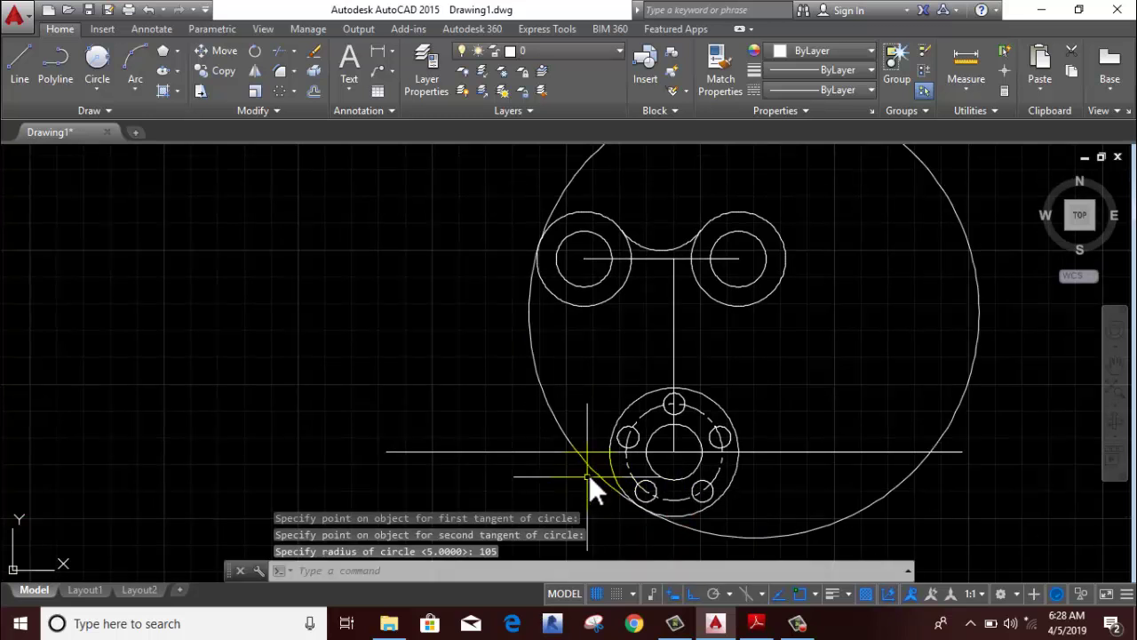
middle_drag(333, 162, 87, 183)
Trim away the right part of the R105 circle, keeping its left arc
click(317, 71)
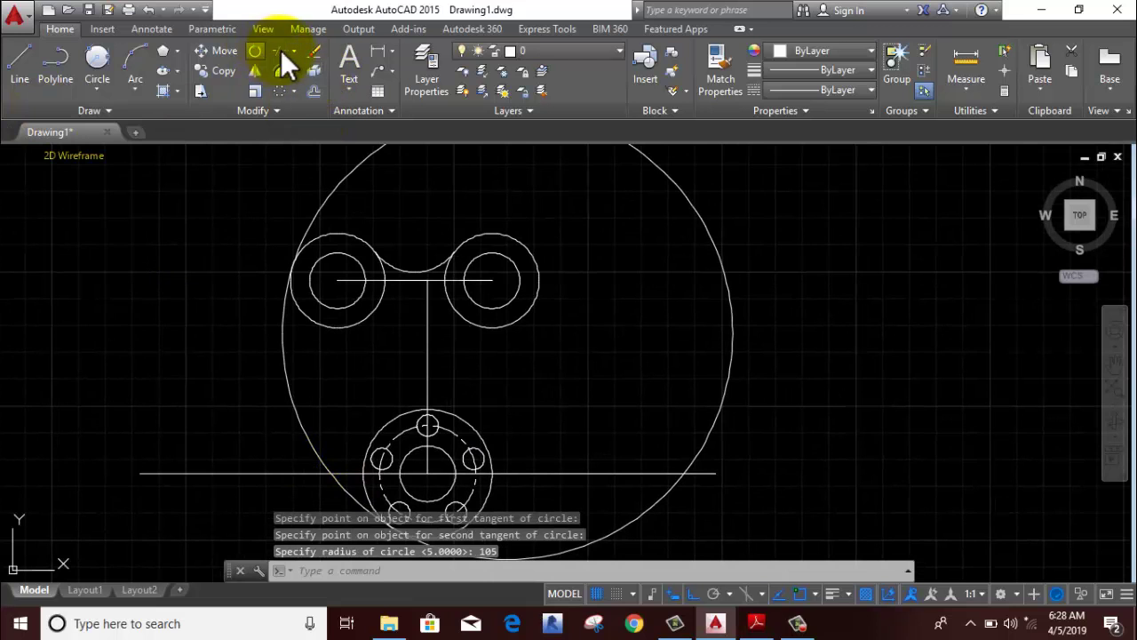
click(281, 50)
key(Return)
click(603, 536)
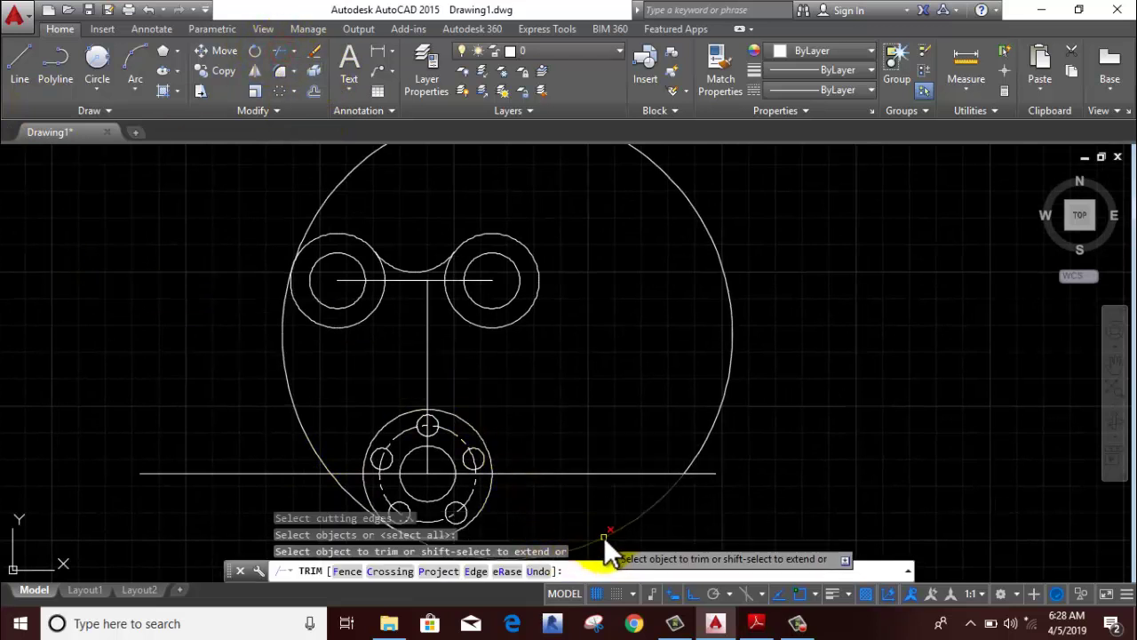
click(709, 433)
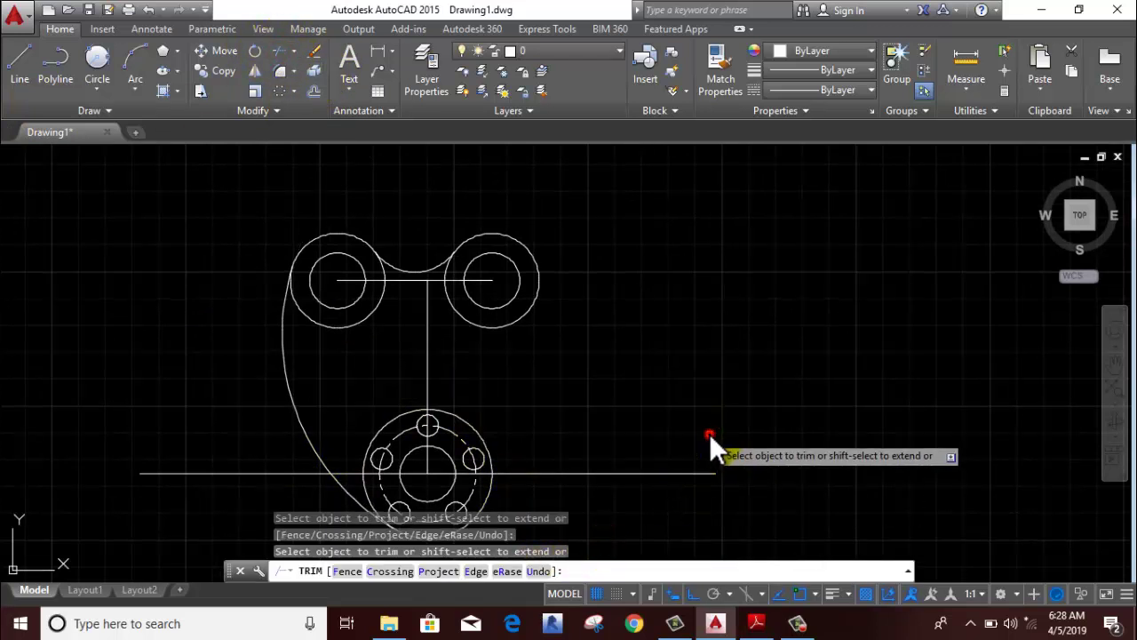
right_click(646, 320)
click(662, 307)
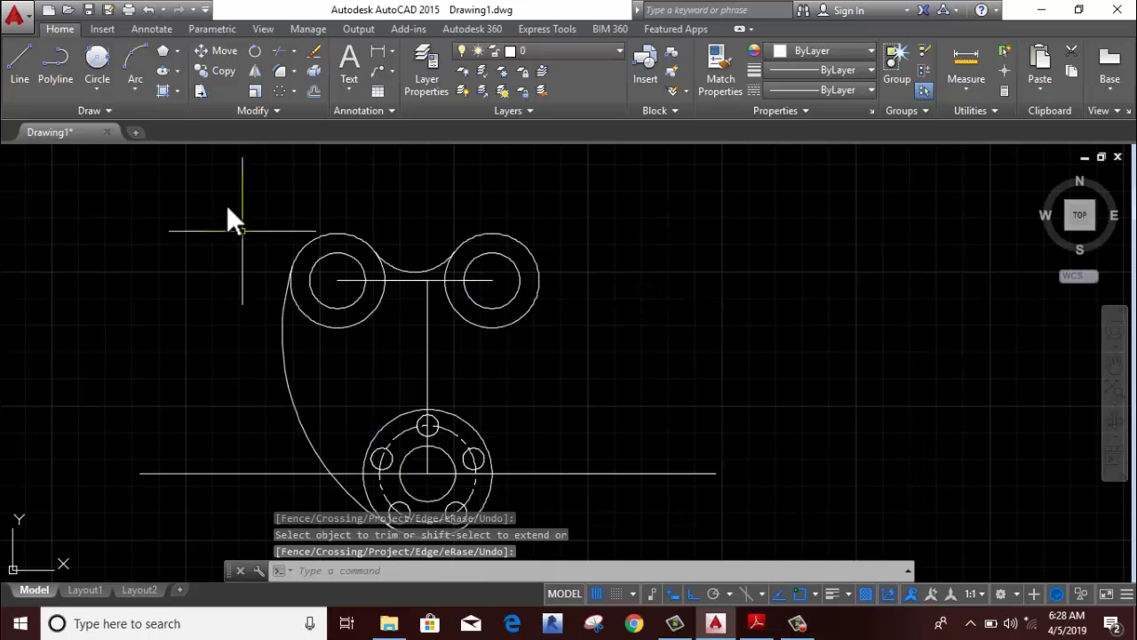
Draw a line tangent to the right boss ending on the hub's outer circle
click(20, 63)
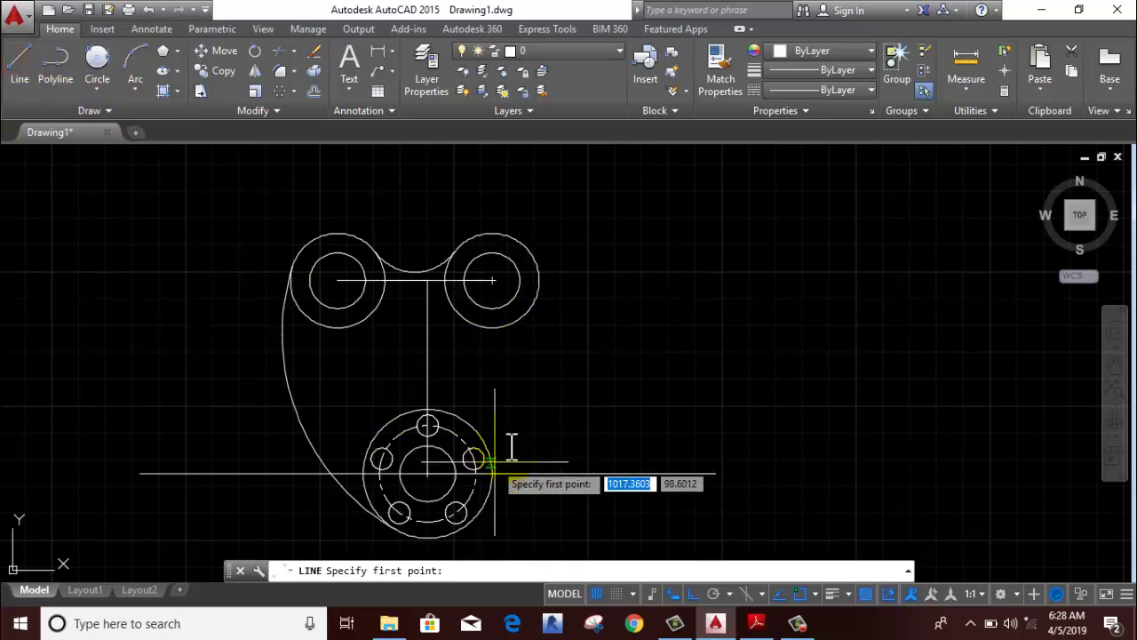
shift+right_click(533, 305)
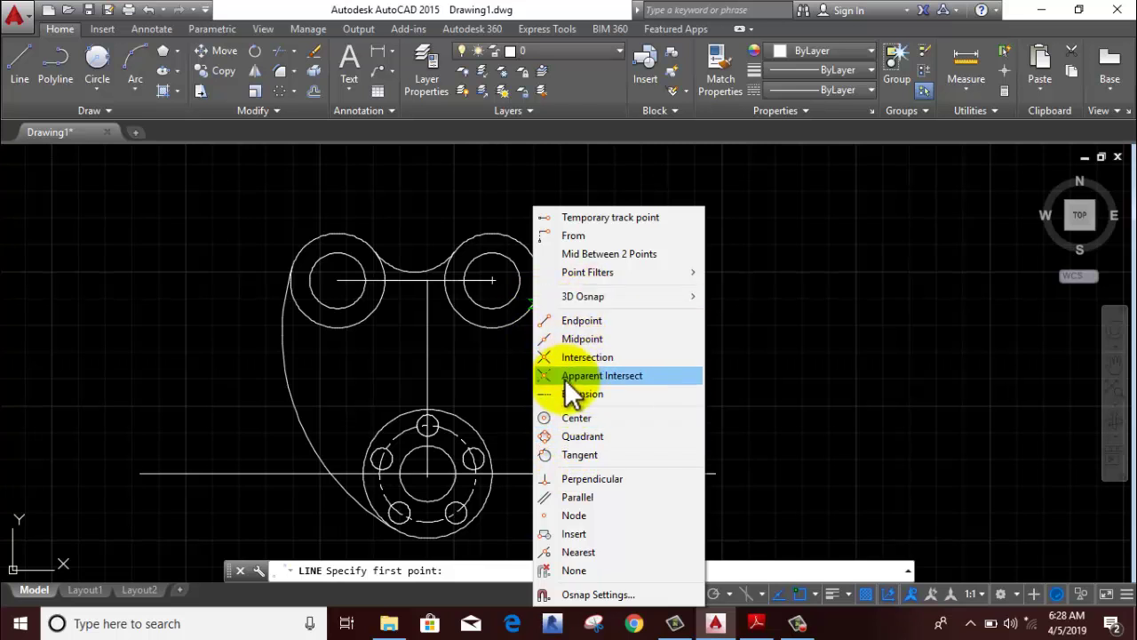
click(582, 455)
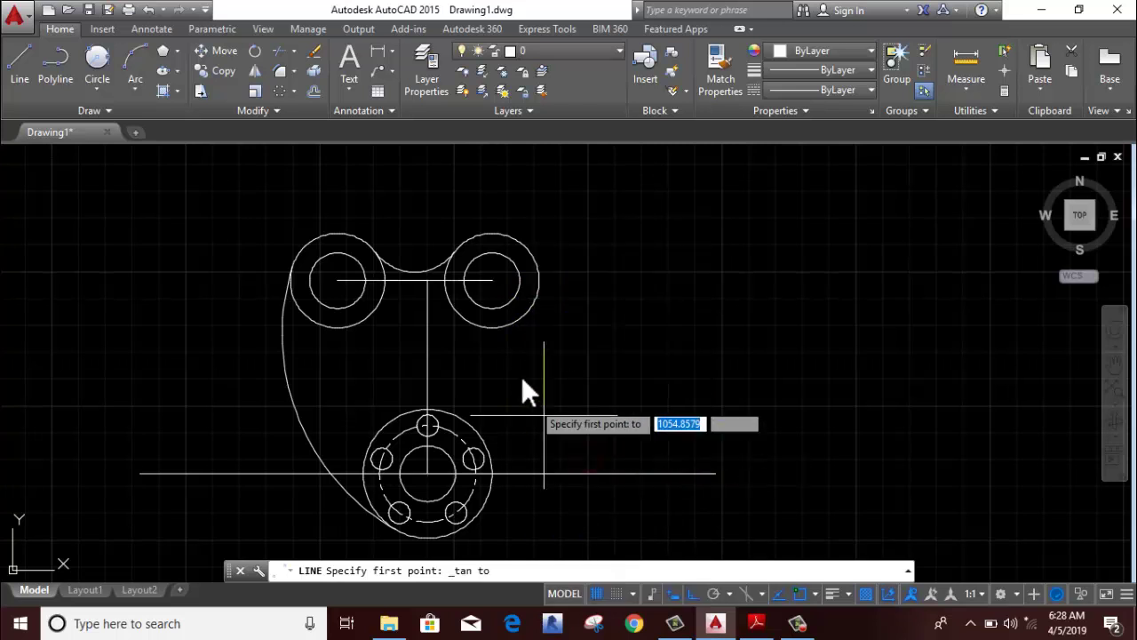
click(530, 304)
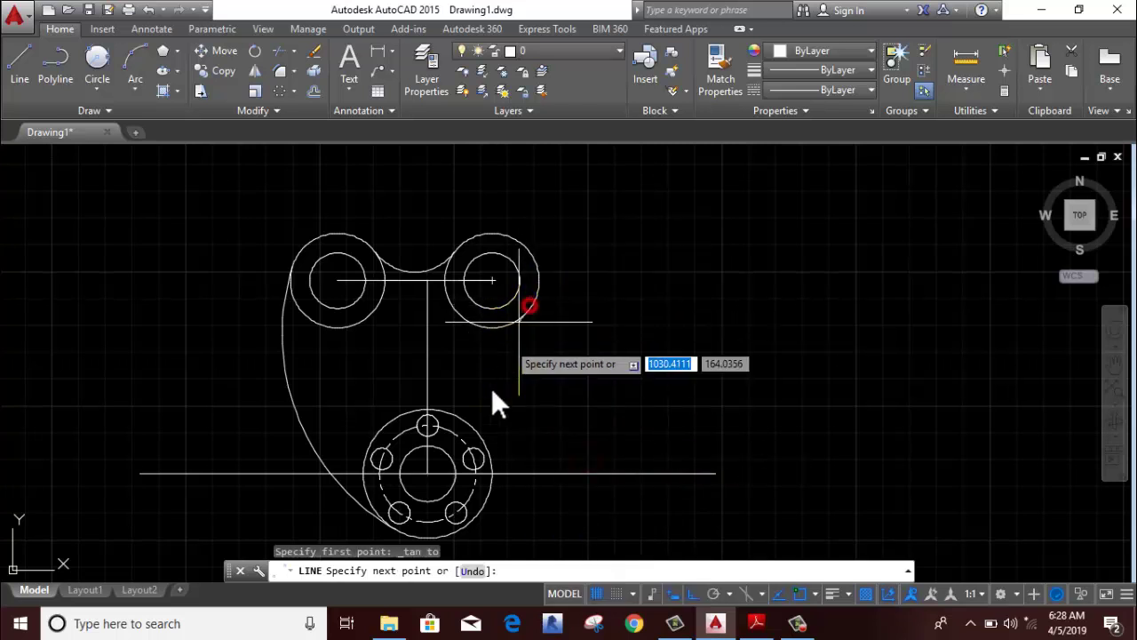
click(494, 471)
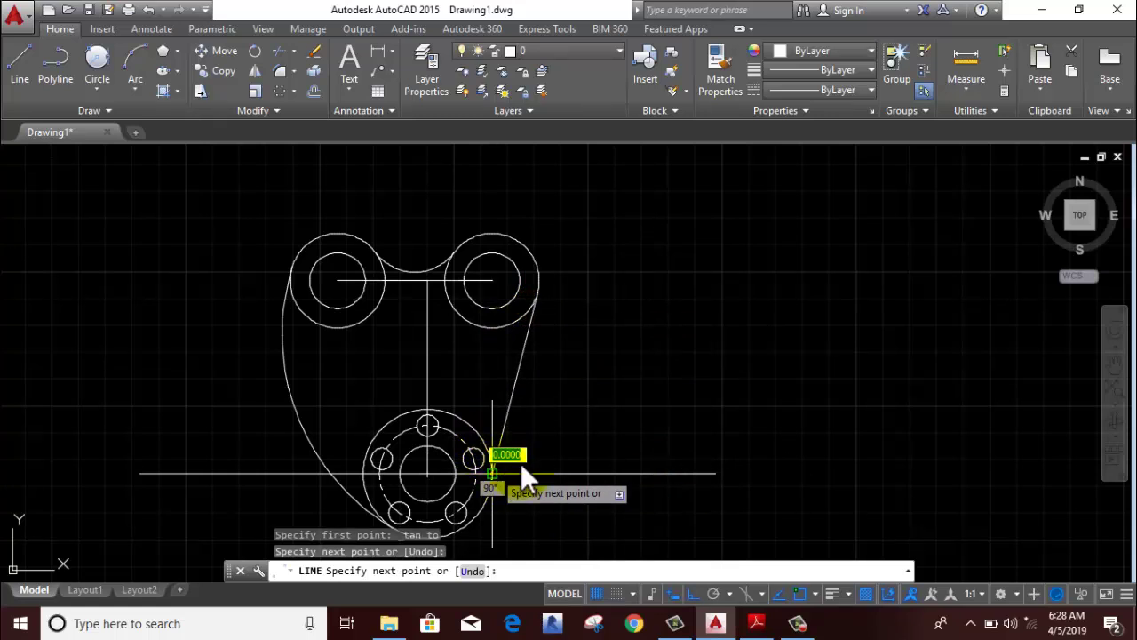
right_click(607, 356)
click(628, 360)
mouse_move(628, 364)
middle_down()
mouse_move(653, 346)
mouse_move(1033, 345)
middle_up()
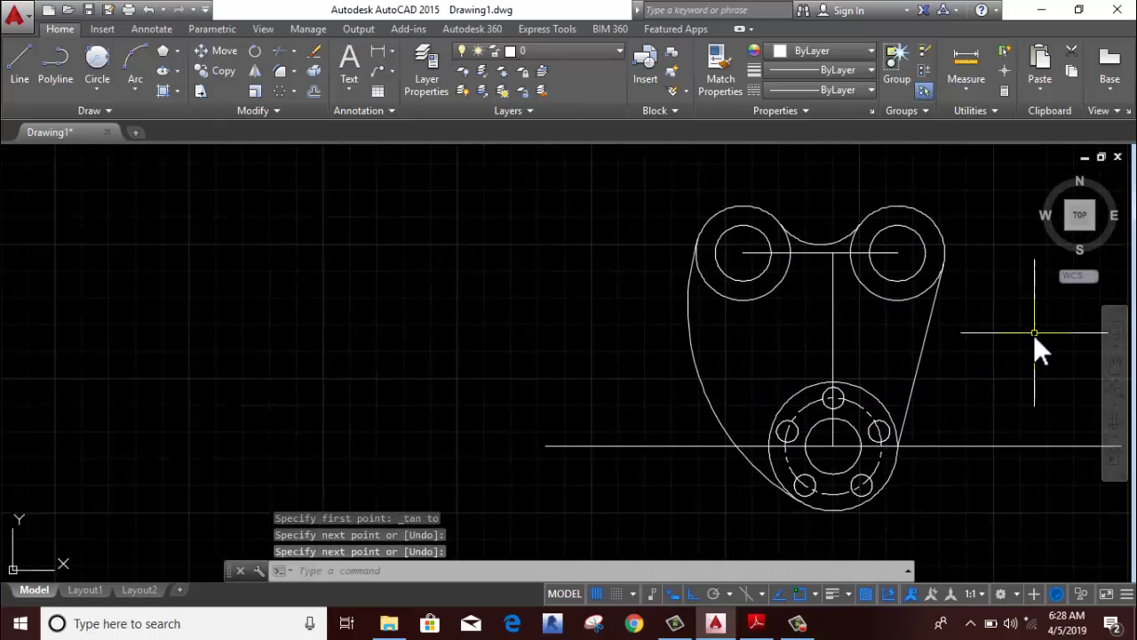
middle_drag(380, 377, 900, 354)
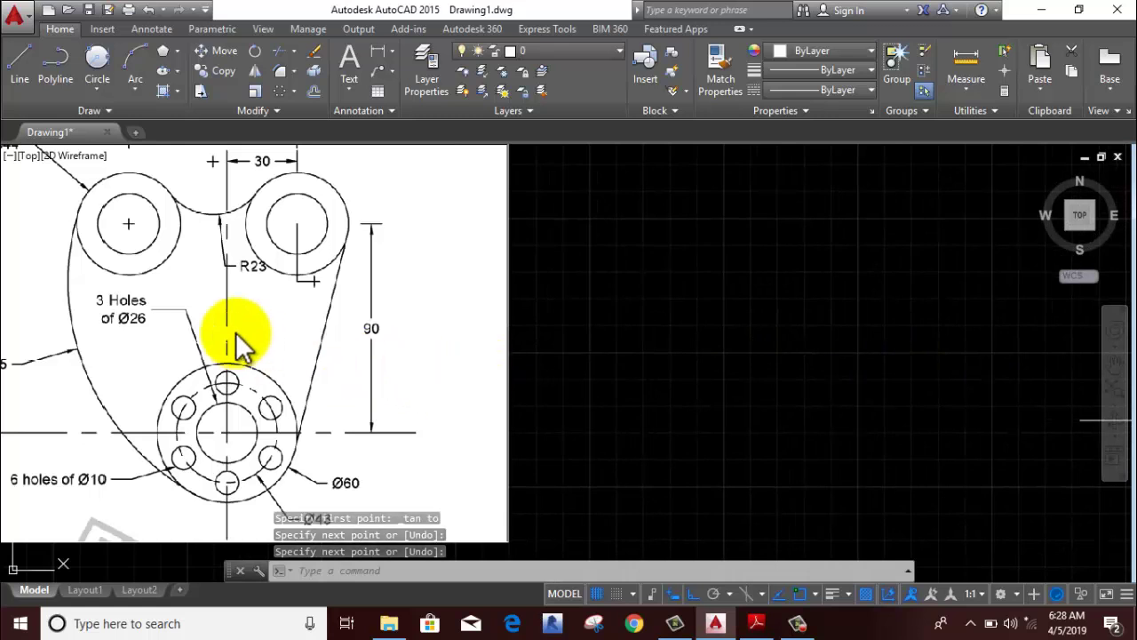
Give the vertical line linking the bosses to the hub the CENTER linetype
scroll(244, 349, down, 3)
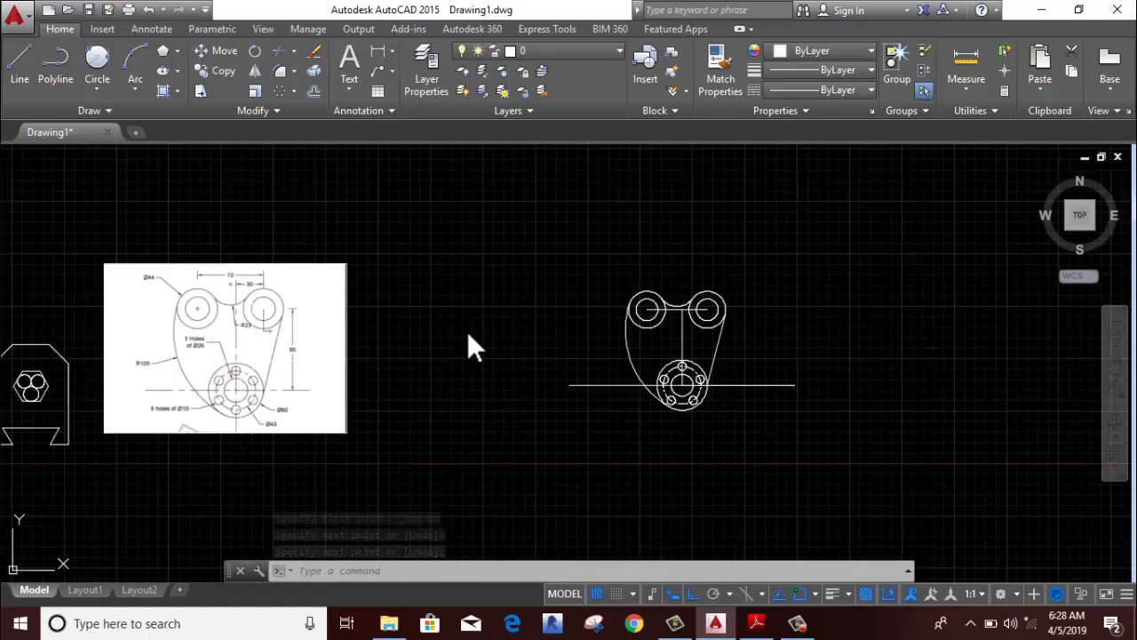
middle_drag(467, 338, 374, 337)
scroll(541, 315, up, 2)
click(539, 330)
click(524, 339)
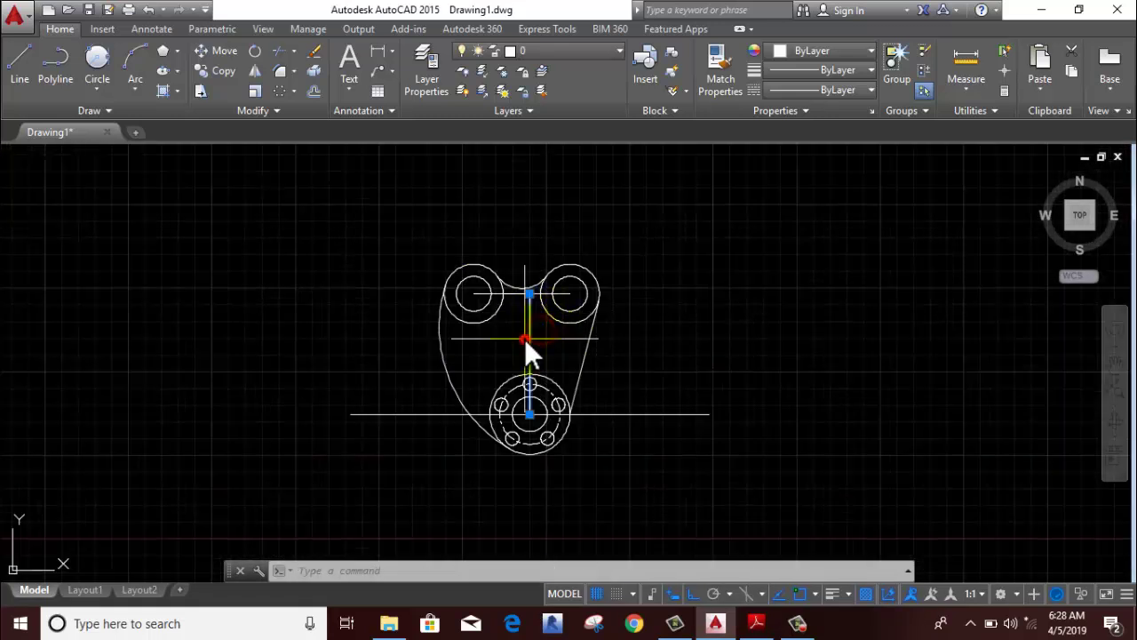
click(836, 89)
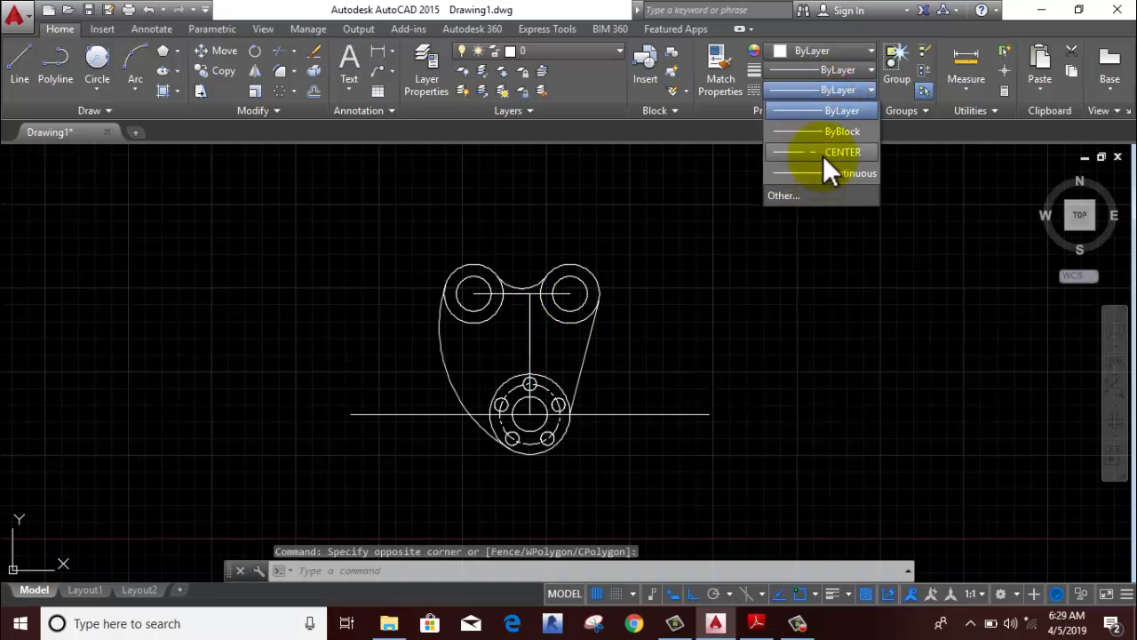
click(822, 152)
key(Escape)
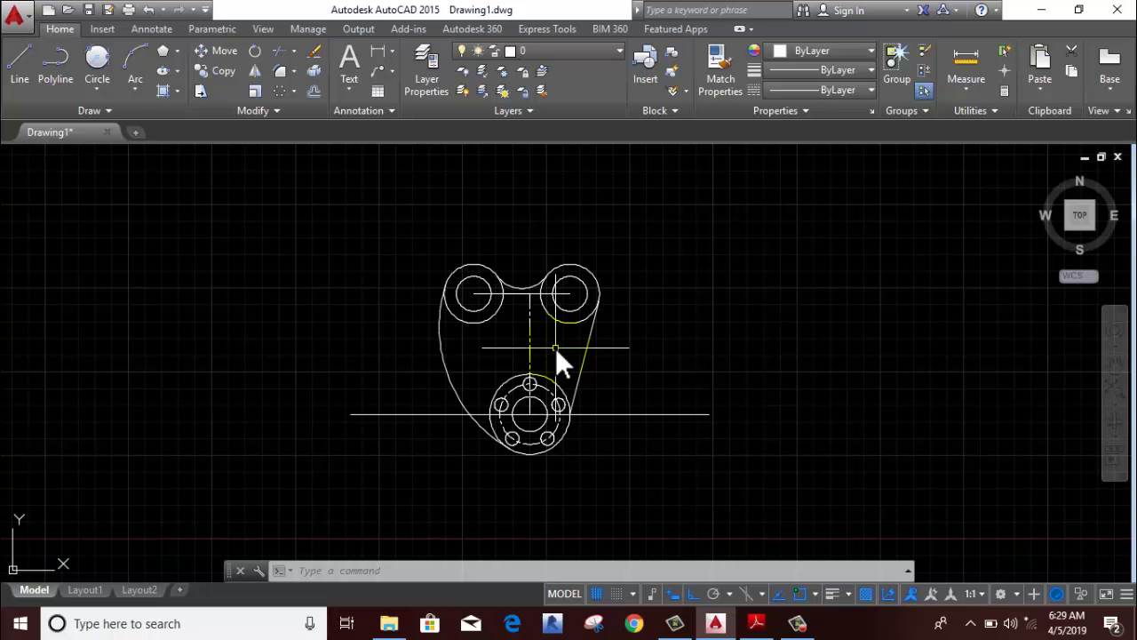
click(795, 622)
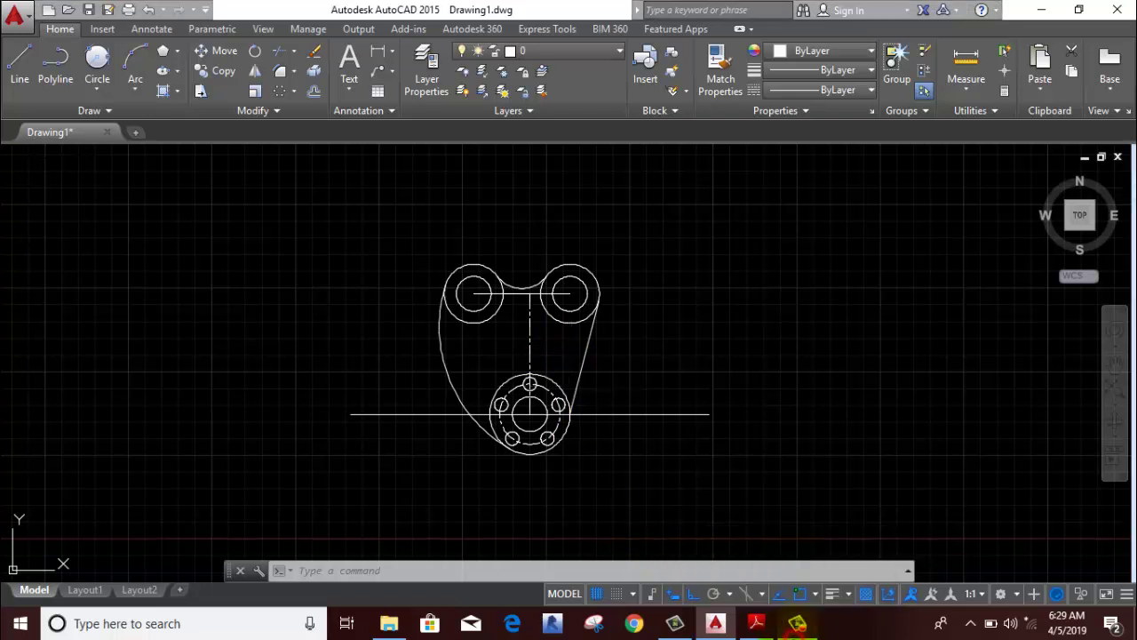